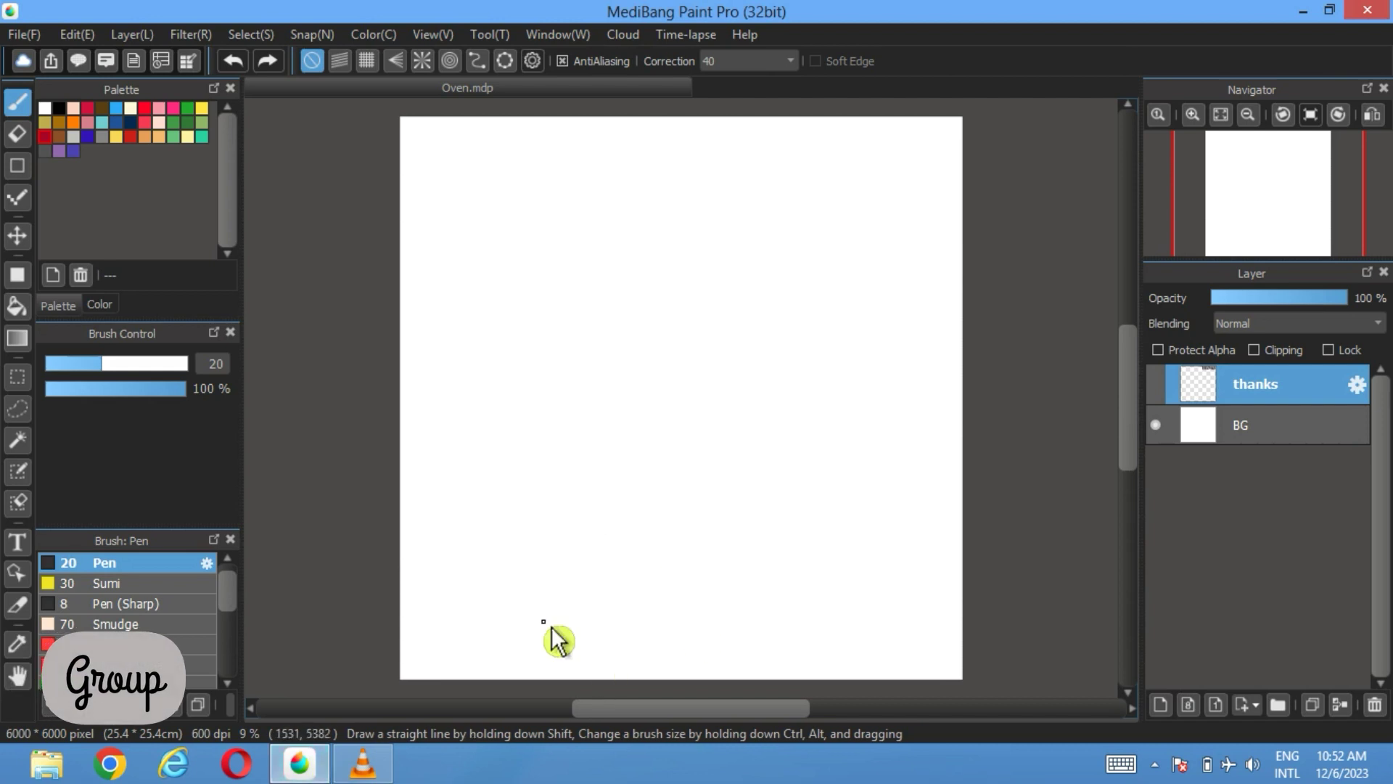
# - Create a layer folder with a new empty layer, and add grey #B6B5B4 to the palette
pyautogui.click(1286, 704)
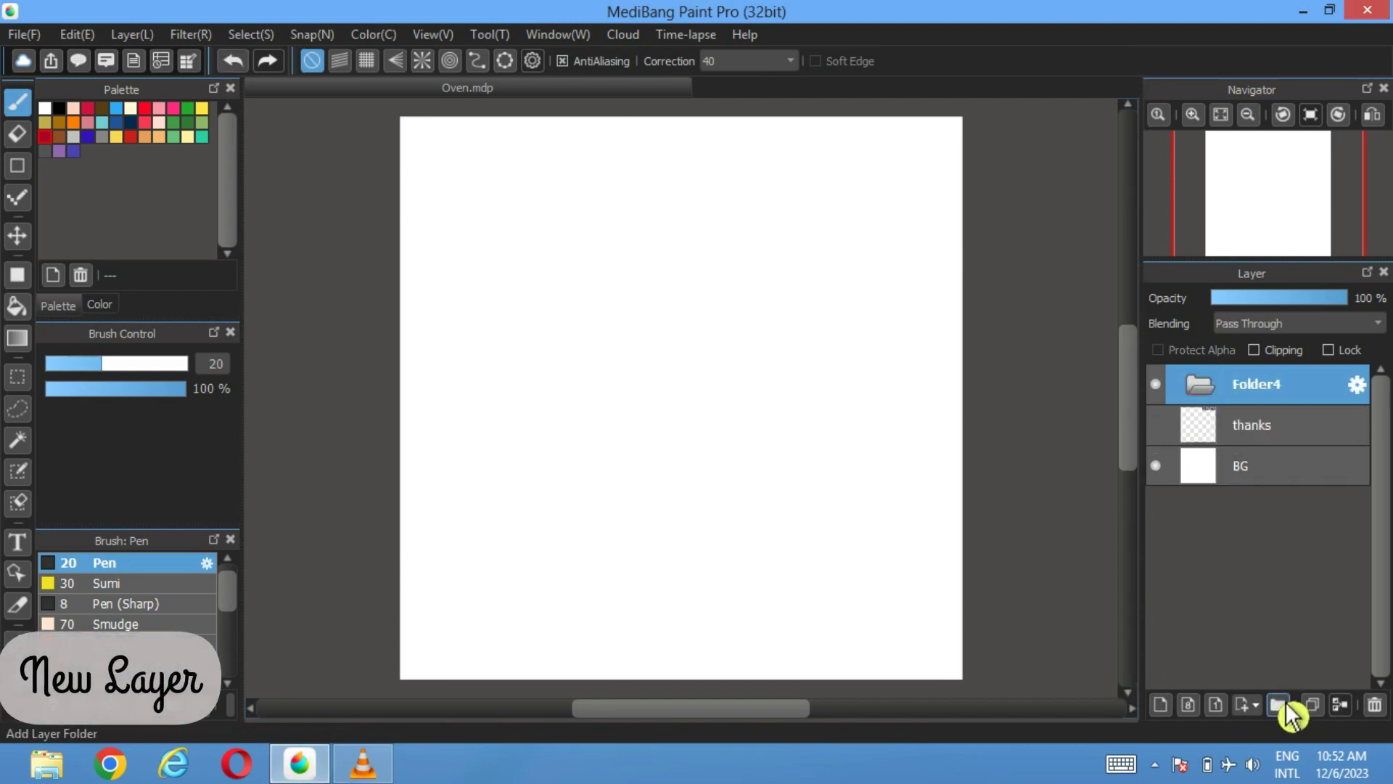
pyautogui.click(1161, 707)
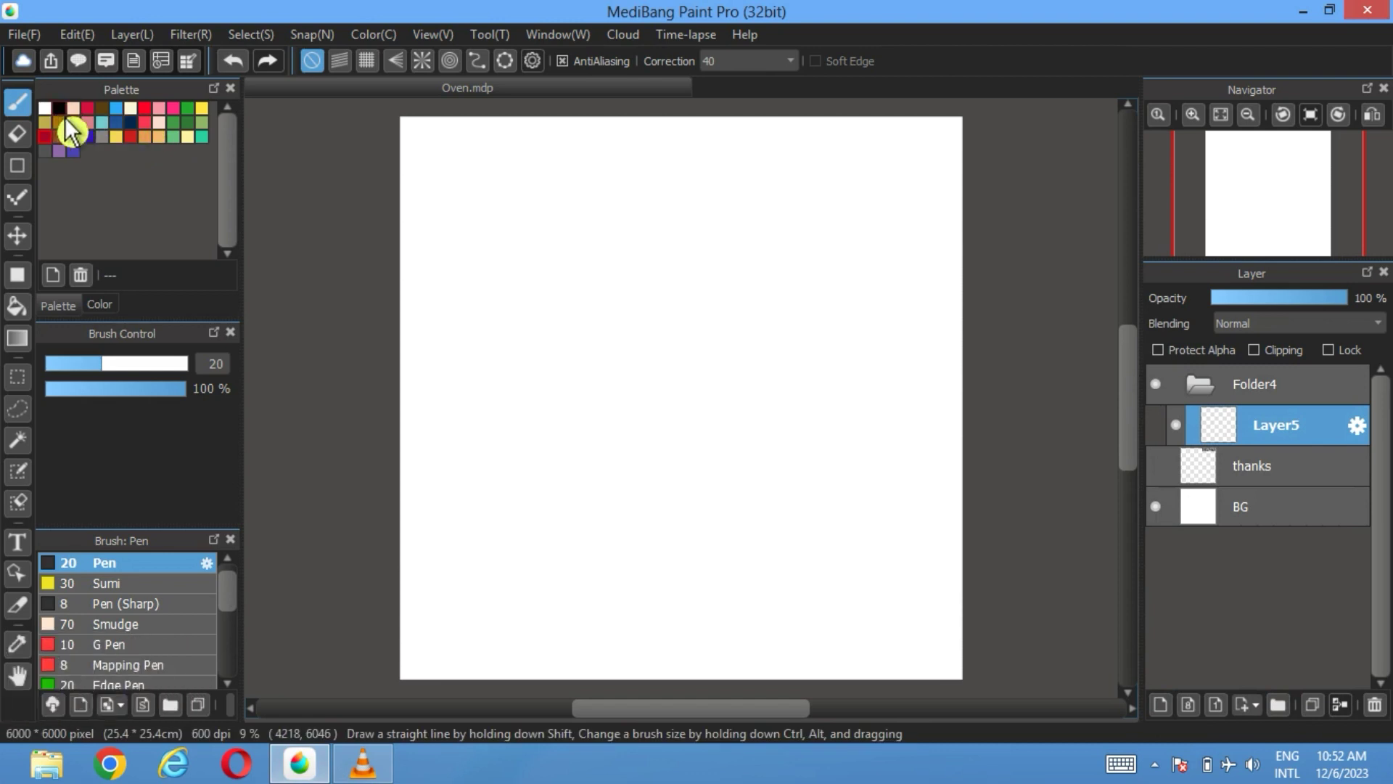
pyautogui.click(110, 305)
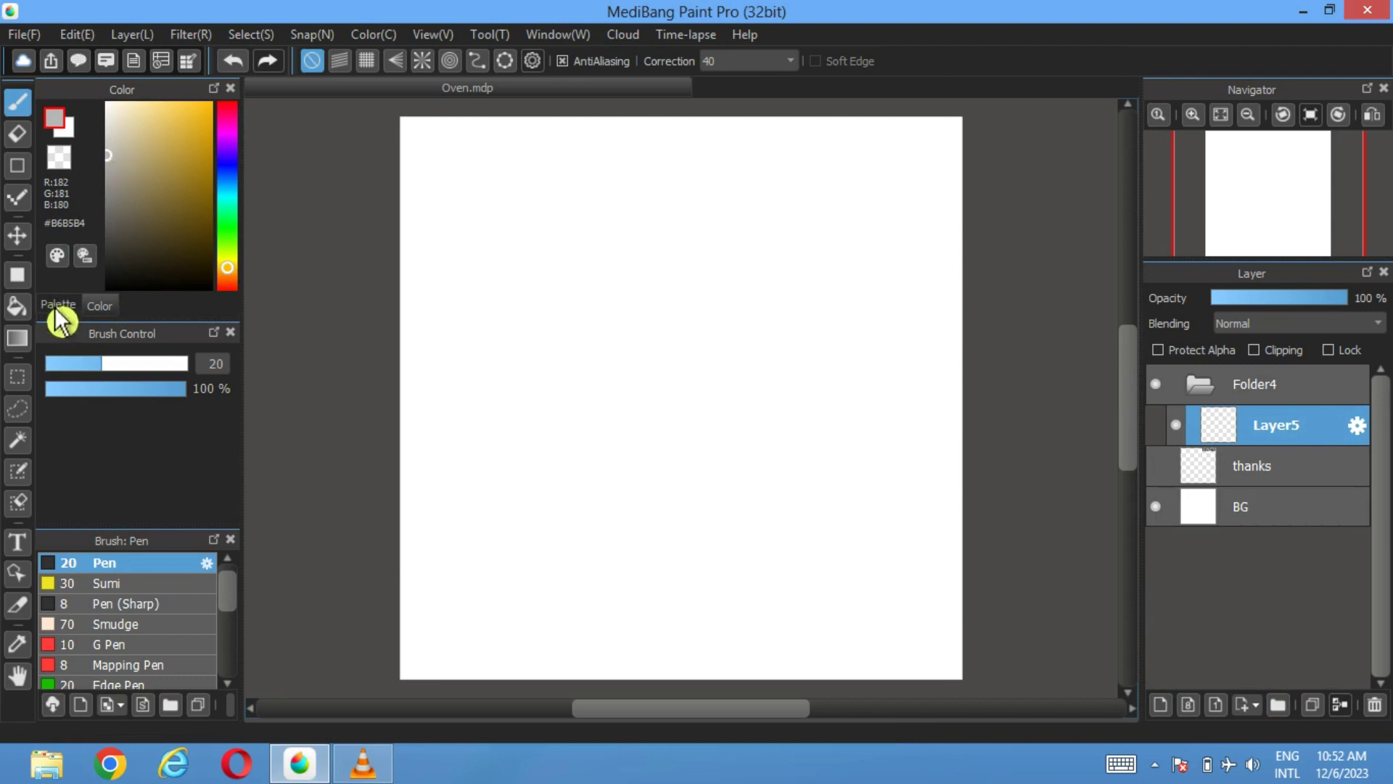
pyautogui.click(58, 305)
pyautogui.click(52, 274)
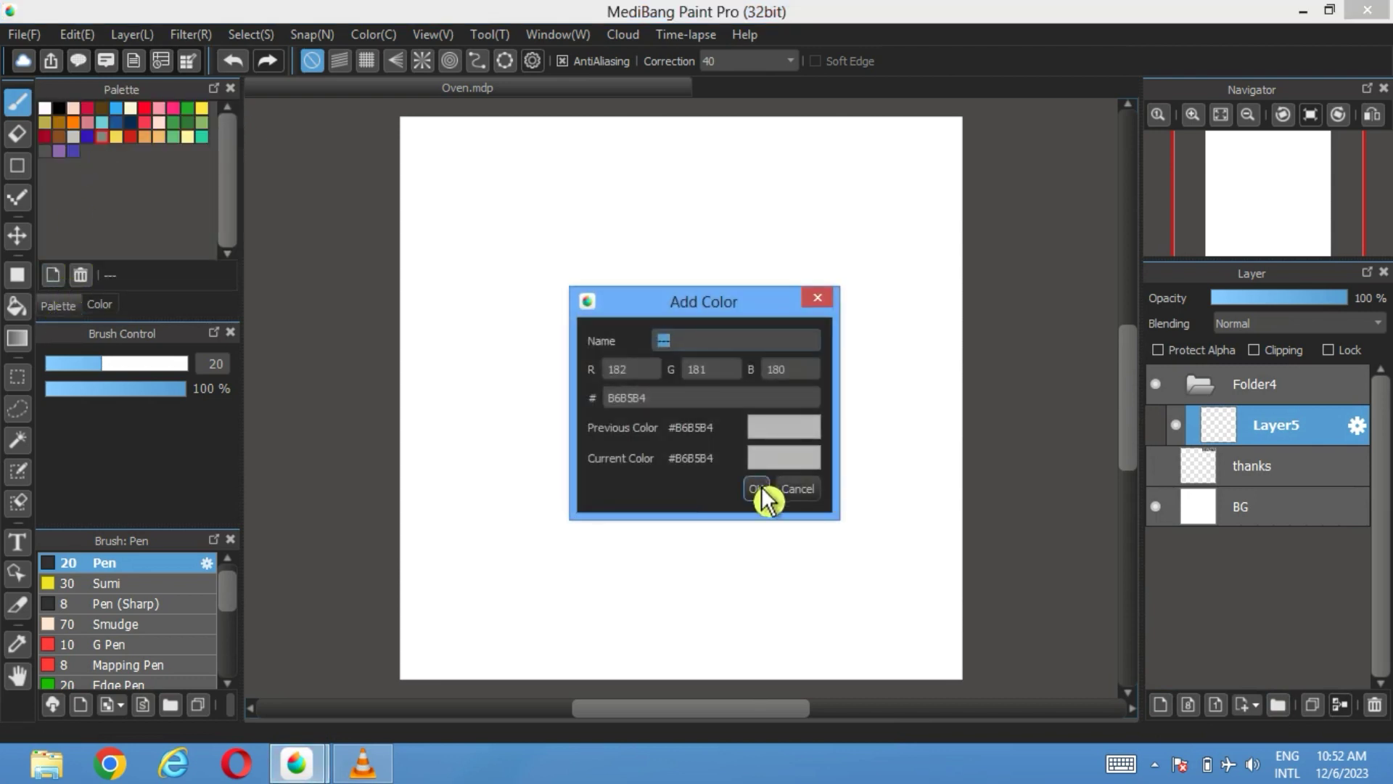
pyautogui.click(756, 489)
pyautogui.click(18, 274)
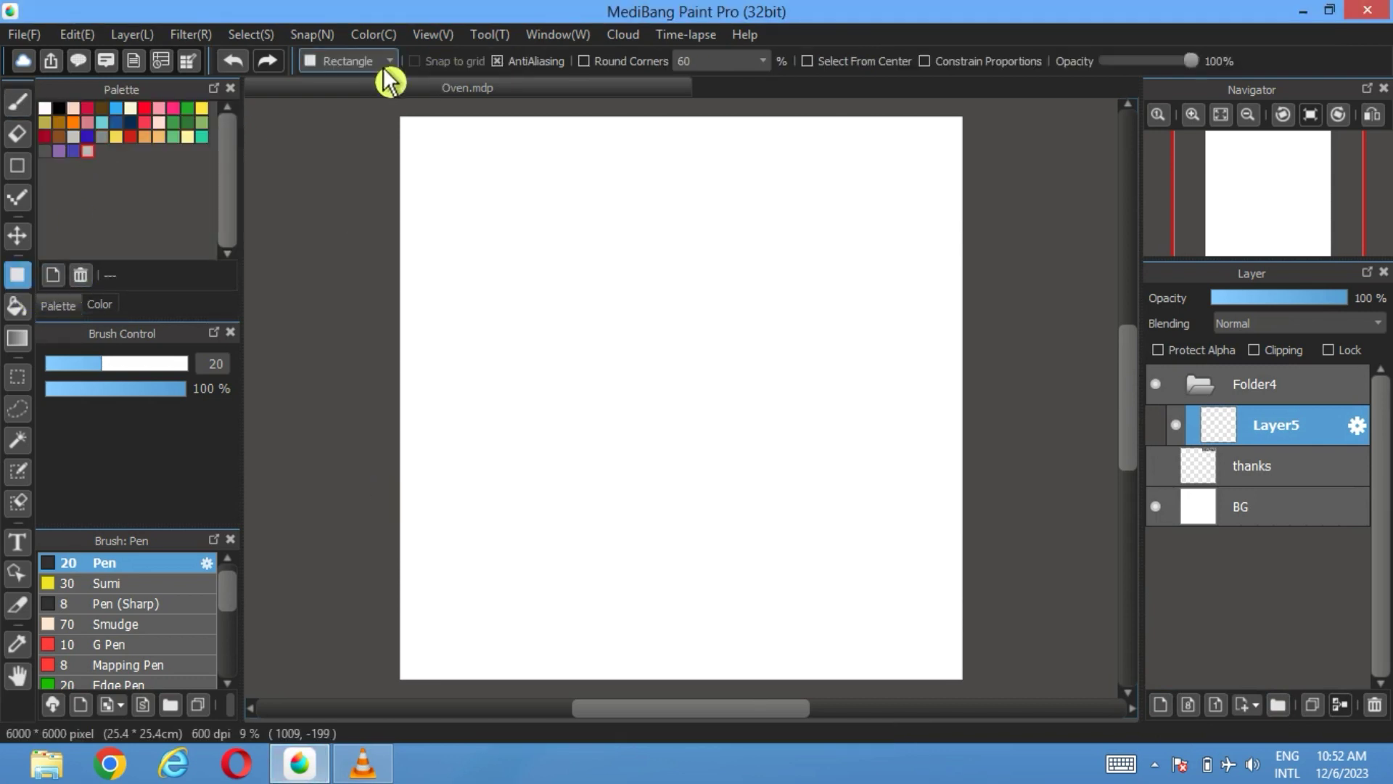
# - Draw a tall grey rectangle with 10% rounded corners as the oven body, redrawing it once
pyautogui.click(585, 62)
pyautogui.click(763, 61)
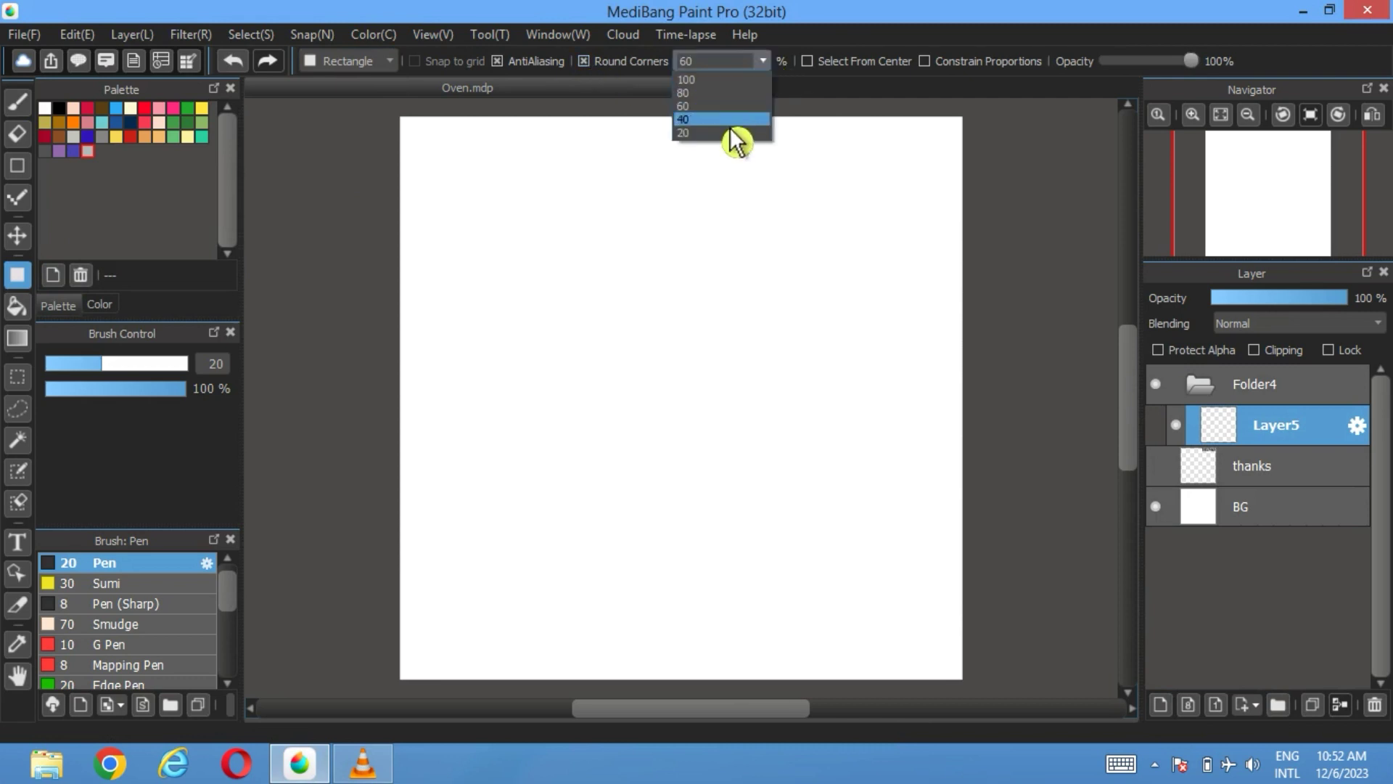
pyautogui.click(725, 142)
pyautogui.moveTo(805, 274); pyautogui.dragTo(528, 622)
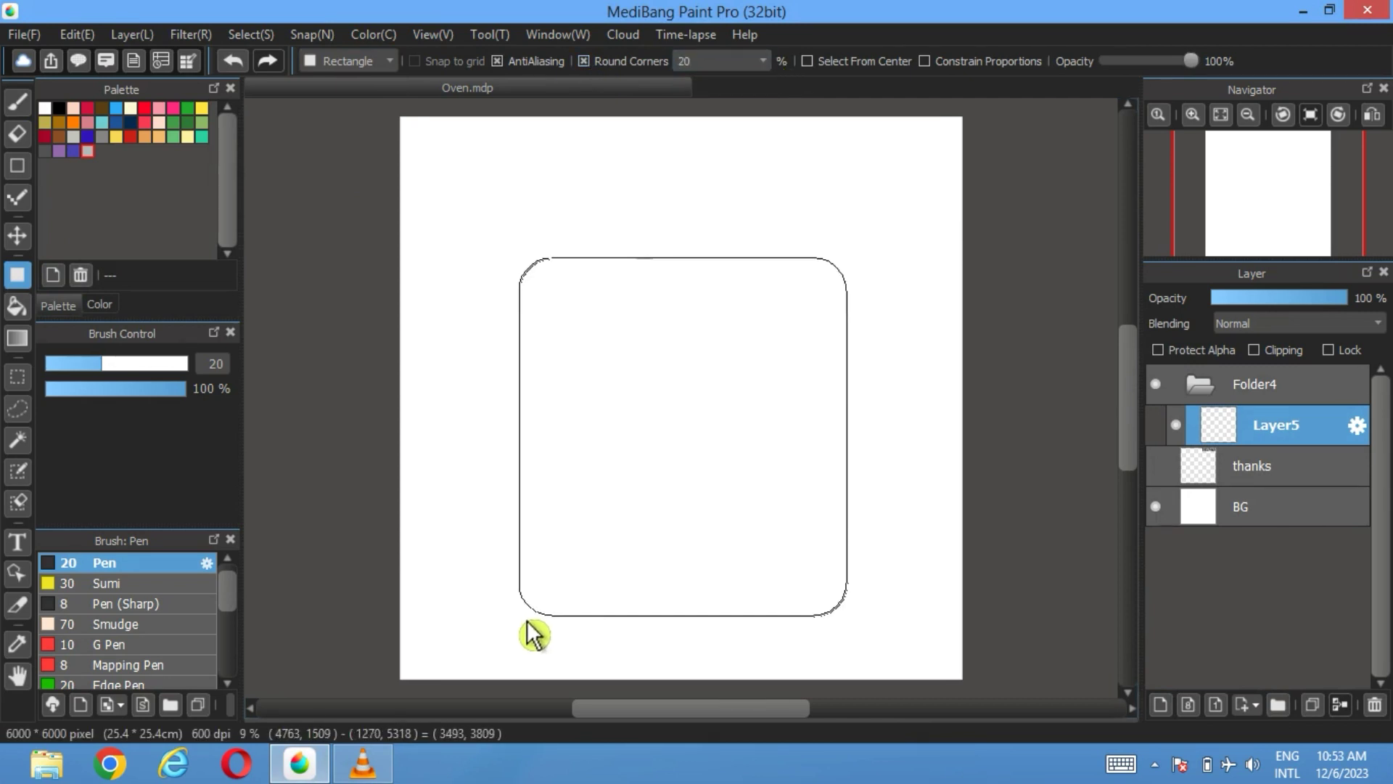
pyautogui.moveTo(528, 622); pyautogui.dragTo(529, 651)
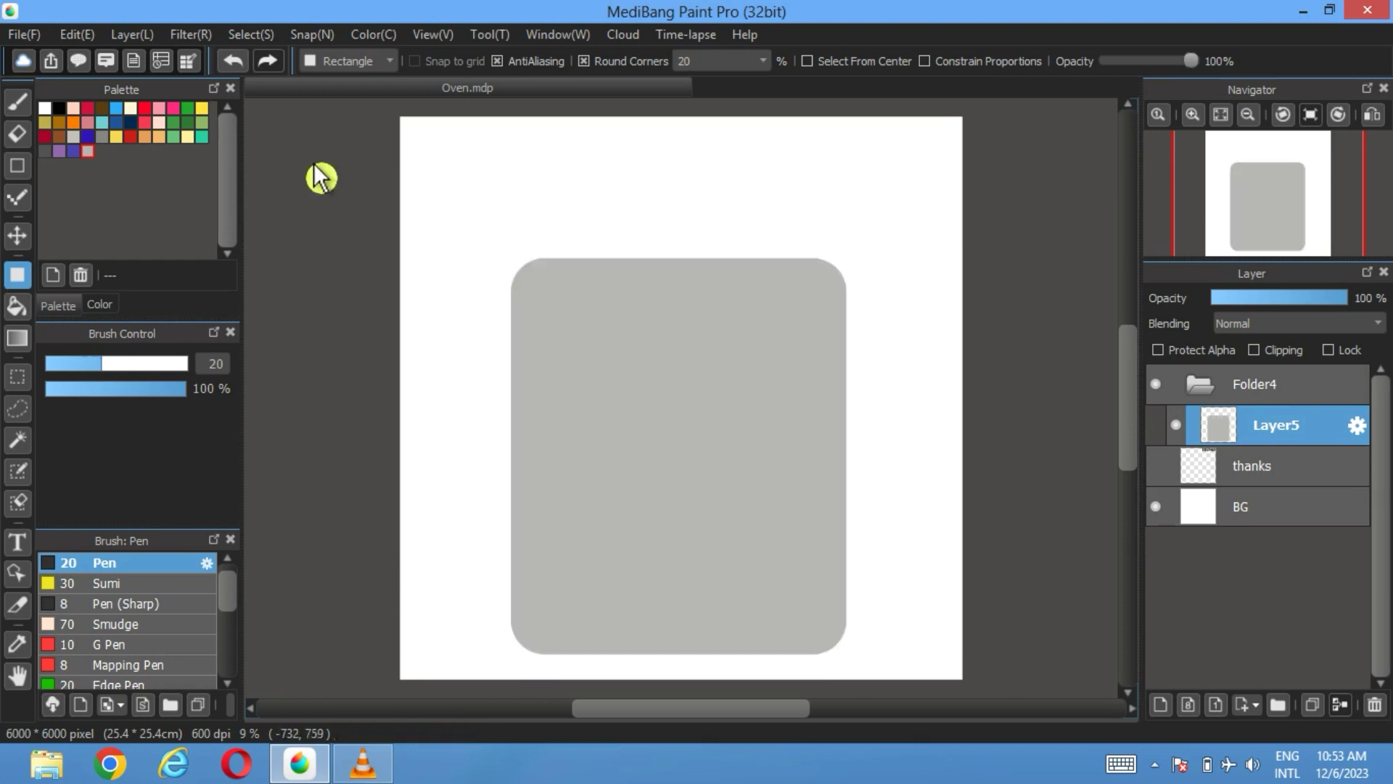
pyautogui.click(233, 61)
pyautogui.click(684, 62)
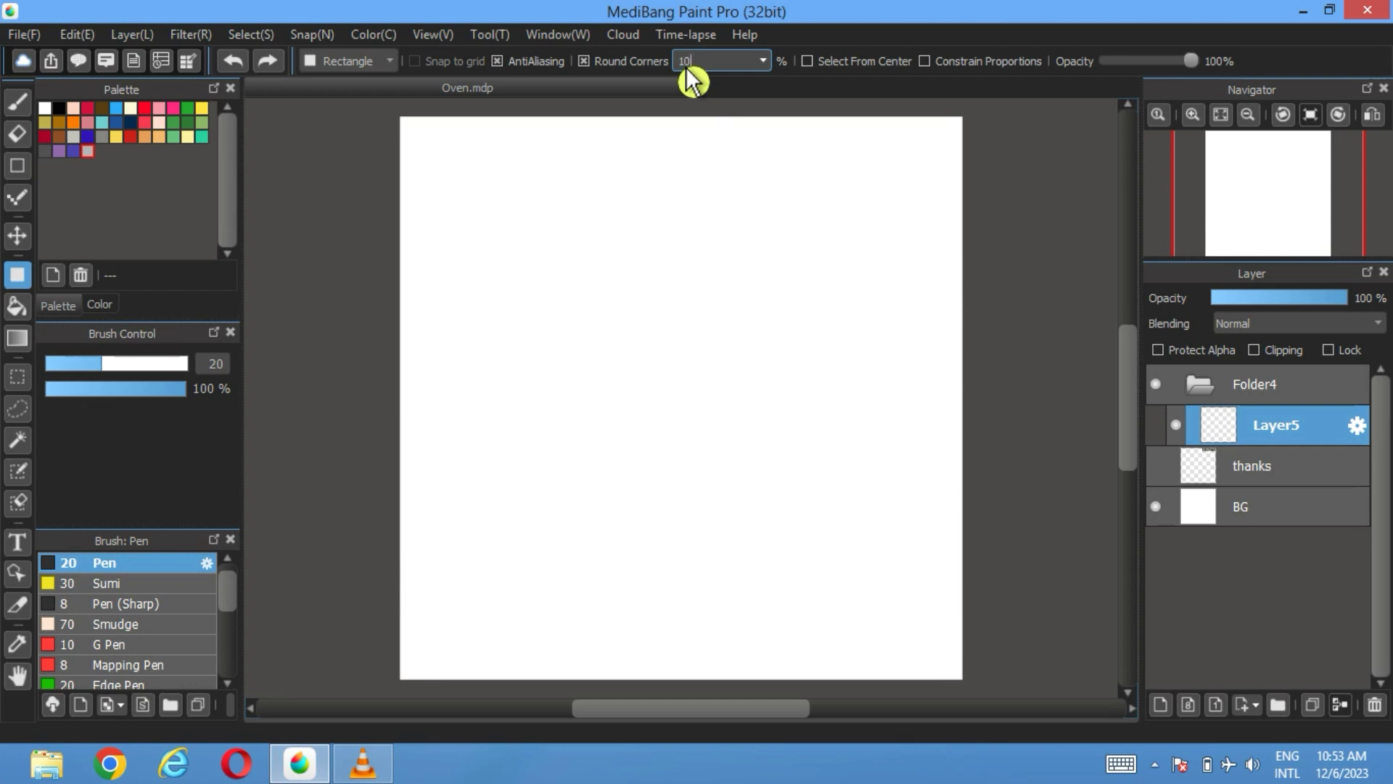
pyautogui.moveTo(840, 231)
pyautogui.mouseDown()
pyautogui.moveTo(581, 551)
pyautogui.moveTo(529, 655)
pyautogui.moveTo(537, 636)
pyautogui.mouseUp()
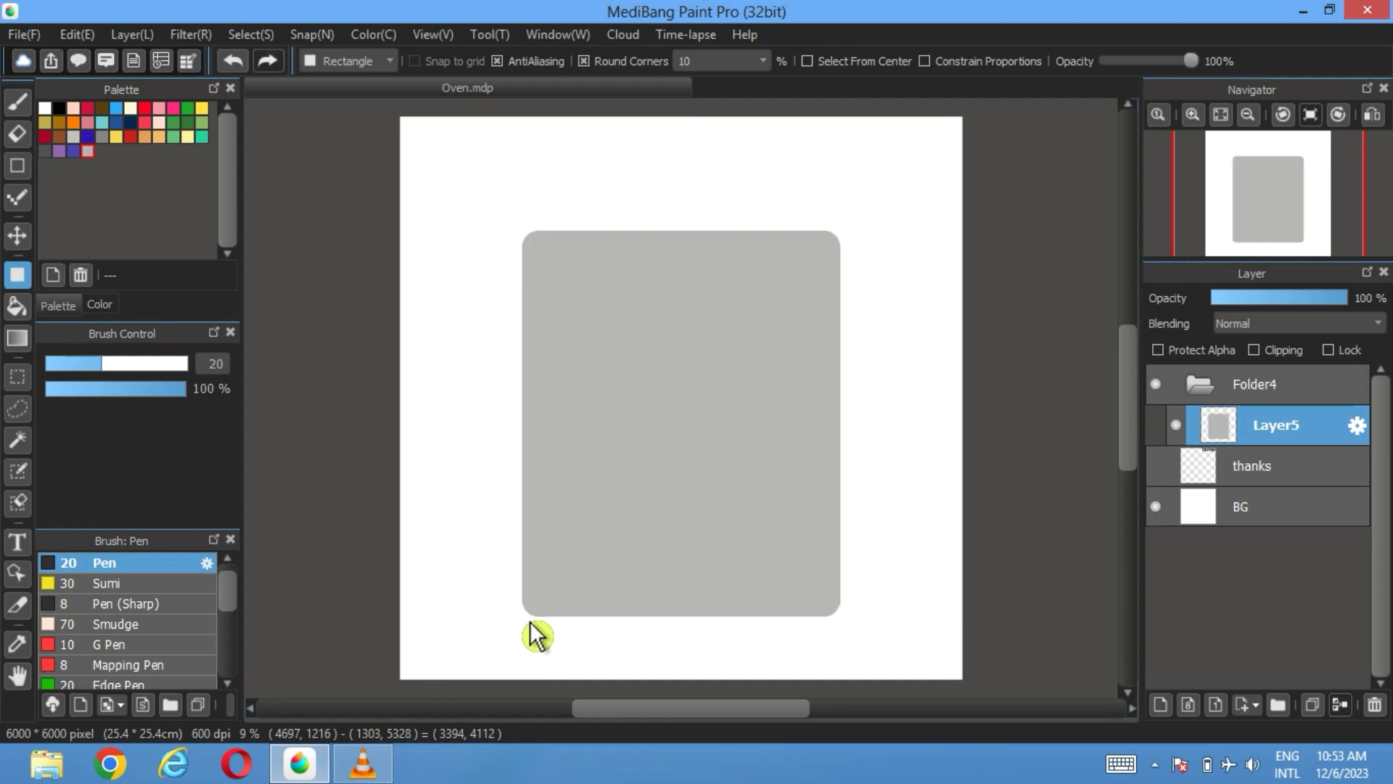
pyautogui.click(18, 440)
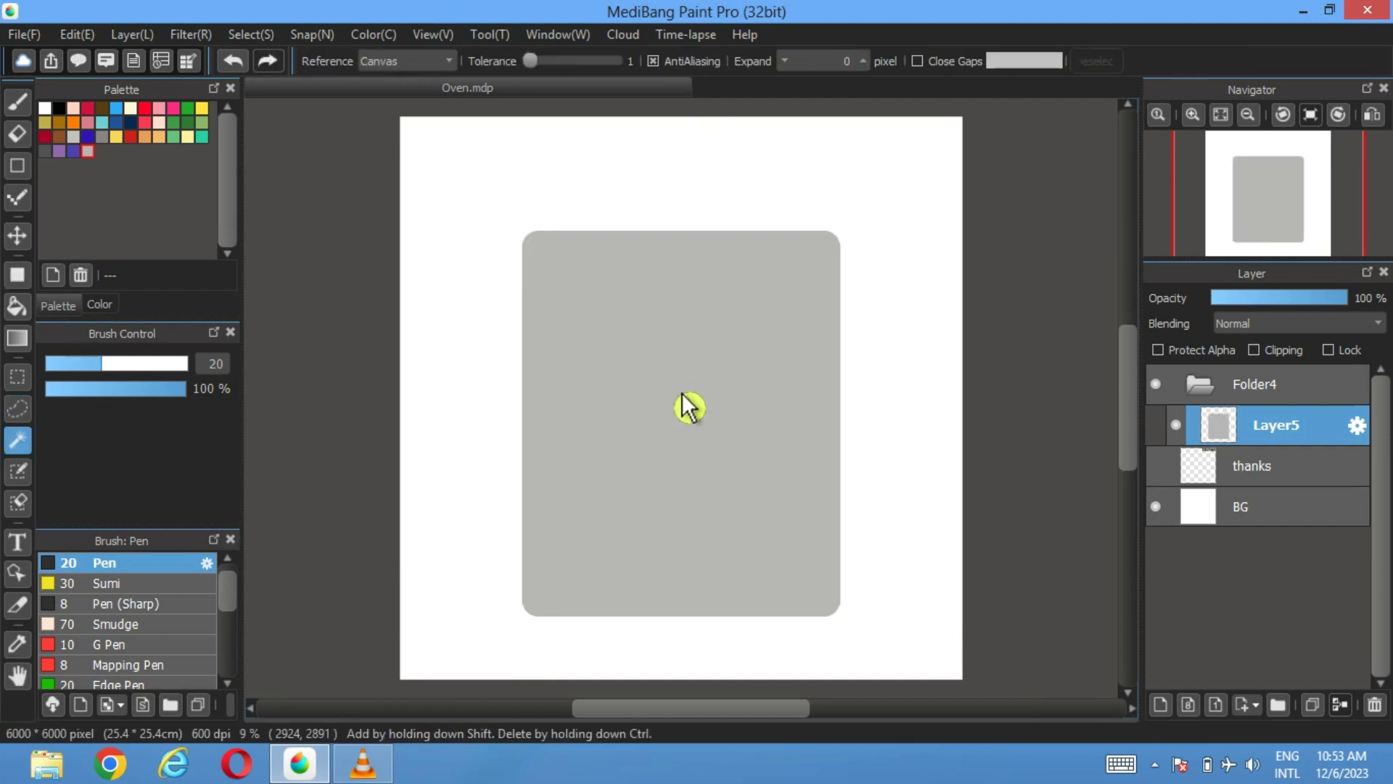
# - Select the grey body and stroke its selection border in black at 20 px, then deselect
pyautogui.click(688, 406)
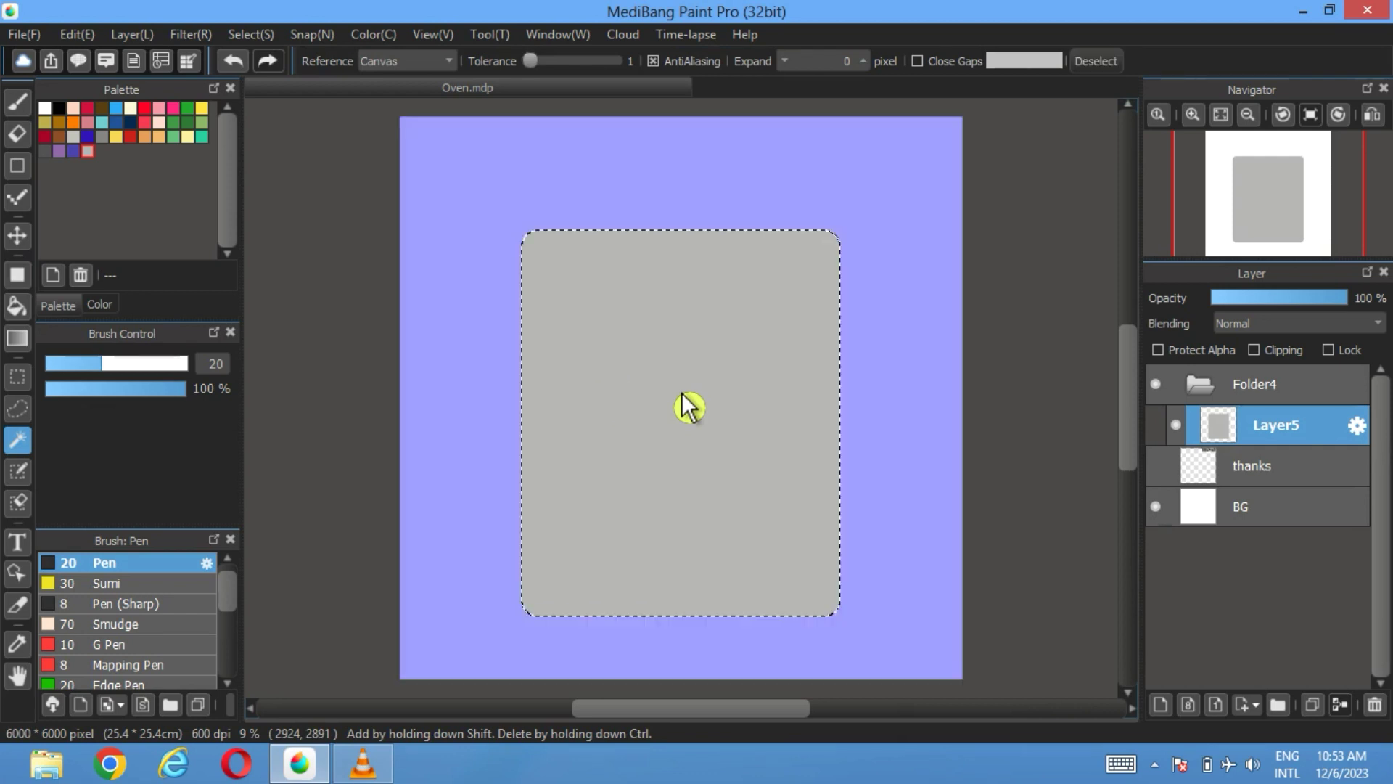
pyautogui.click(63, 109)
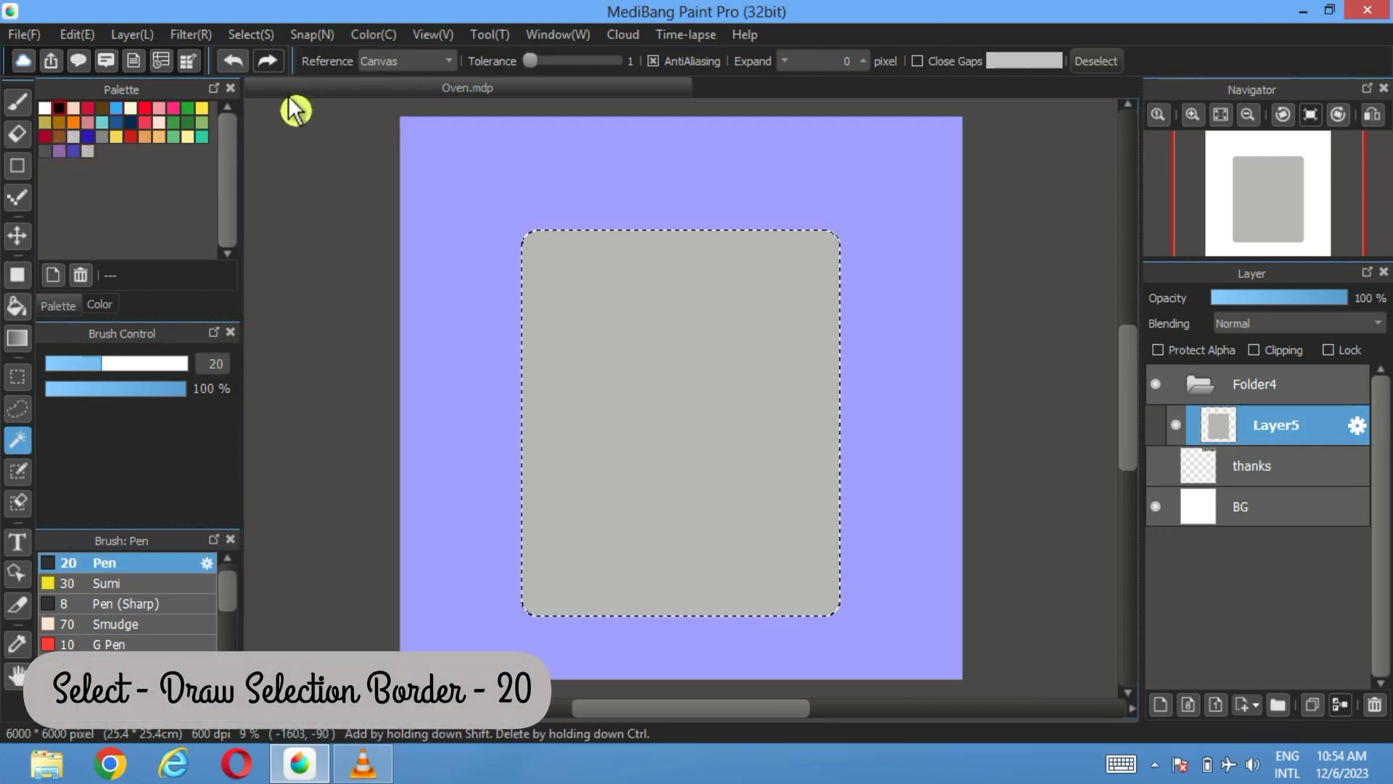
pyautogui.click(254, 34)
pyautogui.click(330, 341)
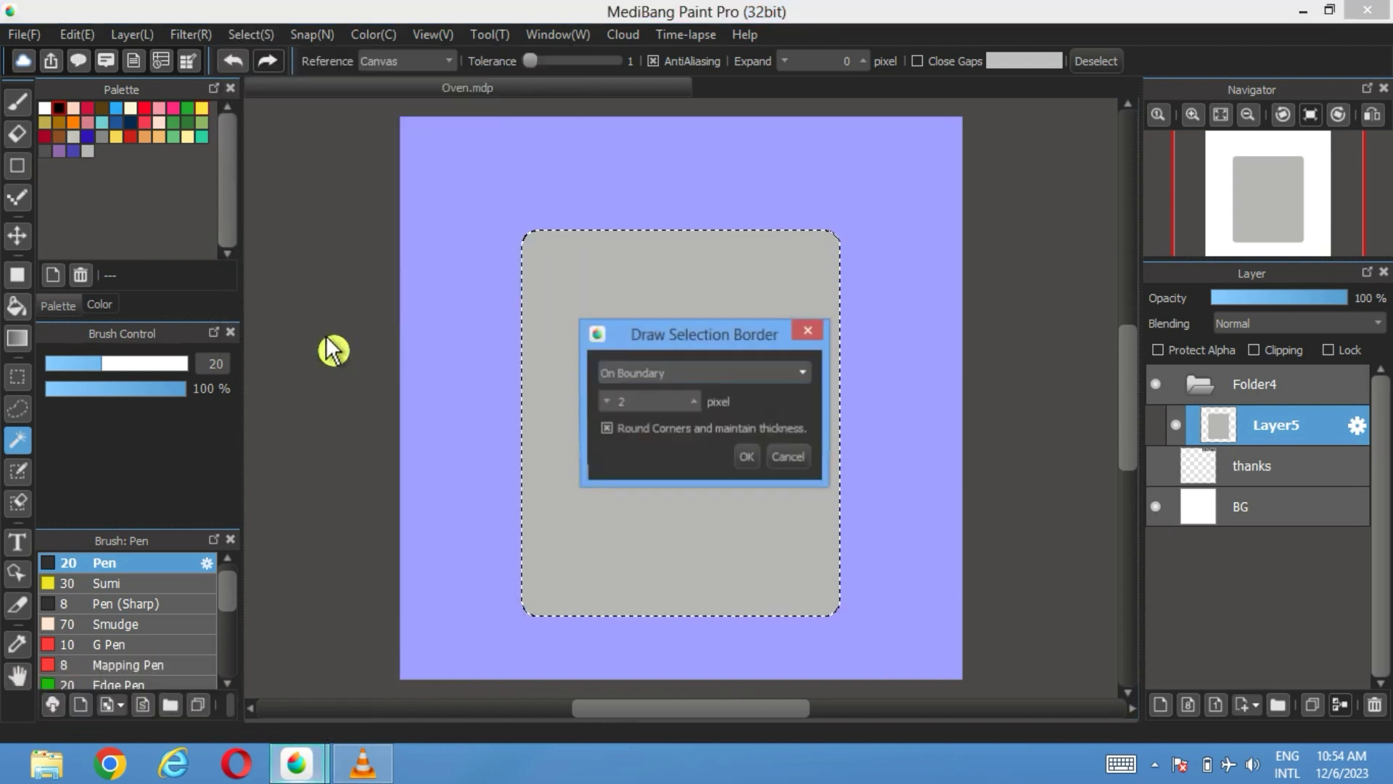
pyautogui.write('20')
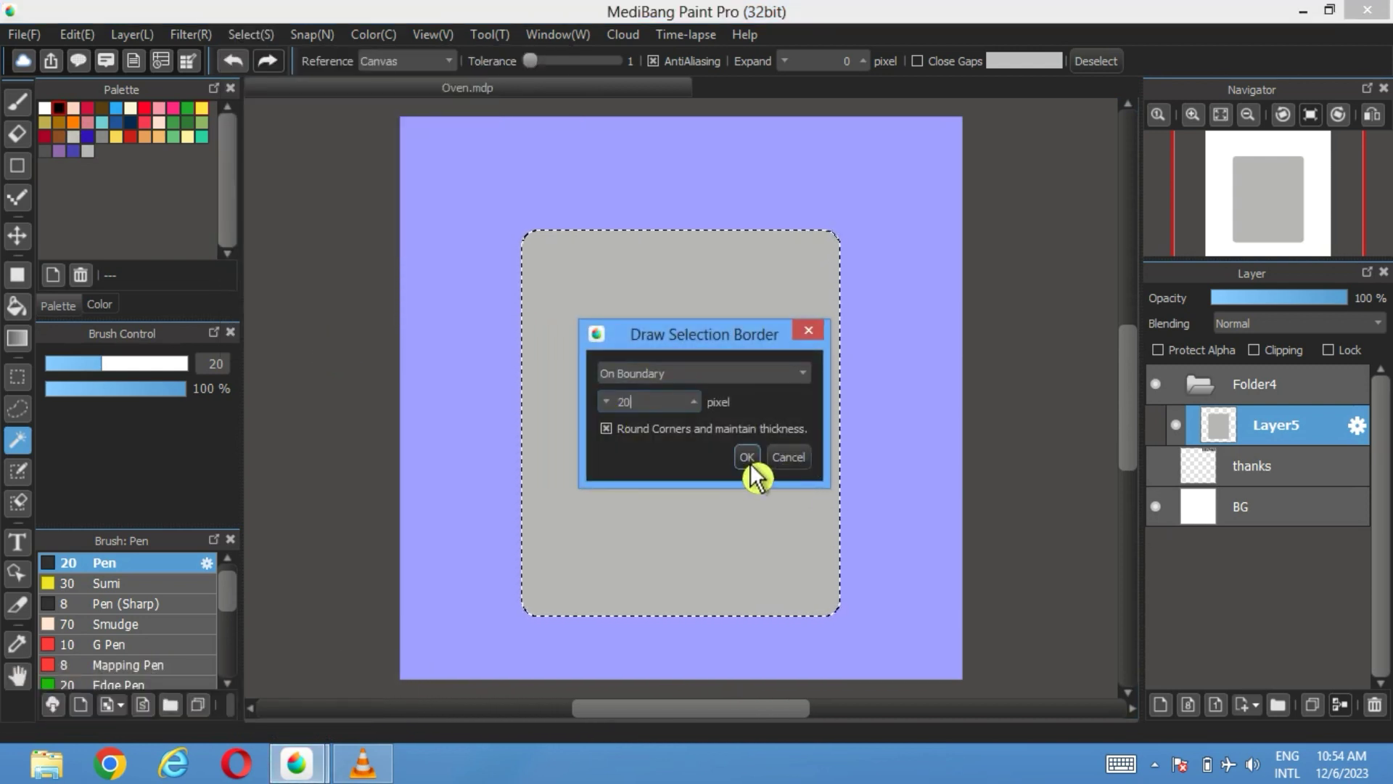
pyautogui.click(747, 457)
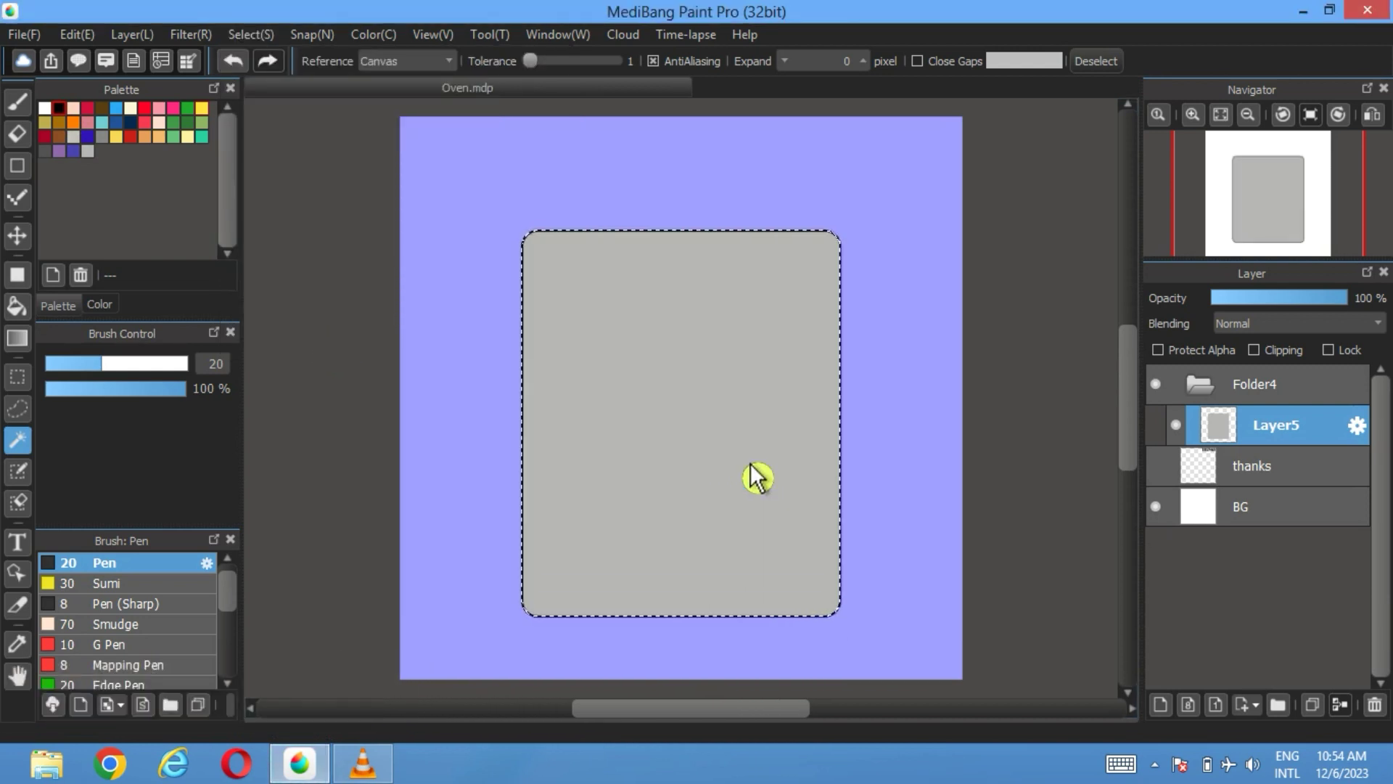
pyautogui.click(1114, 66)
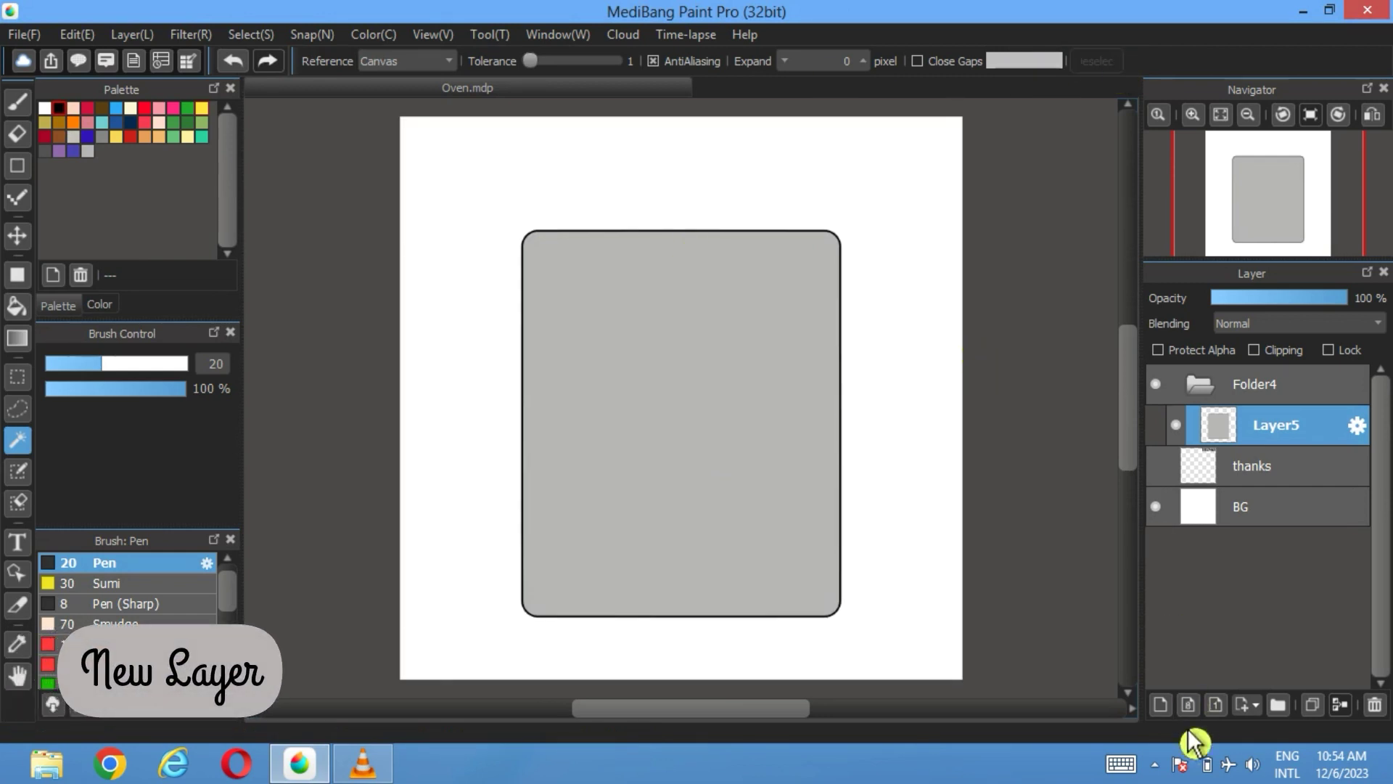
# - On a new layer, draw a horizontal black line across the oven's upper part
pyautogui.click(1160, 704)
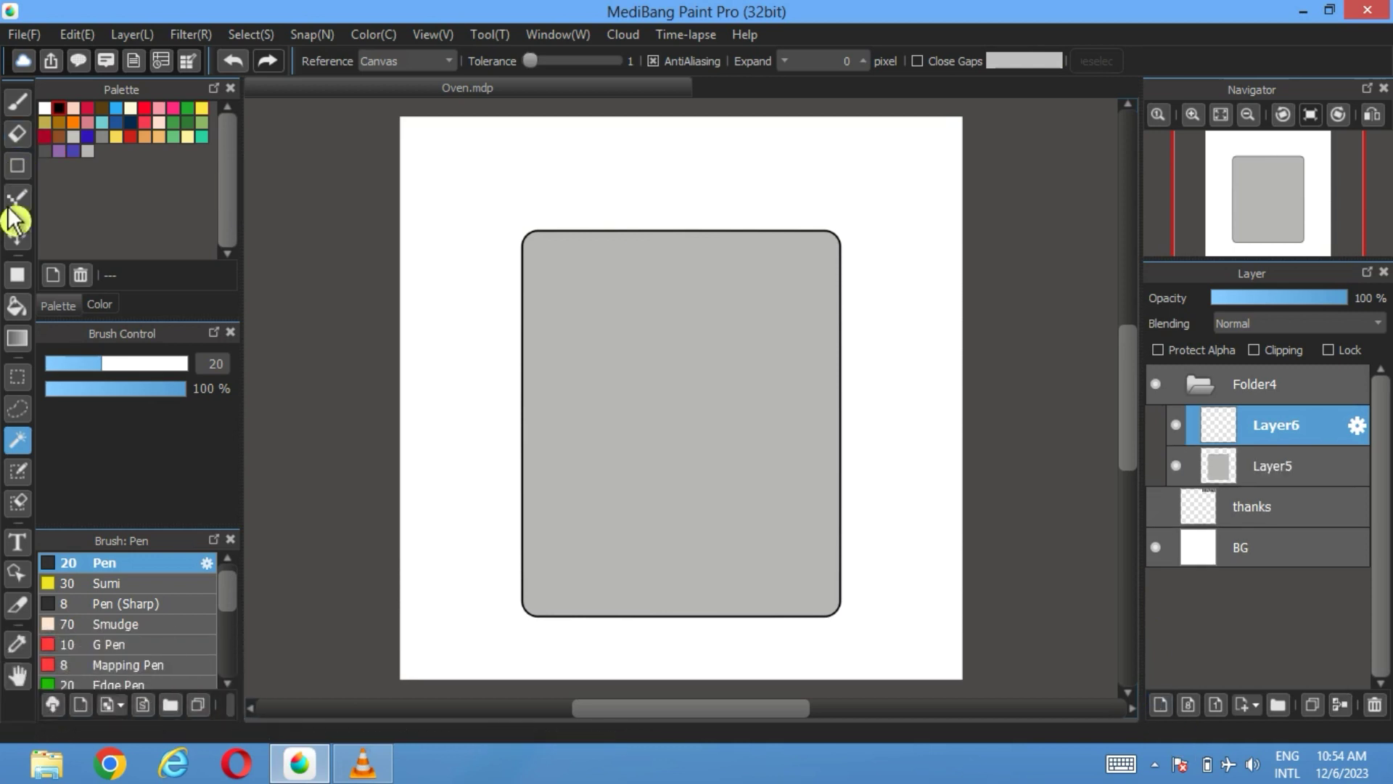
pyautogui.click(20, 168)
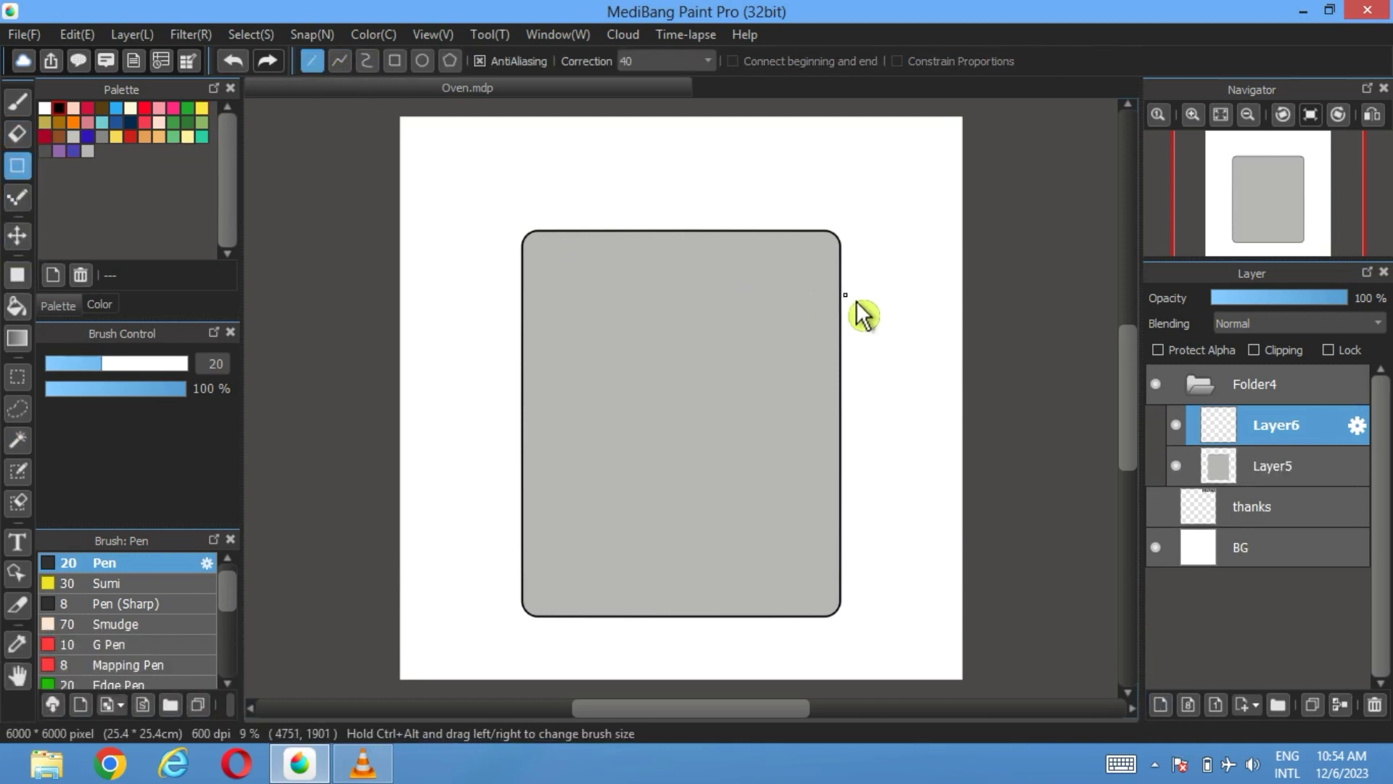
pyautogui.moveTo(851, 301); pyautogui.dragTo(510, 300)
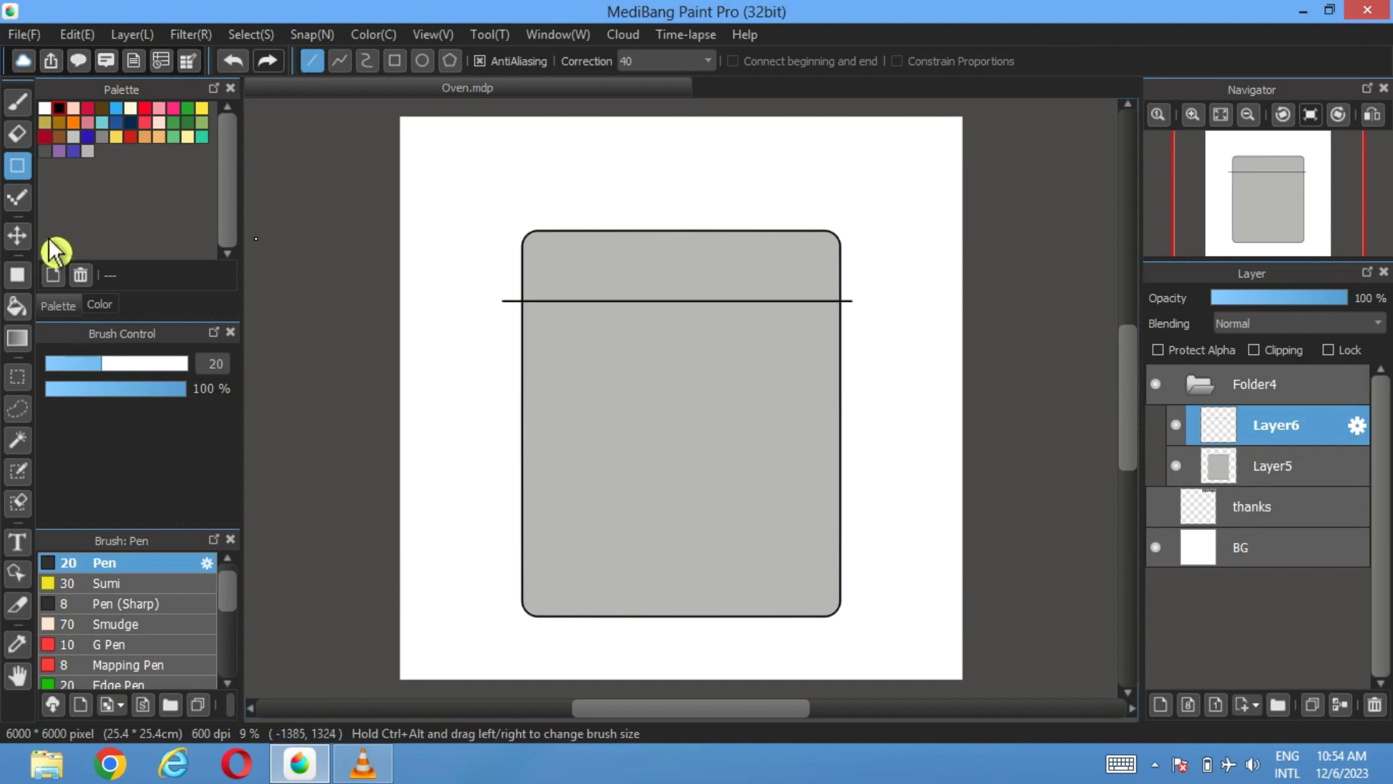
# - Enlarge the eraser to 135 and trim the line's overhanging ends
pyautogui.click(18, 133)
pyautogui.scroll(1, 451, 255)
pyautogui.moveTo(206, 377); pyautogui.dragTo(460, 377)
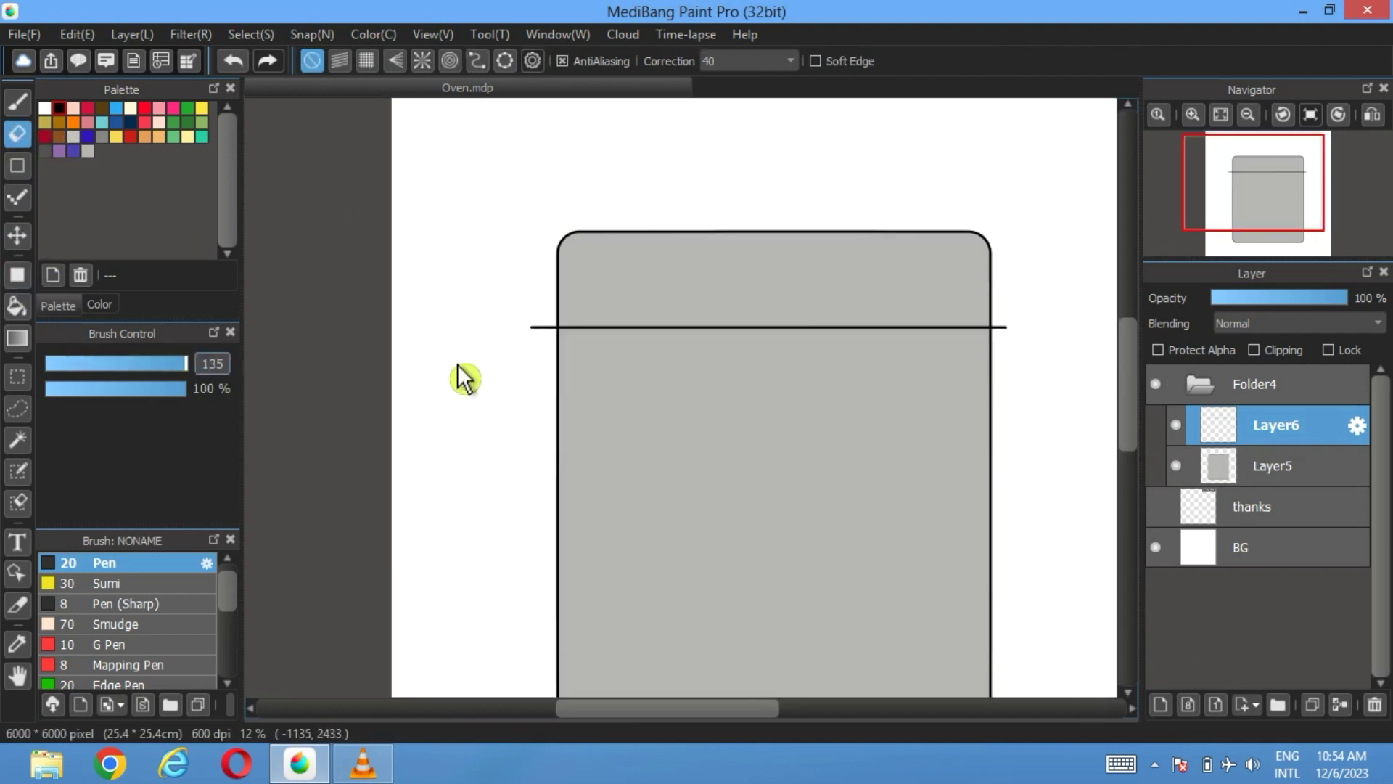
pyautogui.scroll(2, 460, 377)
pyautogui.moveTo(929, 410); pyautogui.dragTo(425, 420)
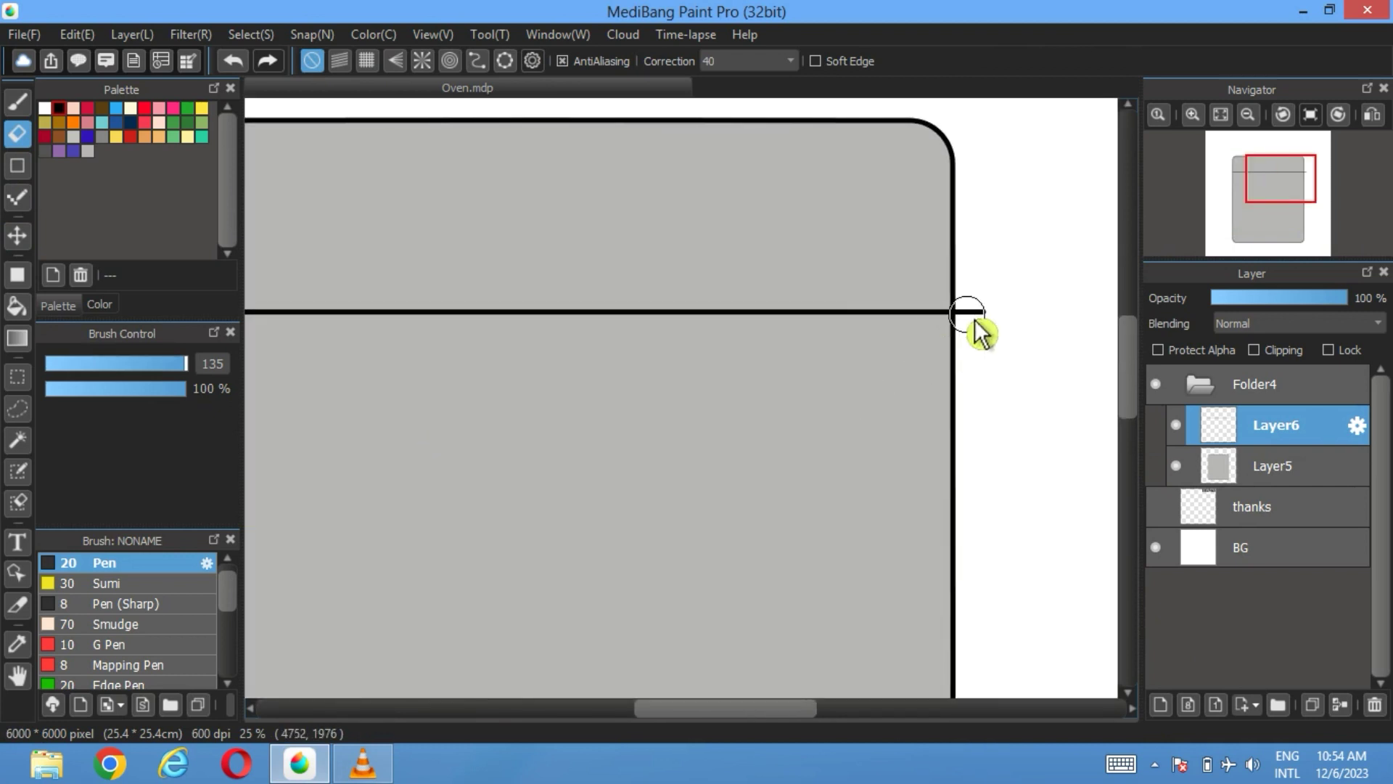
pyautogui.click(1222, 116)
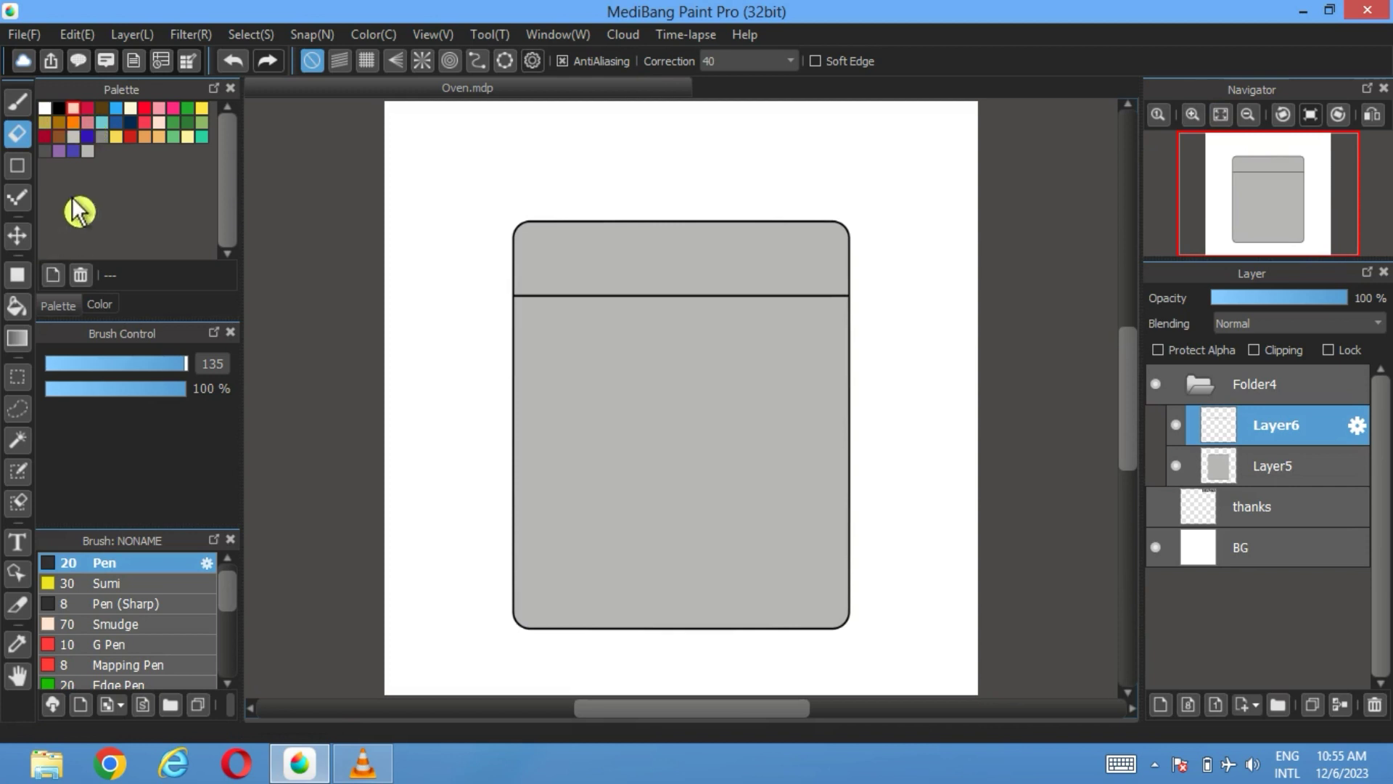
# - Fill the band above the line with a darker grey
pyautogui.click(102, 138)
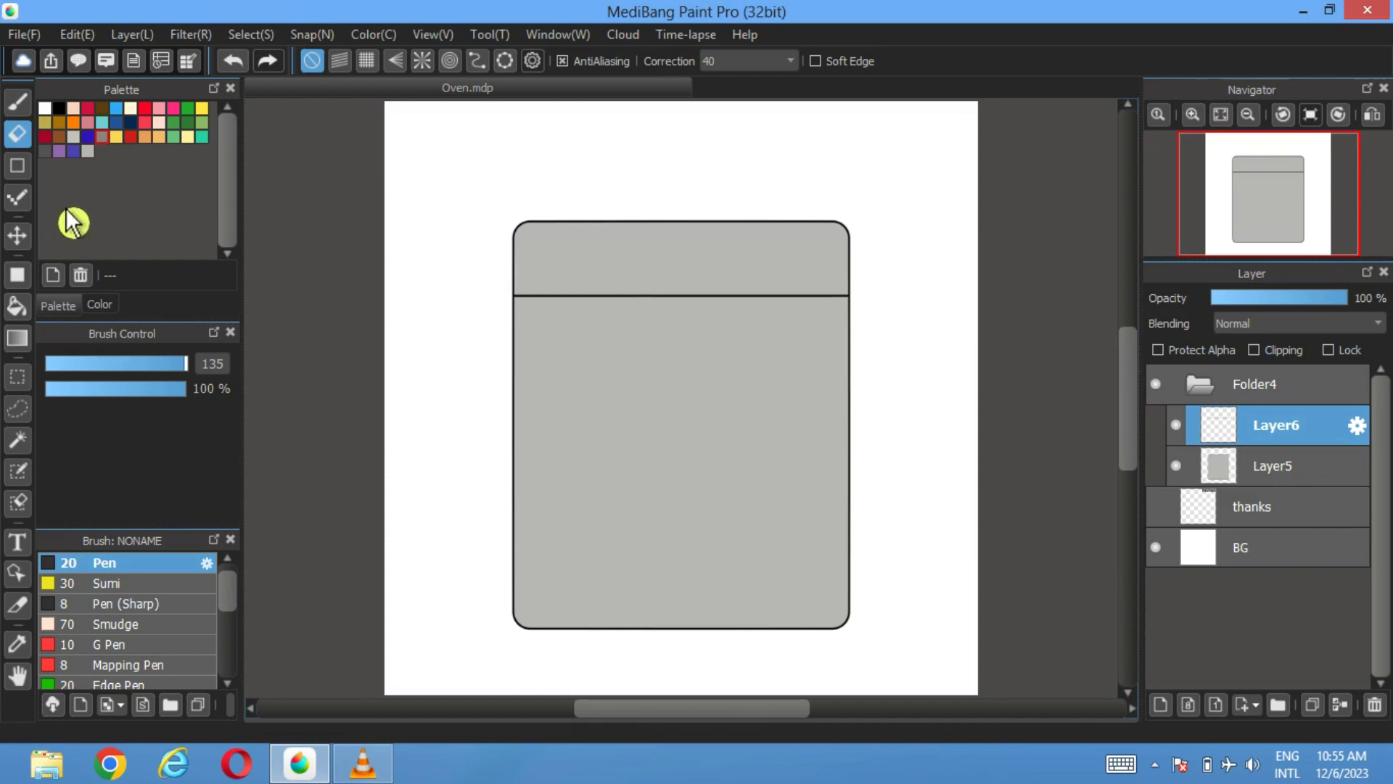
pyautogui.click(17, 306)
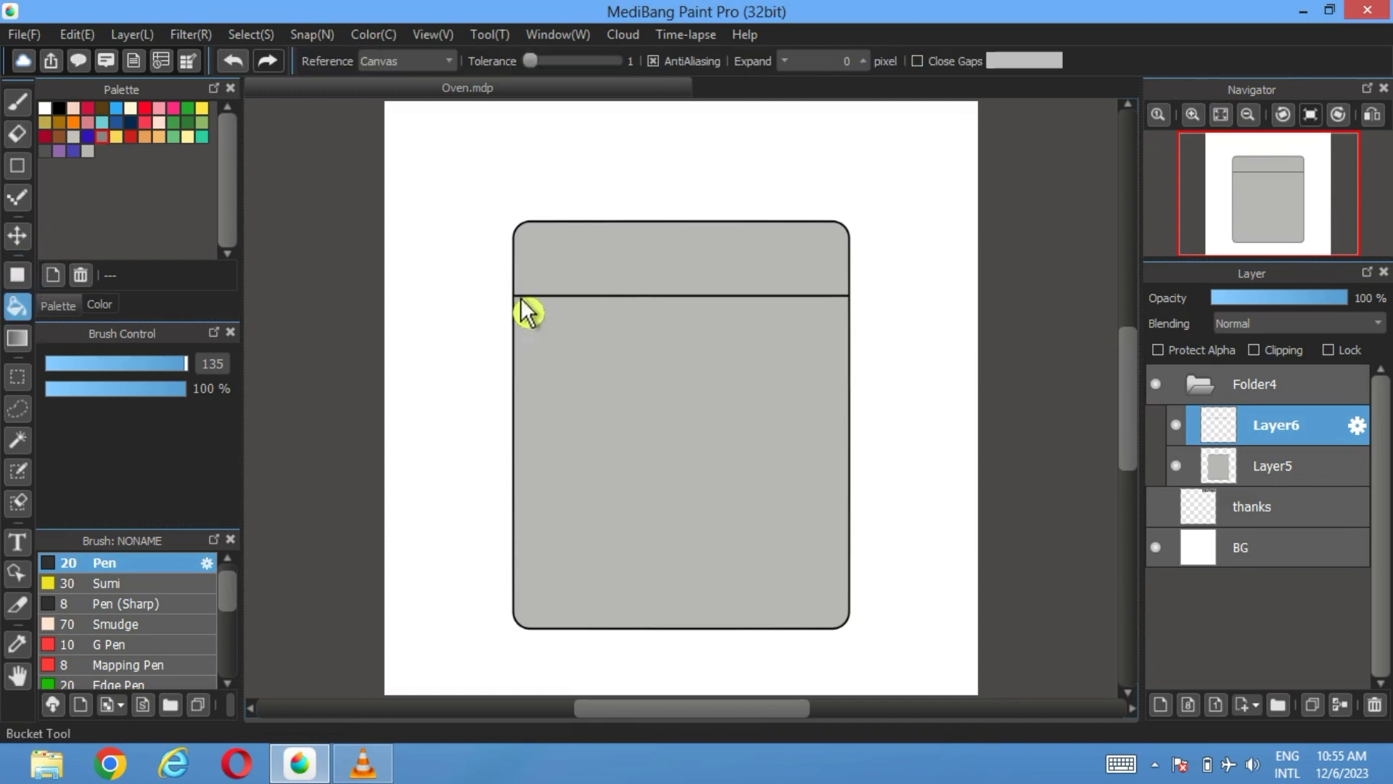
pyautogui.click(639, 280)
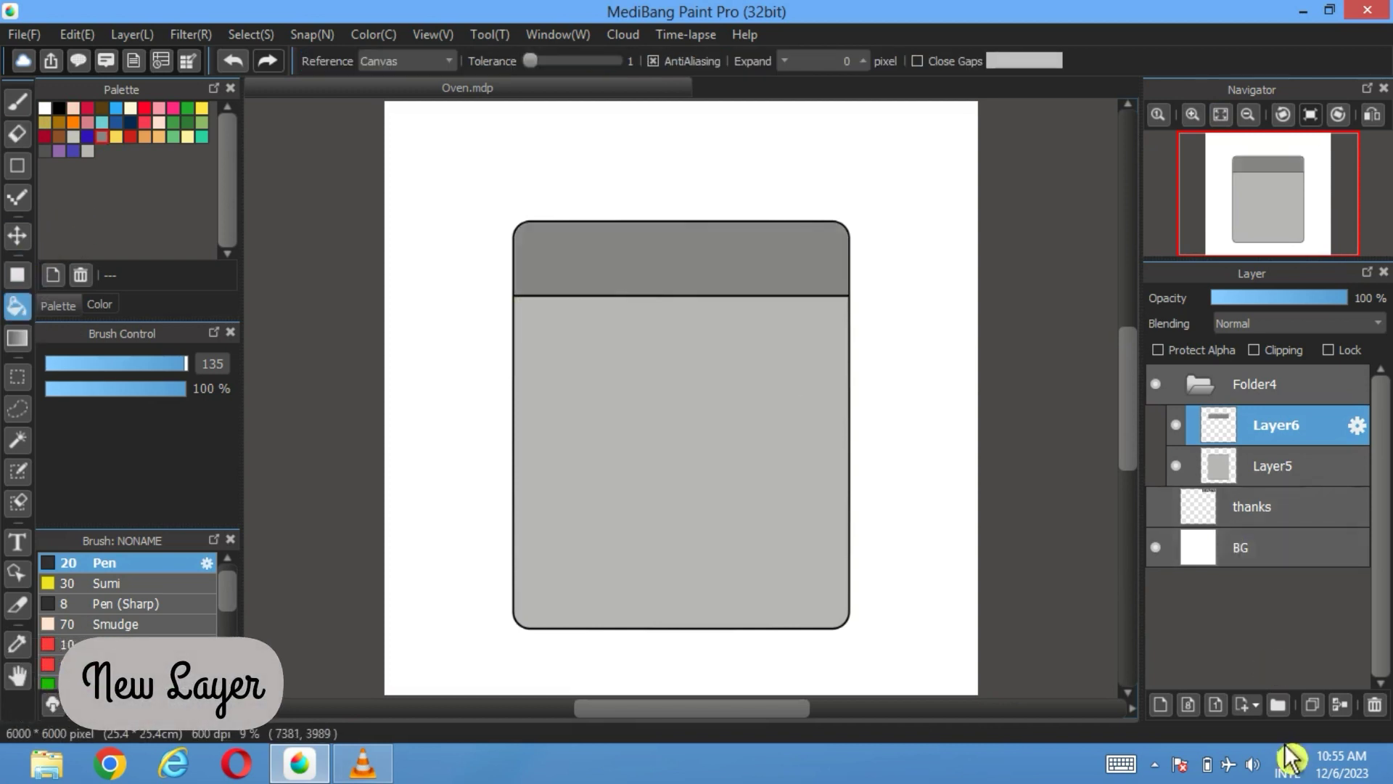
# - On a new layer, draw a proportion-constrained circle on the top band's right and fill it white
pyautogui.click(1160, 704)
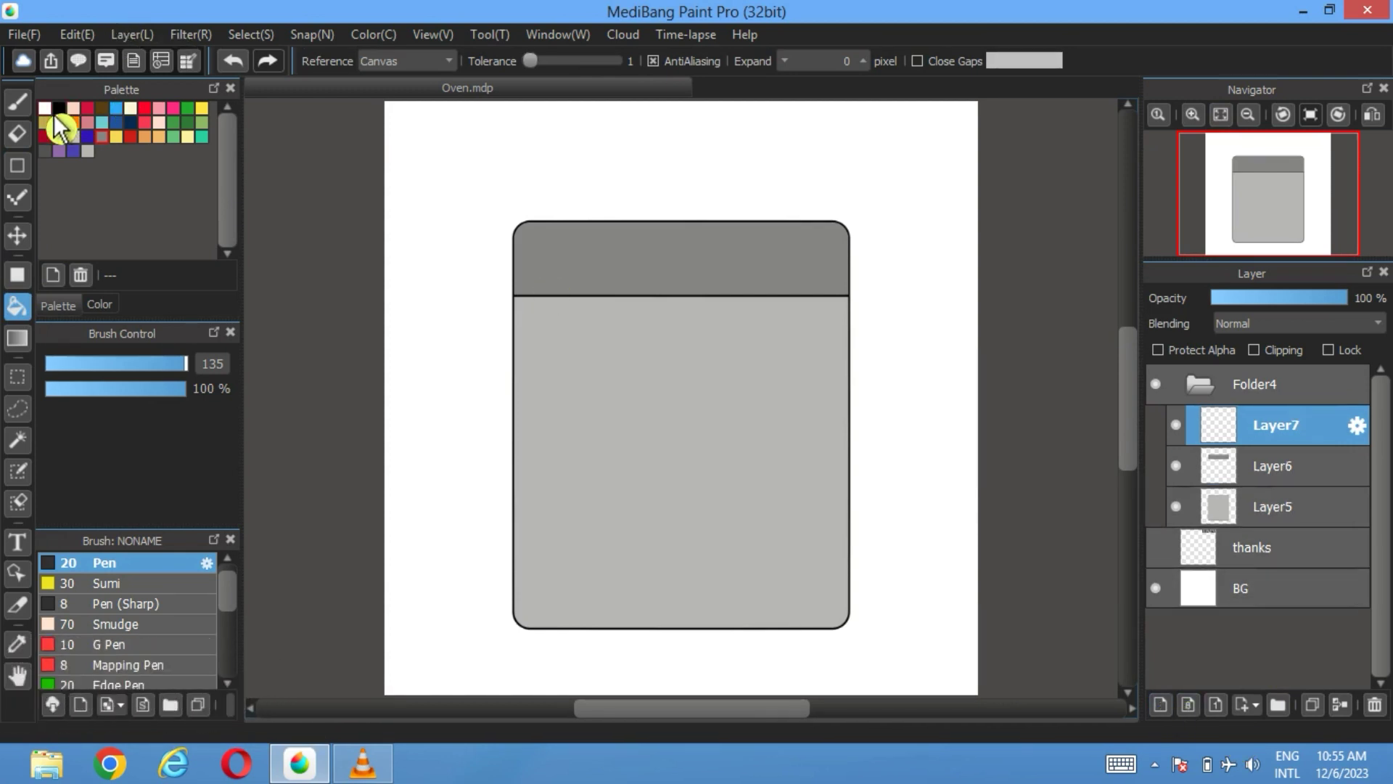
pyautogui.click(18, 165)
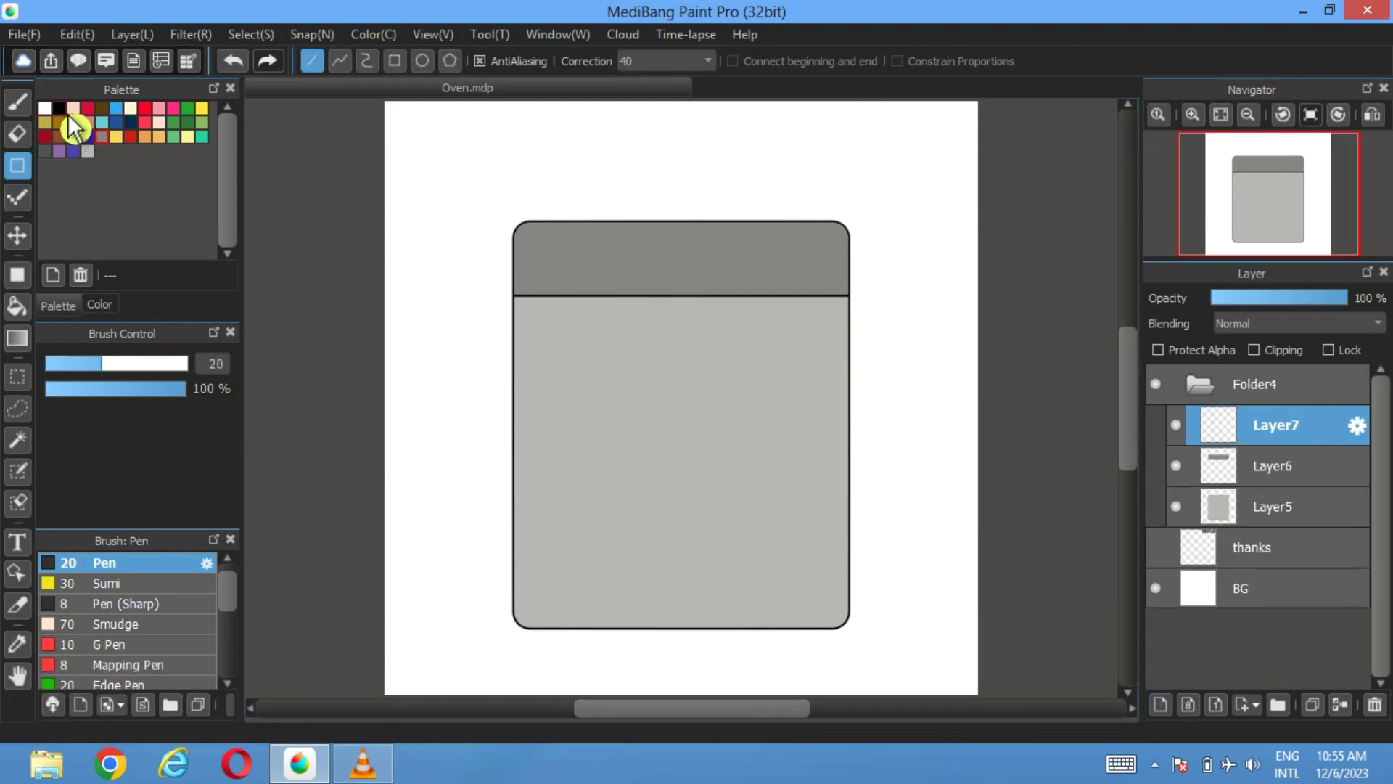
pyautogui.click(421, 61)
pyautogui.scroll(2, 751, 240)
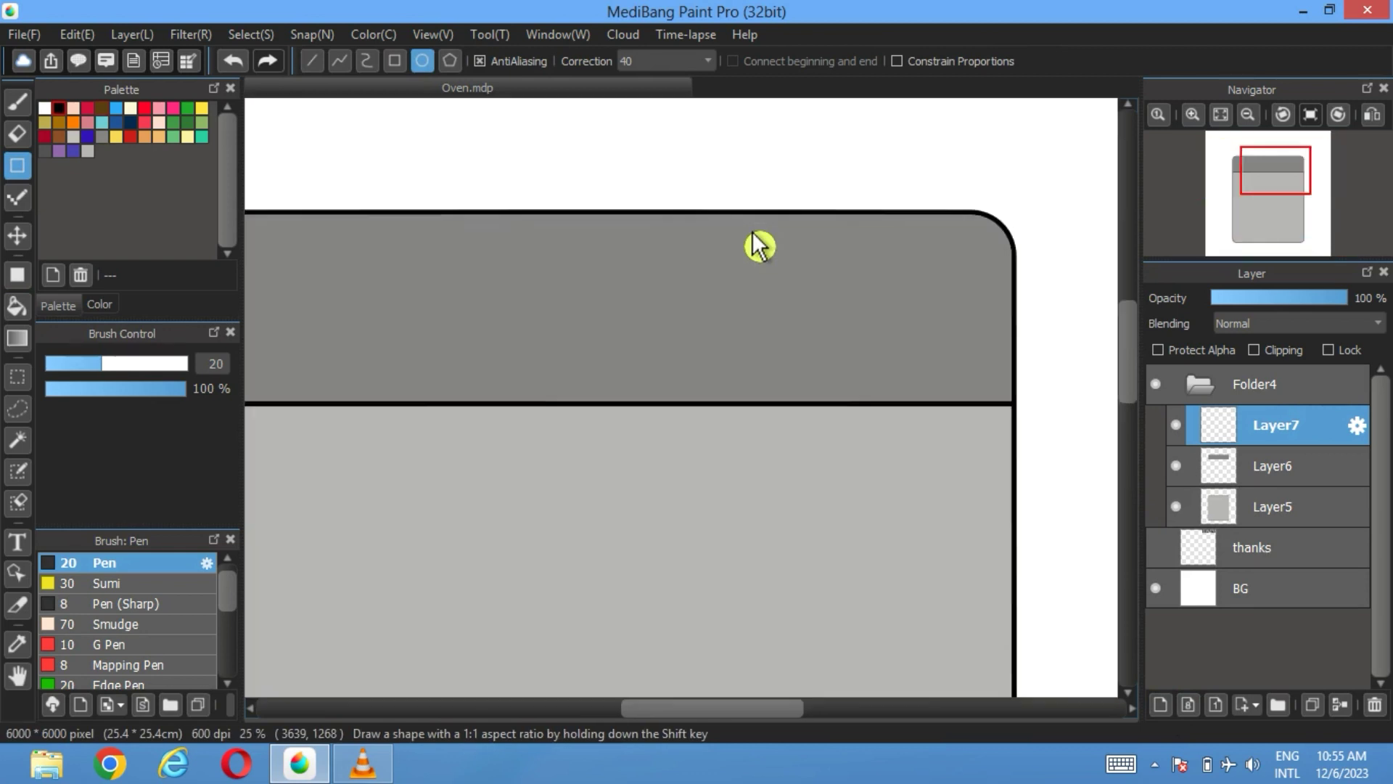
pyautogui.moveTo(729, 298); pyautogui.dragTo(837, 298)
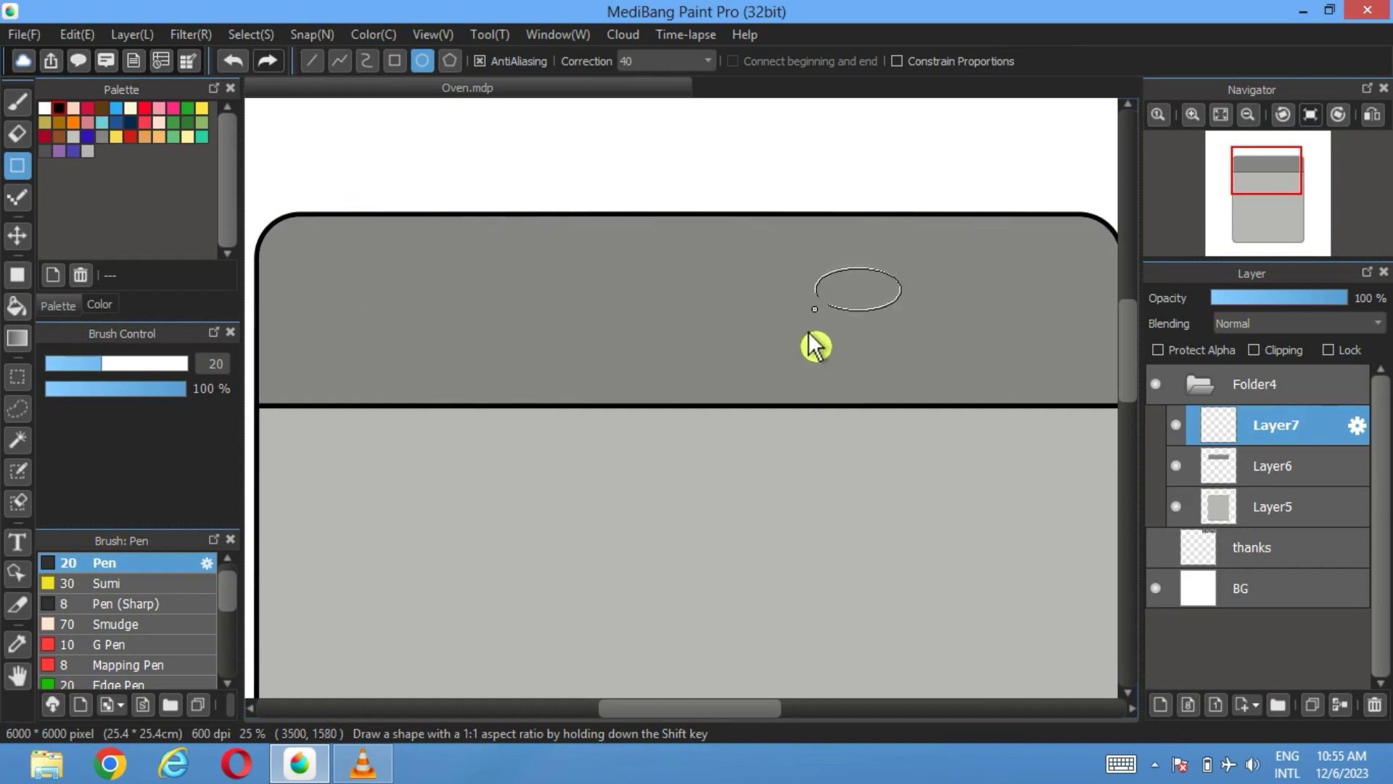
pyautogui.moveTo(815, 346); pyautogui.dragTo(796, 354)
pyautogui.click(233, 61)
pyautogui.click(897, 61)
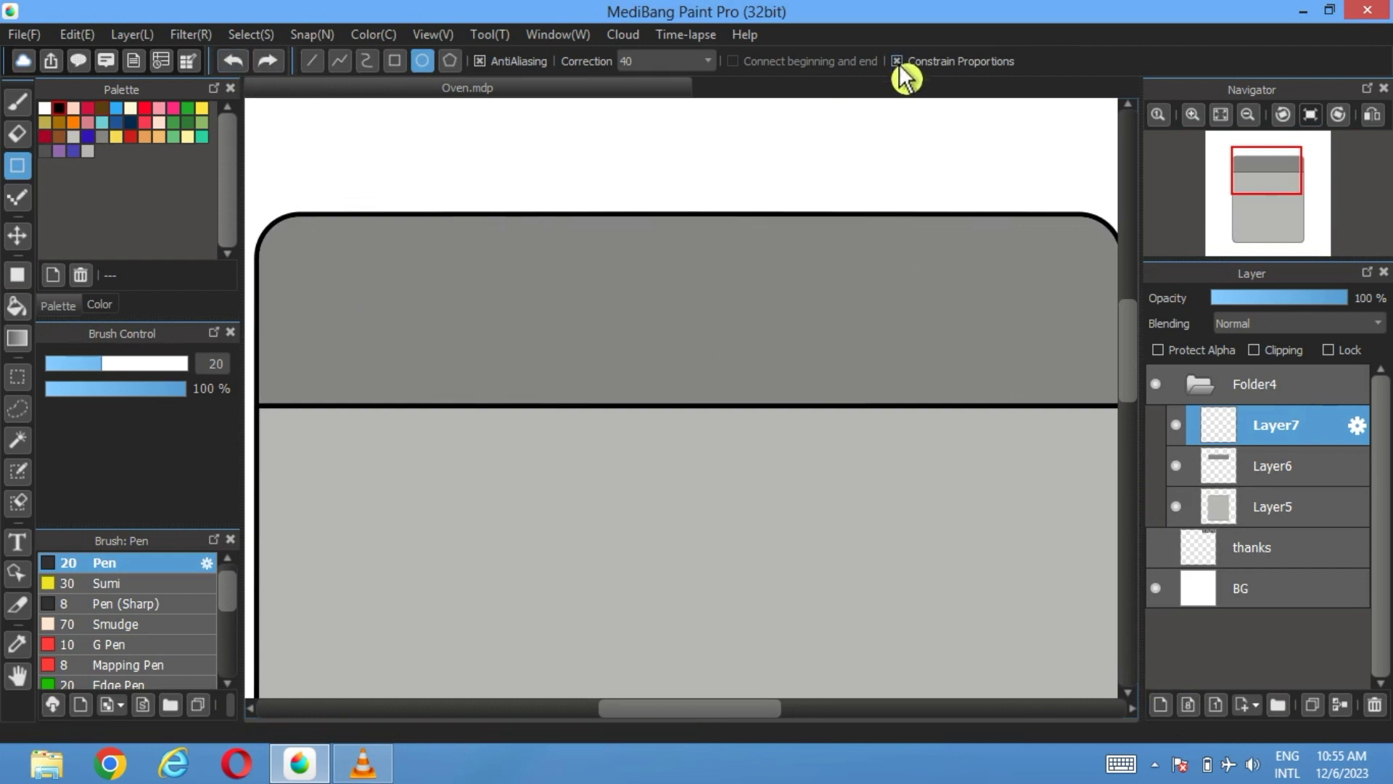
pyautogui.moveTo(947, 267); pyautogui.dragTo(840, 362)
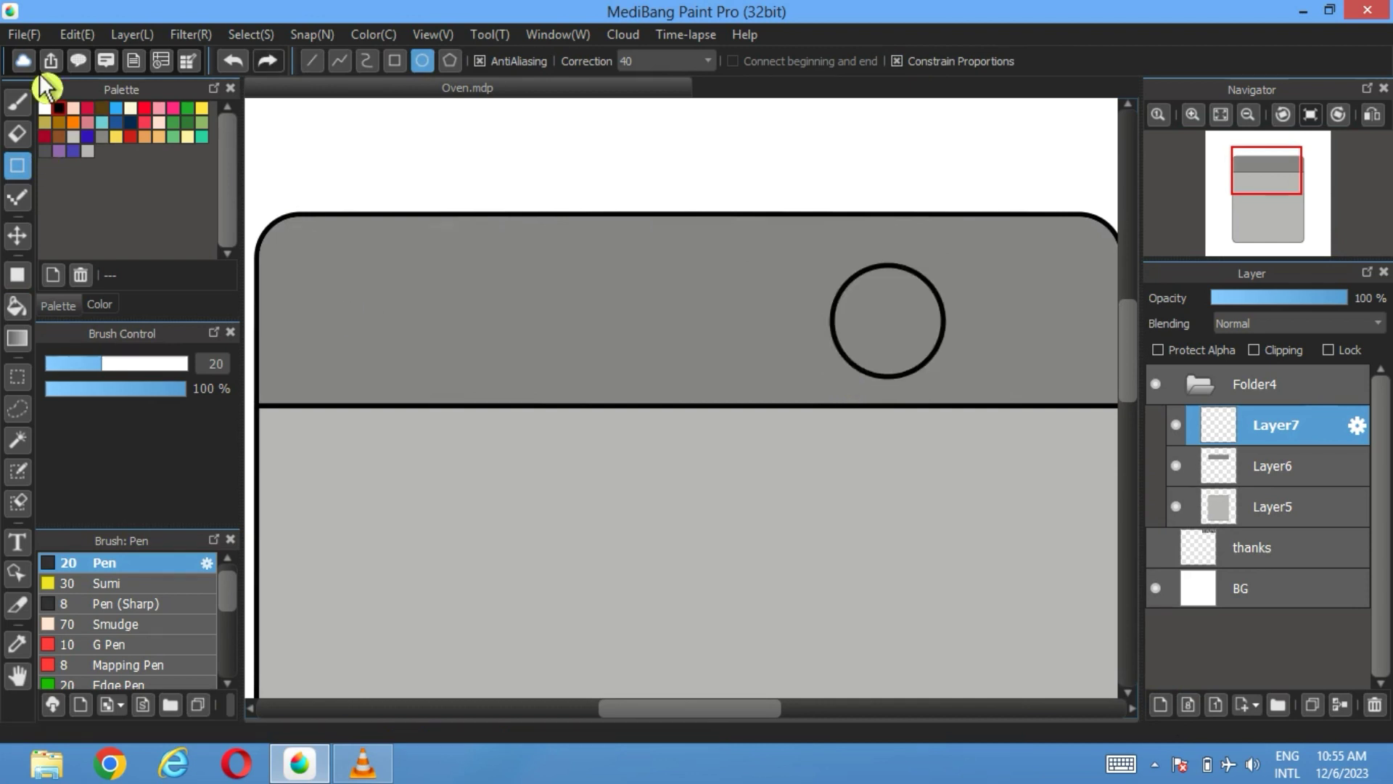
pyautogui.click(17, 305)
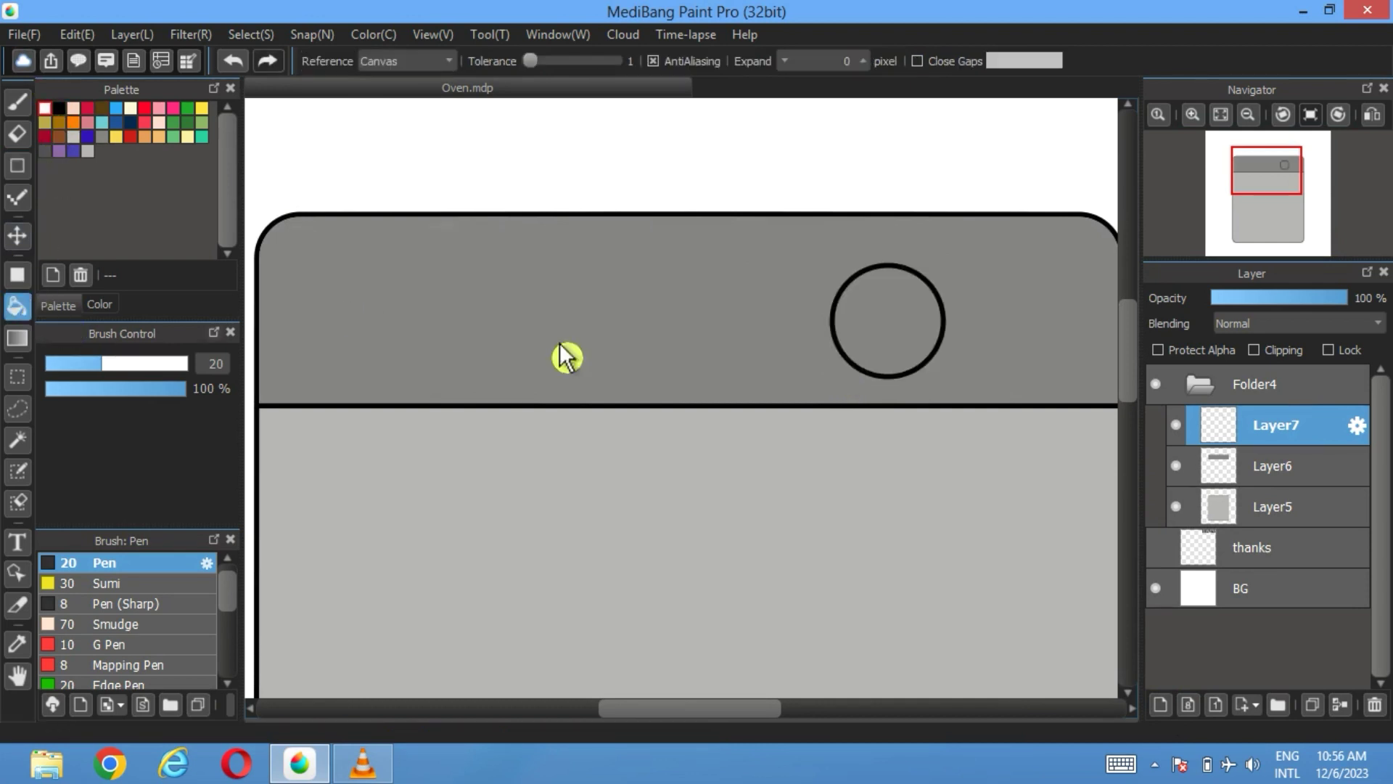
pyautogui.click(899, 335)
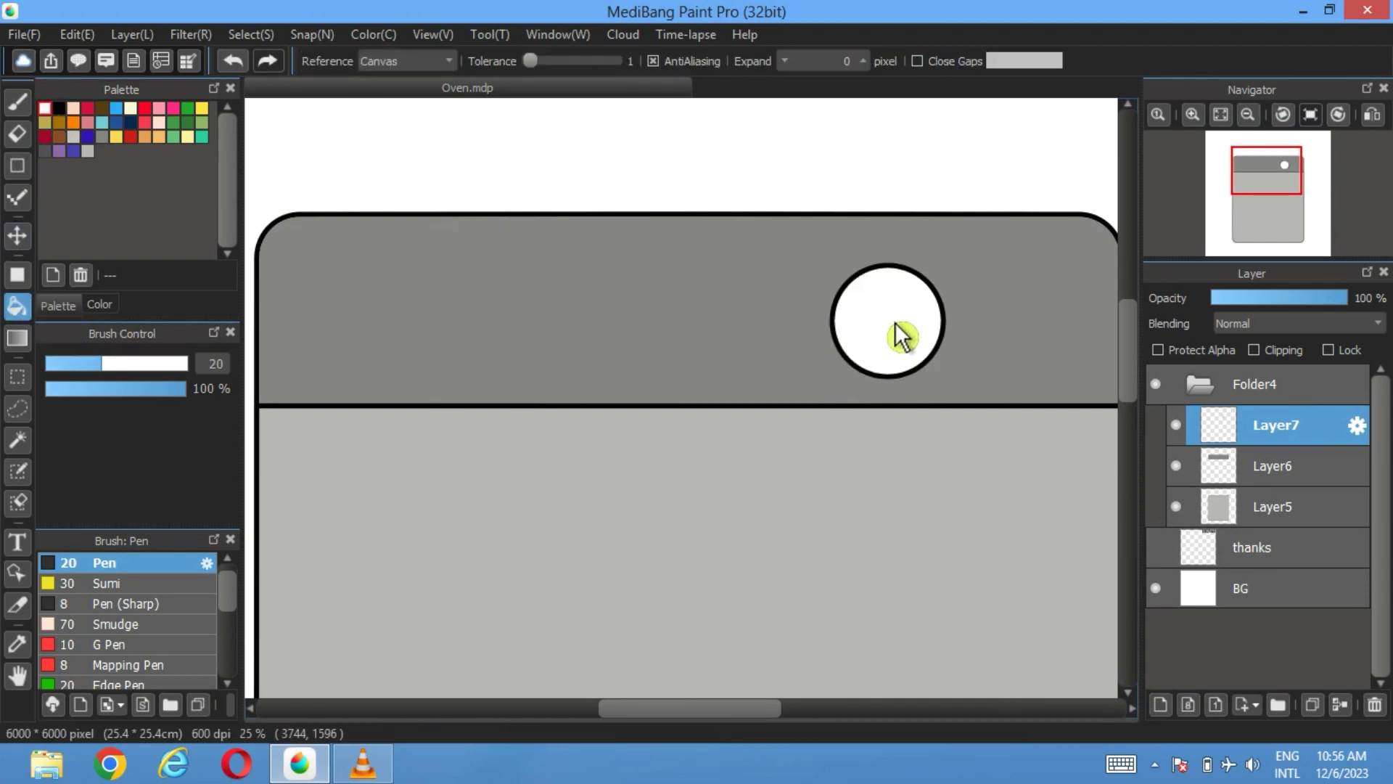
# - On a new layer, draw a tall bar with 100 corner roundness across the circle
pyautogui.click(1170, 717)
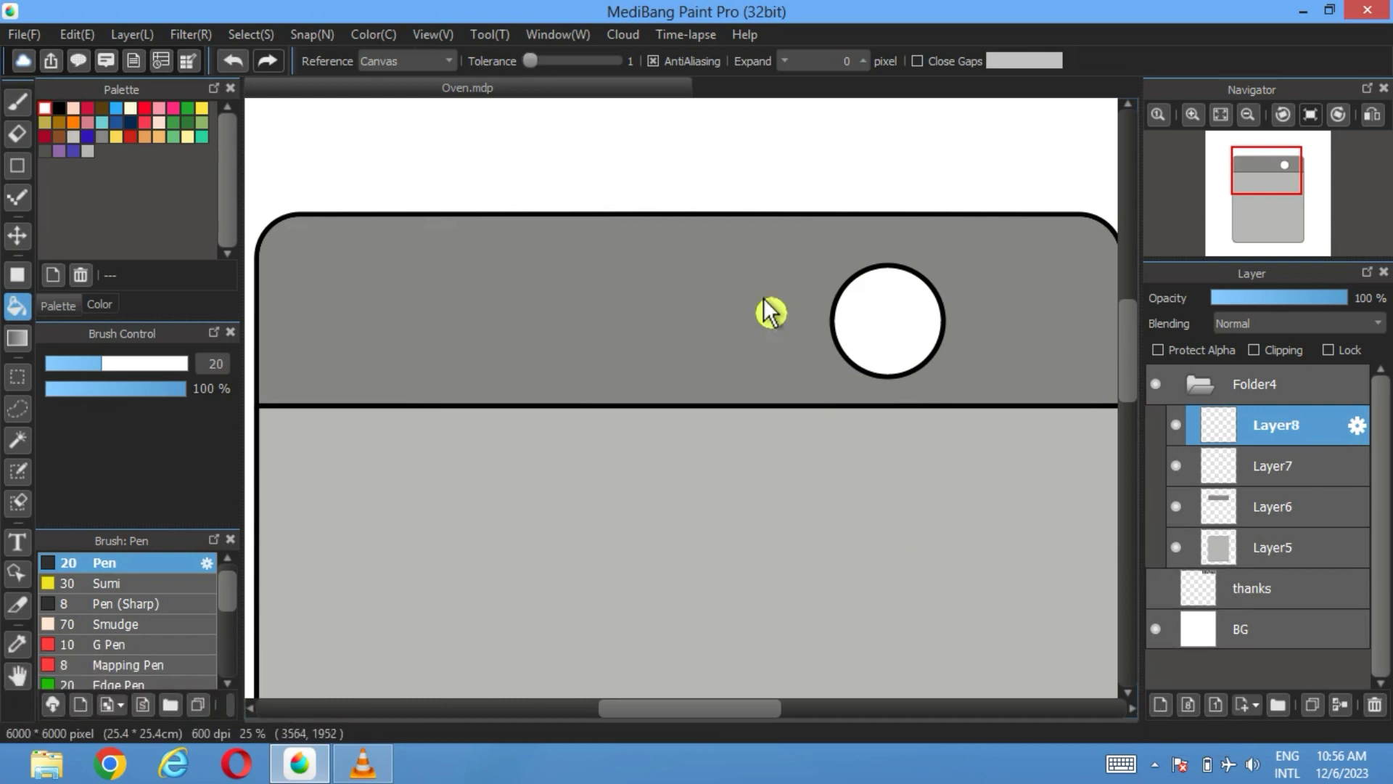
pyautogui.click(17, 276)
pyautogui.click(763, 61)
pyautogui.click(719, 135)
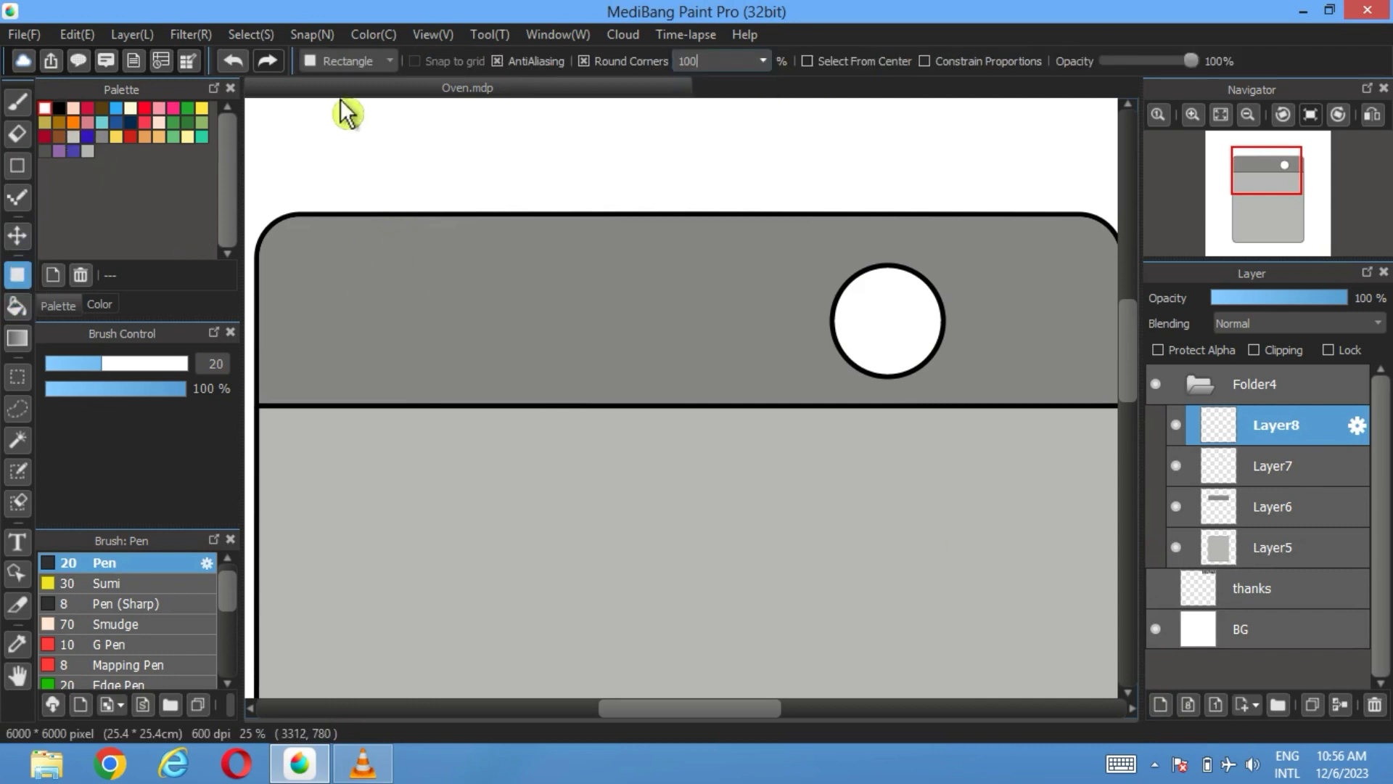
pyautogui.scroll(2, 923, 274)
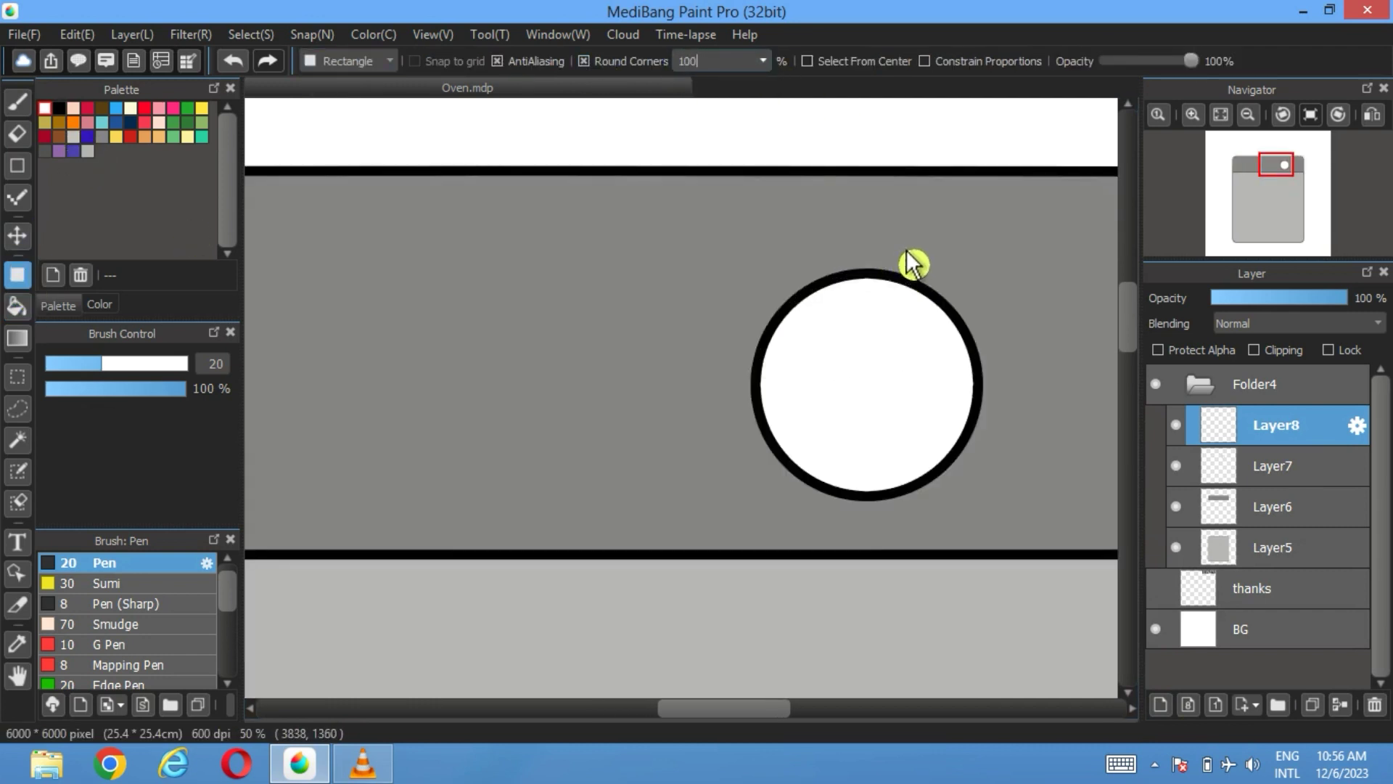
pyautogui.moveTo(907, 250); pyautogui.dragTo(845, 513)
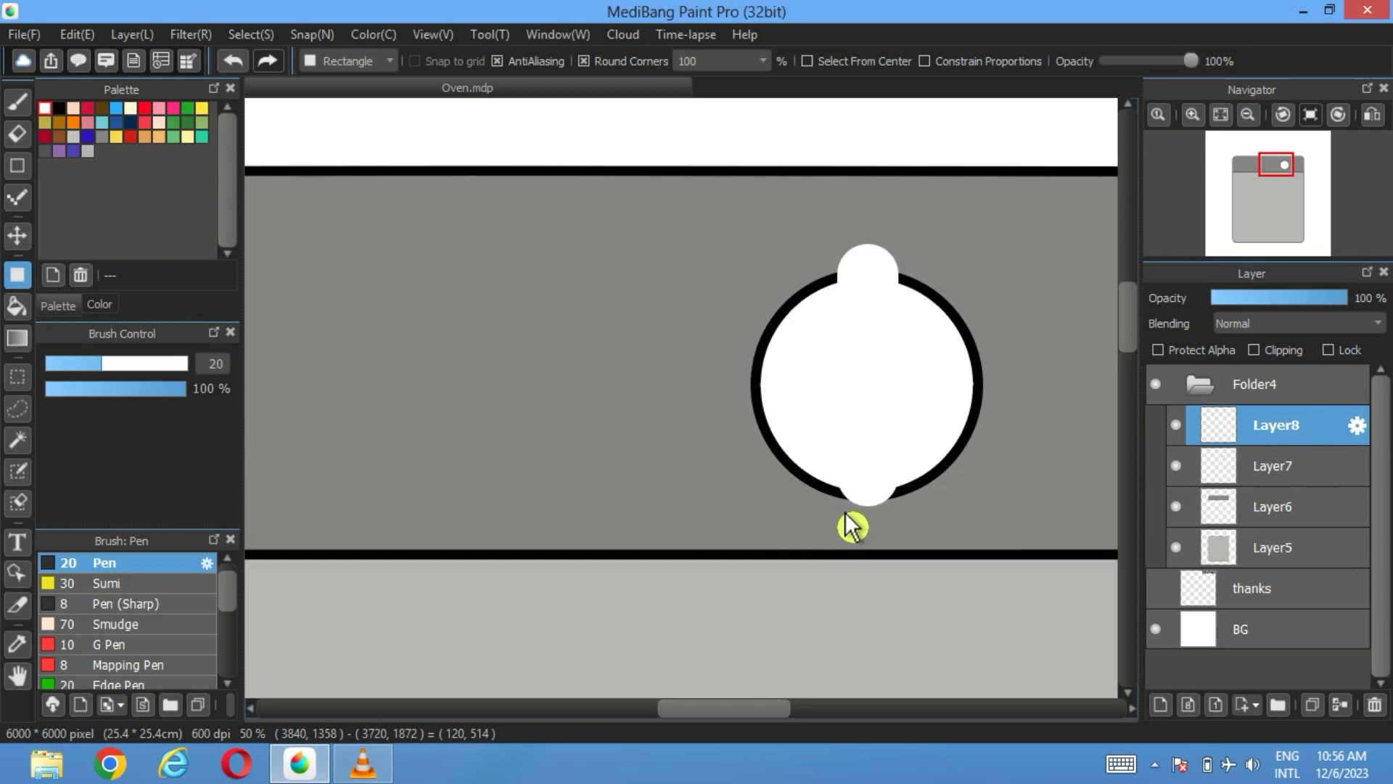
# - Outline the white bar with a 20 px black border and nudge it down over the circle
pyautogui.click(1176, 465)
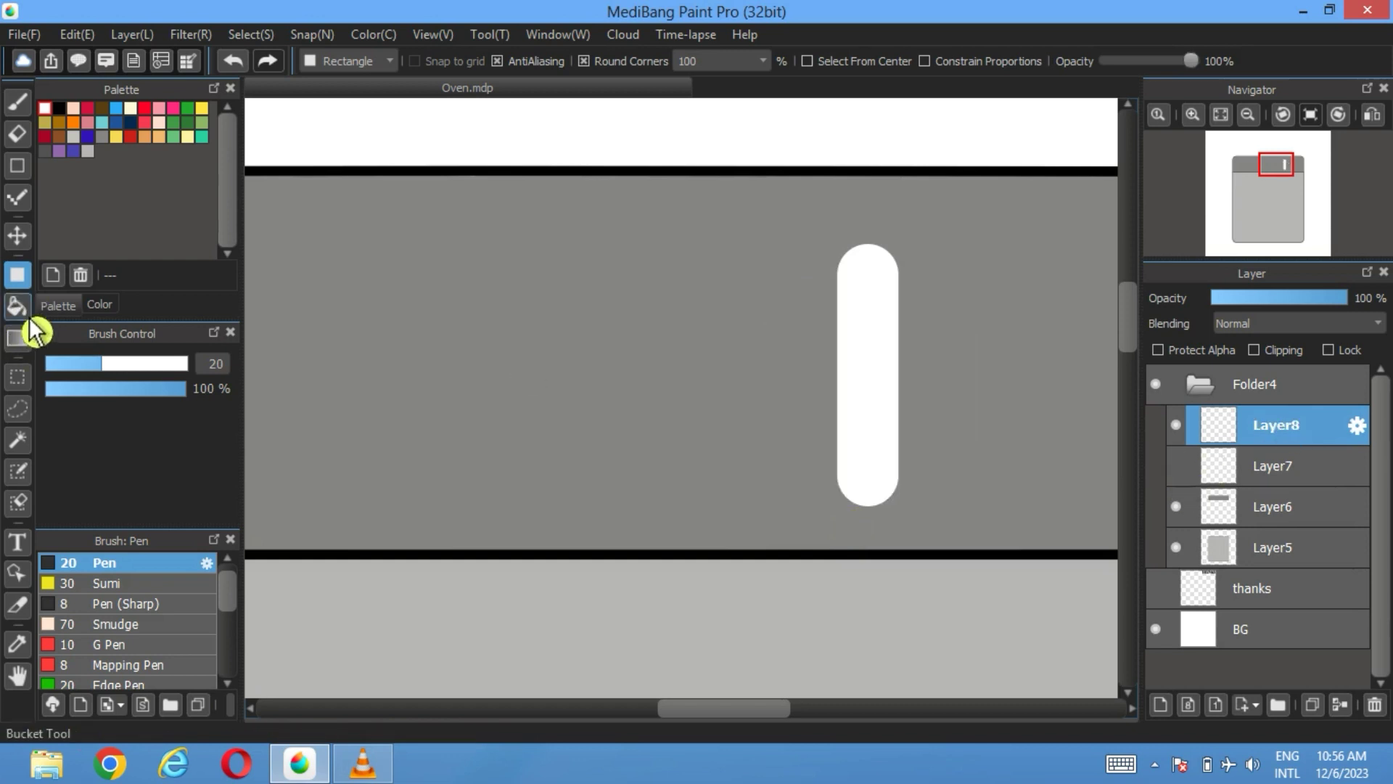
pyautogui.click(18, 440)
pyautogui.click(894, 341)
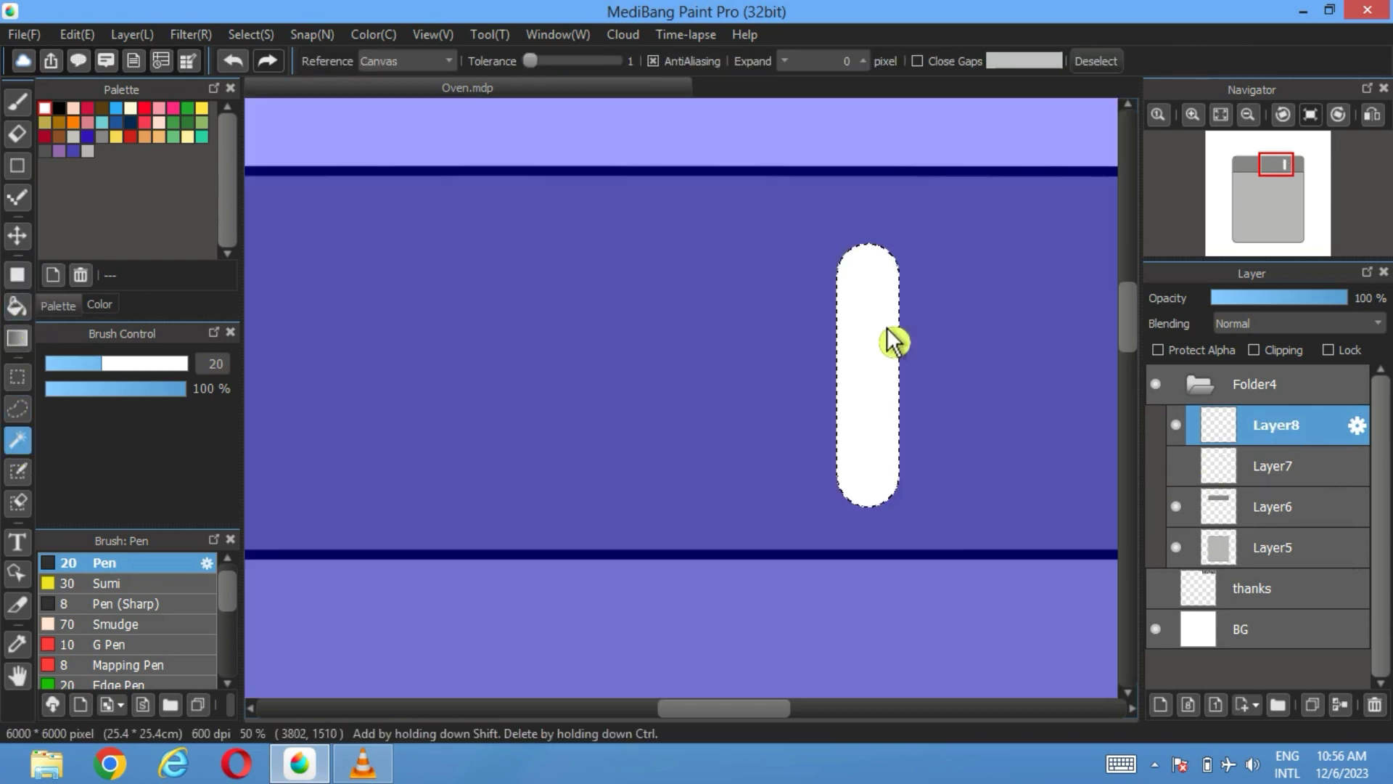
pyautogui.click(265, 35)
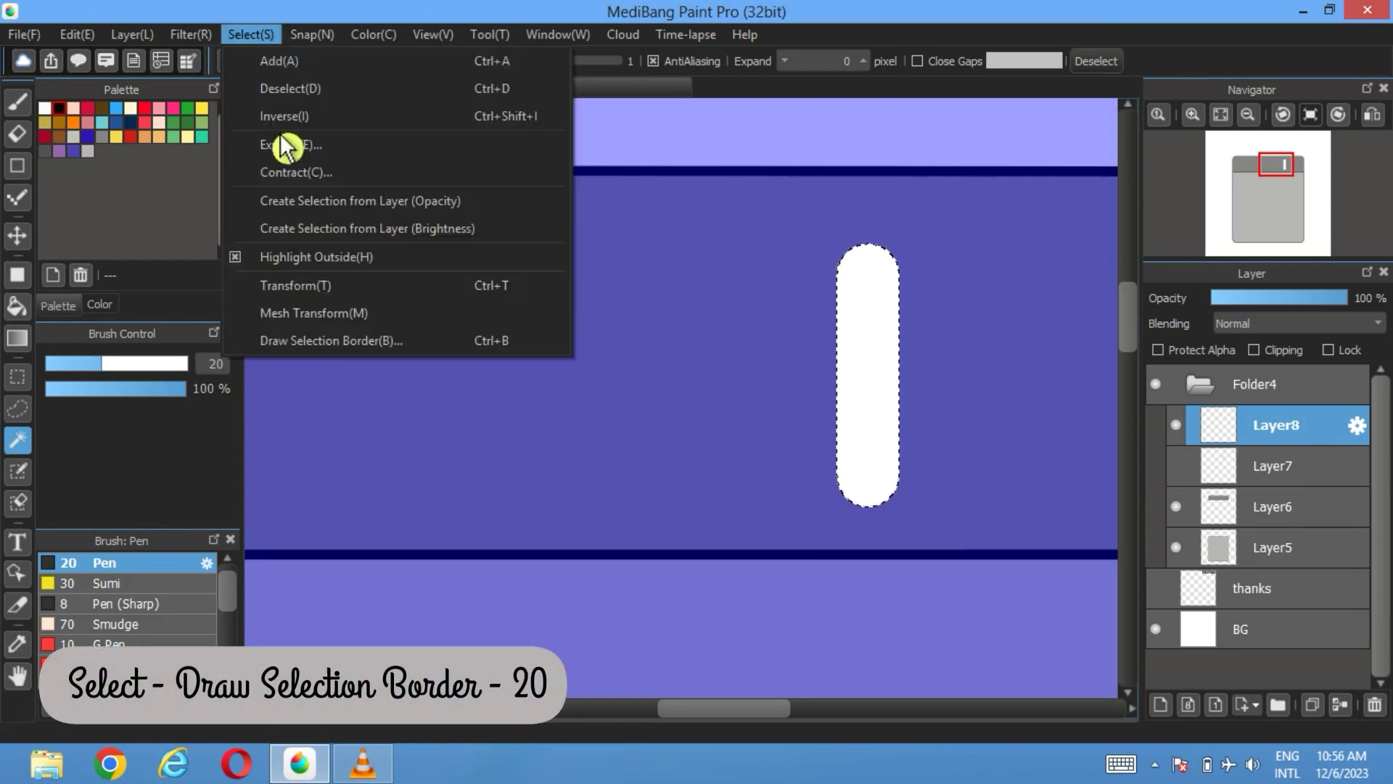
pyautogui.click(320, 343)
pyautogui.click(755, 459)
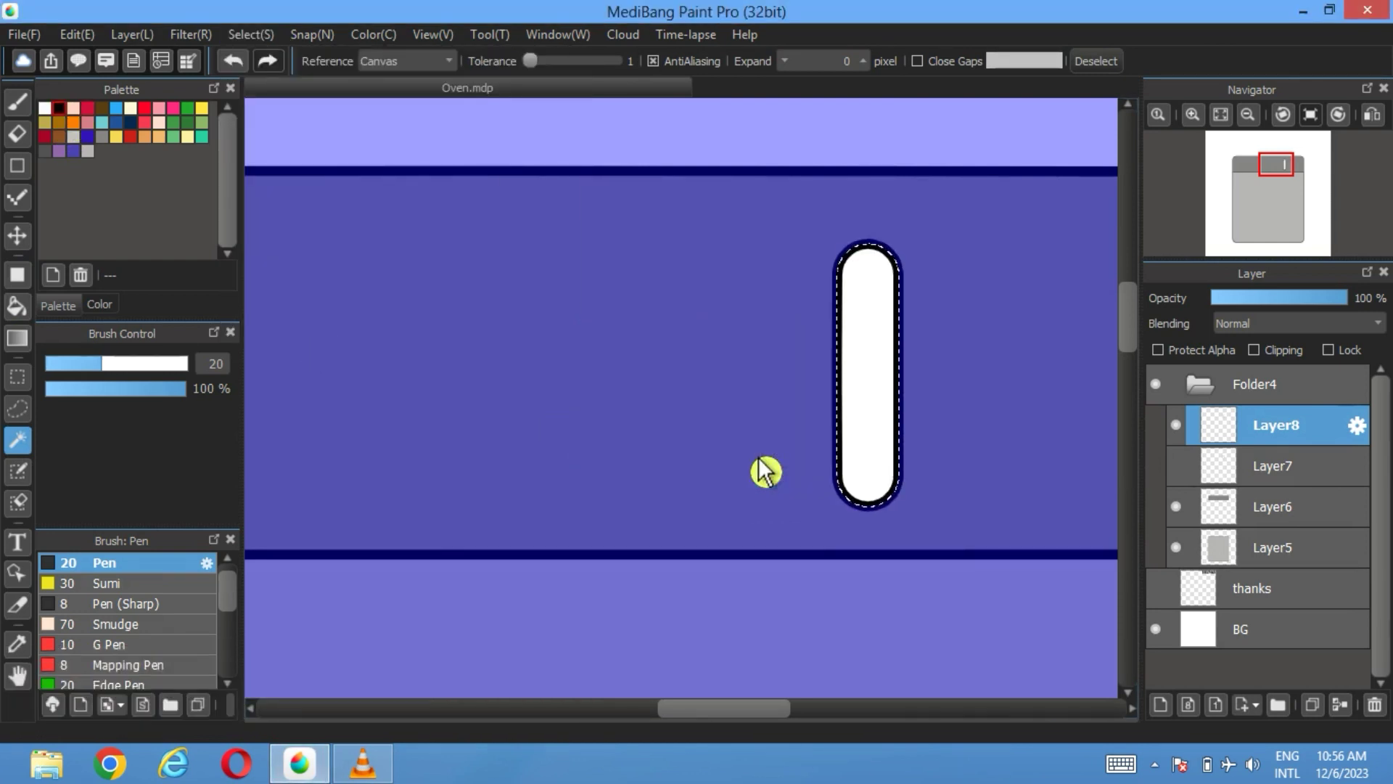
pyautogui.click(1100, 62)
pyautogui.click(1177, 466)
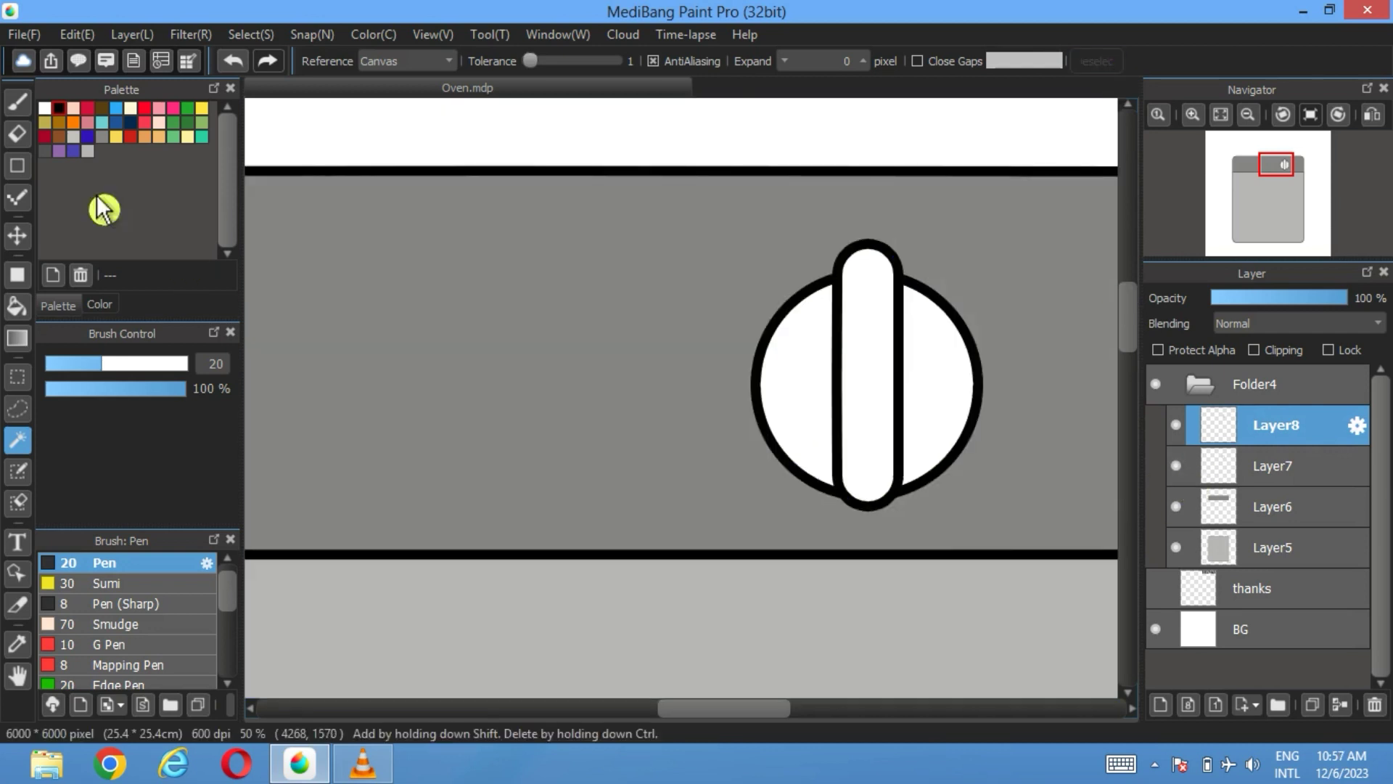
pyautogui.click(17, 235)
pyautogui.moveTo(884, 341); pyautogui.dragTo(882, 348)
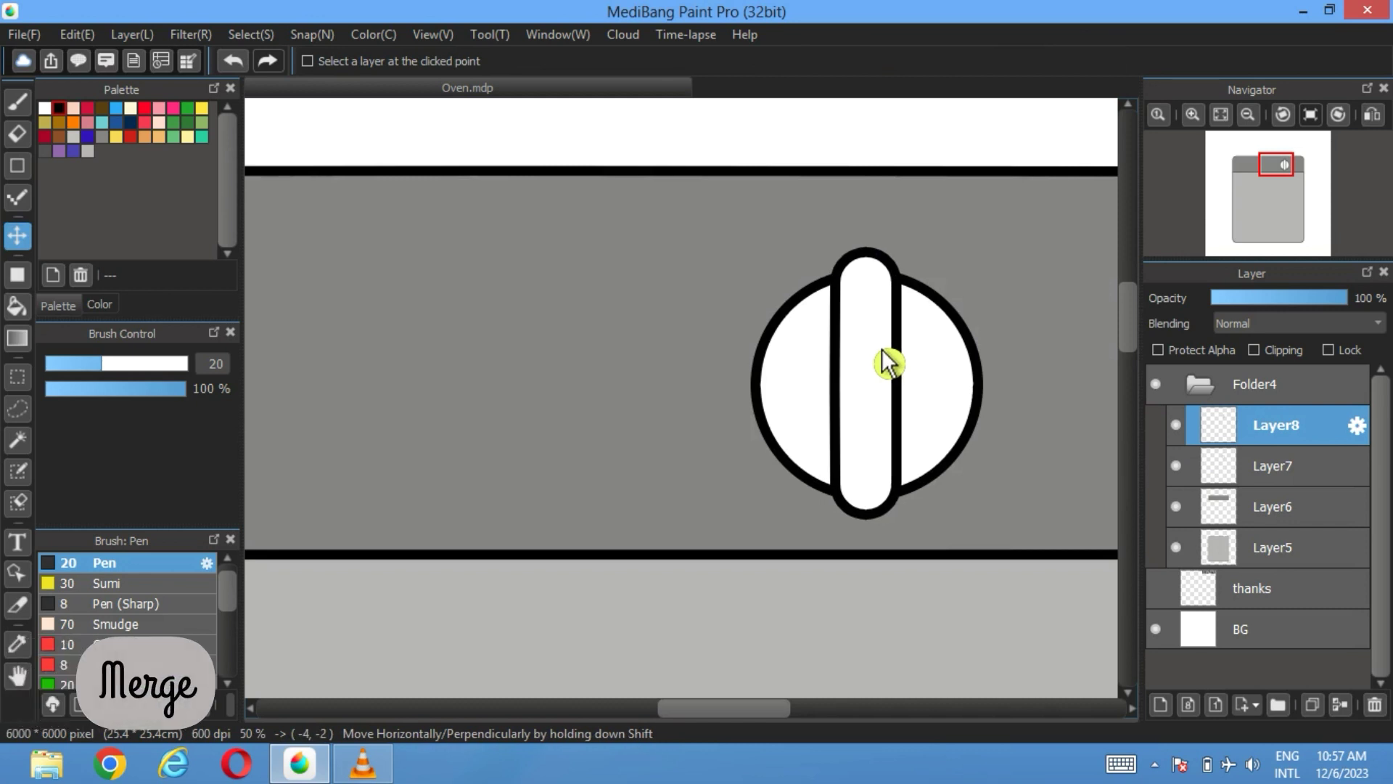
# - Merge the handle bar into the circle layer to form a single knob
pyautogui.click(1345, 711)
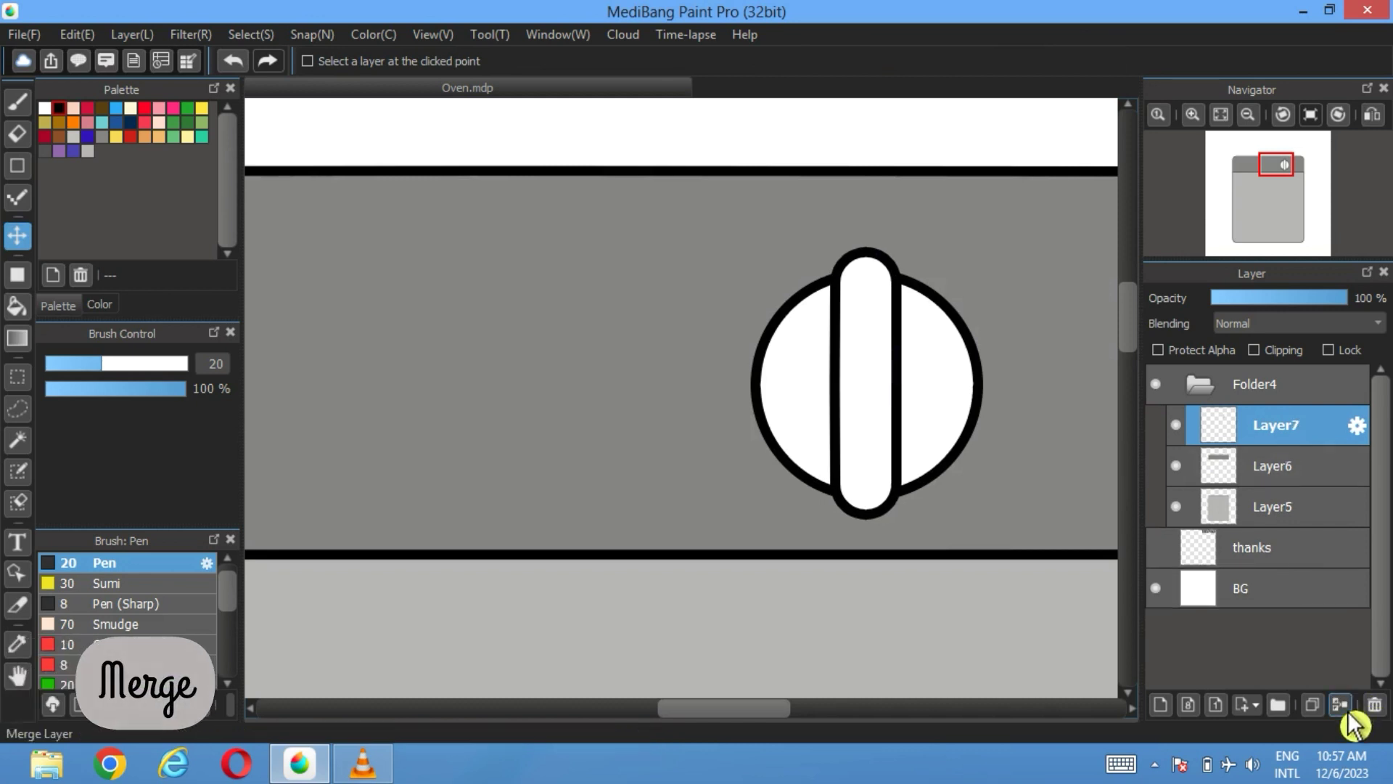
pyautogui.click(1221, 114)
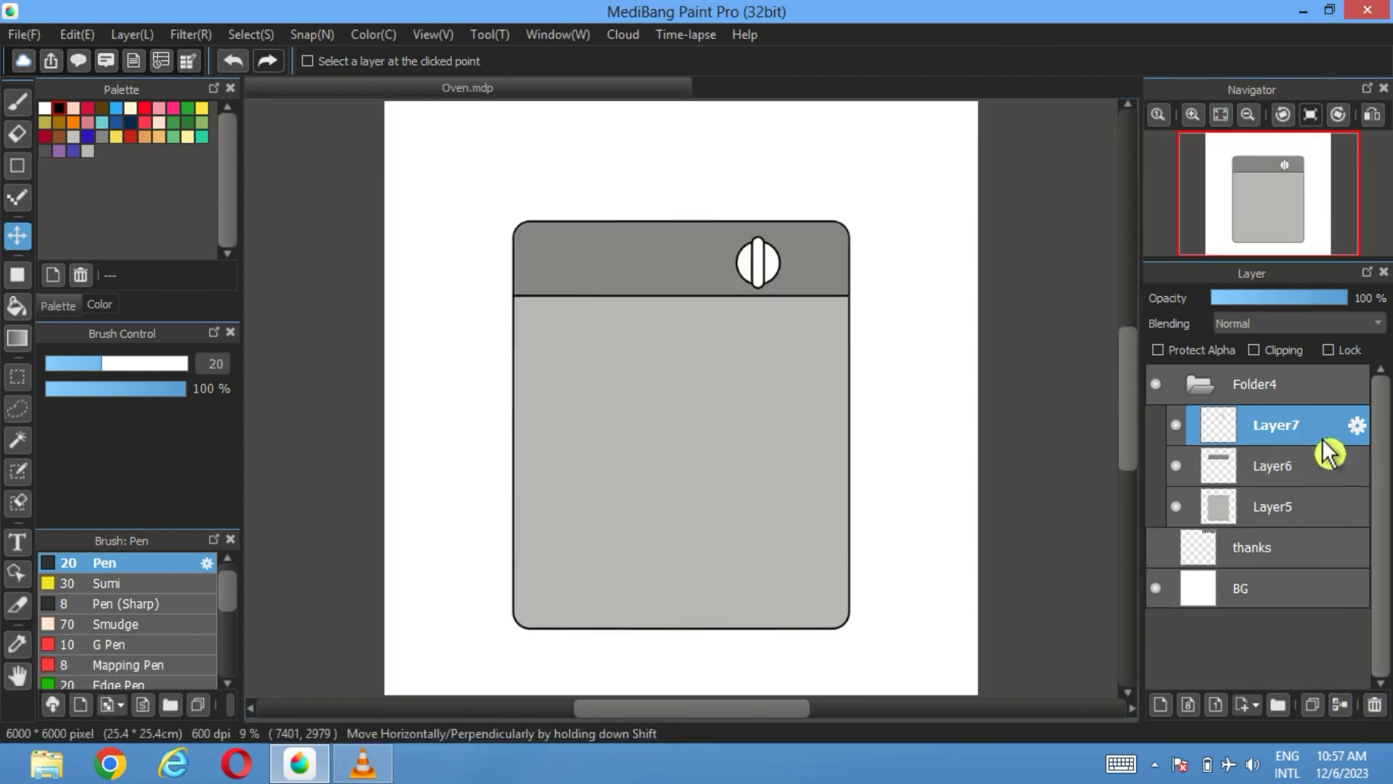
pyautogui.scroll(4, 686, 273)
pyautogui.scroll(-1, 686, 272)
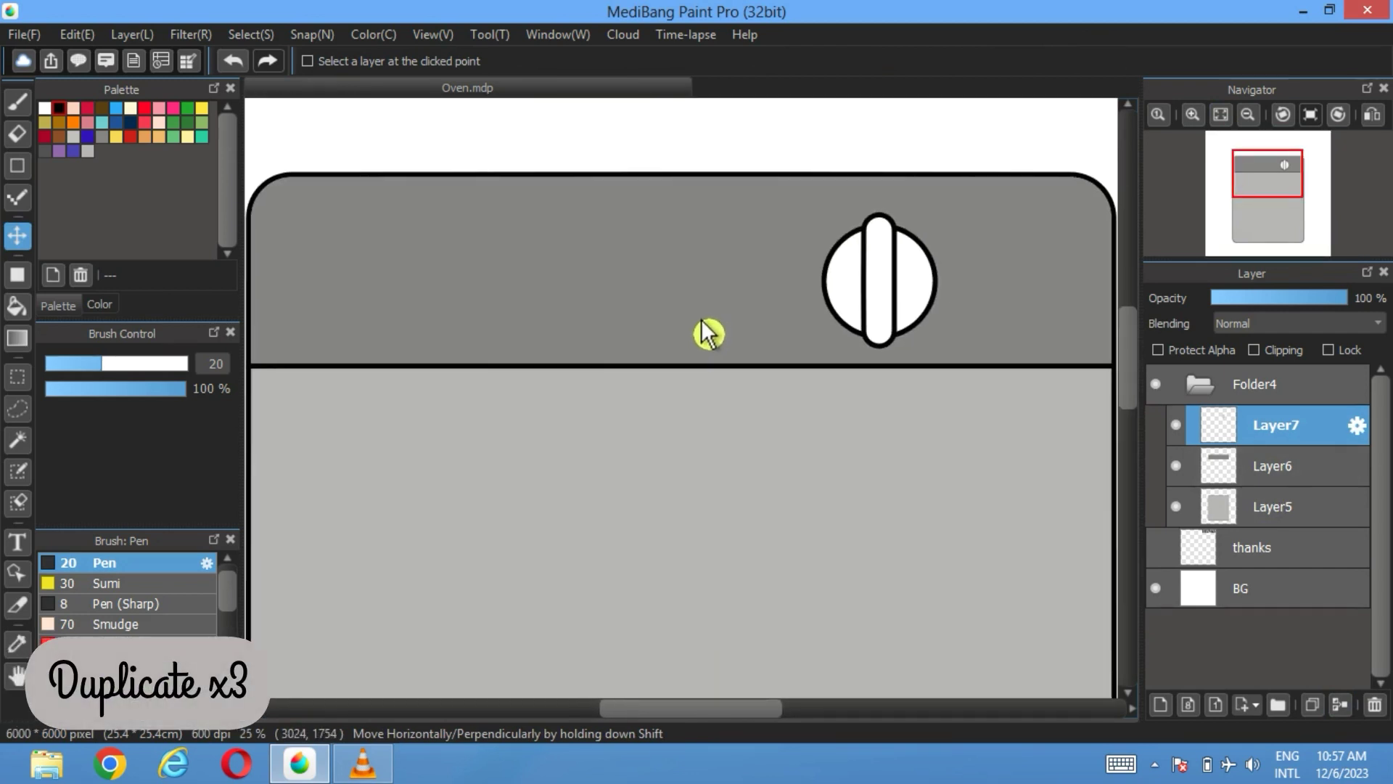
# - Duplicate the knob three times, spacing the copies leftward into a row of four
pyautogui.click(1312, 706)
pyautogui.moveTo(893, 304); pyautogui.dragTo(771, 301)
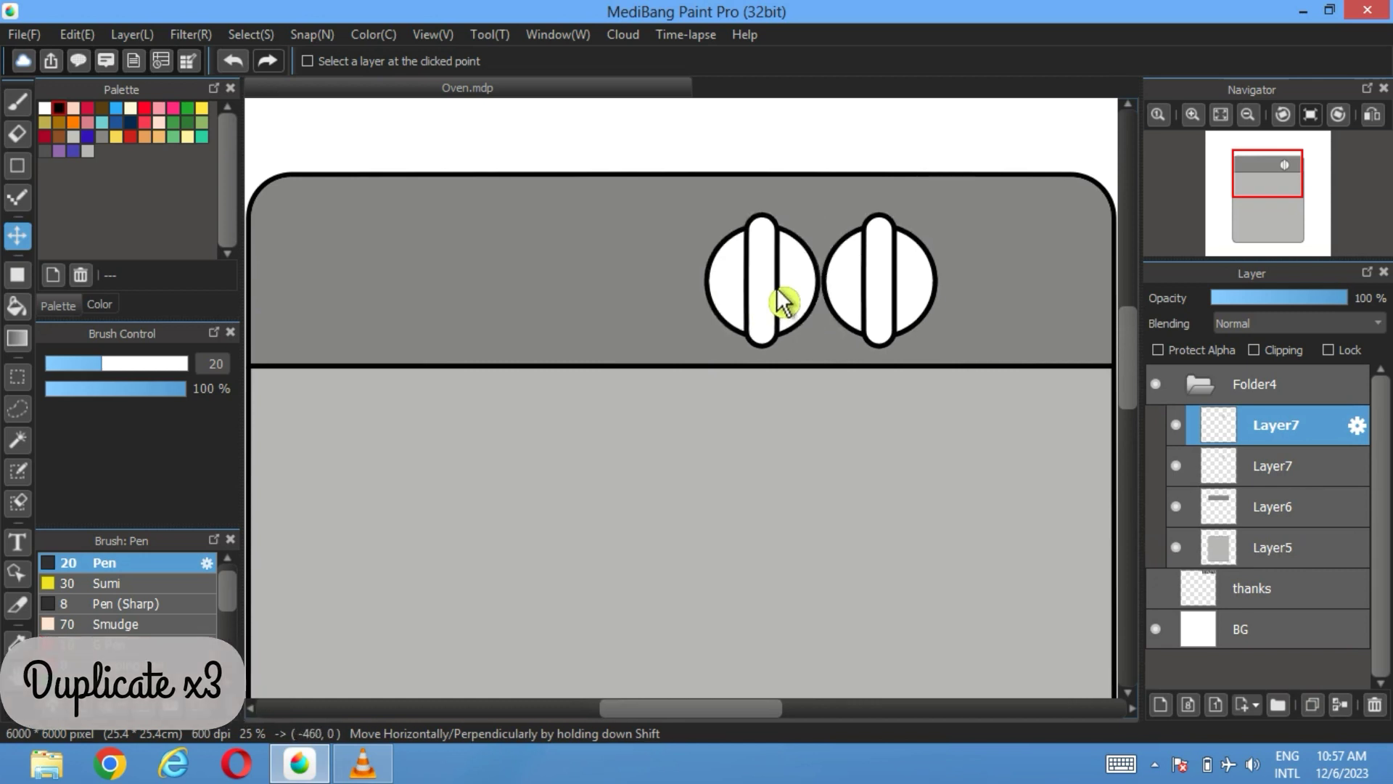
pyautogui.click(1312, 705)
pyautogui.moveTo(771, 294); pyautogui.dragTo(644, 294)
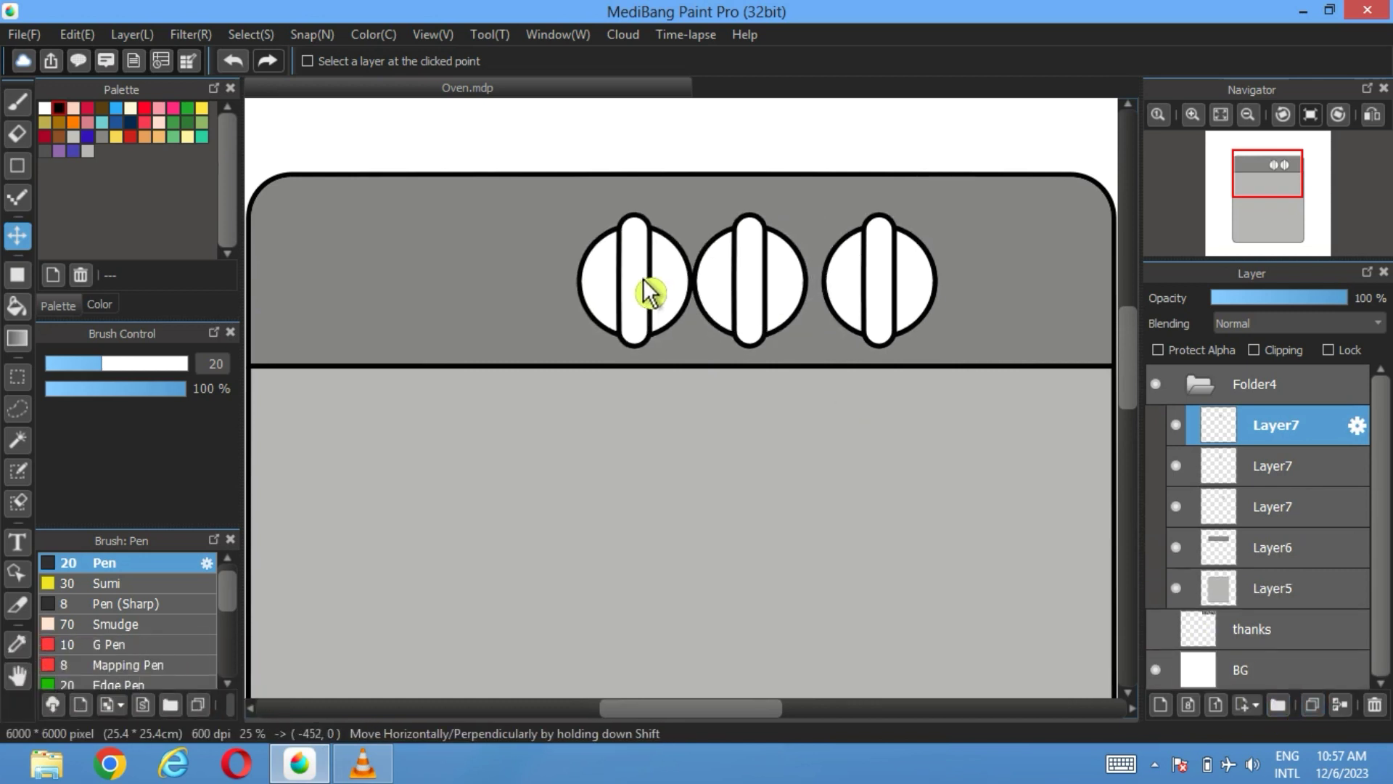
pyautogui.click(1313, 705)
pyautogui.moveTo(674, 299); pyautogui.dragTo(546, 302)
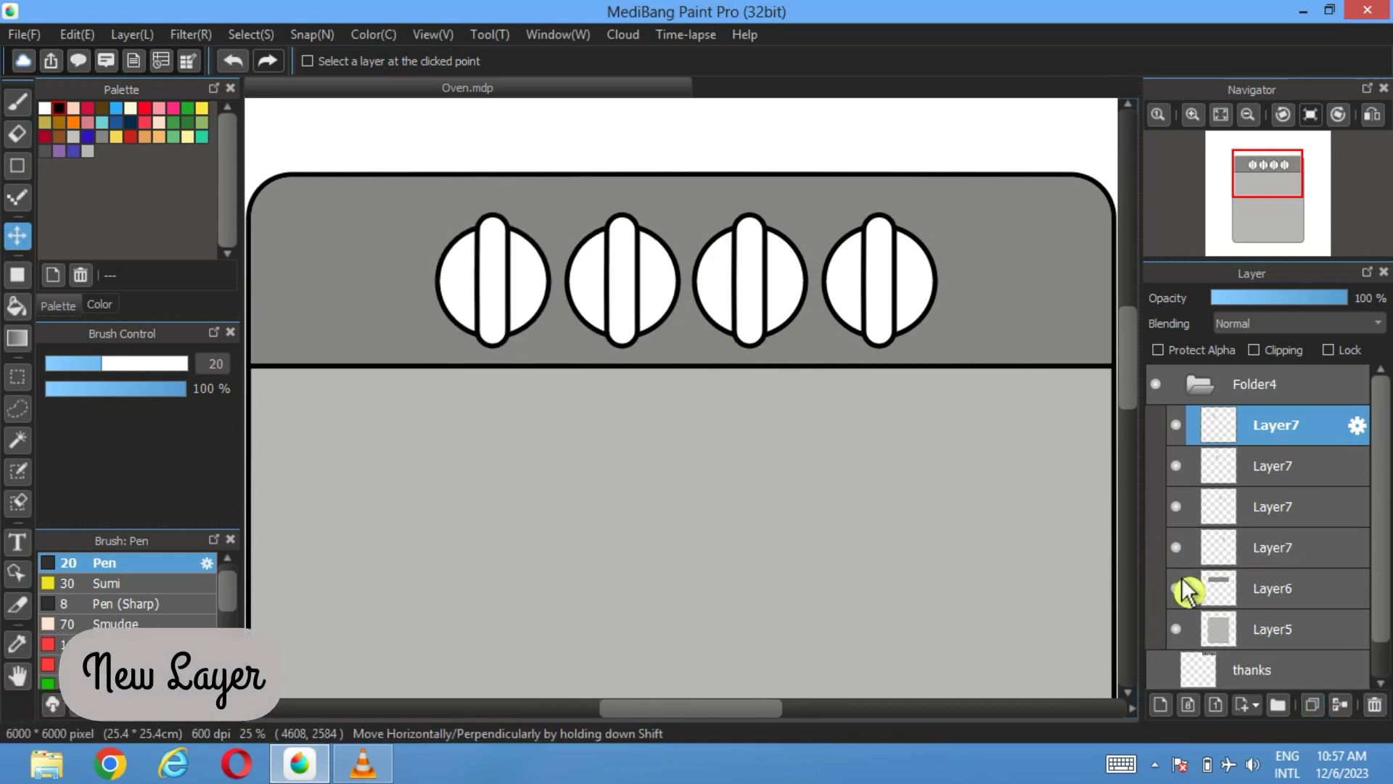
pyautogui.click(1164, 714)
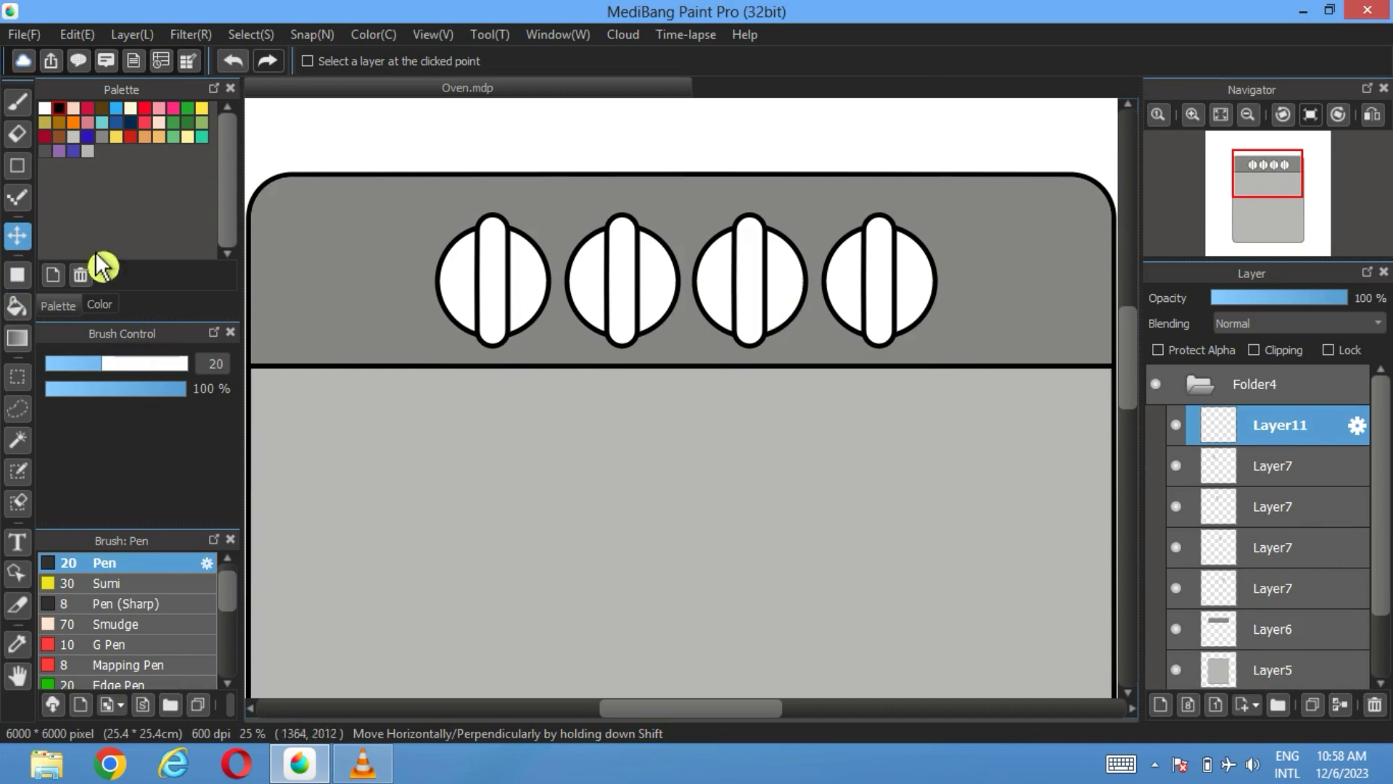
# - Draw a square-cornered rectangle right of the knobs and fill it dark grey #3C3838
pyautogui.click(18, 274)
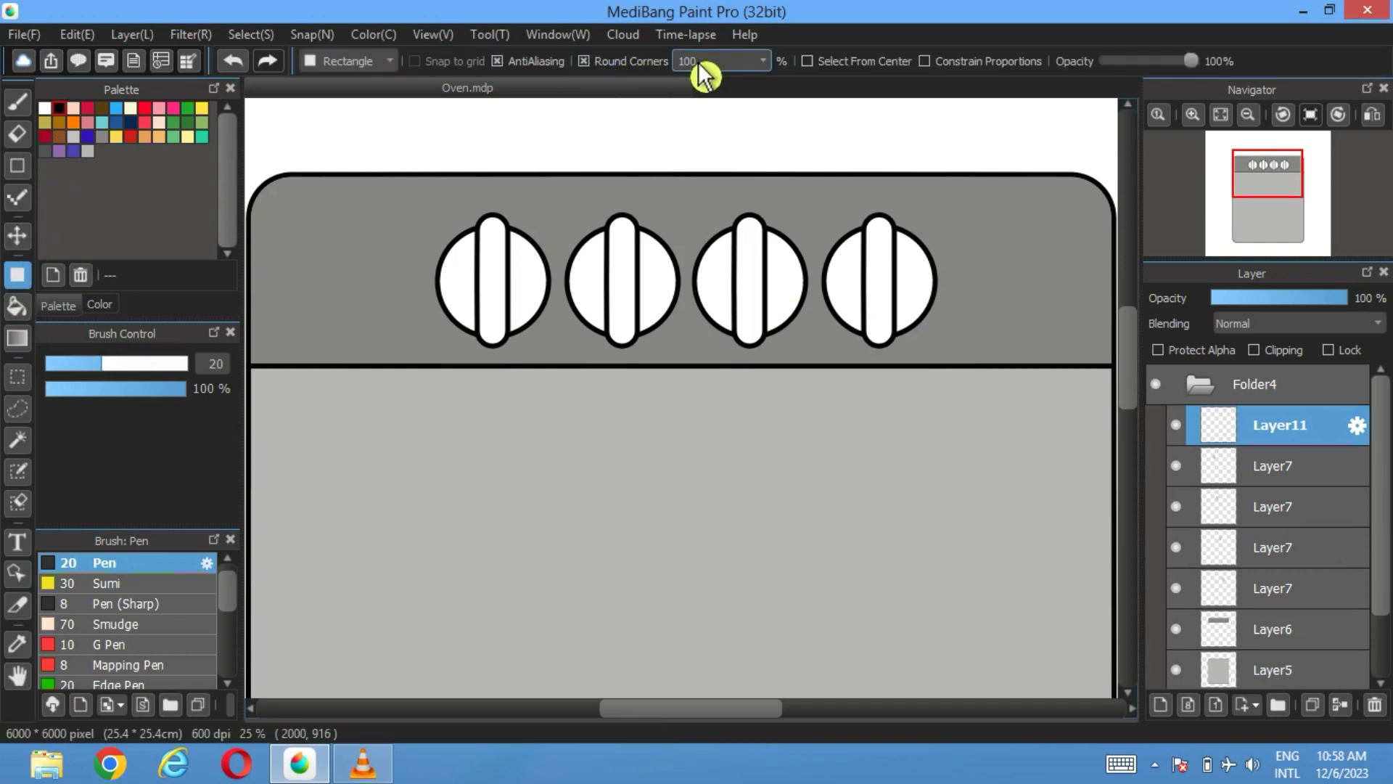
pyautogui.click(585, 61)
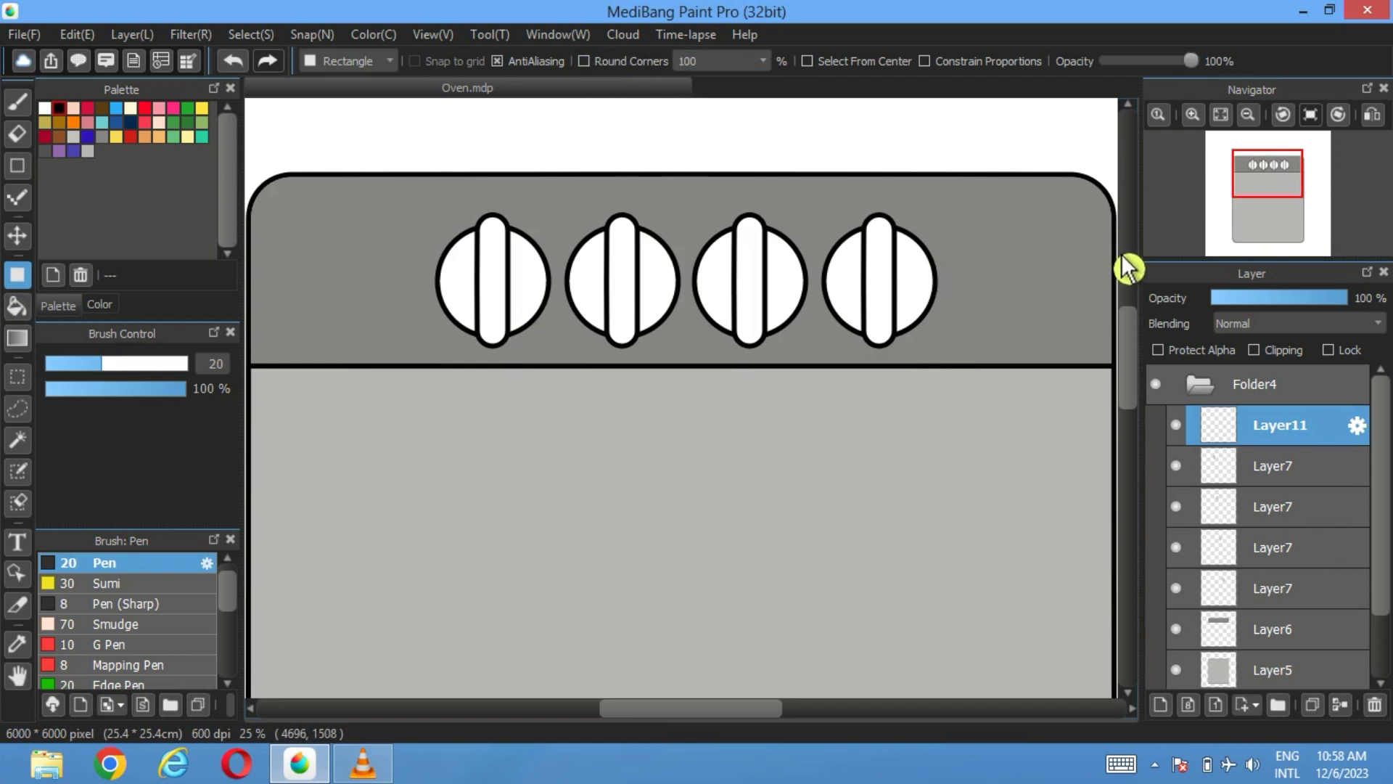
pyautogui.moveTo(1094, 260)
pyautogui.mouseDown()
pyautogui.moveTo(966, 338)
pyautogui.moveTo(971, 349)
pyautogui.mouseUp()
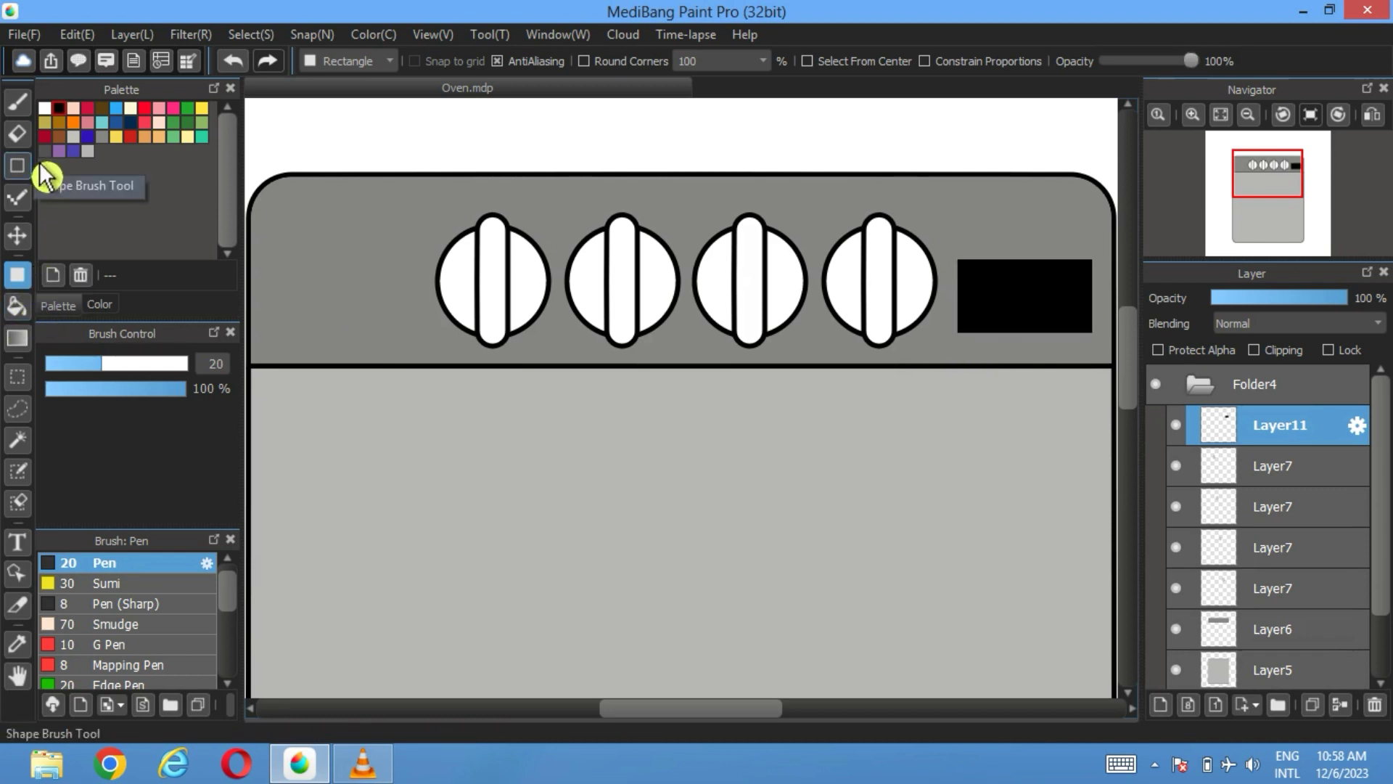
pyautogui.click(19, 309)
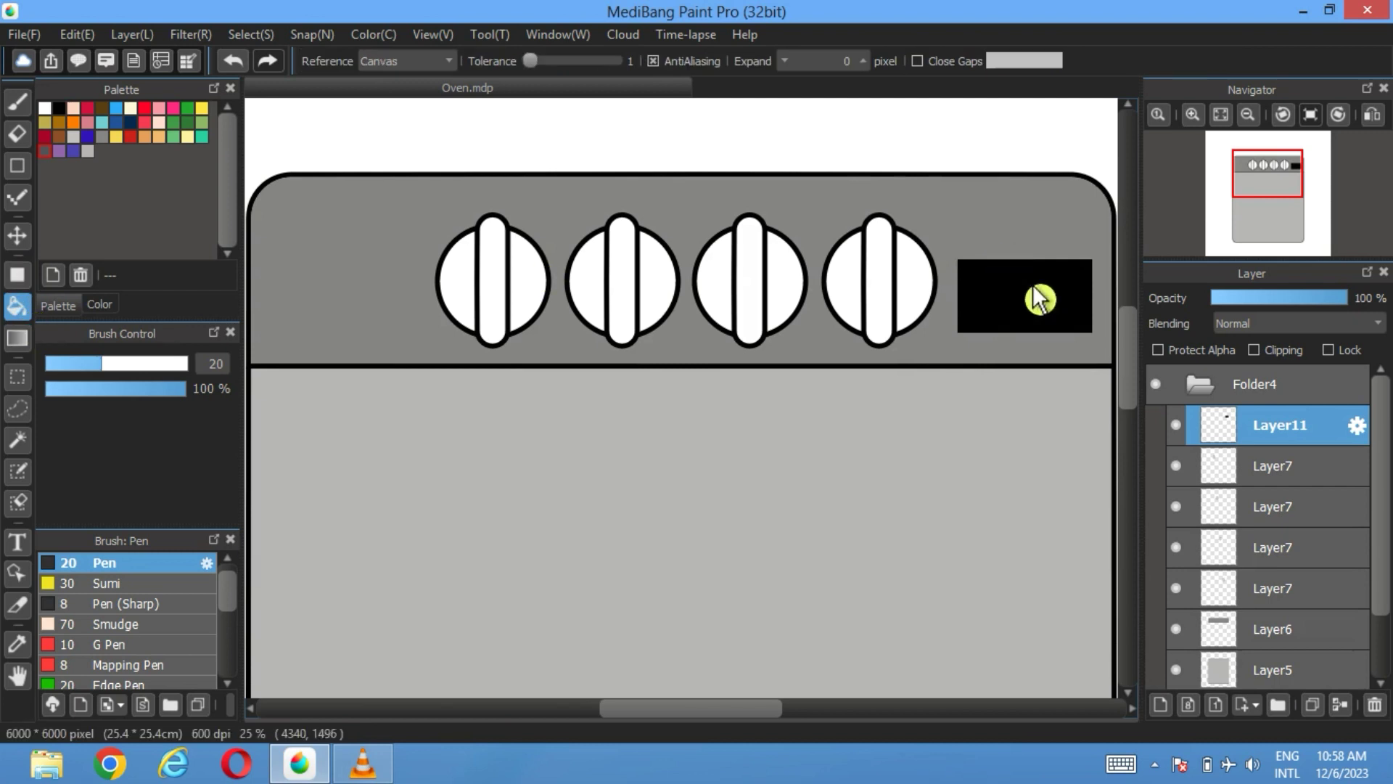
pyautogui.click(1039, 302)
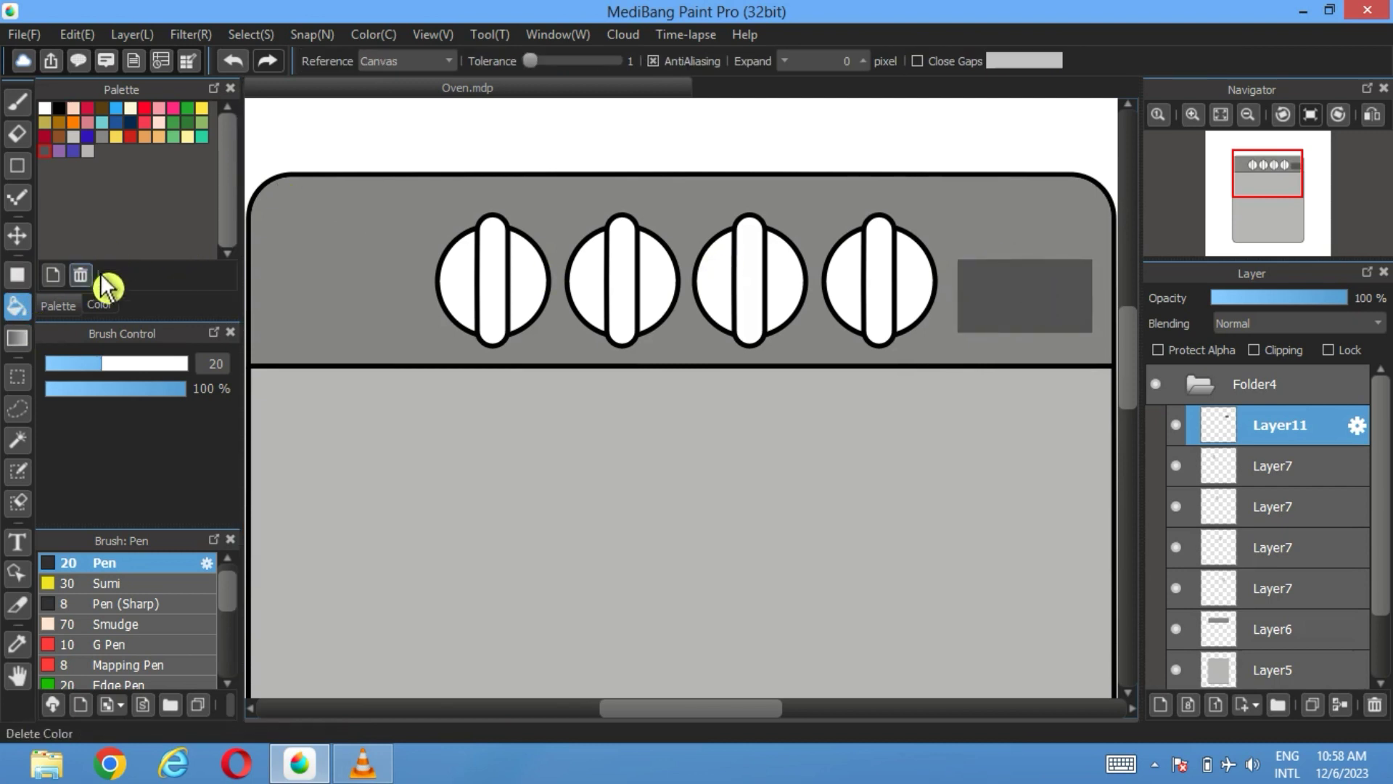
pyautogui.click(100, 305)
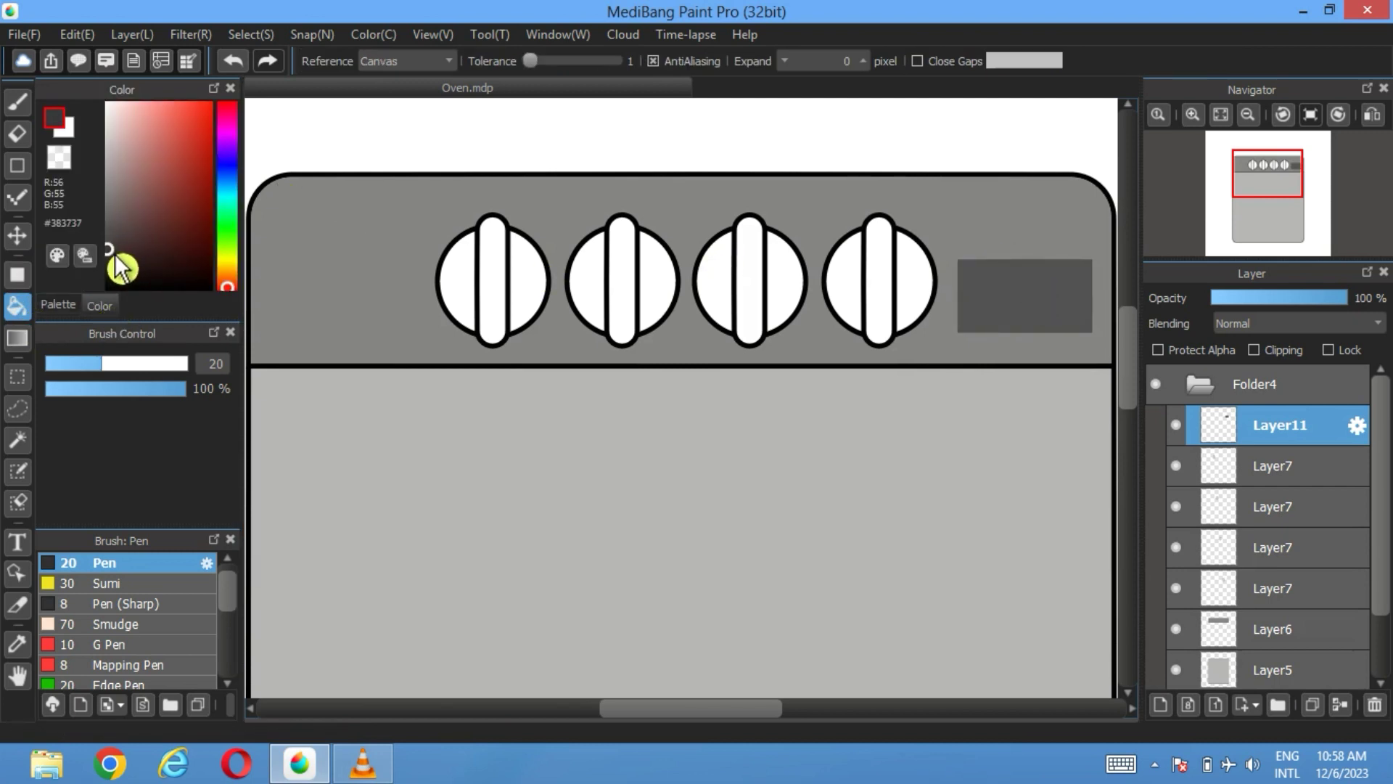
pyautogui.click(1017, 305)
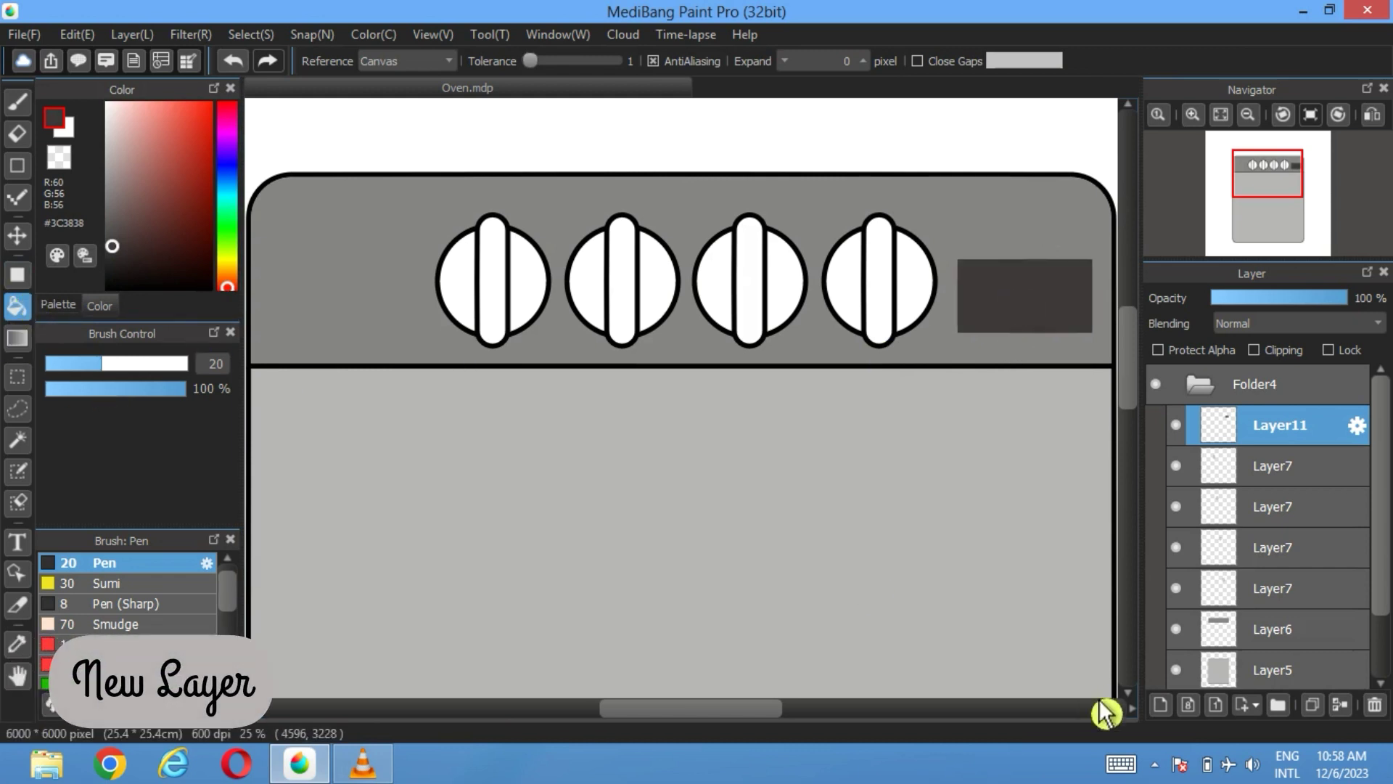
pyautogui.click(1160, 705)
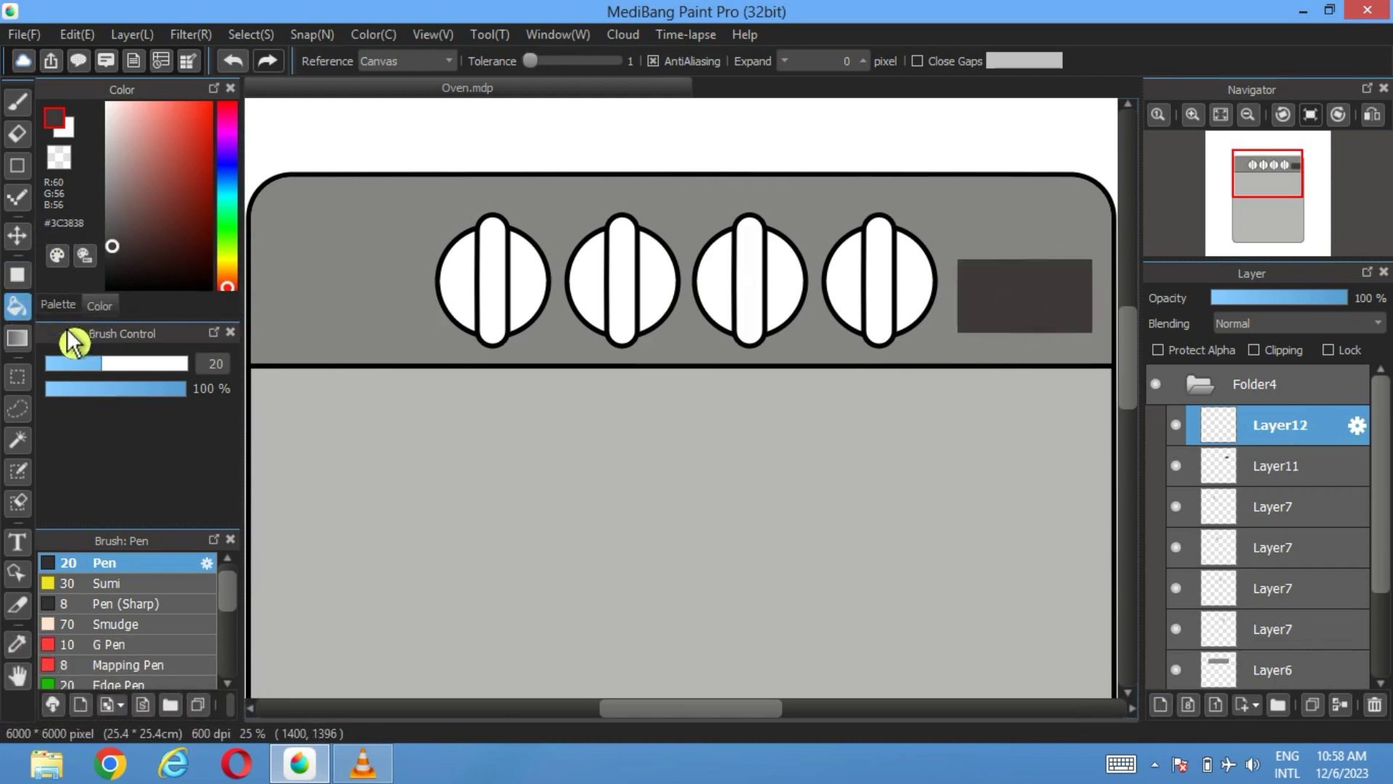
# - Draw a small circle outline beside the first knob and duplicate its layer
pyautogui.click(61, 305)
pyautogui.click(17, 165)
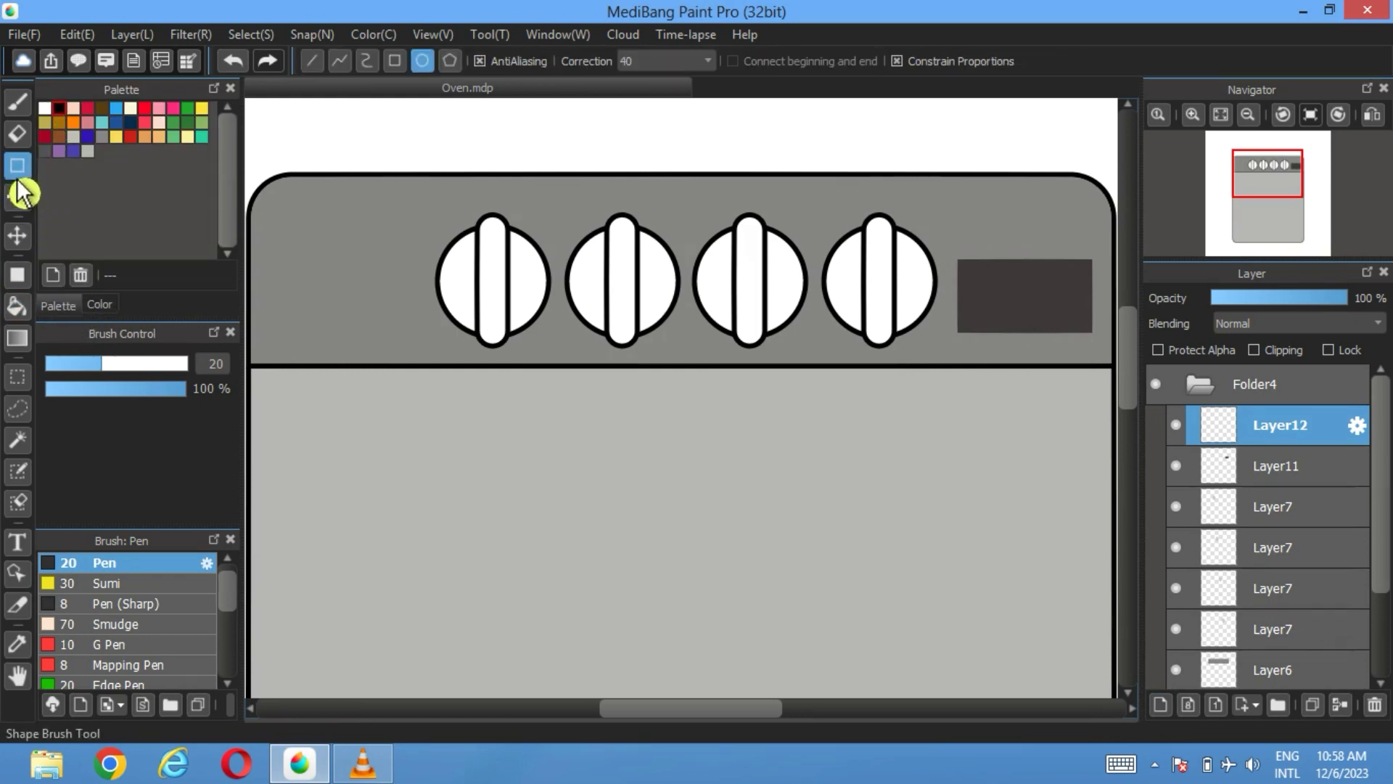
pyautogui.moveTo(332, 290); pyautogui.dragTo(532, 312)
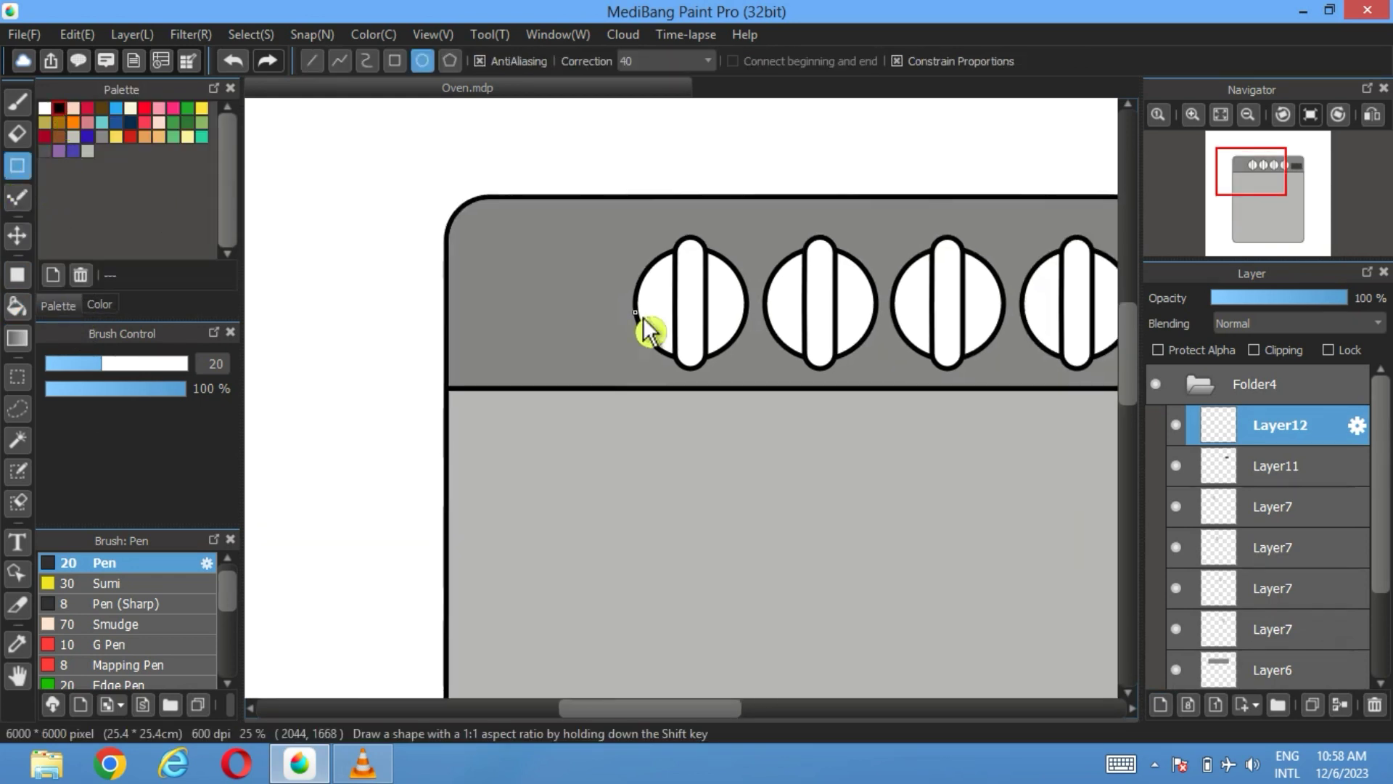
pyautogui.moveTo(626, 288); pyautogui.dragTo(573, 347)
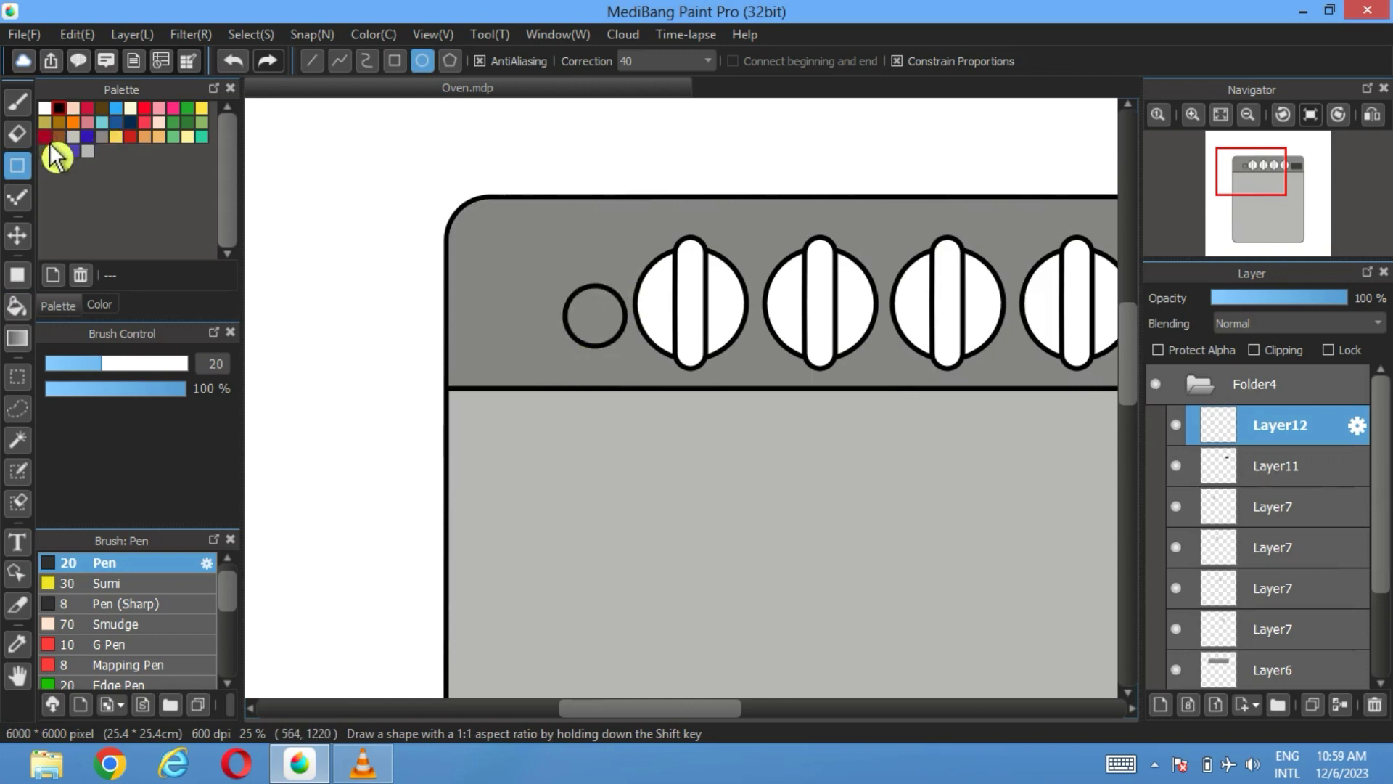
pyautogui.click(18, 305)
pyautogui.click(591, 316)
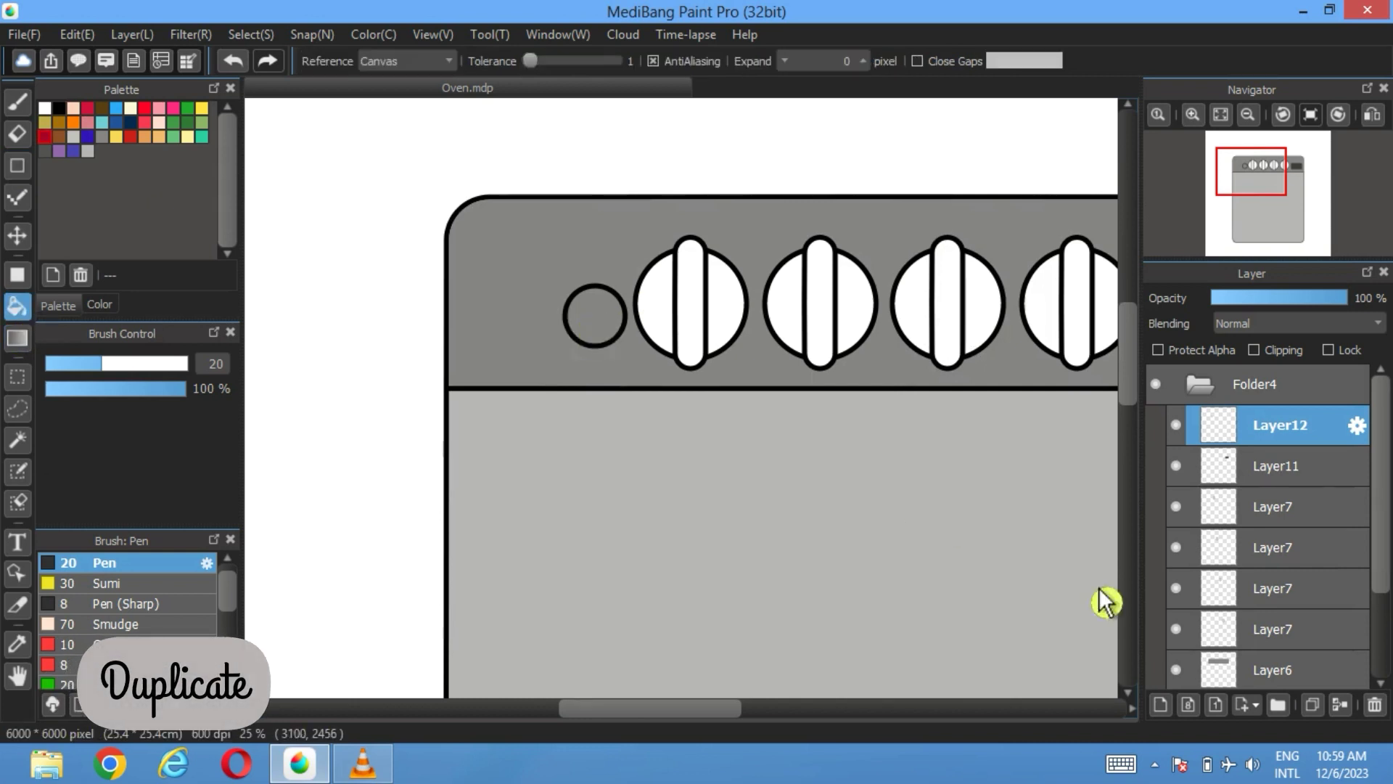
pyautogui.click(1312, 705)
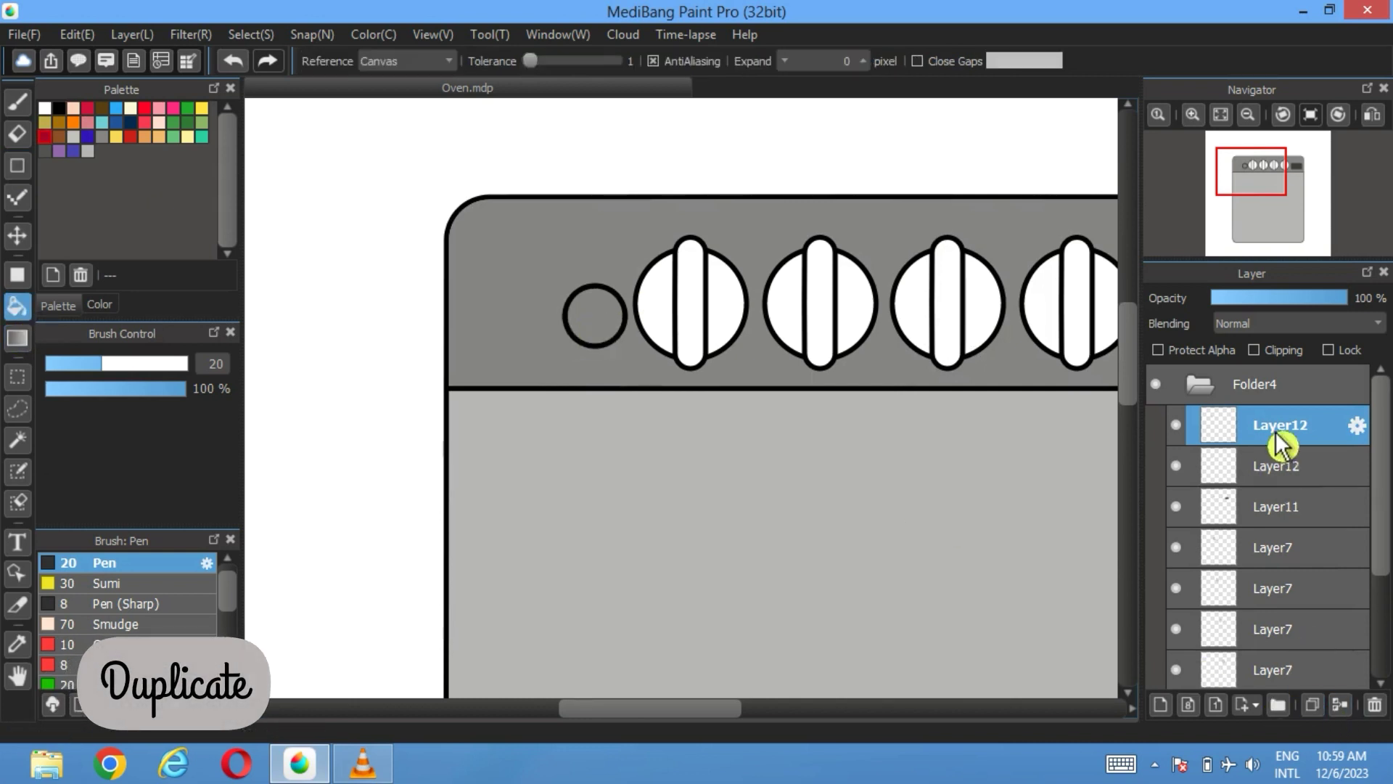
# - Fill the circle red, then move the copy to its left and fill it orange
pyautogui.click(1177, 424)
pyautogui.click(1227, 468)
pyautogui.click(611, 321)
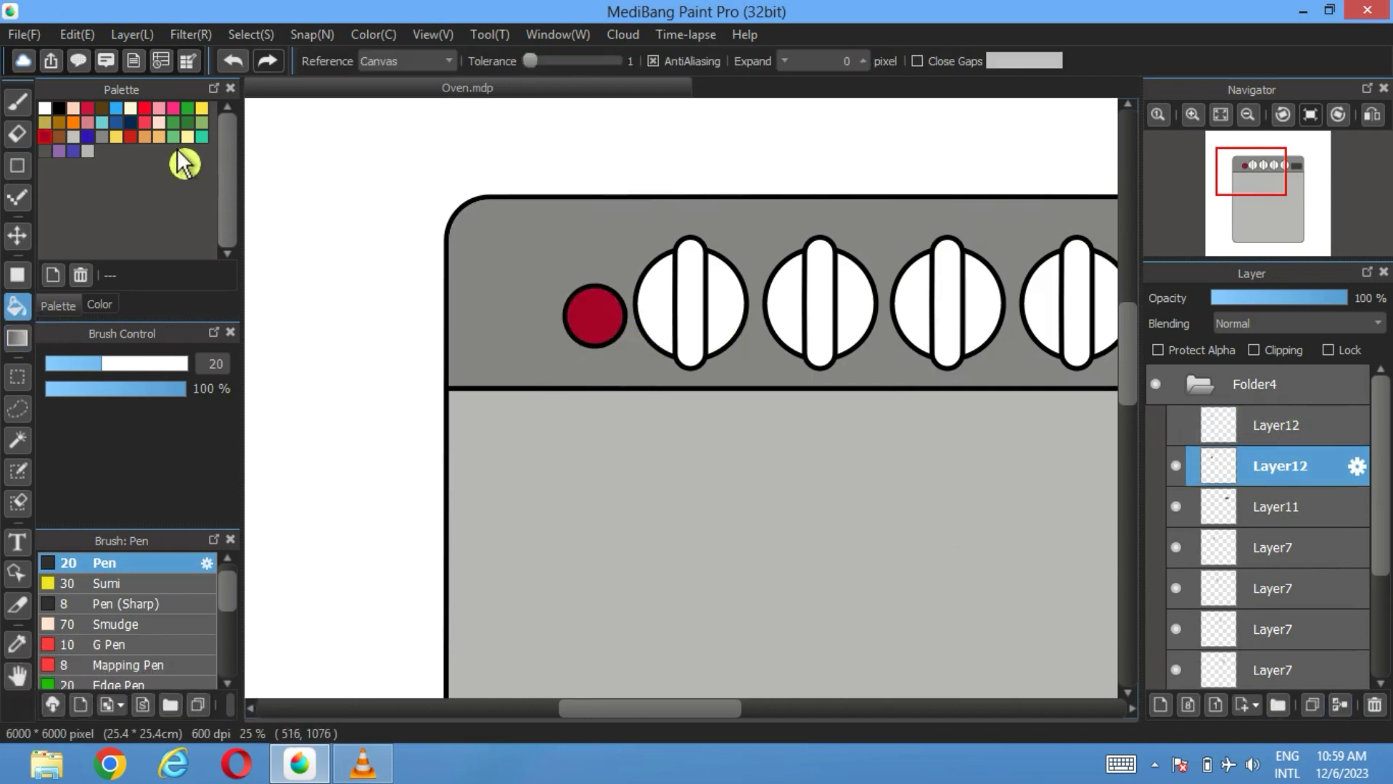
pyautogui.click(1181, 430)
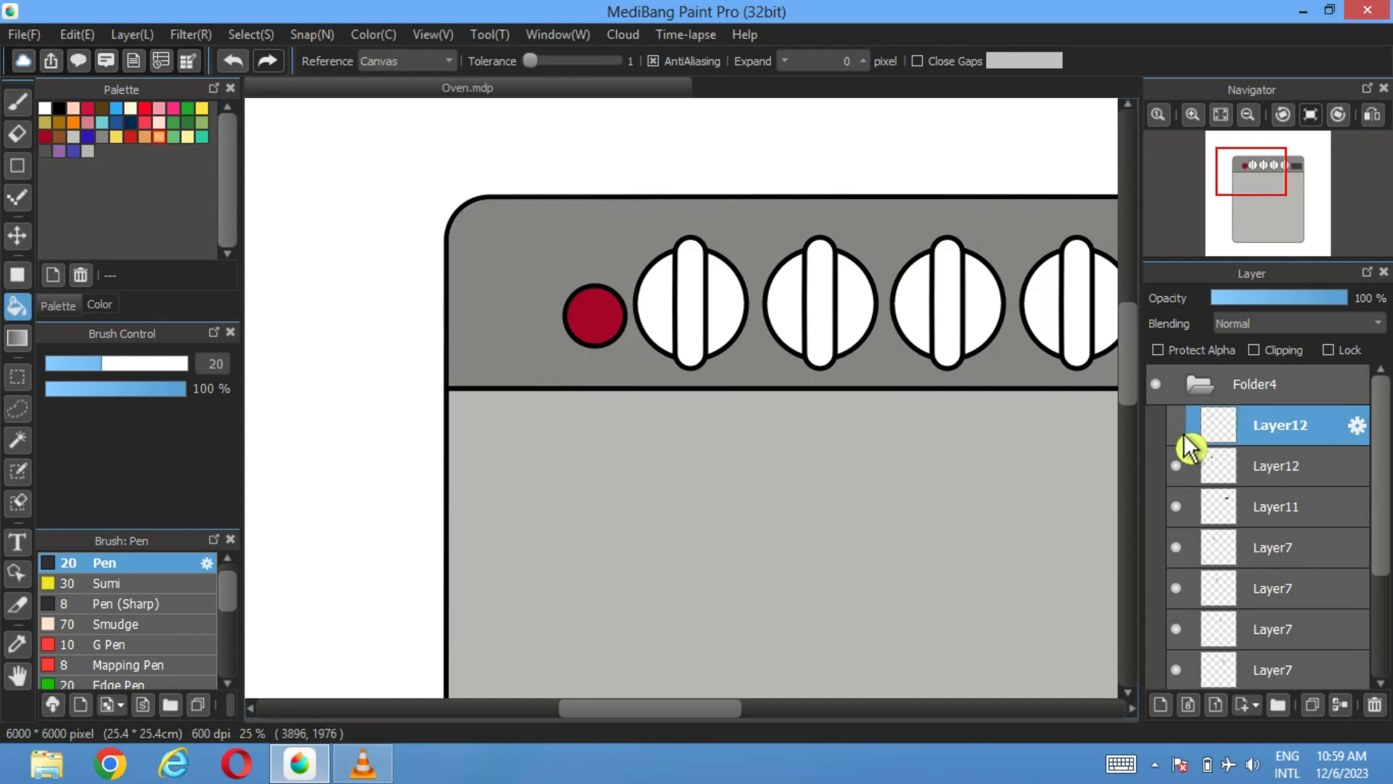
pyautogui.click(17, 235)
pyautogui.moveTo(610, 324); pyautogui.dragTo(529, 336)
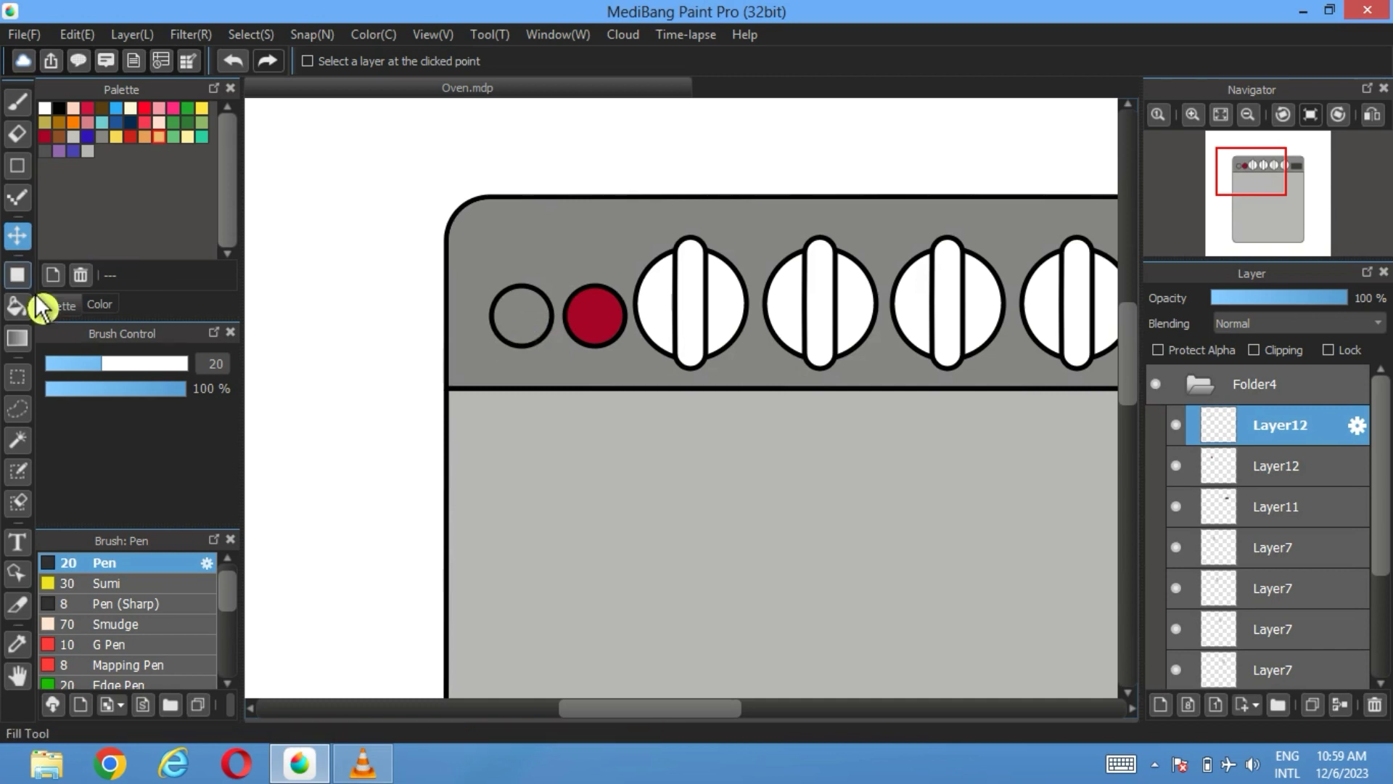
pyautogui.click(29, 309)
pyautogui.click(535, 335)
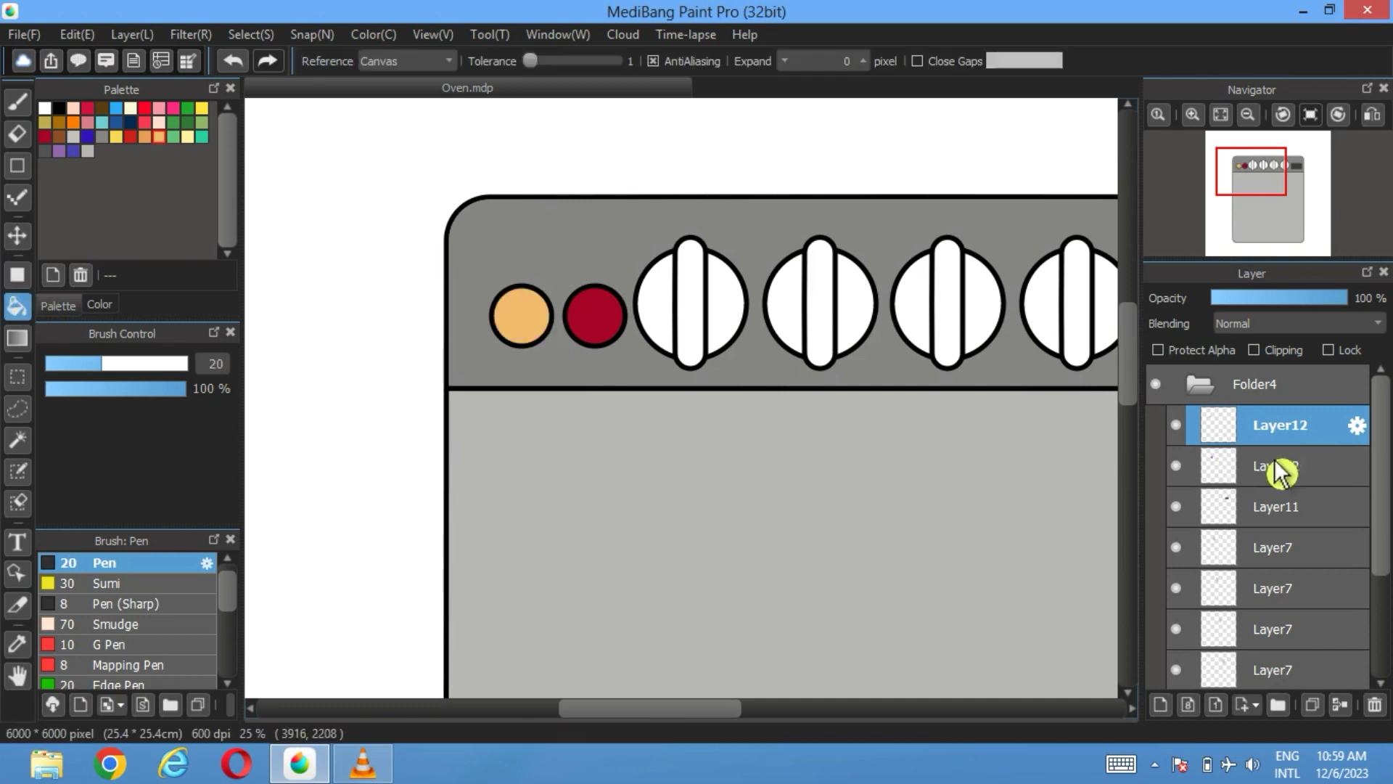
# - Shift both indicator lights slightly left together
pyautogui.keyDown('ctrl'); pyautogui.click(1303, 472); pyautogui.keyUp('ctrl')
pyautogui.click(18, 237)
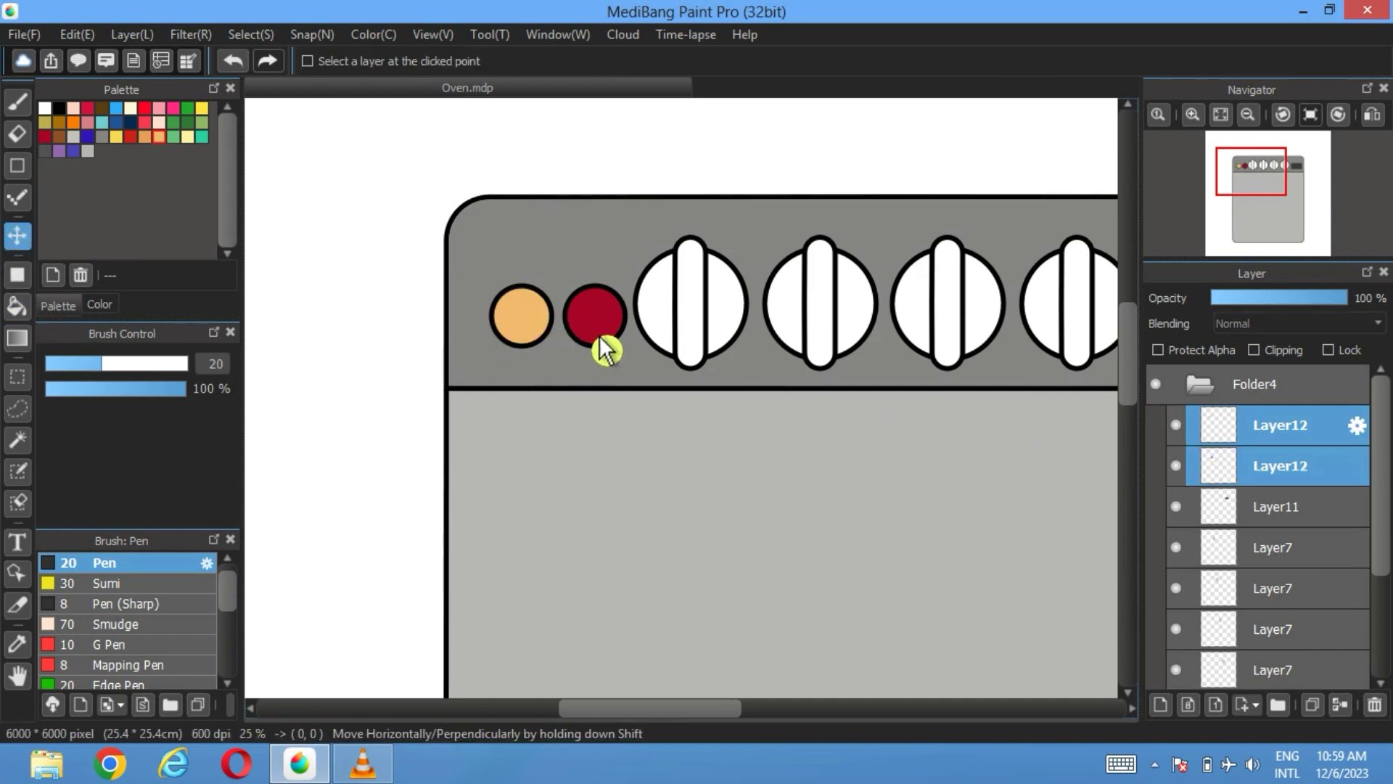
pyautogui.moveTo(607, 349); pyautogui.dragTo(594, 344)
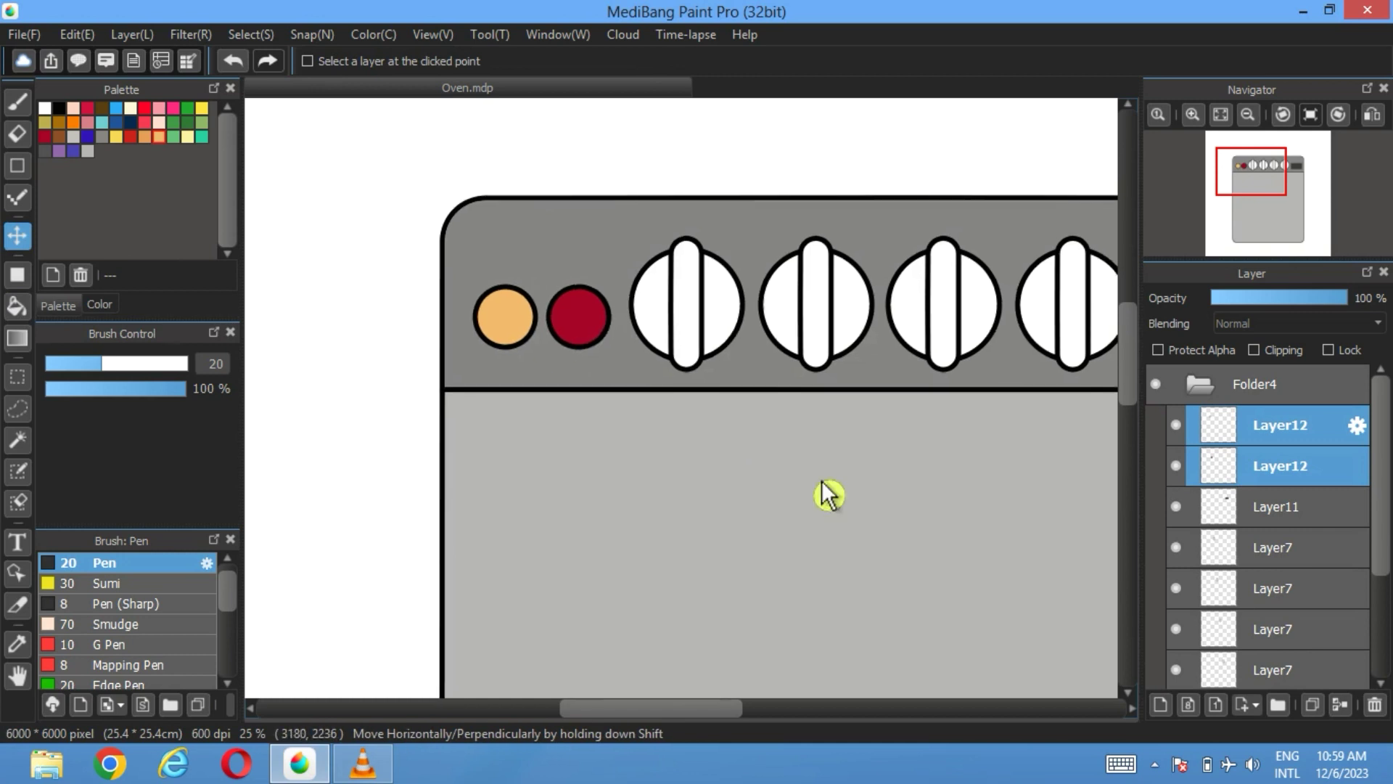
pyautogui.hscroll(3, 769, 462)
pyautogui.hscroll(1, 769, 462)
# - Stroke the dark display rectangle with a 20 px black border, then collapse Folder4
pyautogui.click(1223, 508)
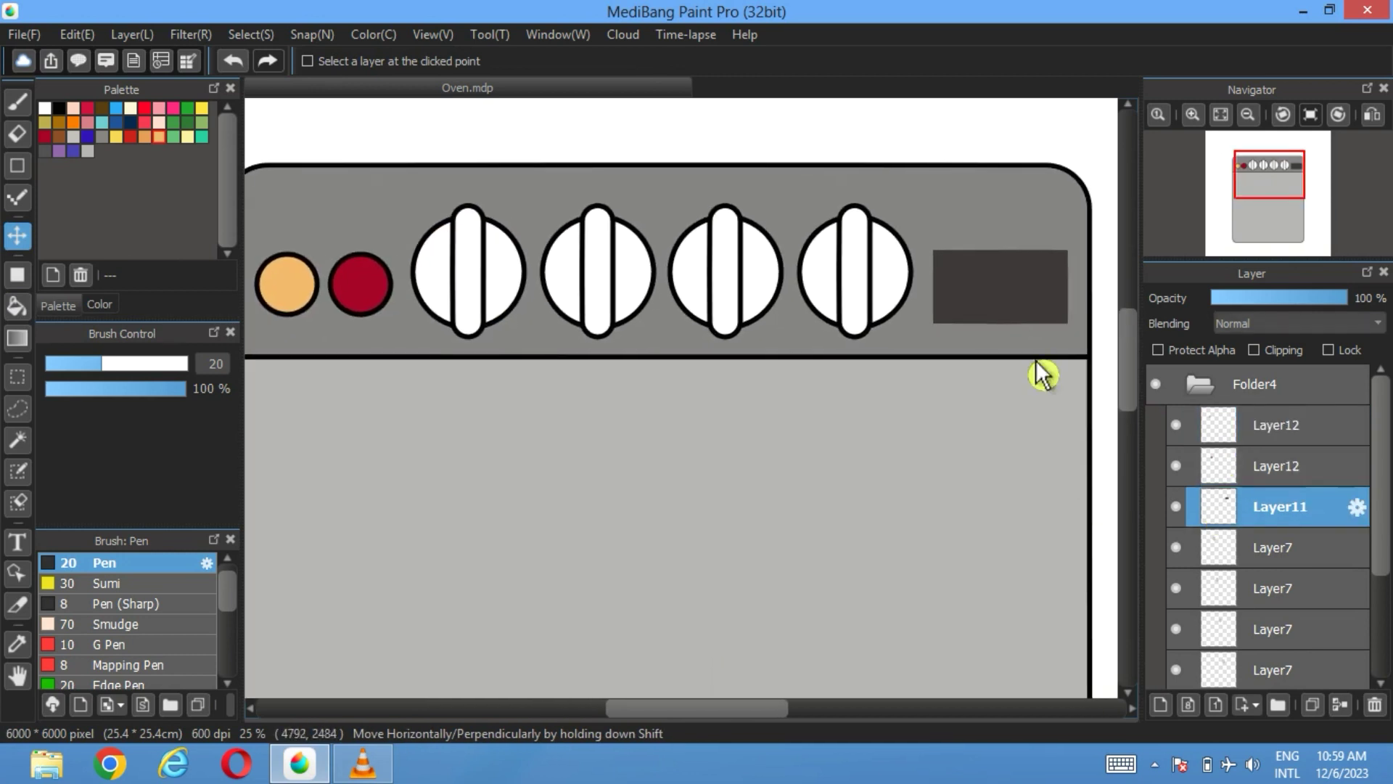
pyautogui.click(17, 439)
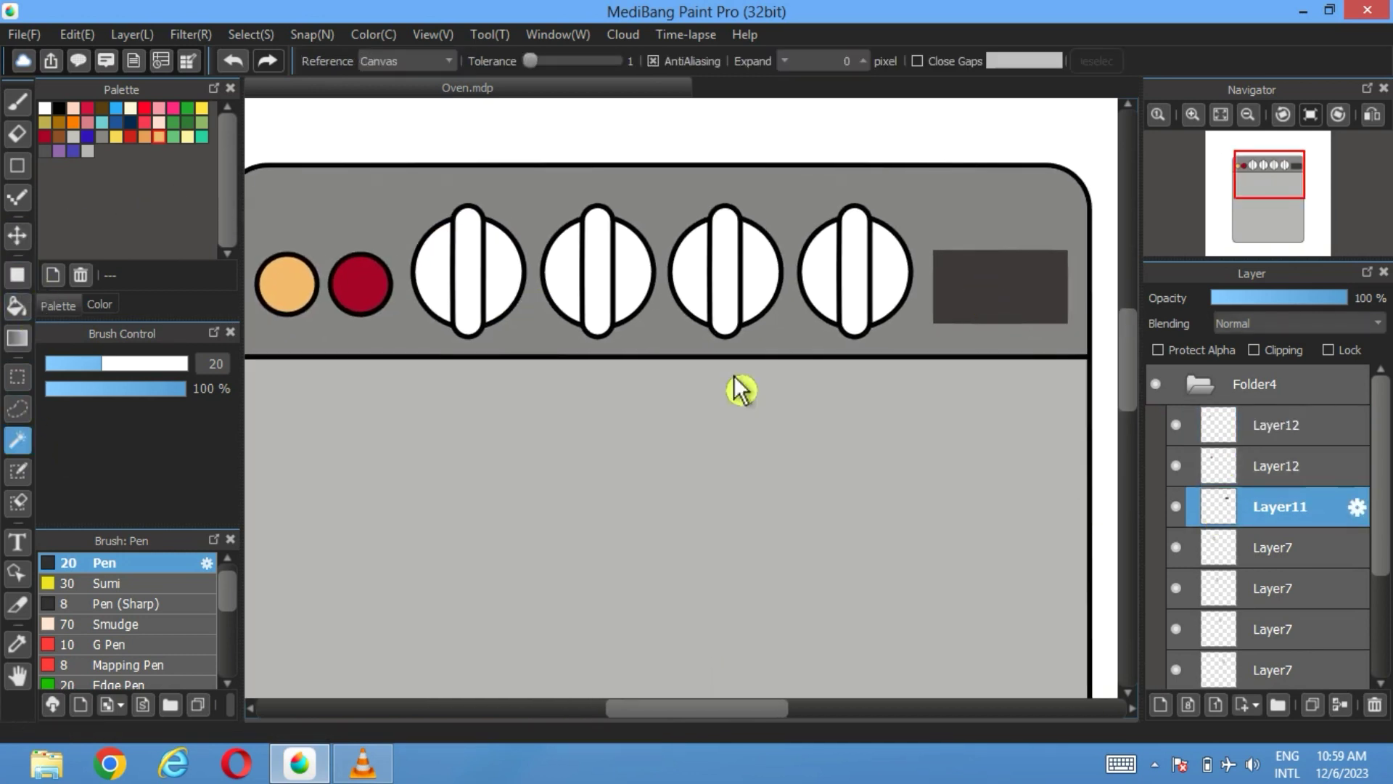
pyautogui.click(1041, 302)
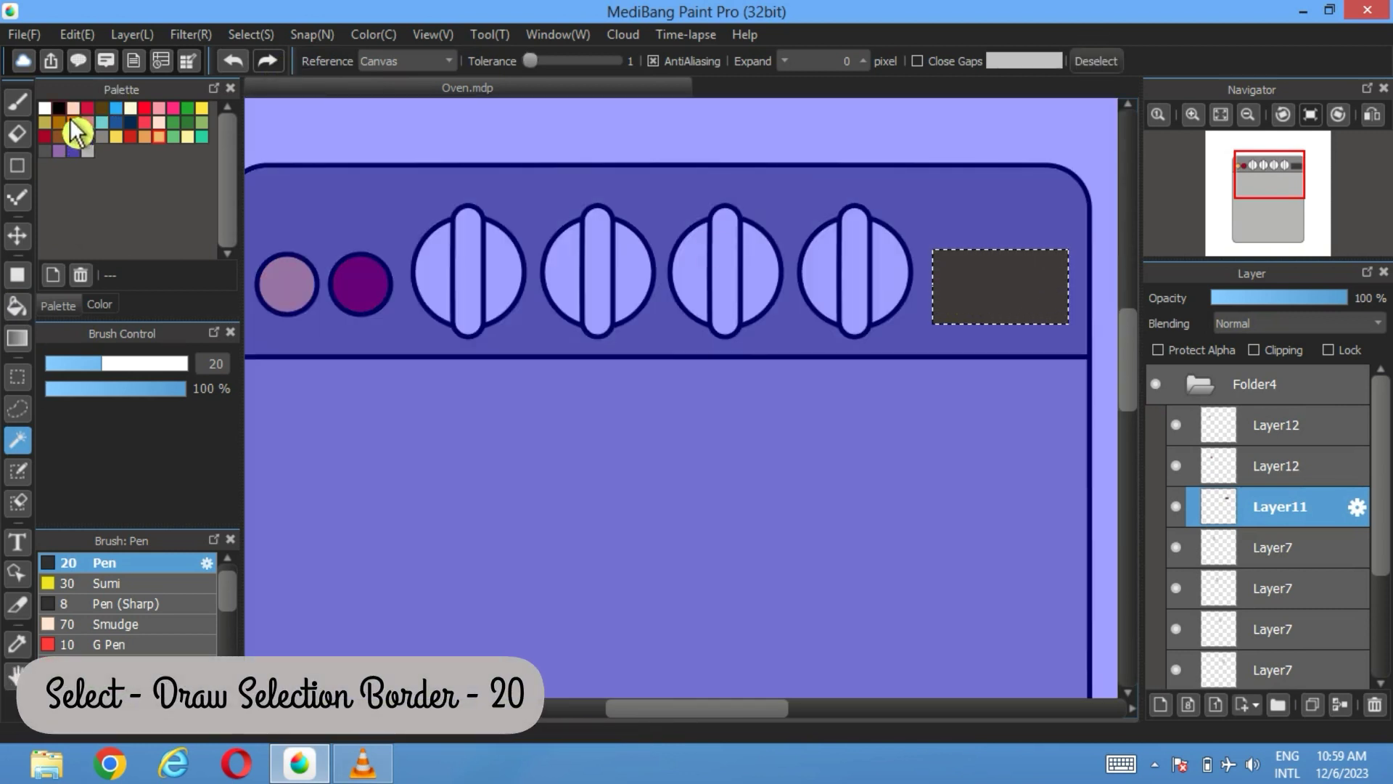
pyautogui.click(252, 35)
pyautogui.click(323, 339)
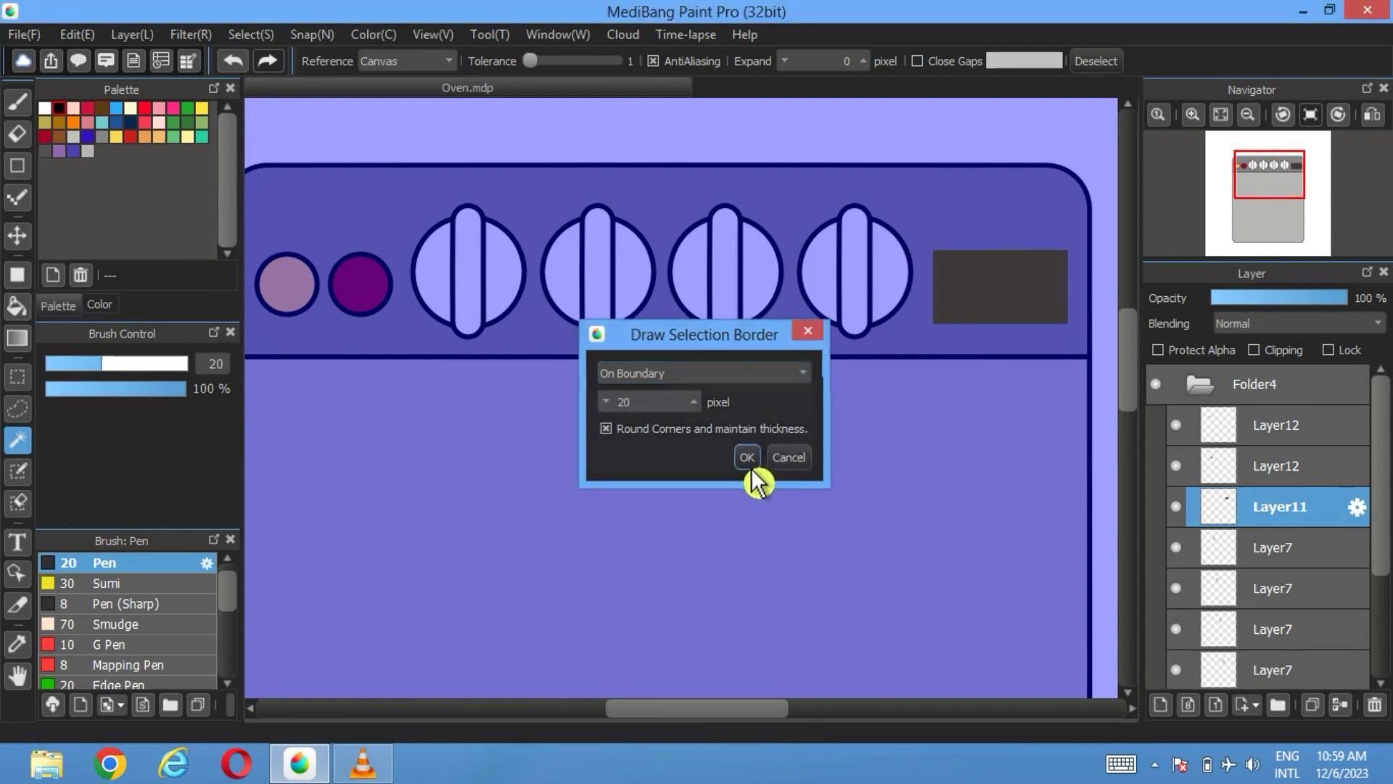
pyautogui.click(747, 459)
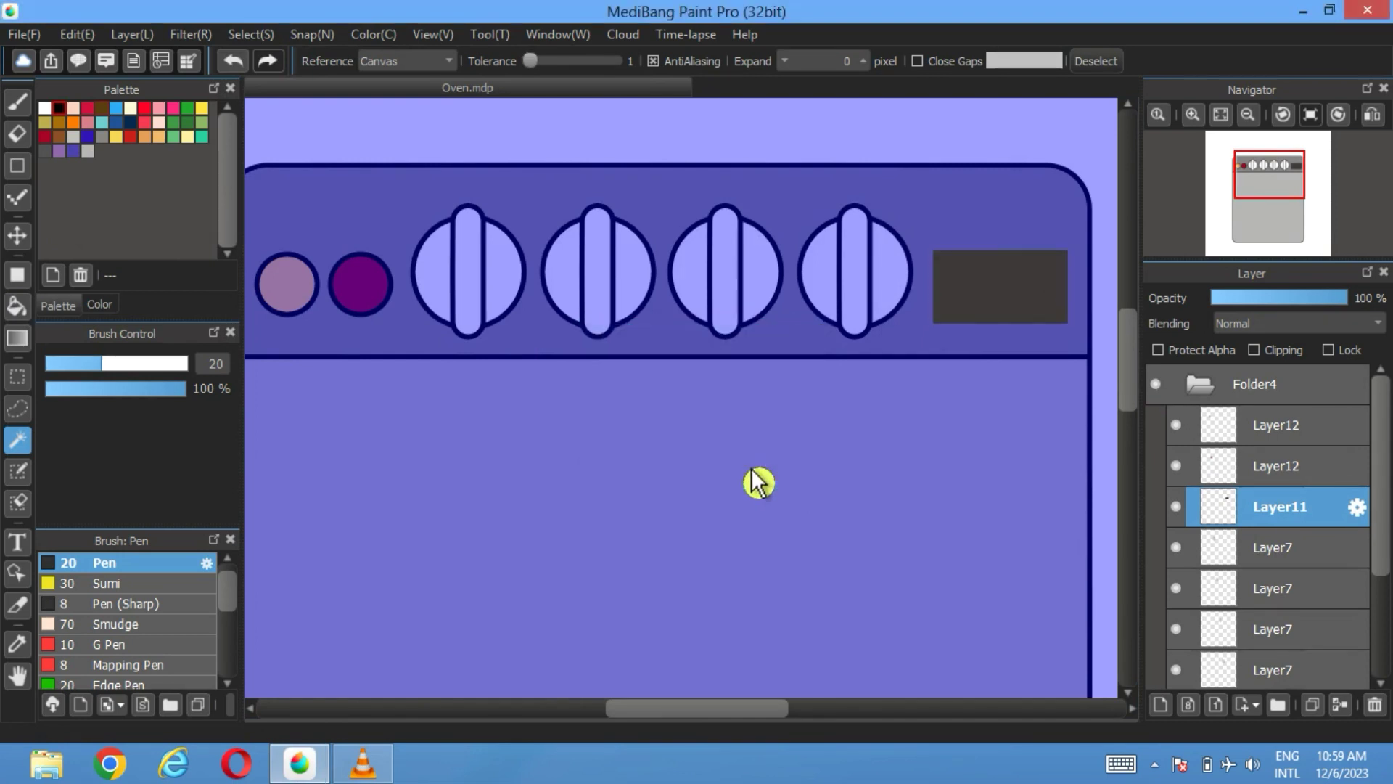
pyautogui.click(1097, 63)
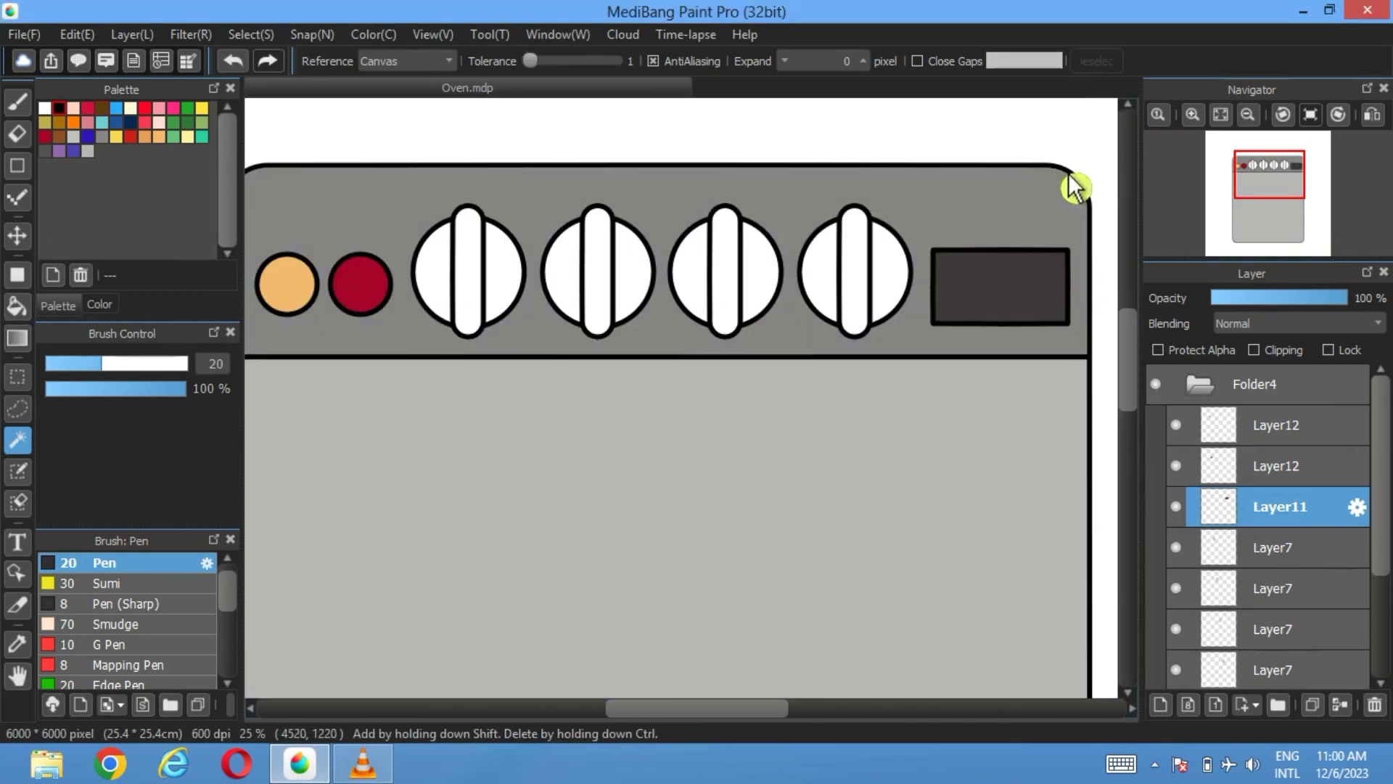
pyautogui.click(1218, 398)
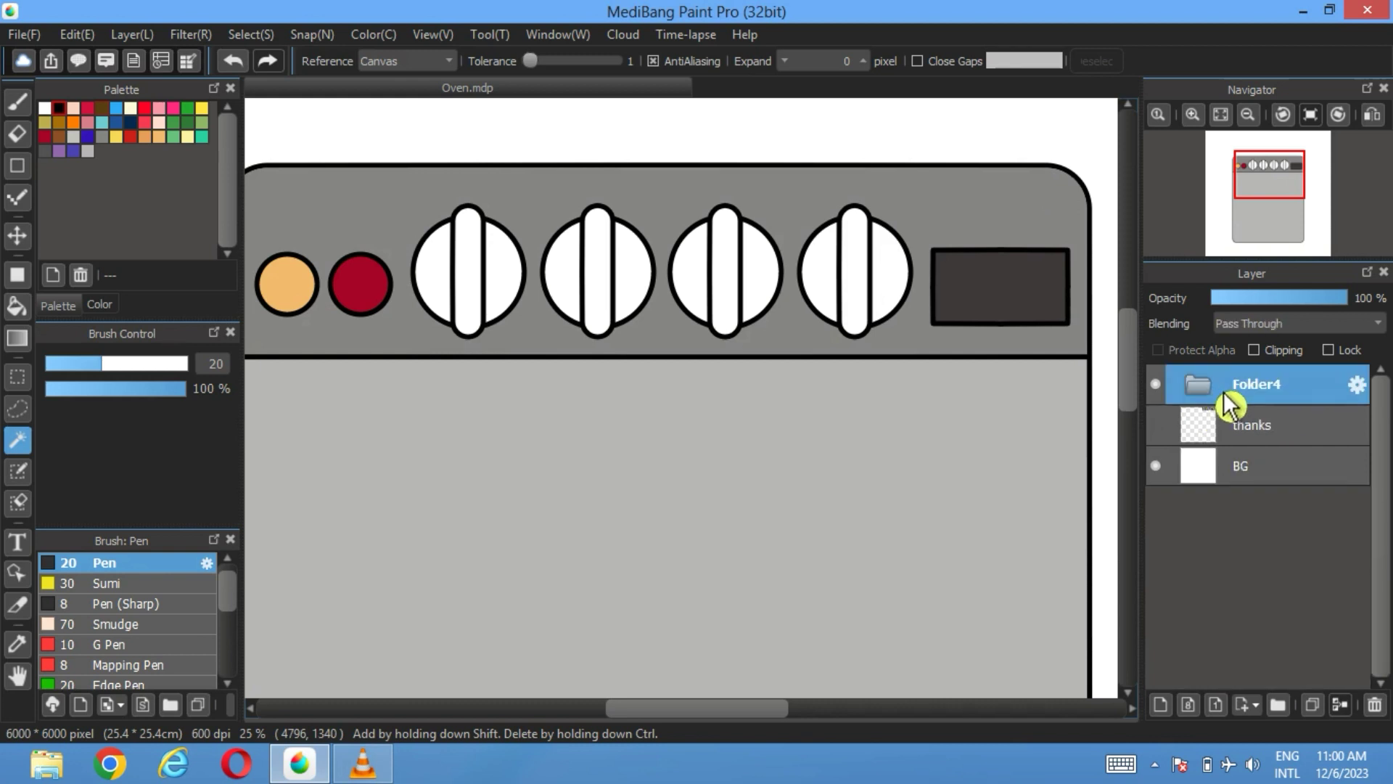
# - Expand Folder4 and make its top Layer12 the working layer
pyautogui.click(1227, 403)
pyautogui.click(1242, 428)
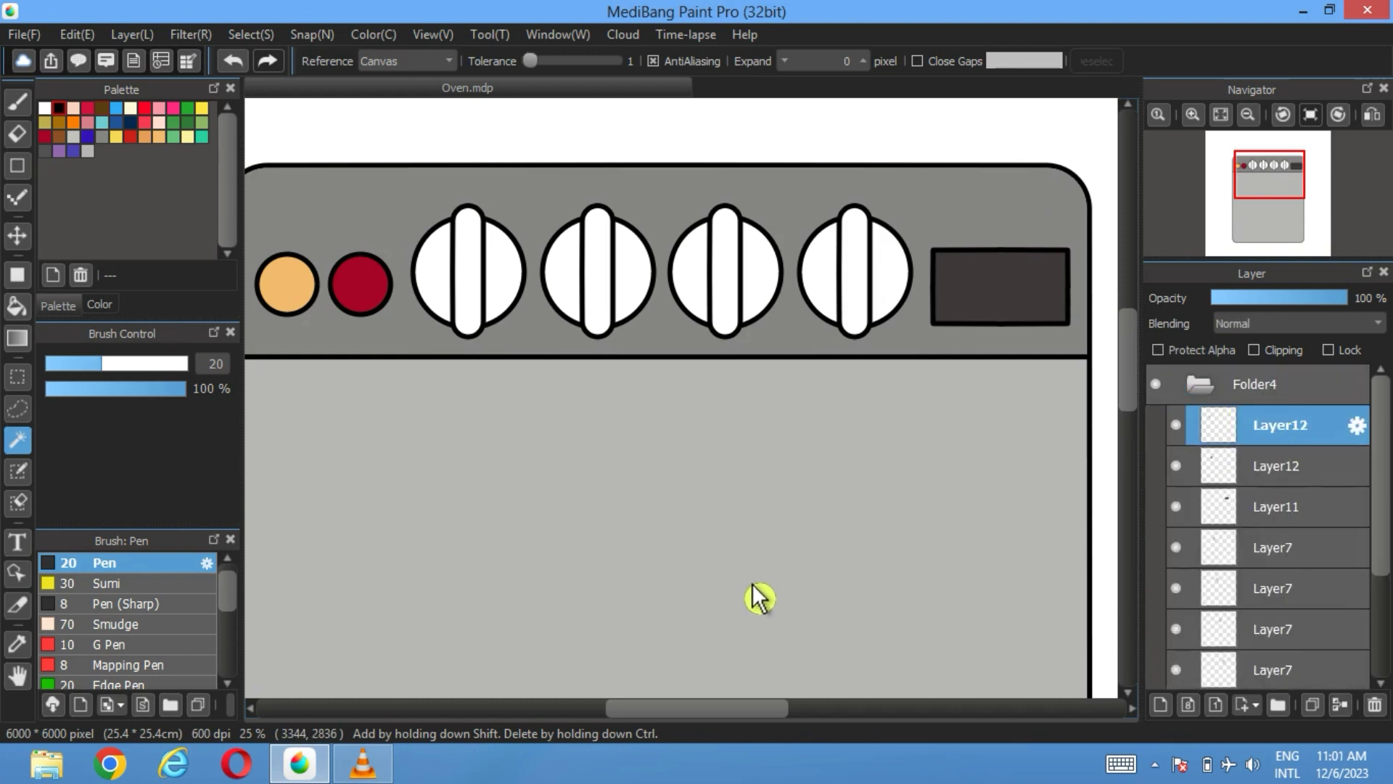
pyautogui.click(18, 237)
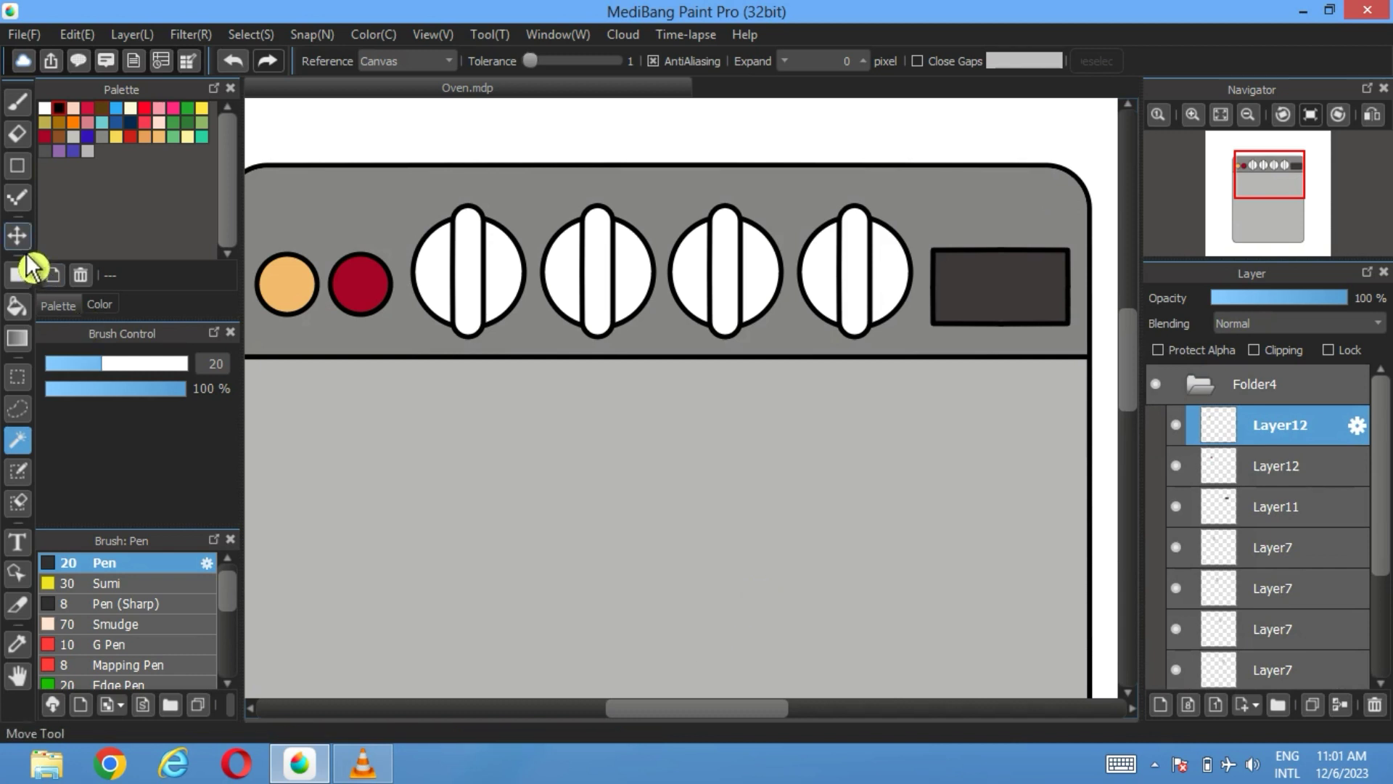
# - Ready the eyedropper for the panel's darker grey and move the view to the oven's bottom edge
pyautogui.scroll(-5, 693, 274)
pyautogui.scroll(-3, 696, 232)
pyautogui.scroll(-1, 668, 181)
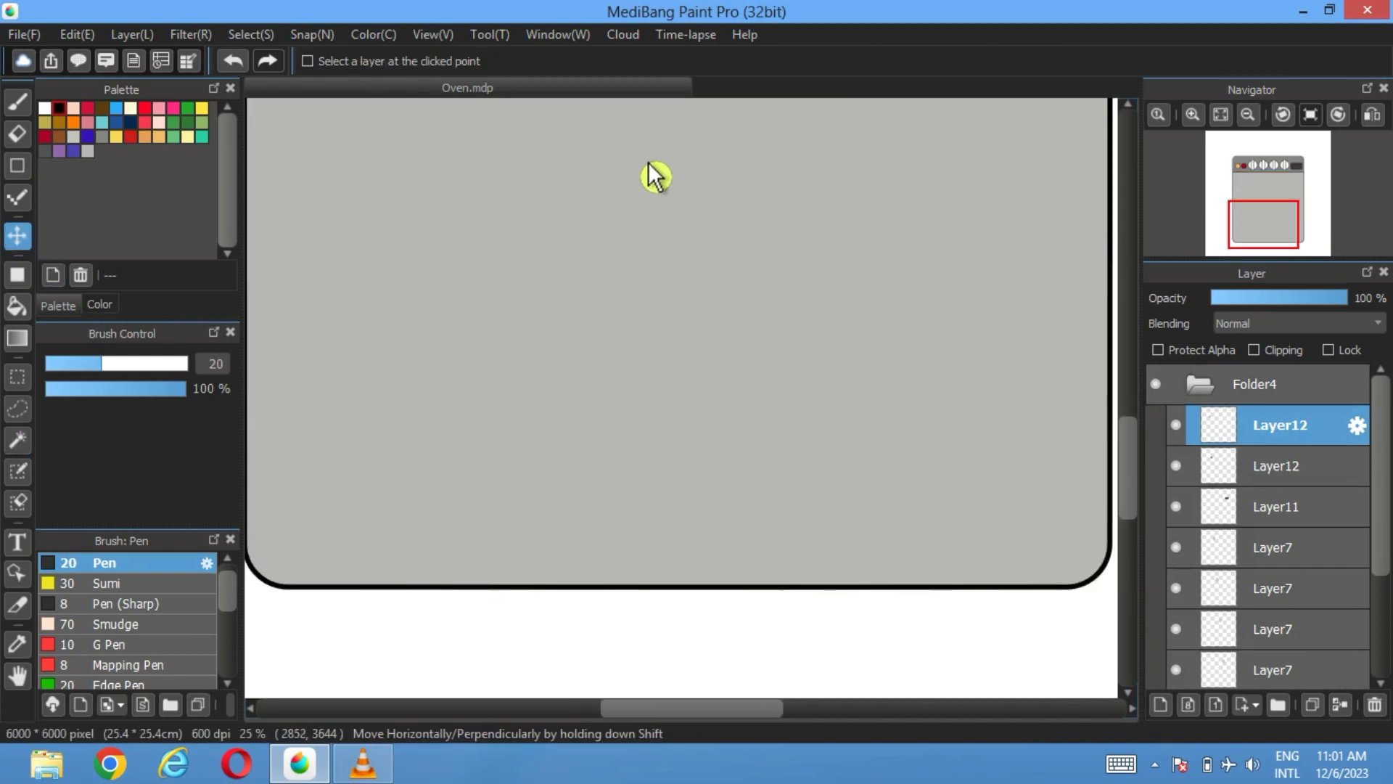
pyautogui.scroll(-1, 653, 145)
pyautogui.scroll(-1, 659, 119)
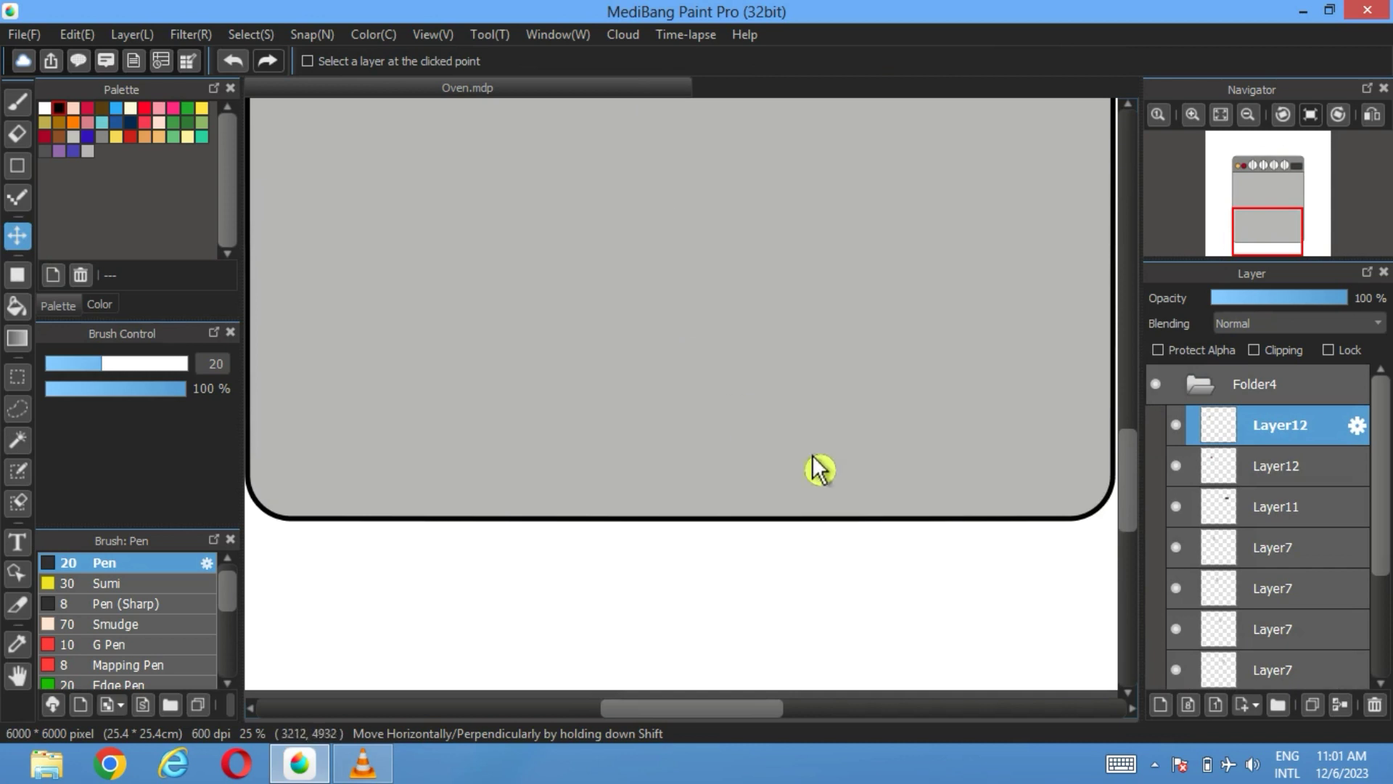
pyautogui.scroll(2, 709, 503)
pyautogui.scroll(4, 702, 476)
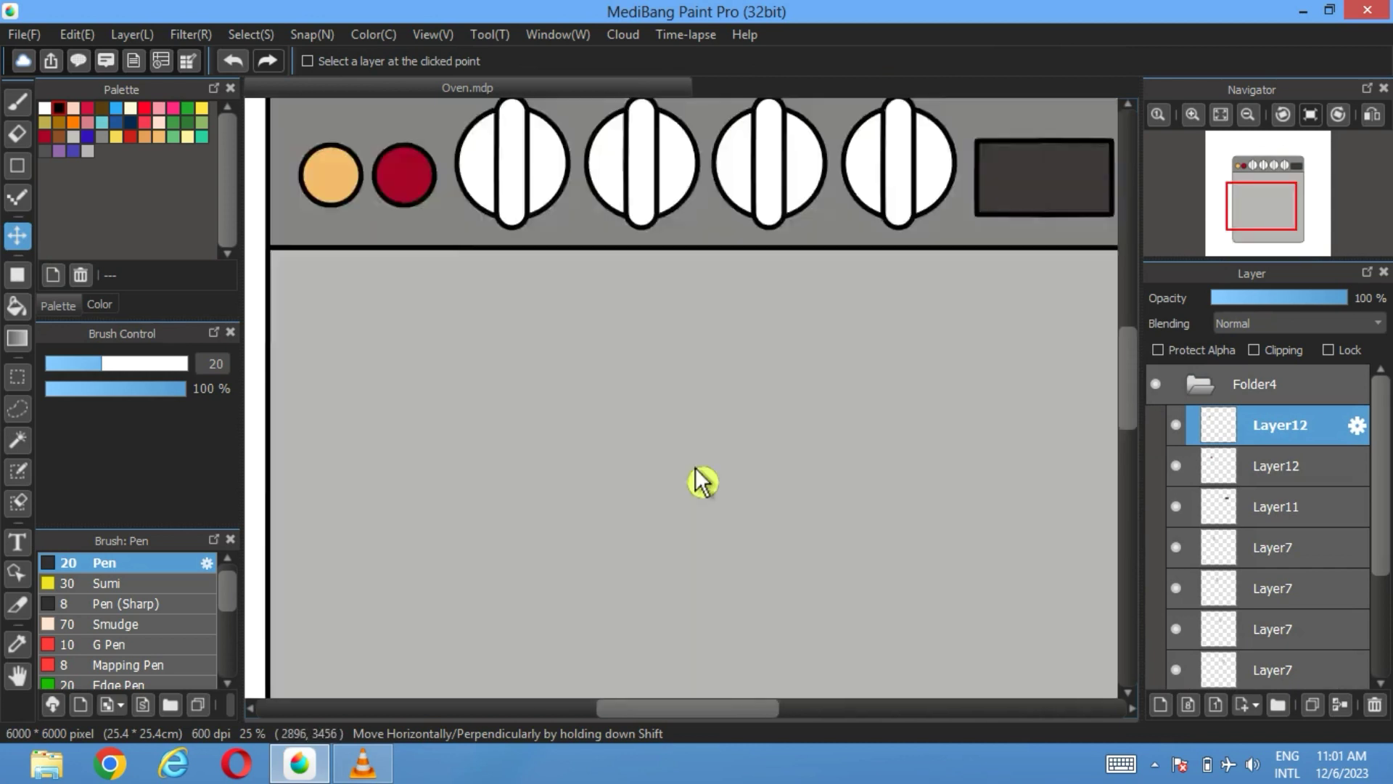
pyautogui.scroll(2, 403, 428)
pyautogui.click(18, 643)
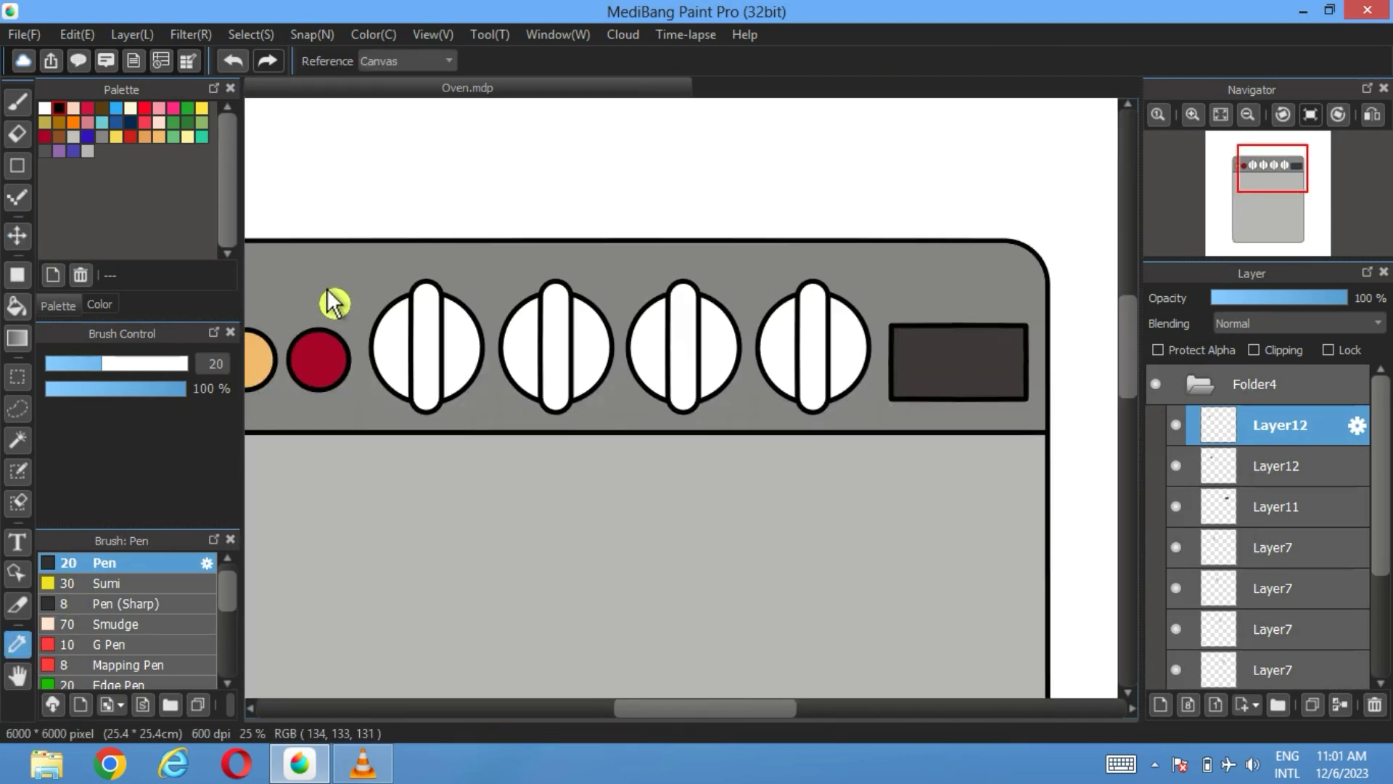
pyautogui.moveTo(1269, 233); pyautogui.dragTo(1284, 255)
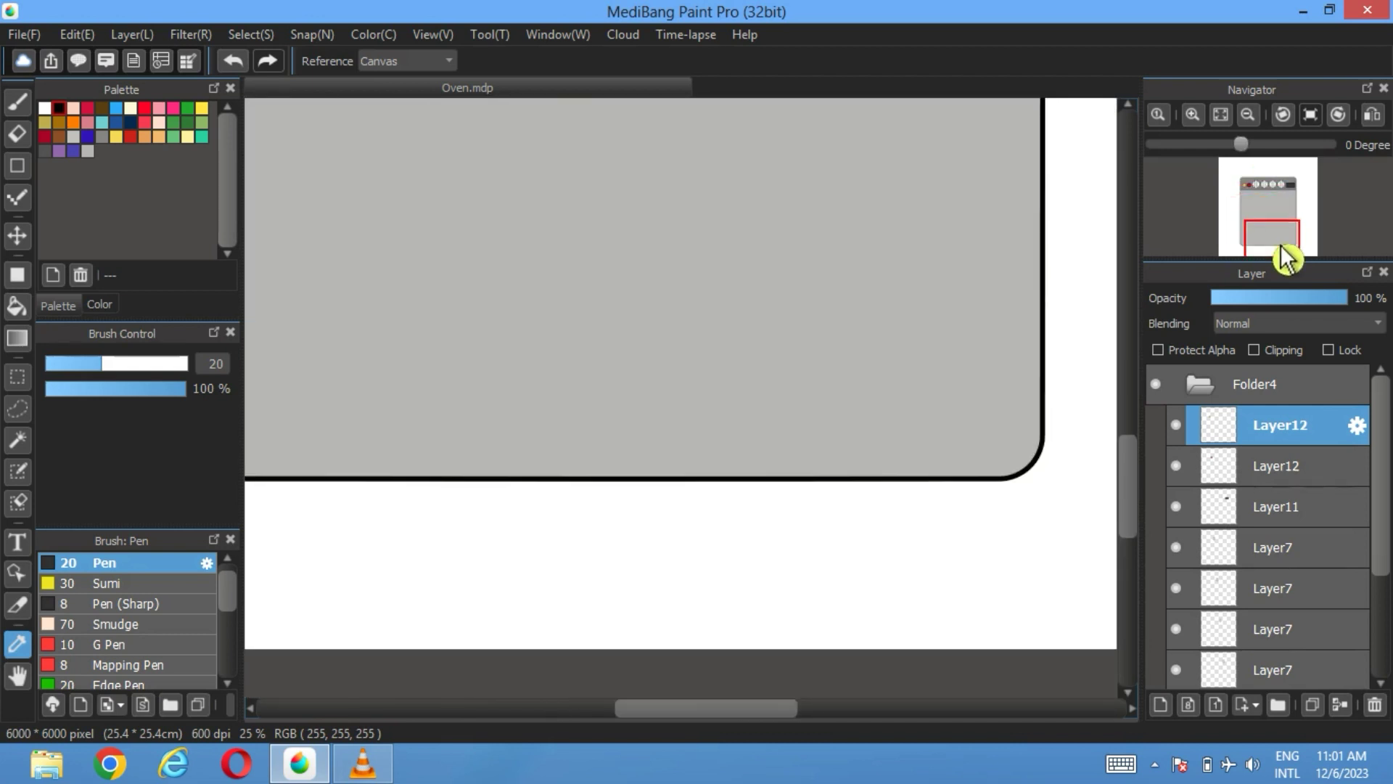
# - Draw a filled darker-grey rectangle spanning and extending below the oven body's bottom edge
pyautogui.hscroll(-3, 551, 376)
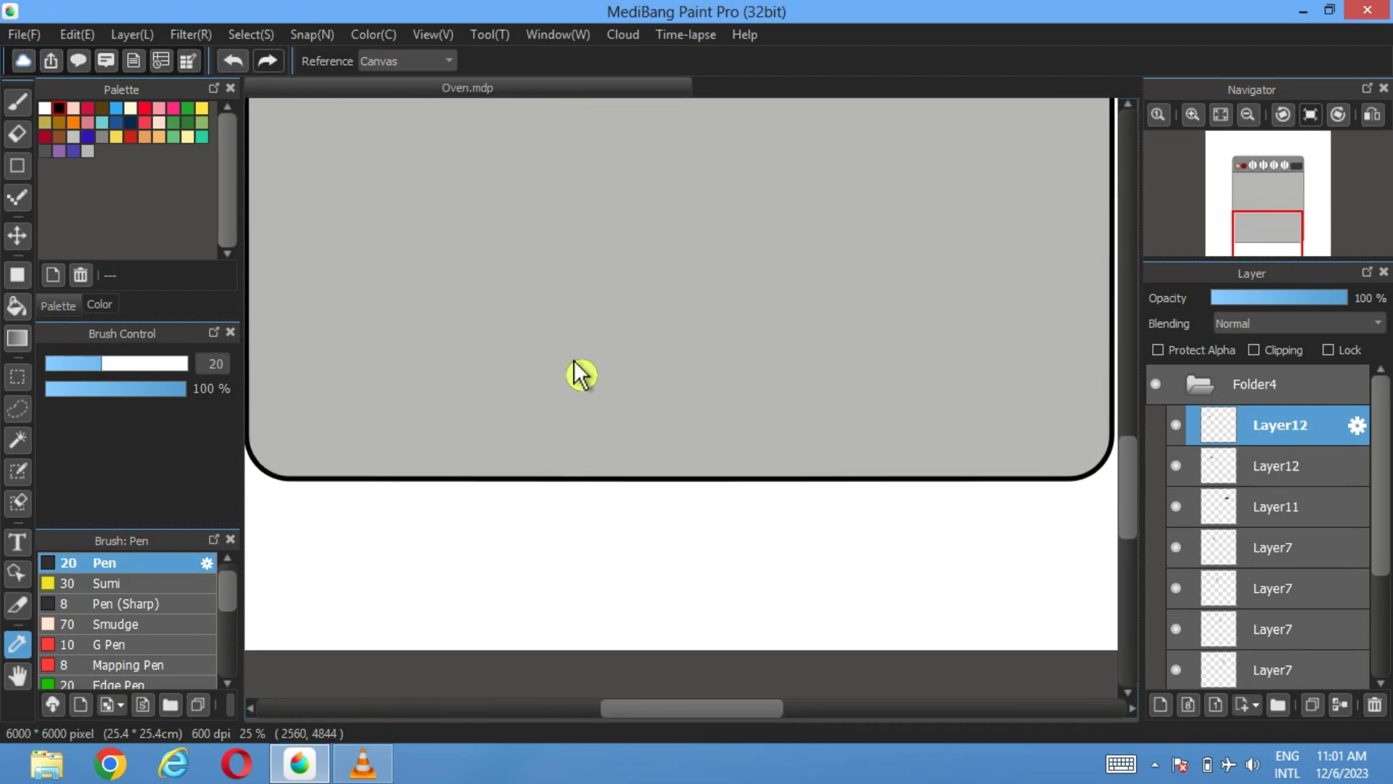
pyautogui.click(17, 276)
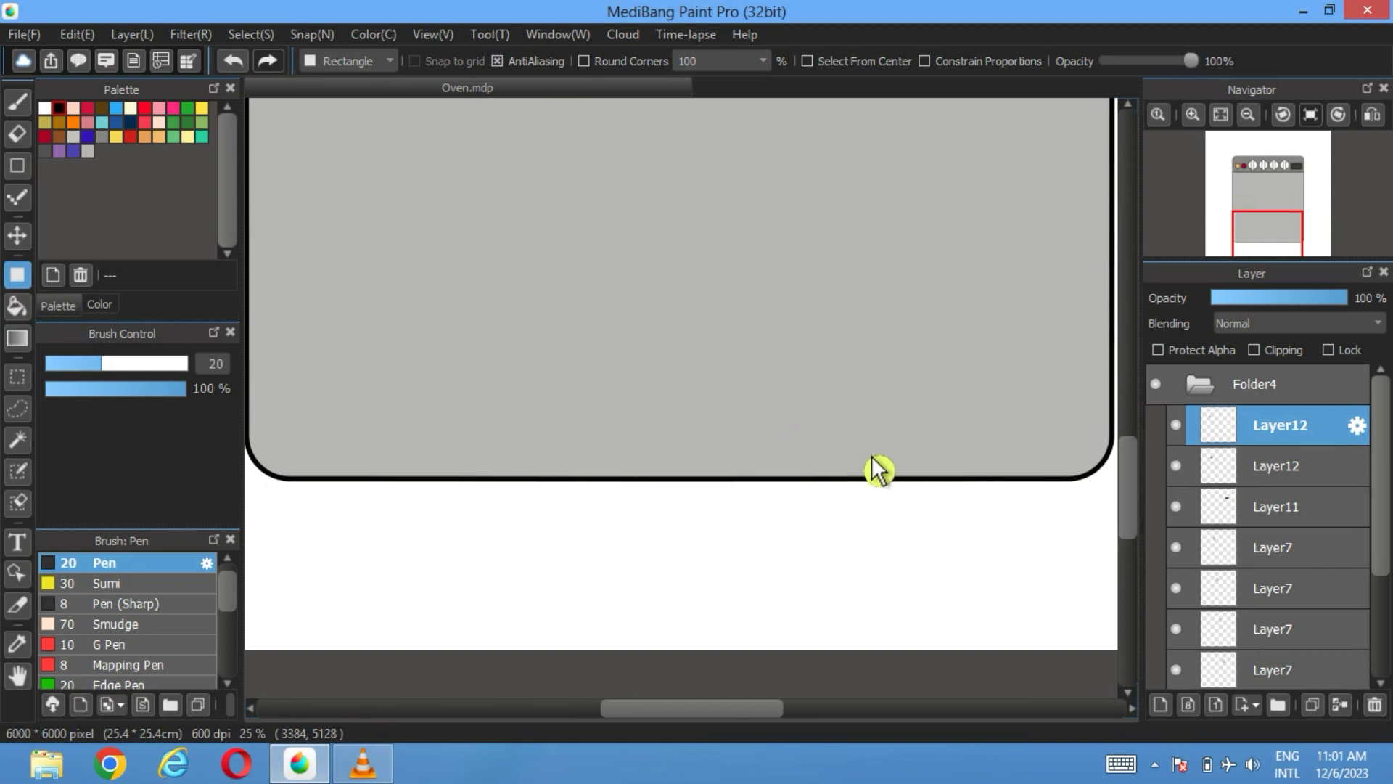
pyautogui.moveTo(1070, 479); pyautogui.dragTo(299, 571)
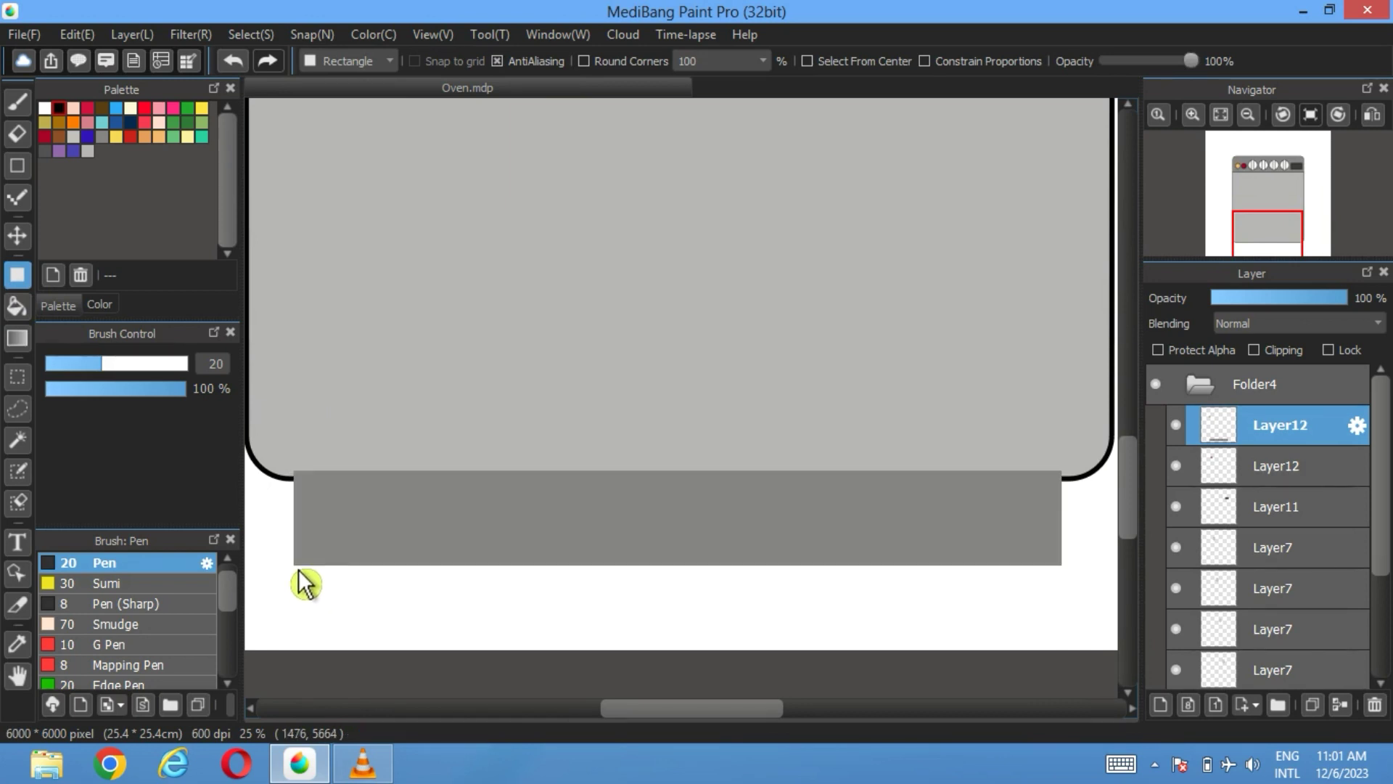
pyautogui.scroll(-2, 1318, 498)
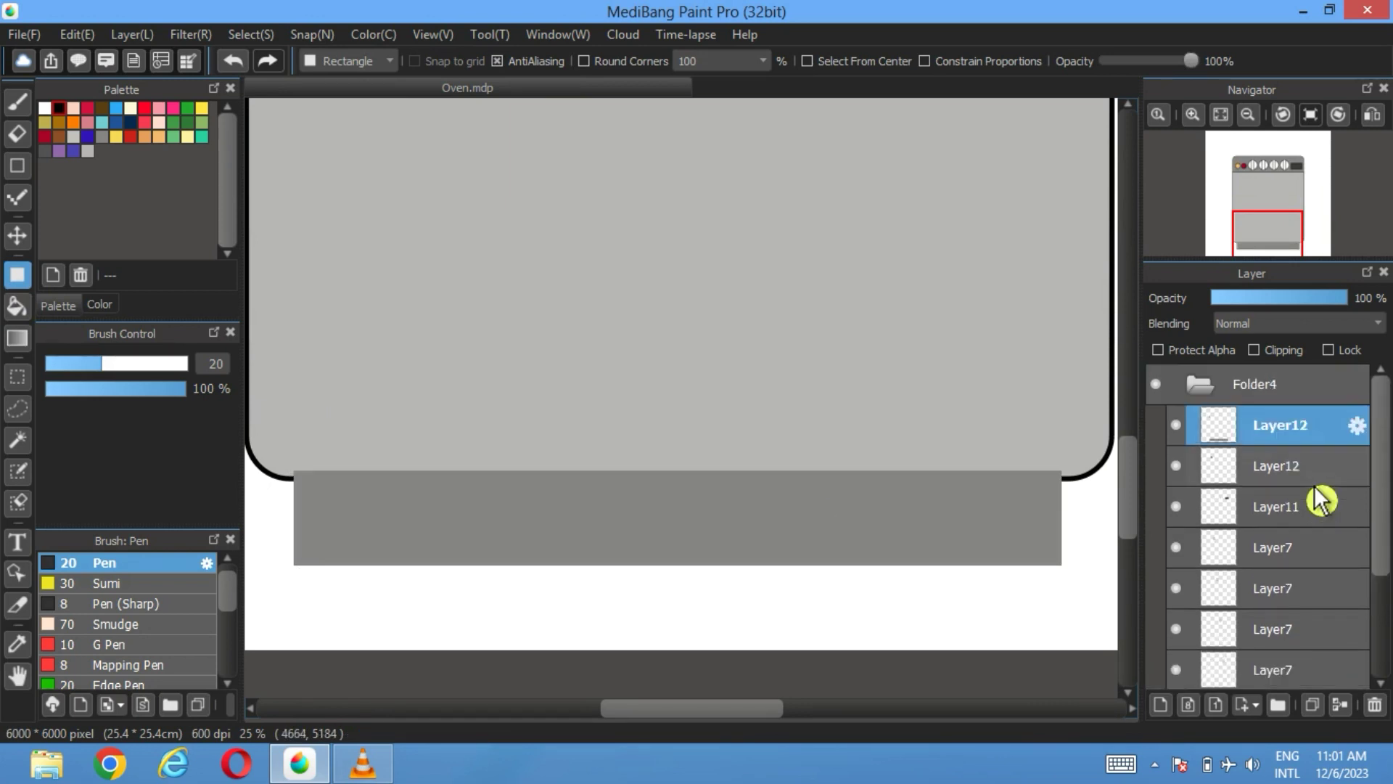
pyautogui.scroll(2, 1318, 497)
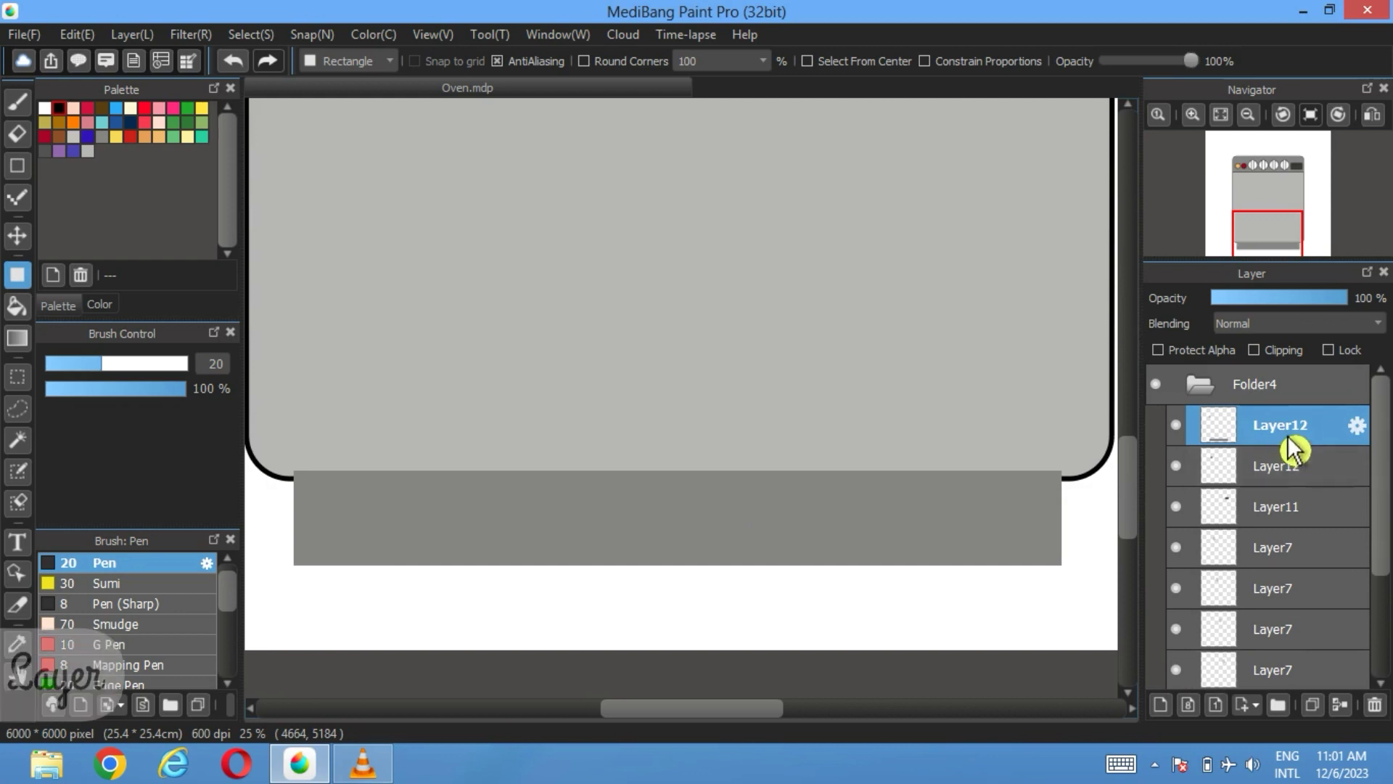
# - On a new layer, draw a rectangle outline across the lower part of the grey base strip
pyautogui.click(1161, 704)
pyautogui.click(18, 165)
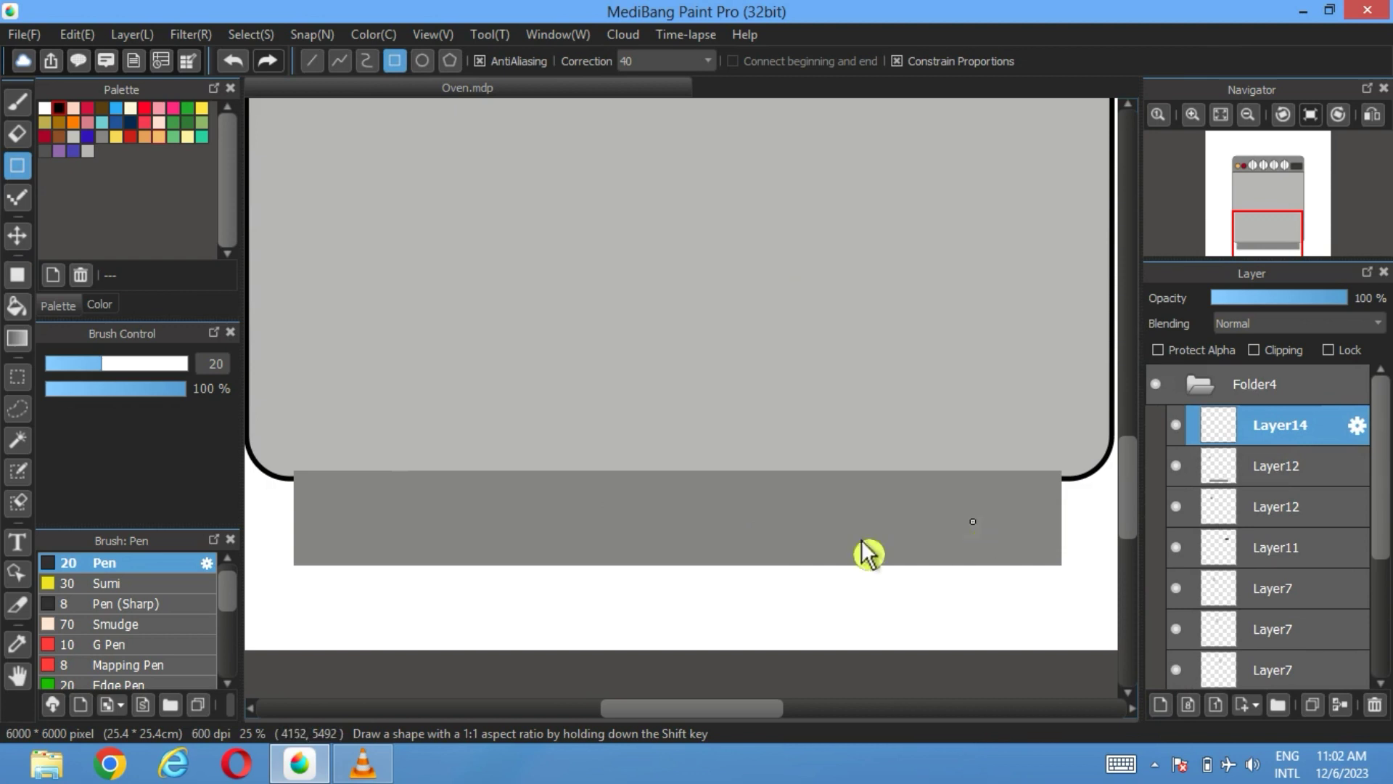
pyautogui.moveTo(868, 555); pyautogui.dragTo(708, 254)
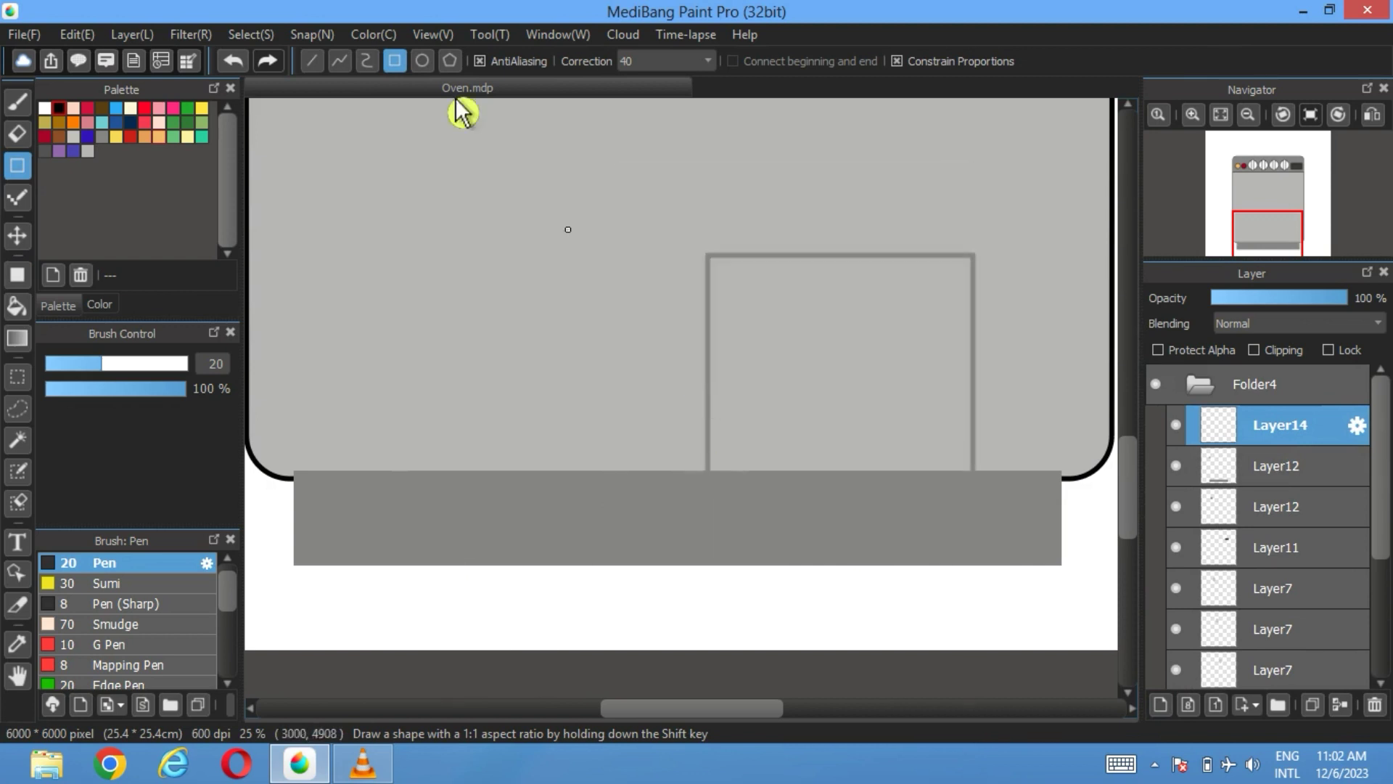
pyautogui.click(232, 61)
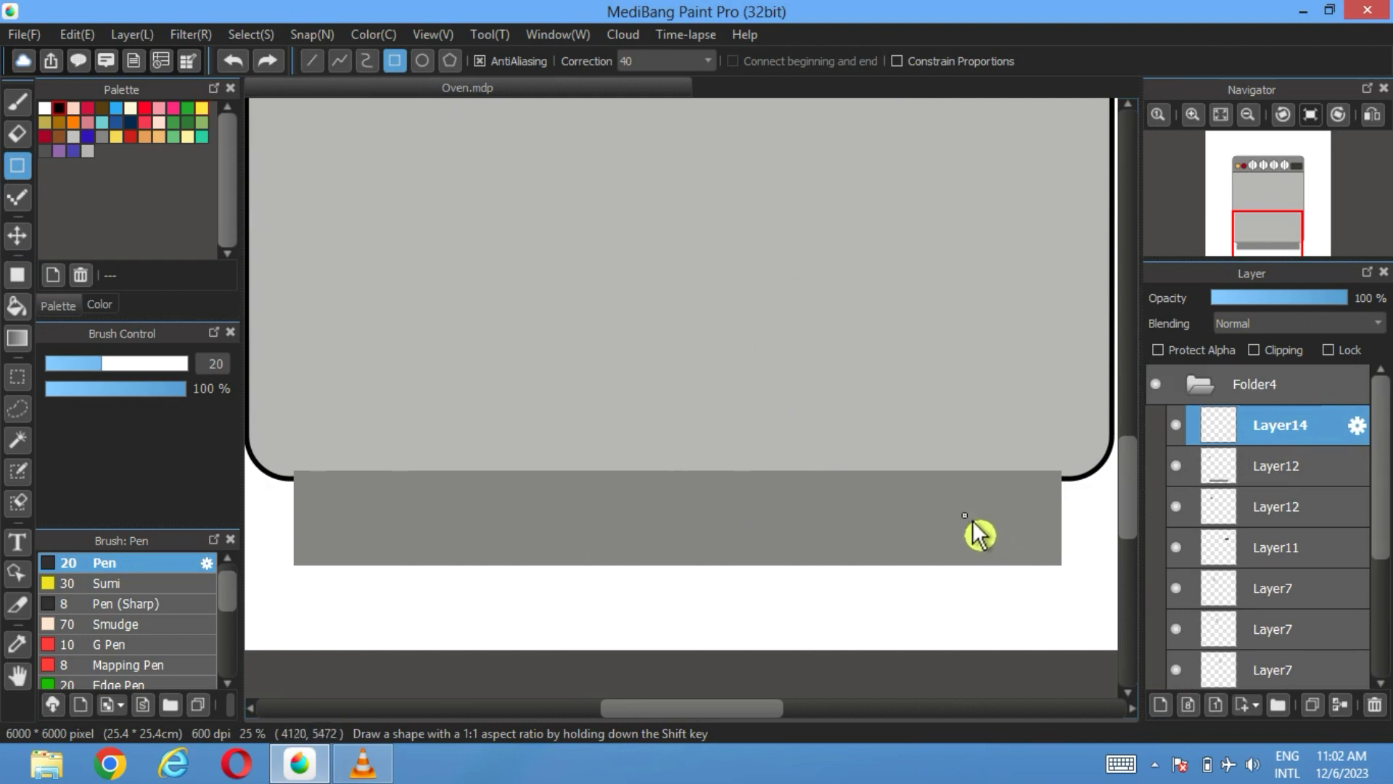
pyautogui.moveTo(965, 516); pyautogui.dragTo(382, 613)
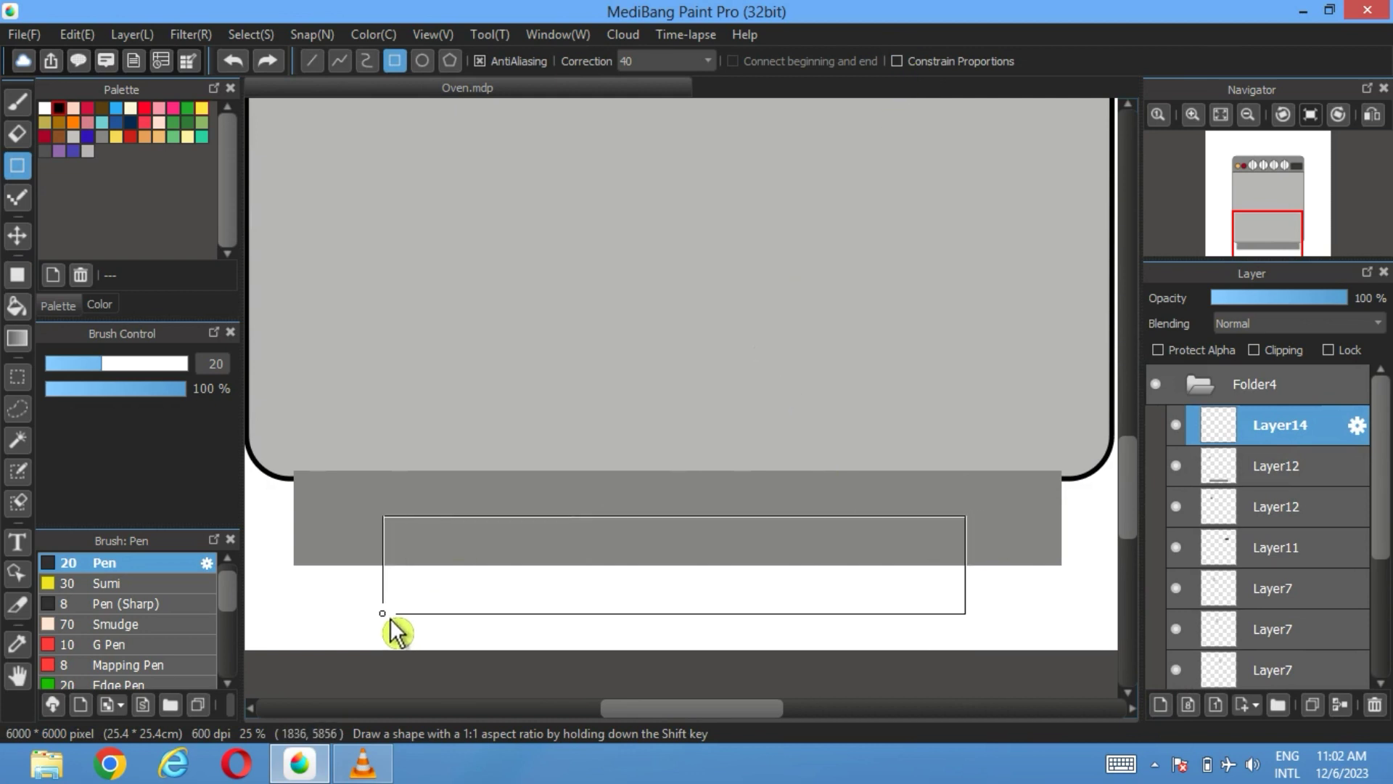
pyautogui.moveTo(390, 619); pyautogui.dragTo(386, 619)
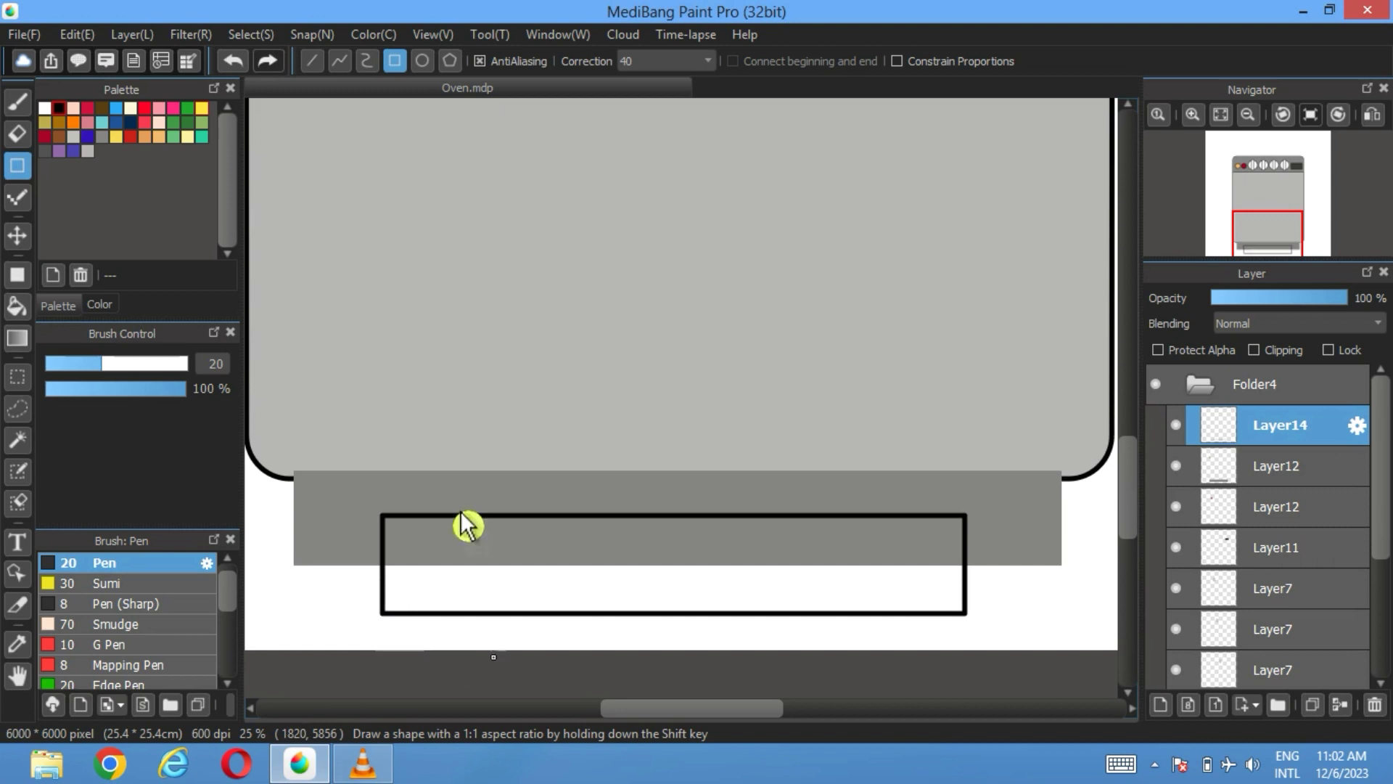
# - Transform the rectangle into a trapezoid by pulling its bottom corners outward
pyautogui.click(252, 34)
pyautogui.click(317, 312)
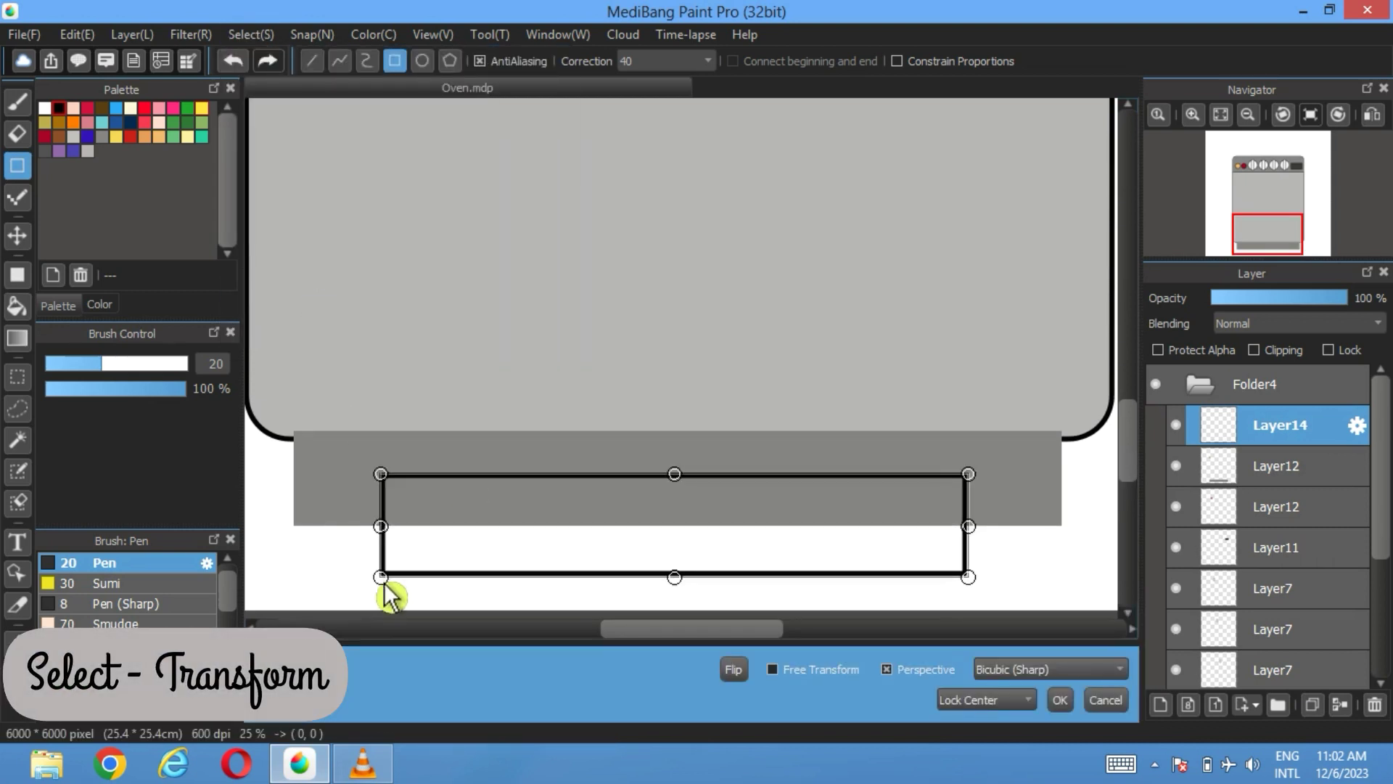
pyautogui.moveTo(380, 577); pyautogui.dragTo(373, 579)
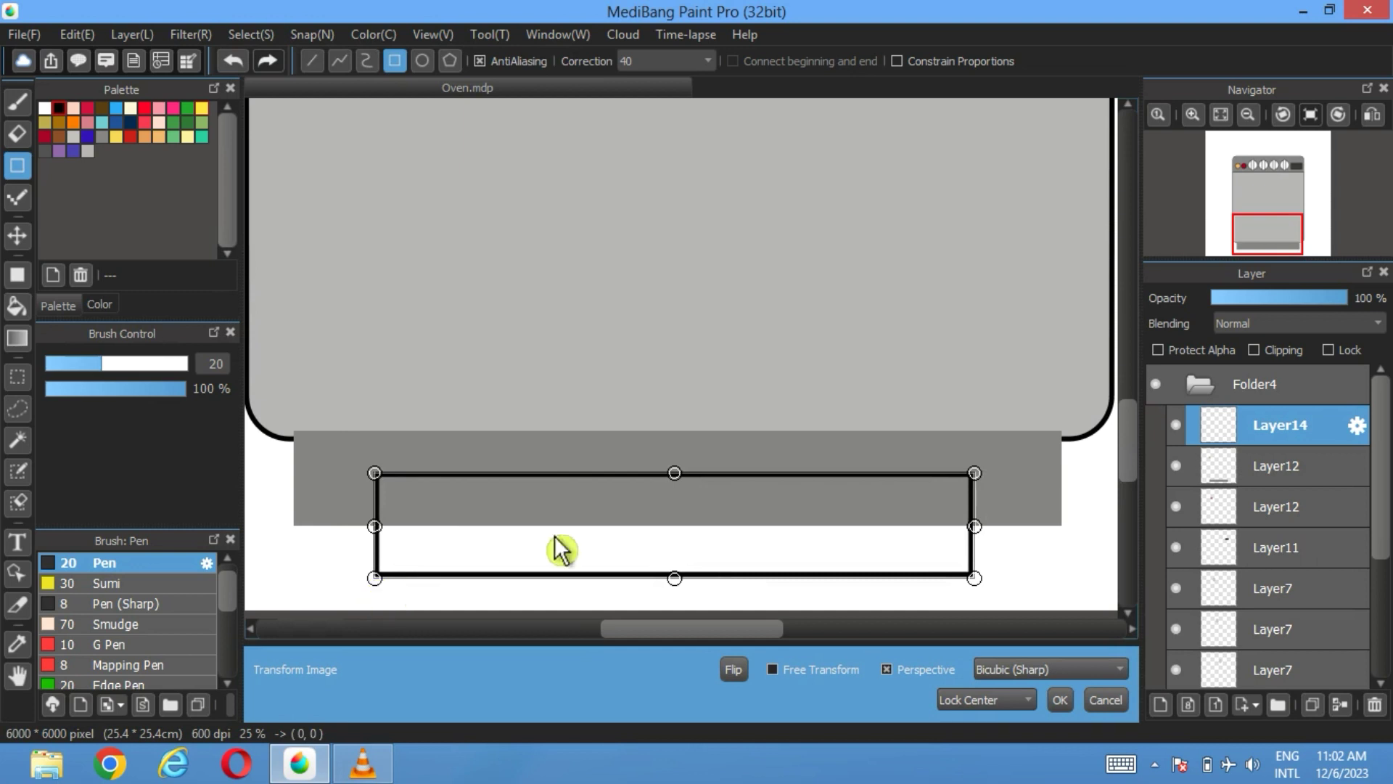
pyautogui.moveTo(629, 521); pyautogui.dragTo(636, 521)
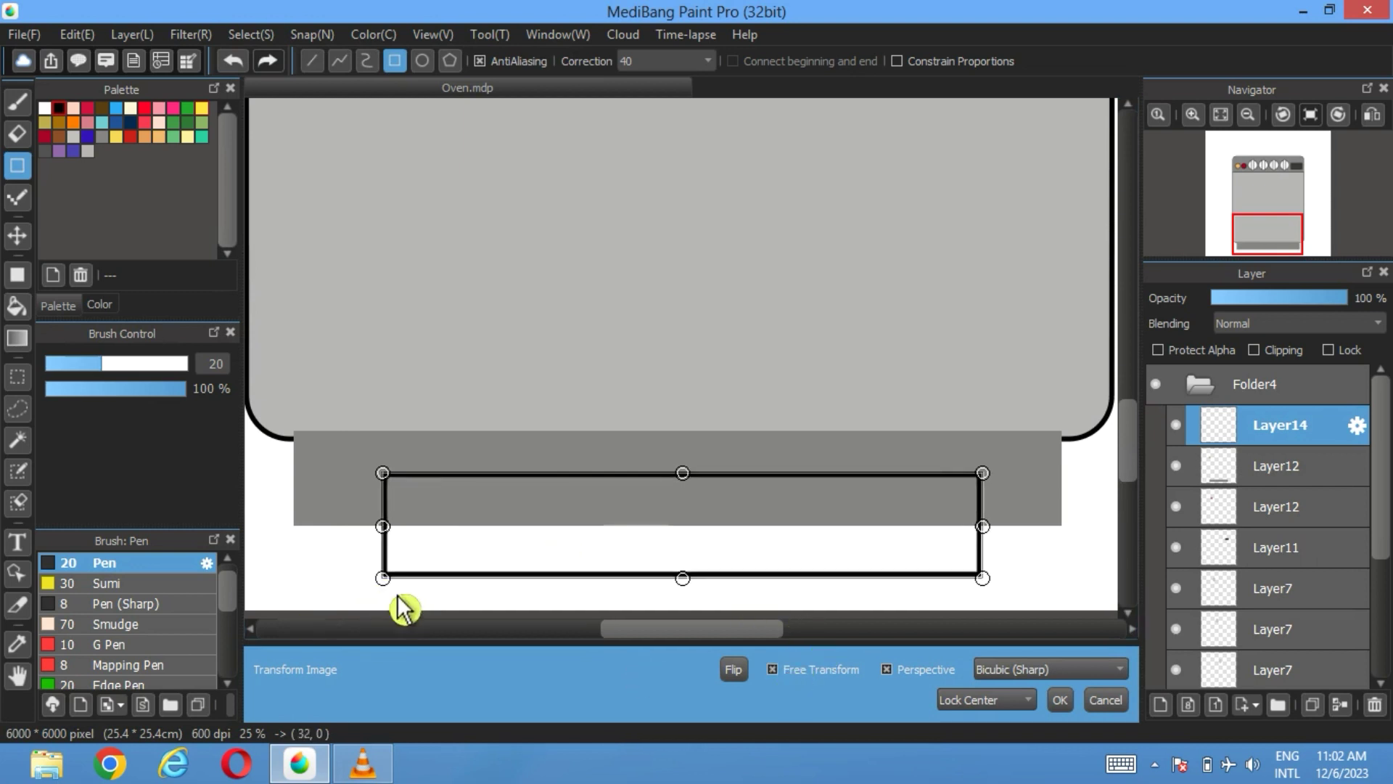
pyautogui.moveTo(383, 579); pyautogui.dragTo(364, 577)
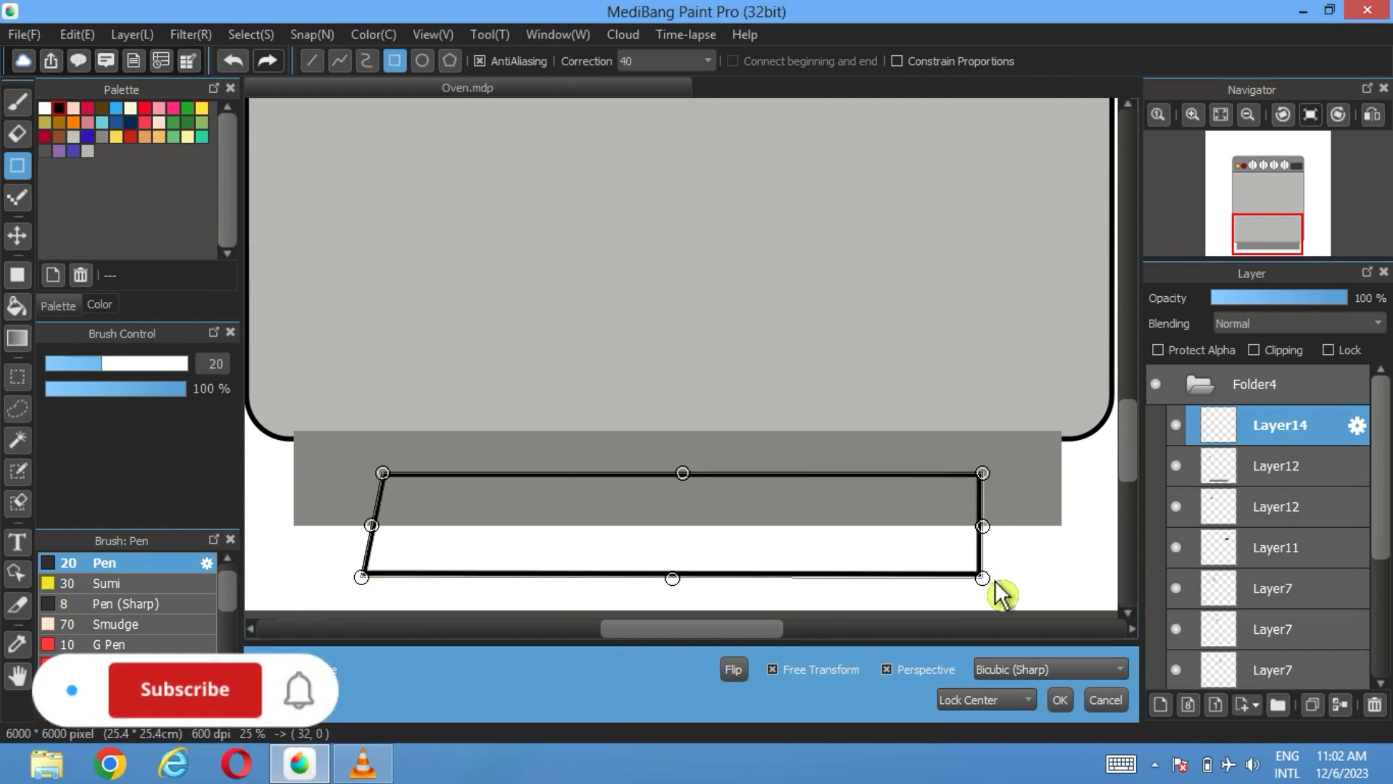
pyautogui.moveTo(984, 579); pyautogui.dragTo(1008, 577)
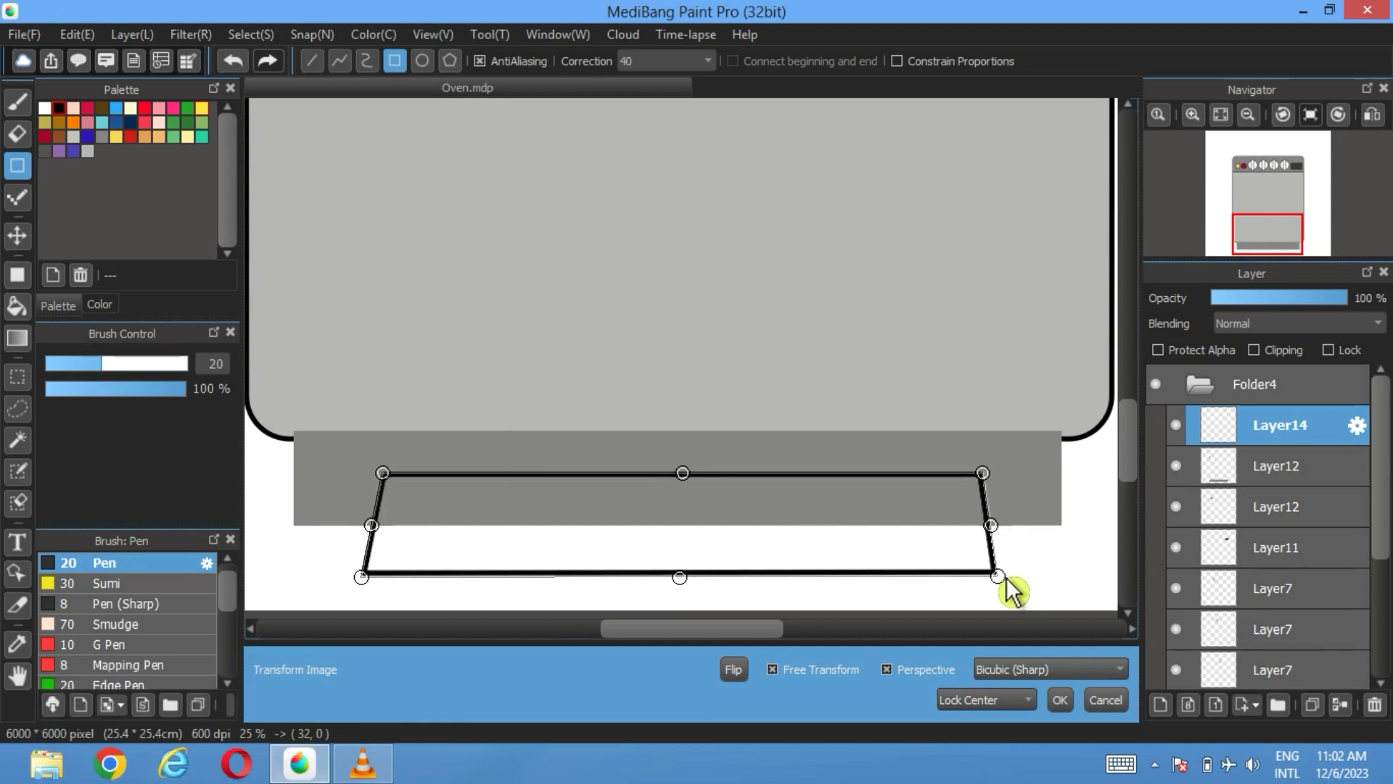
pyautogui.click(1060, 699)
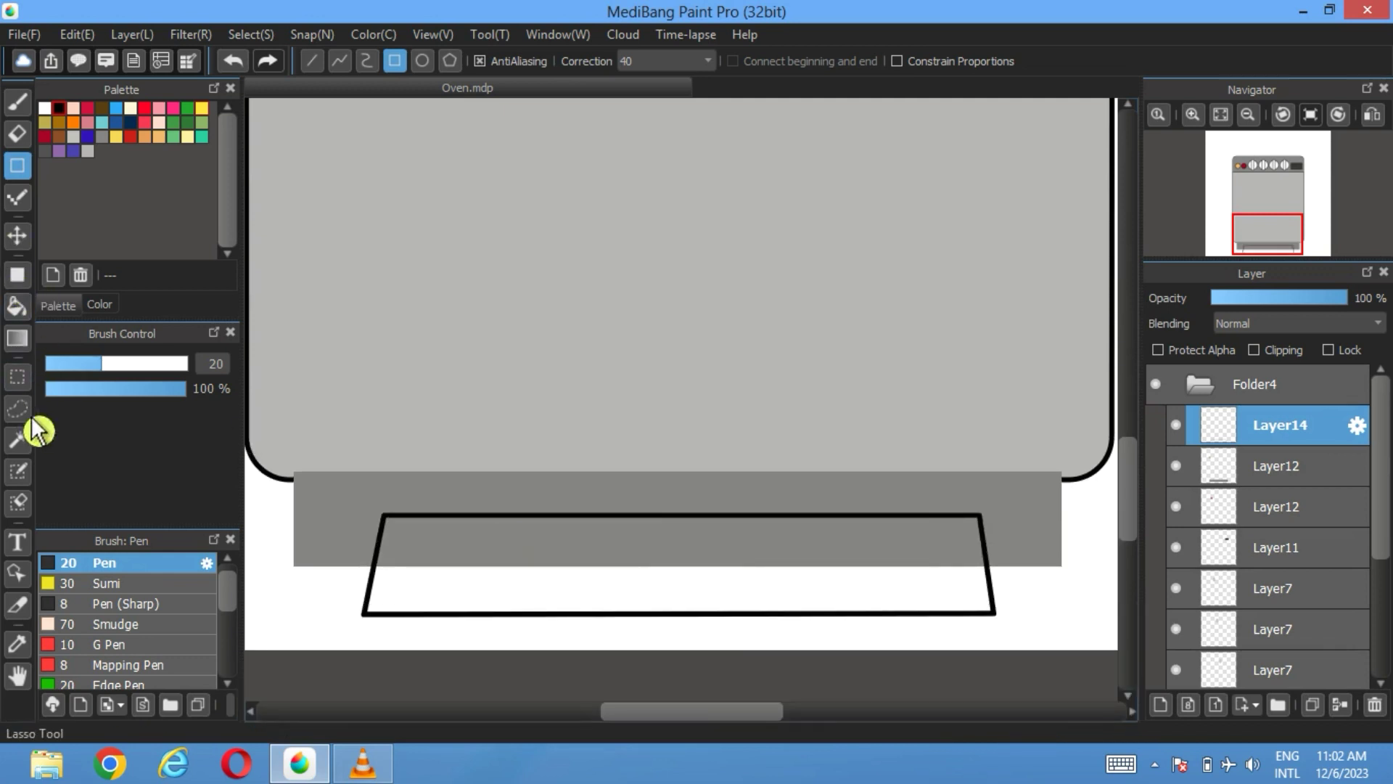
# - Select the trapezoid's inner area and cut it out of the grey band on Layer12
pyautogui.click(17, 439)
pyautogui.click(528, 567)
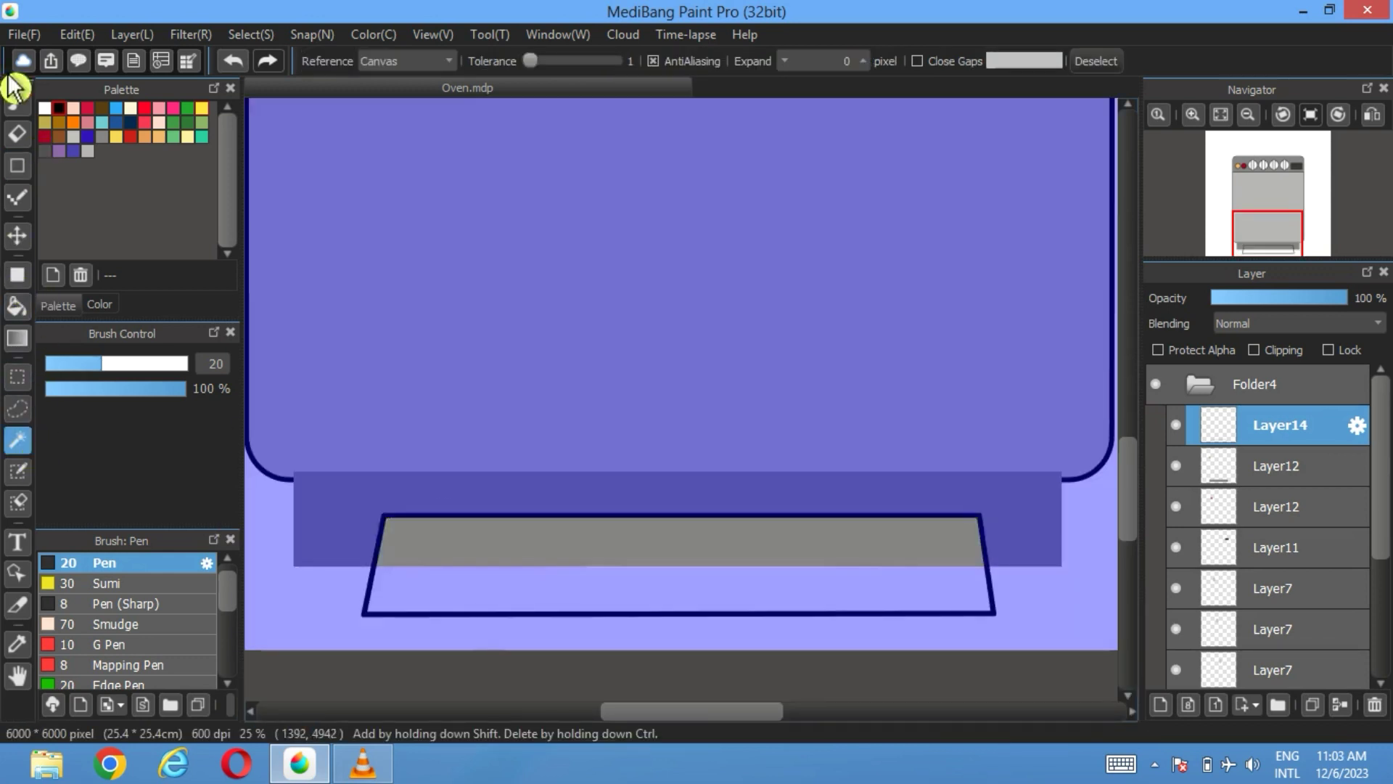
pyautogui.click(77, 35)
pyautogui.click(101, 138)
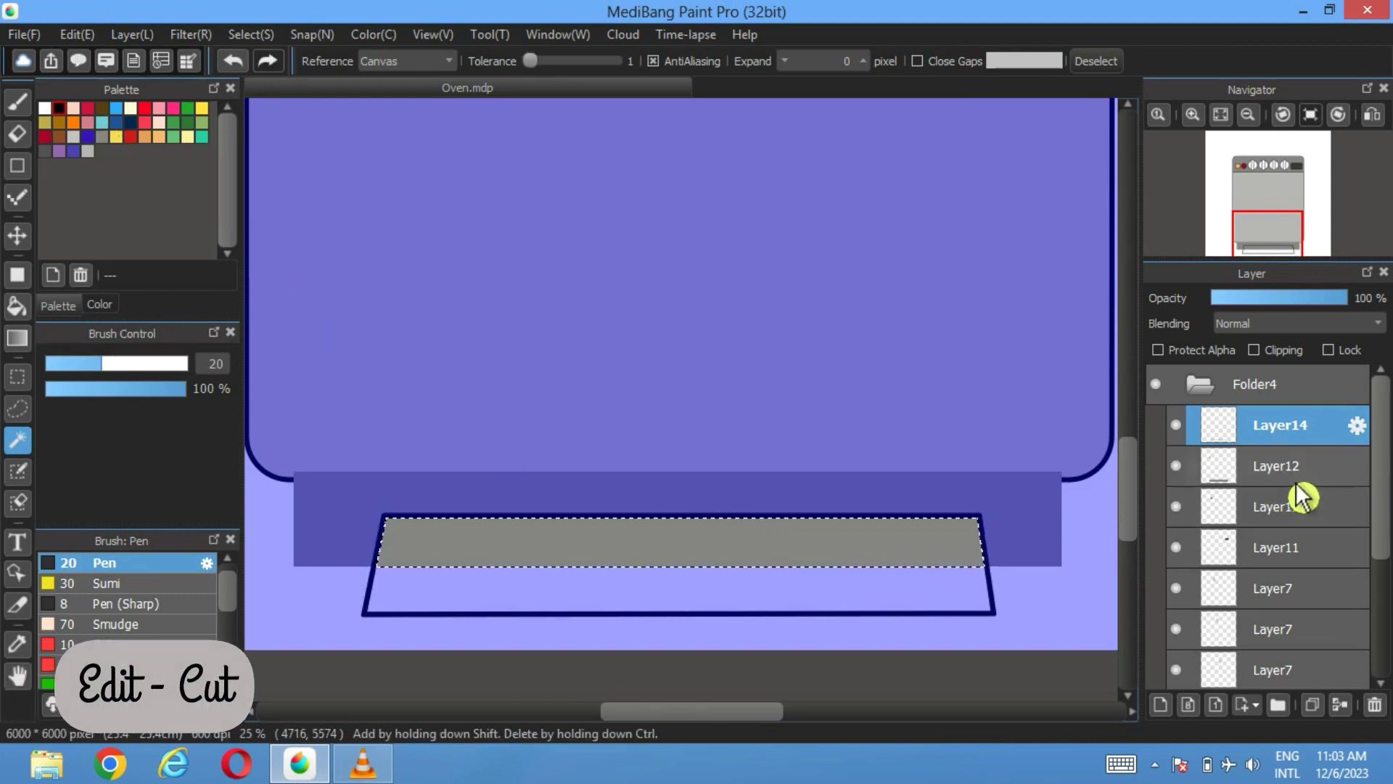
pyautogui.click(1281, 467)
pyautogui.click(77, 34)
pyautogui.click(102, 117)
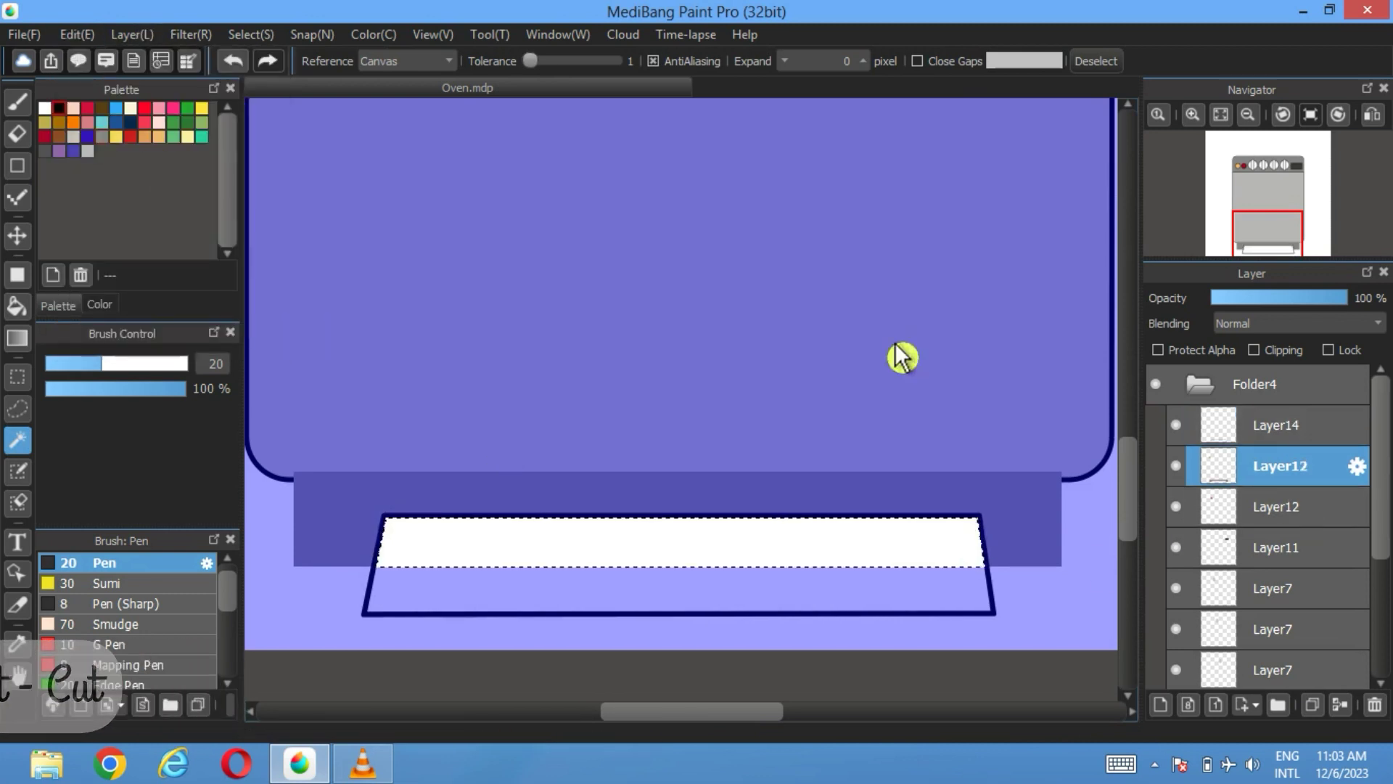
# - Clear the selection and delete the trapezoid outline layer
pyautogui.click(1262, 428)
pyautogui.click(1097, 62)
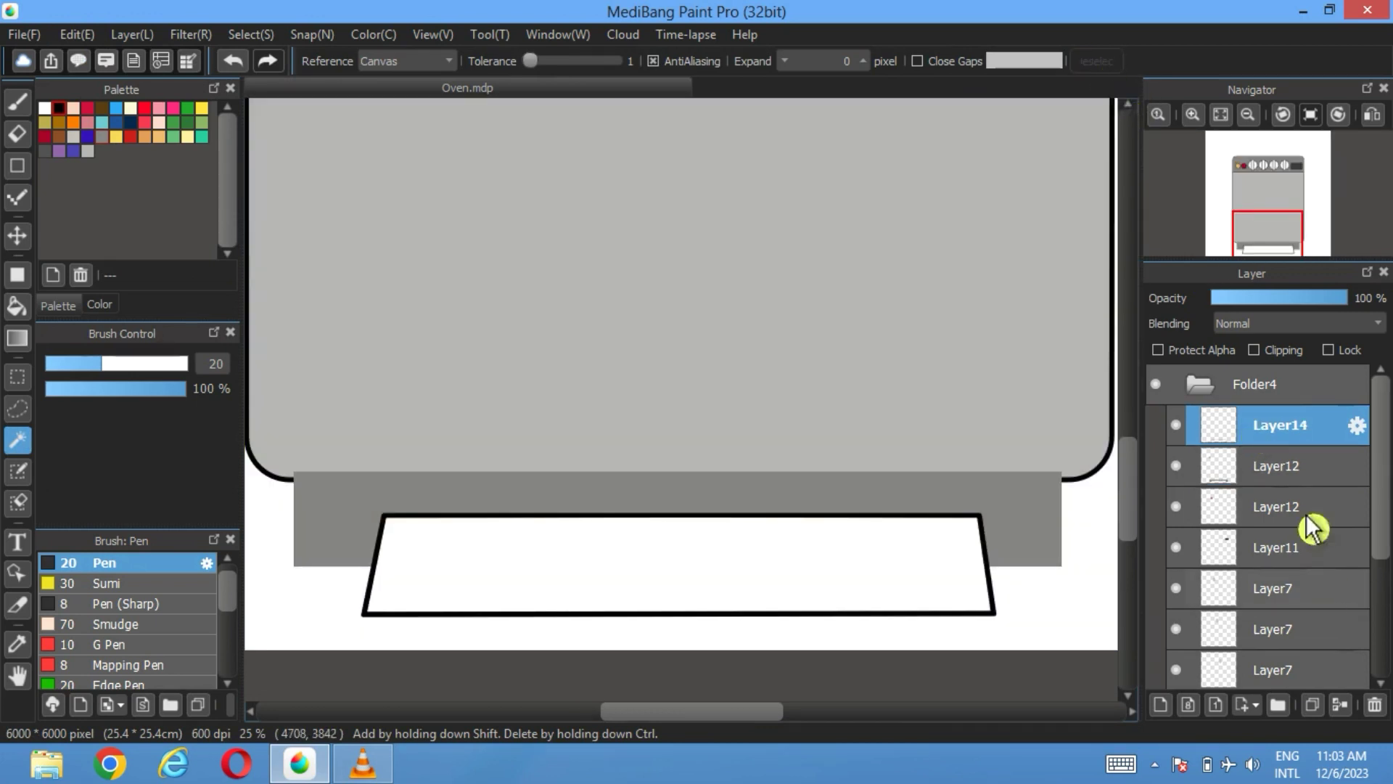
pyautogui.click(1375, 704)
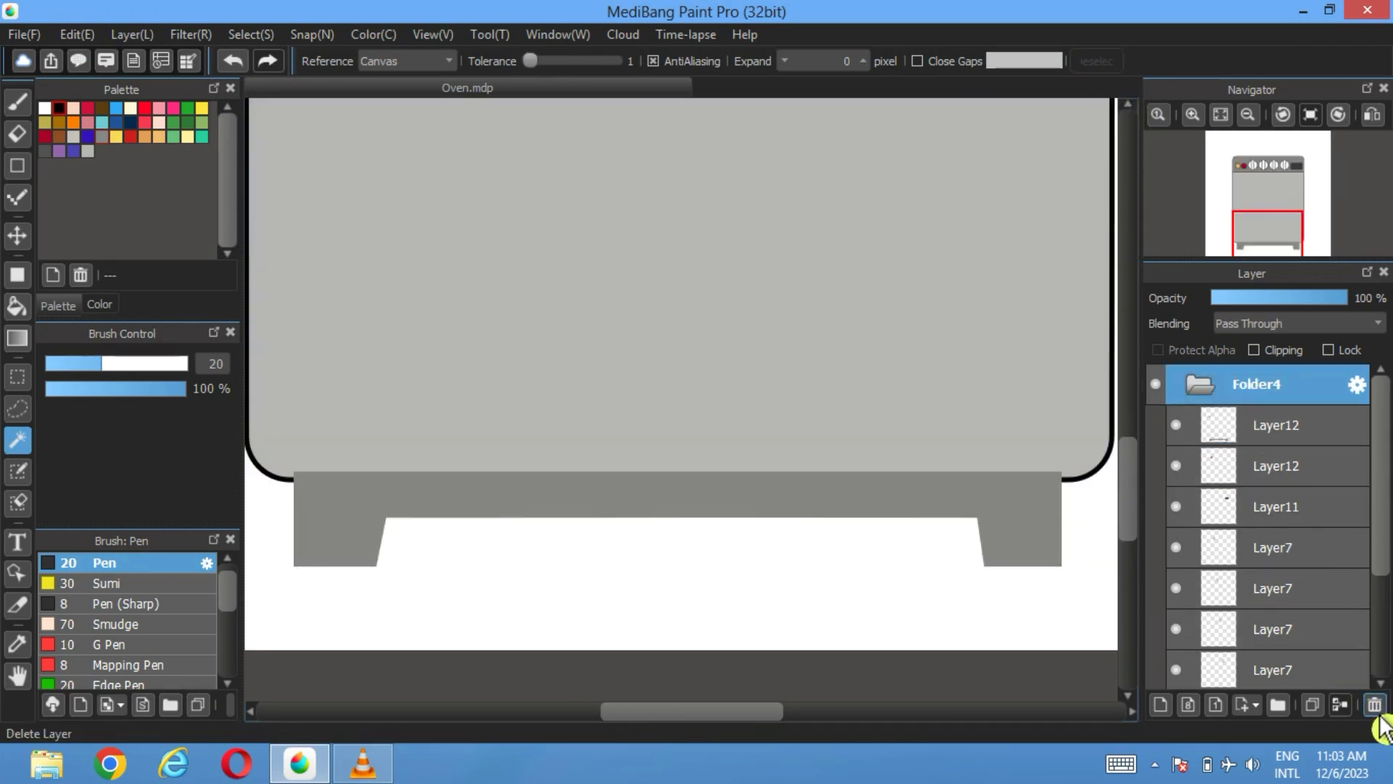
pyautogui.click(1277, 428)
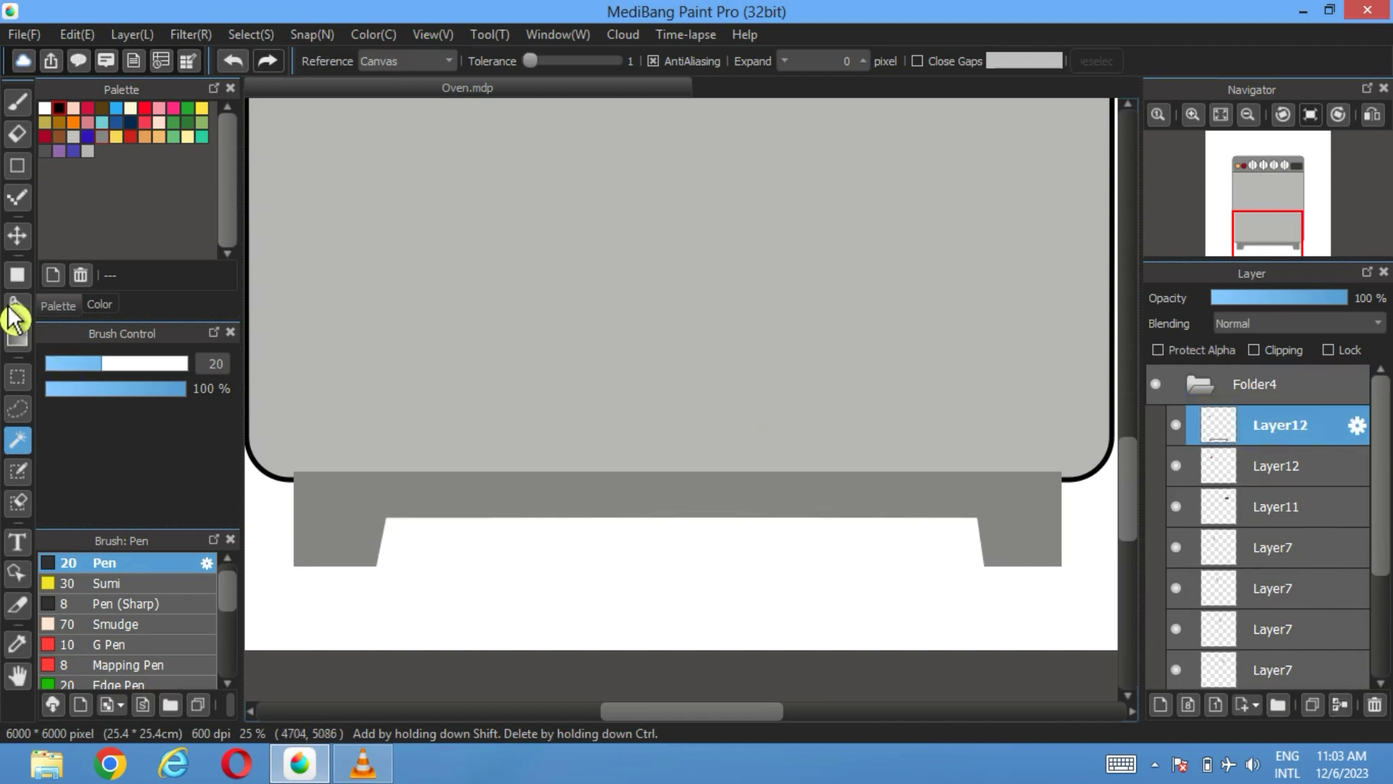
# - Move the grey feet shape down slightly and select it with the Magic Wand
pyautogui.click(17, 235)
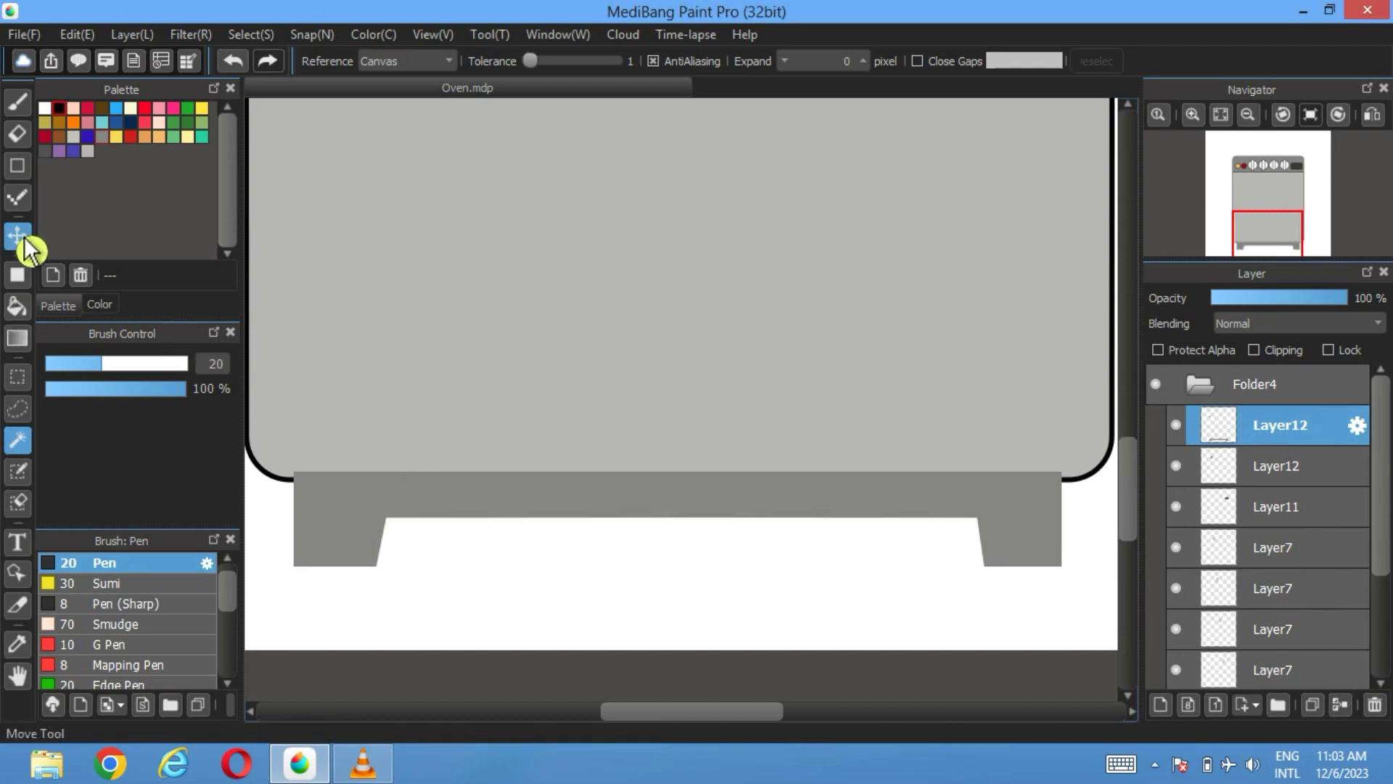
pyautogui.moveTo(647, 500); pyautogui.dragTo(639, 537)
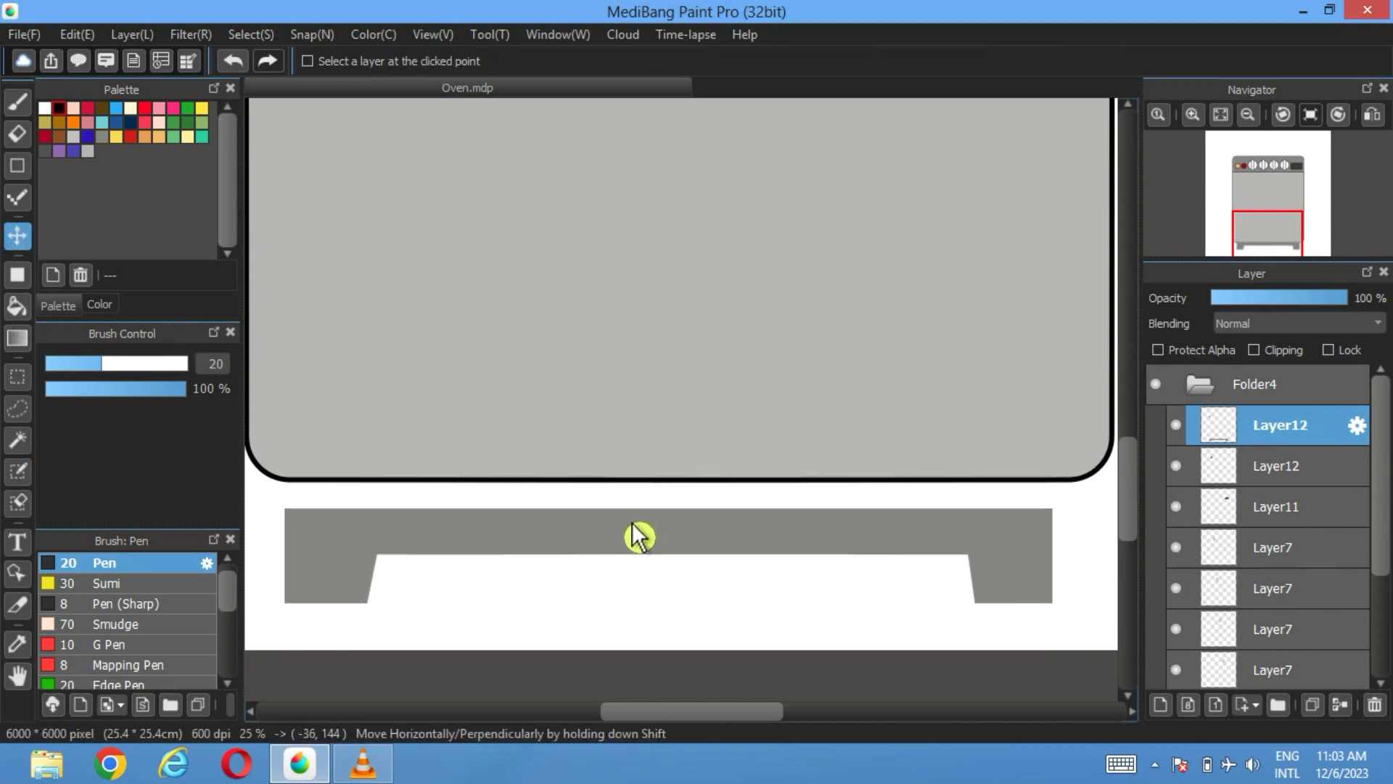
pyautogui.click(22, 440)
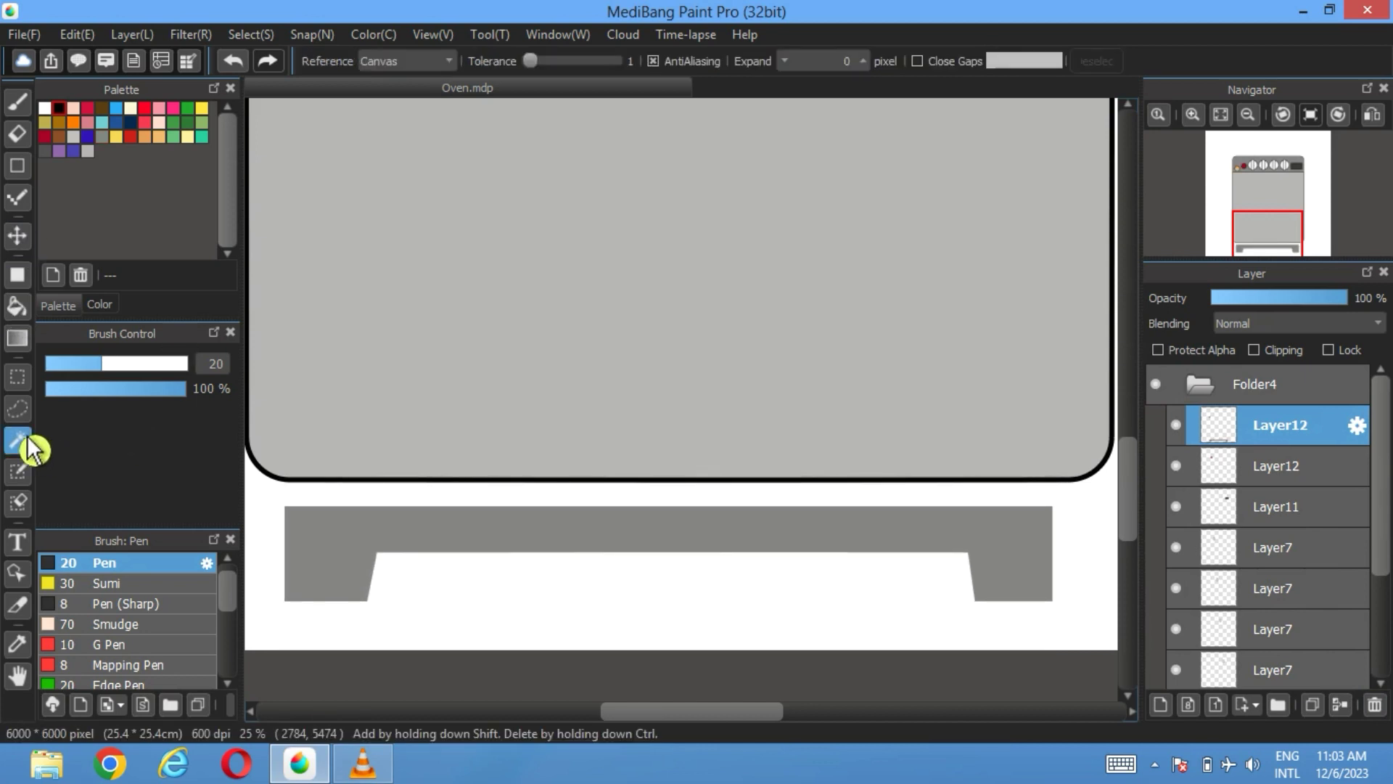
pyautogui.click(343, 540)
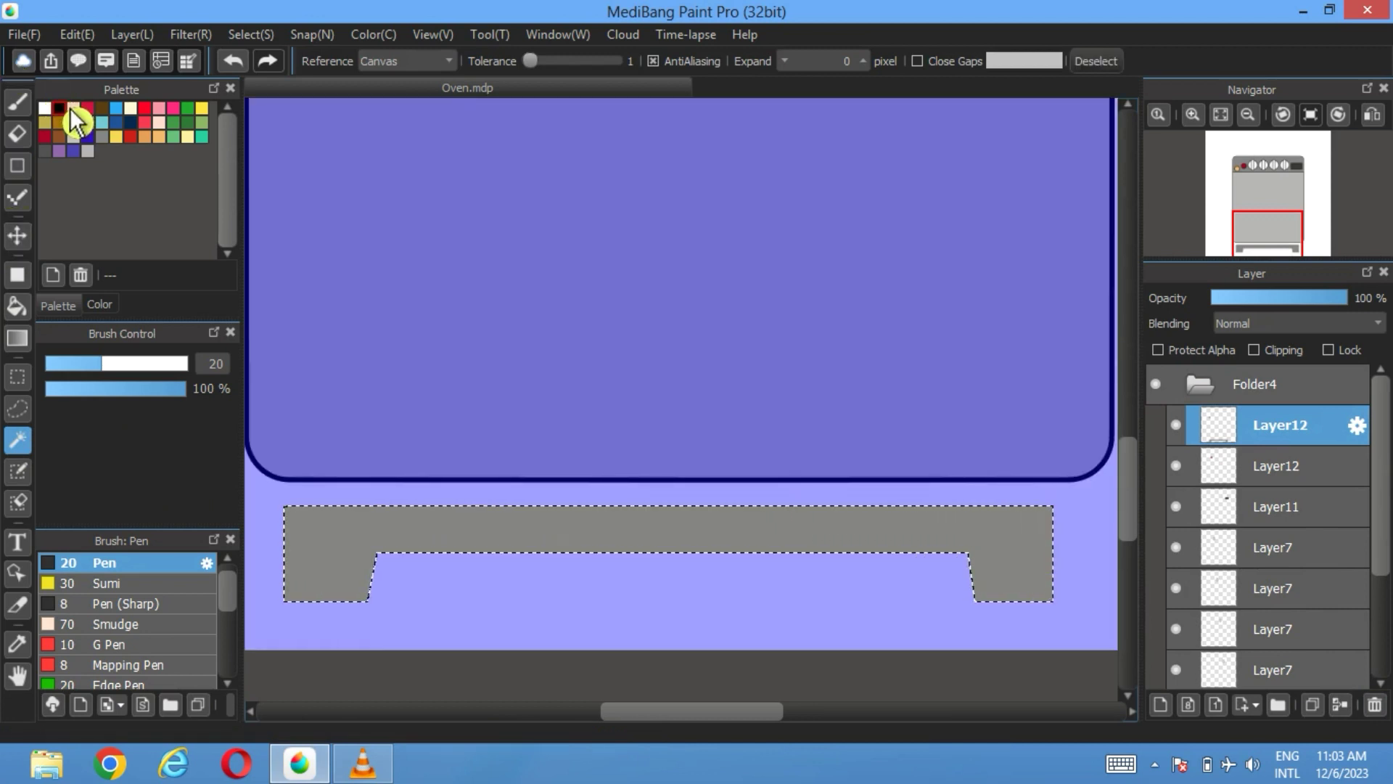
# - Stroke a 20-pixel black border around the feet, deselect, and move Layer12 lower
pyautogui.click(250, 34)
pyautogui.click(274, 358)
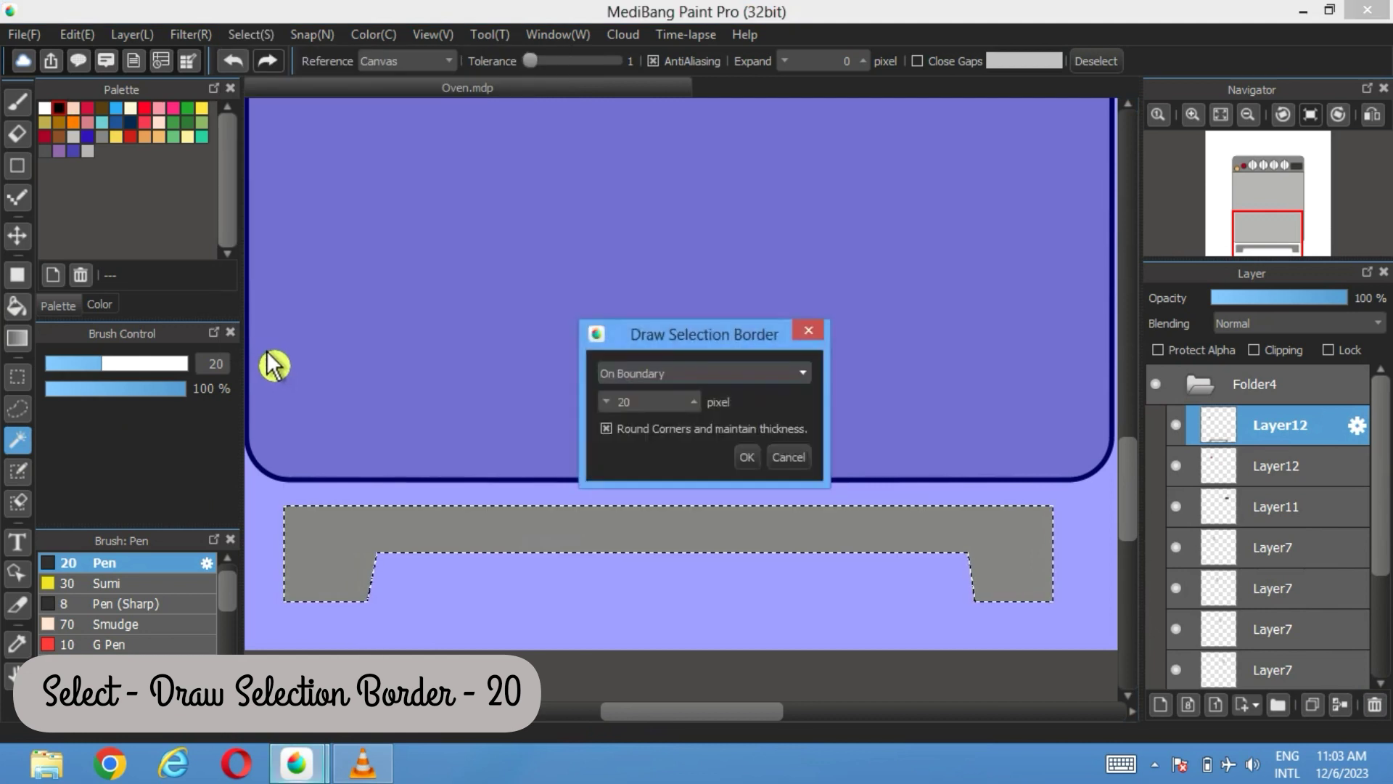
pyautogui.click(748, 458)
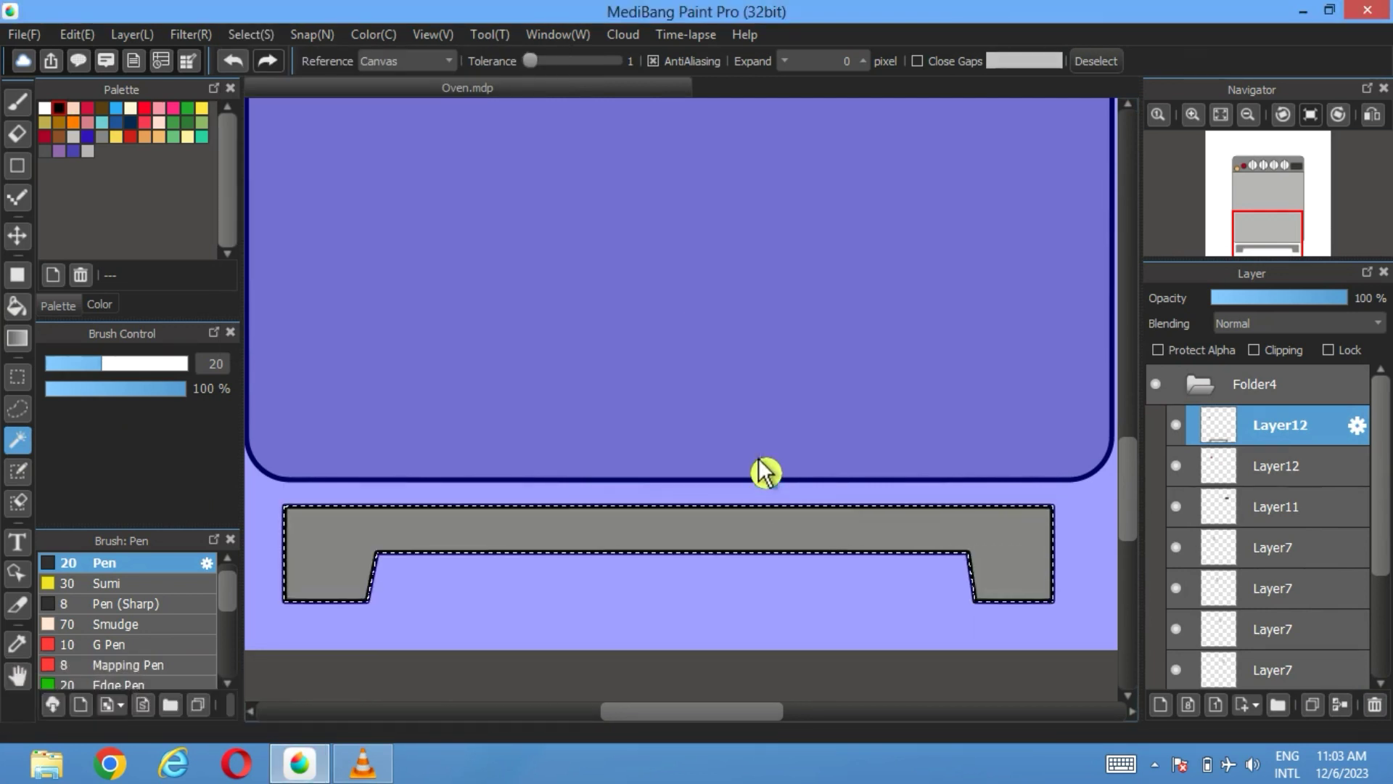
pyautogui.click(1095, 61)
pyautogui.moveTo(1299, 657); pyautogui.dragTo(1300, 657)
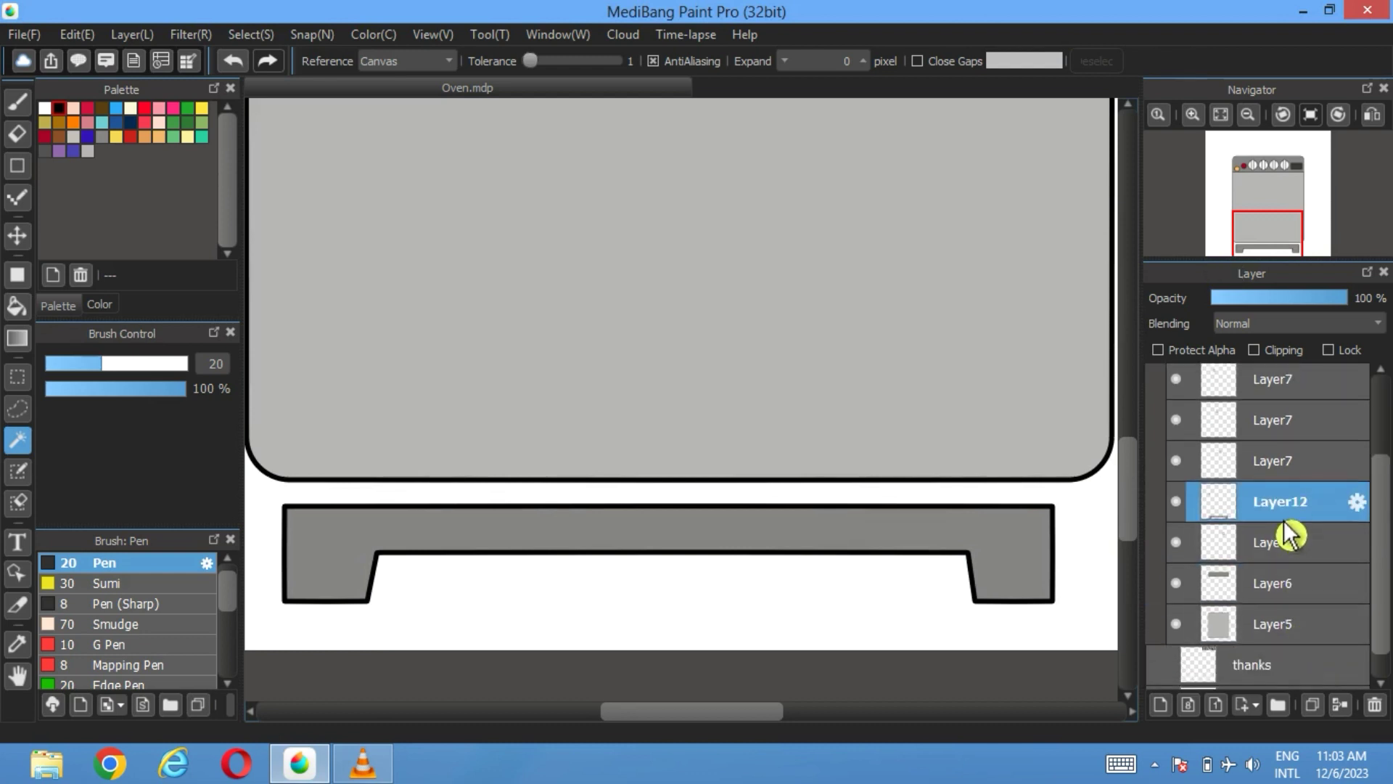
# - Place Layer12 below Layer5, push the stand up under the oven body, and fit the view
pyautogui.moveTo(1283, 521)
pyautogui.mouseDown()
pyautogui.moveTo(1284, 631)
pyautogui.moveTo(1285, 581)
pyautogui.mouseUp()
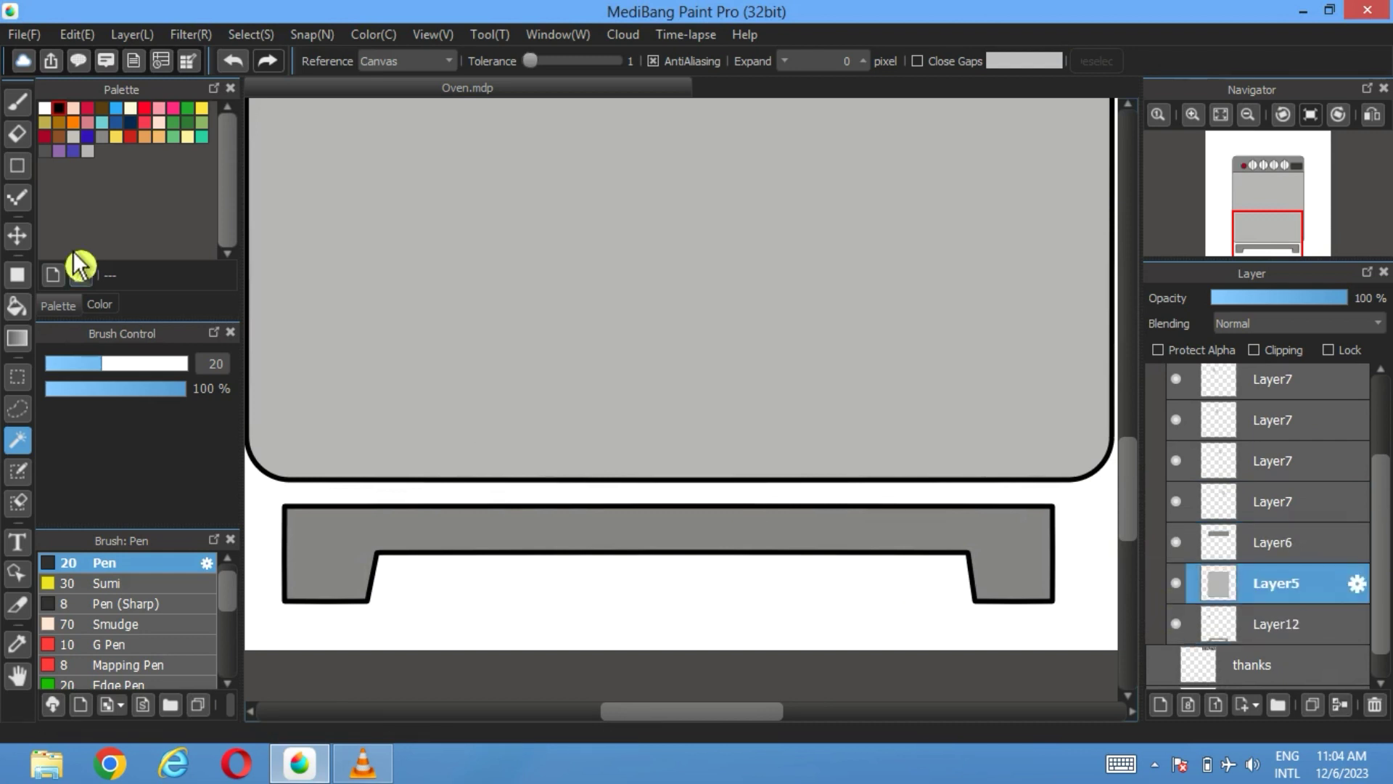
pyautogui.click(18, 235)
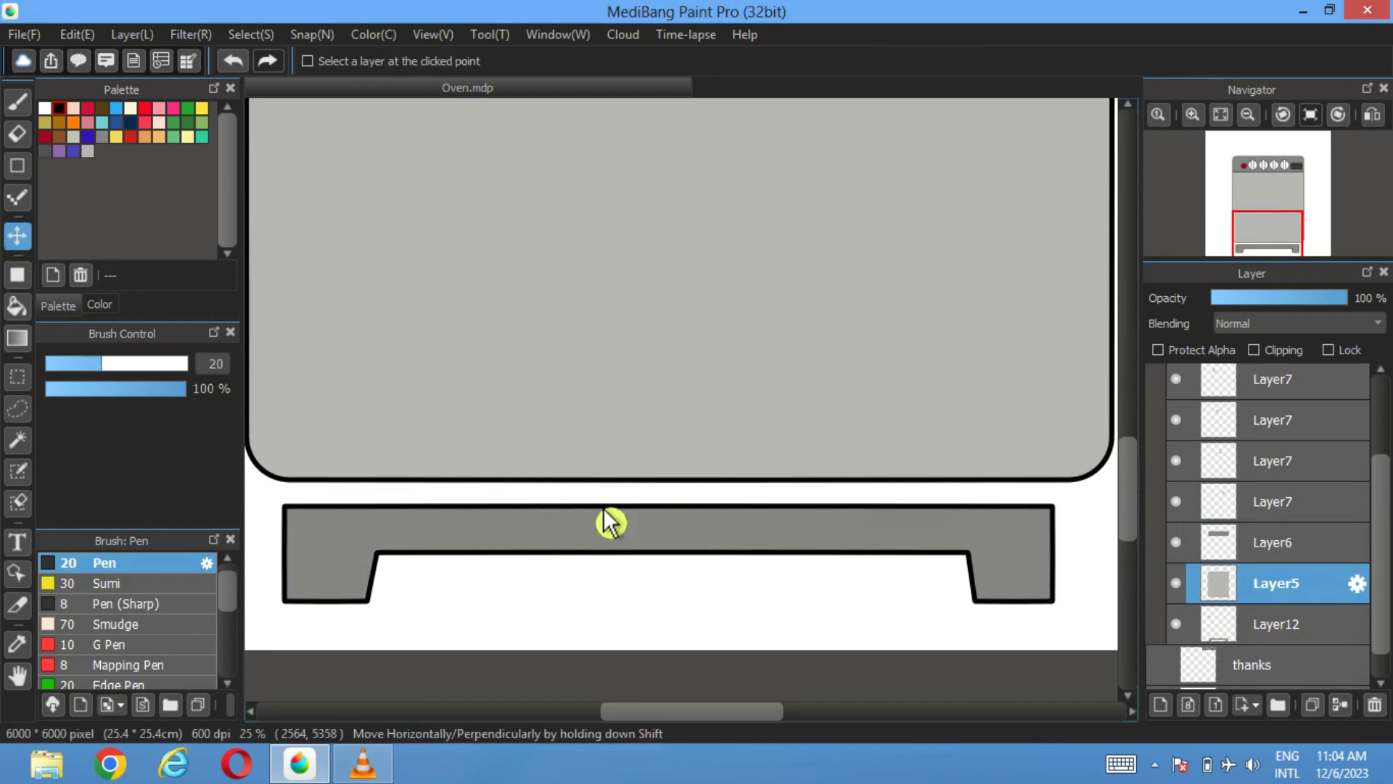
pyautogui.moveTo(638, 563); pyautogui.dragTo(646, 559)
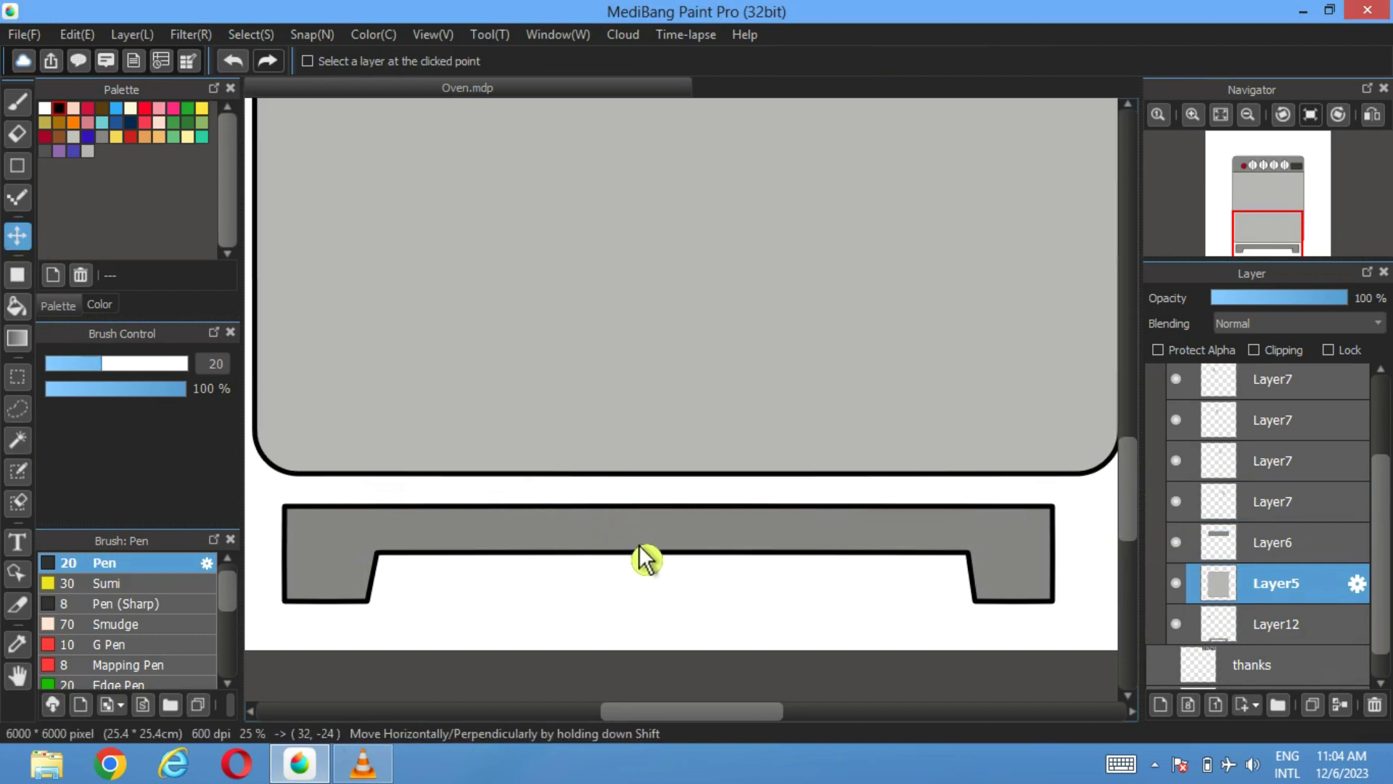
pyautogui.click(233, 62)
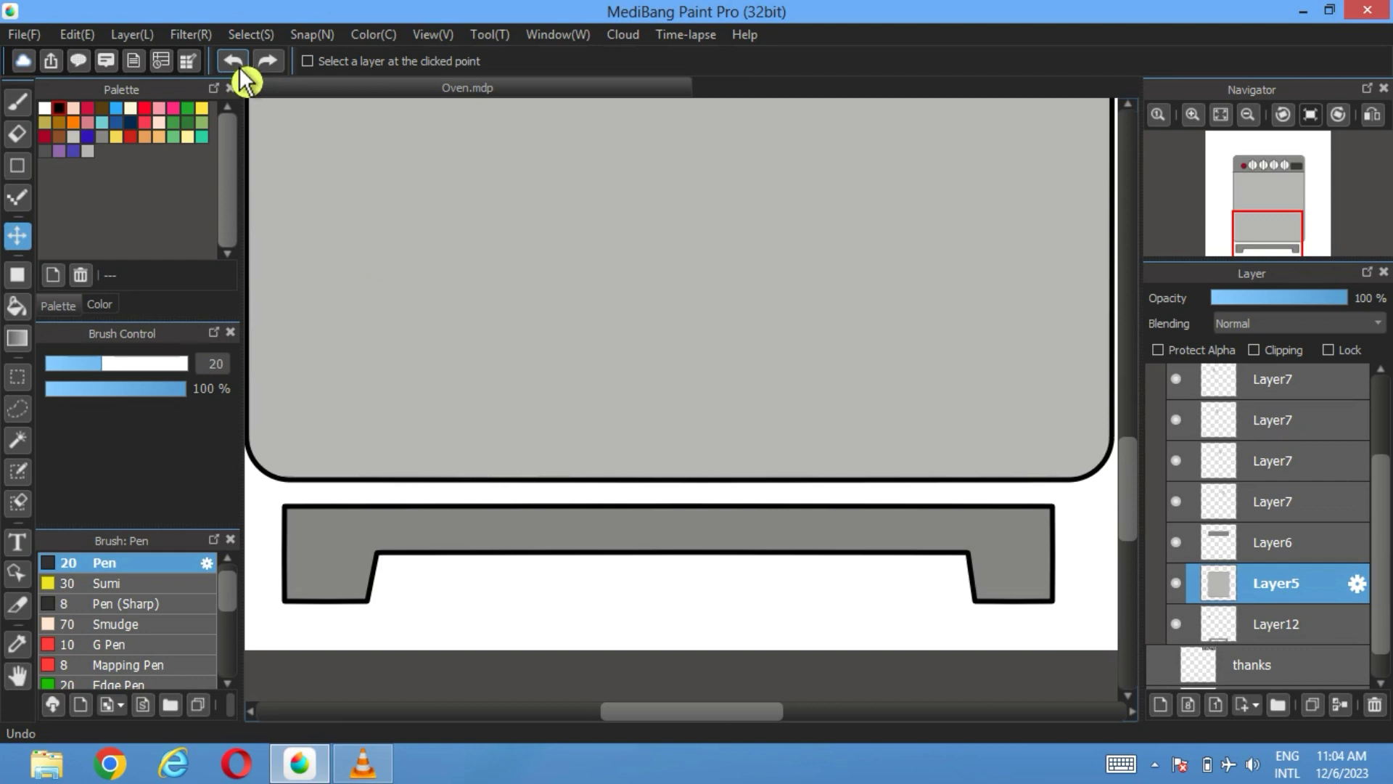
pyautogui.click(1323, 624)
pyautogui.moveTo(850, 552); pyautogui.dragTo(864, 512)
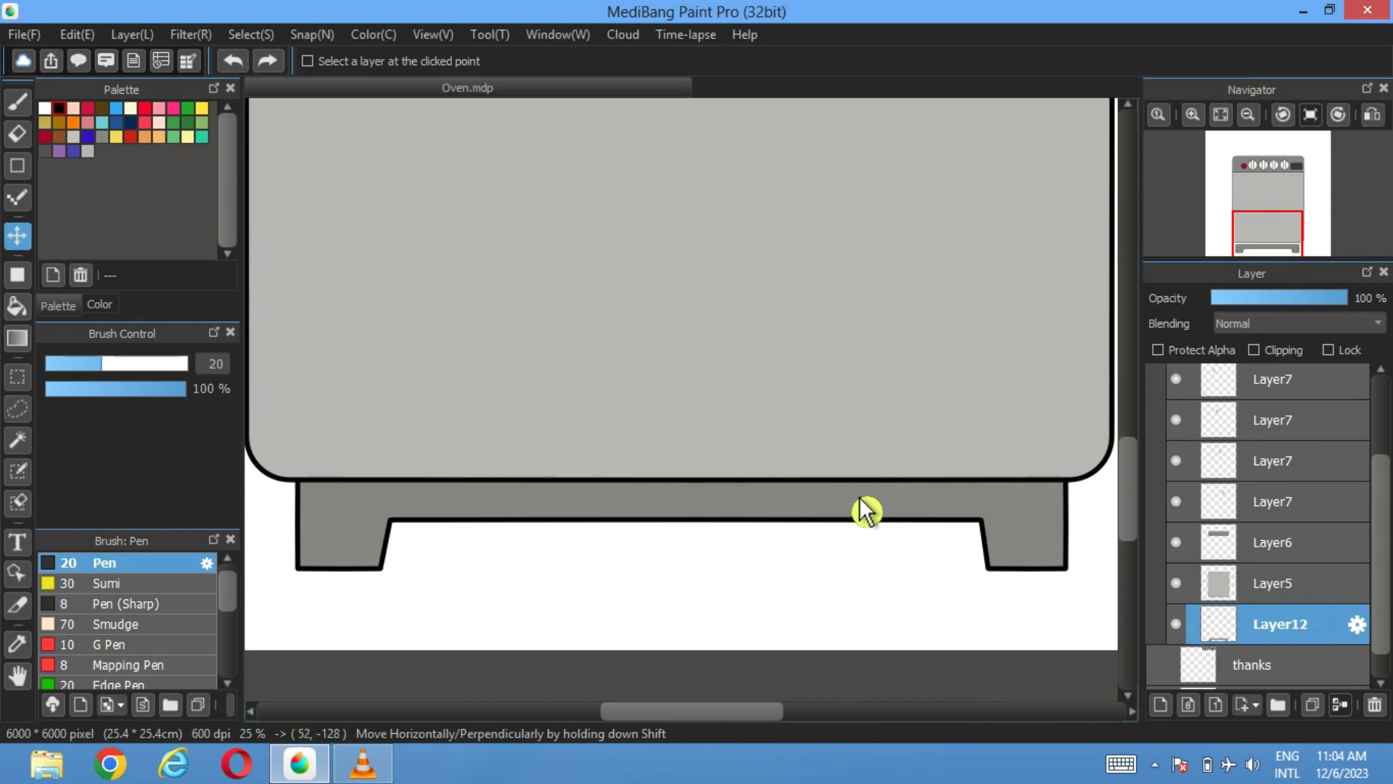
pyautogui.click(1222, 114)
# - In a new folder and layer, draw a thin white rounded-rectangle handle bar on the oven
pyautogui.scroll(3, 1241, 506)
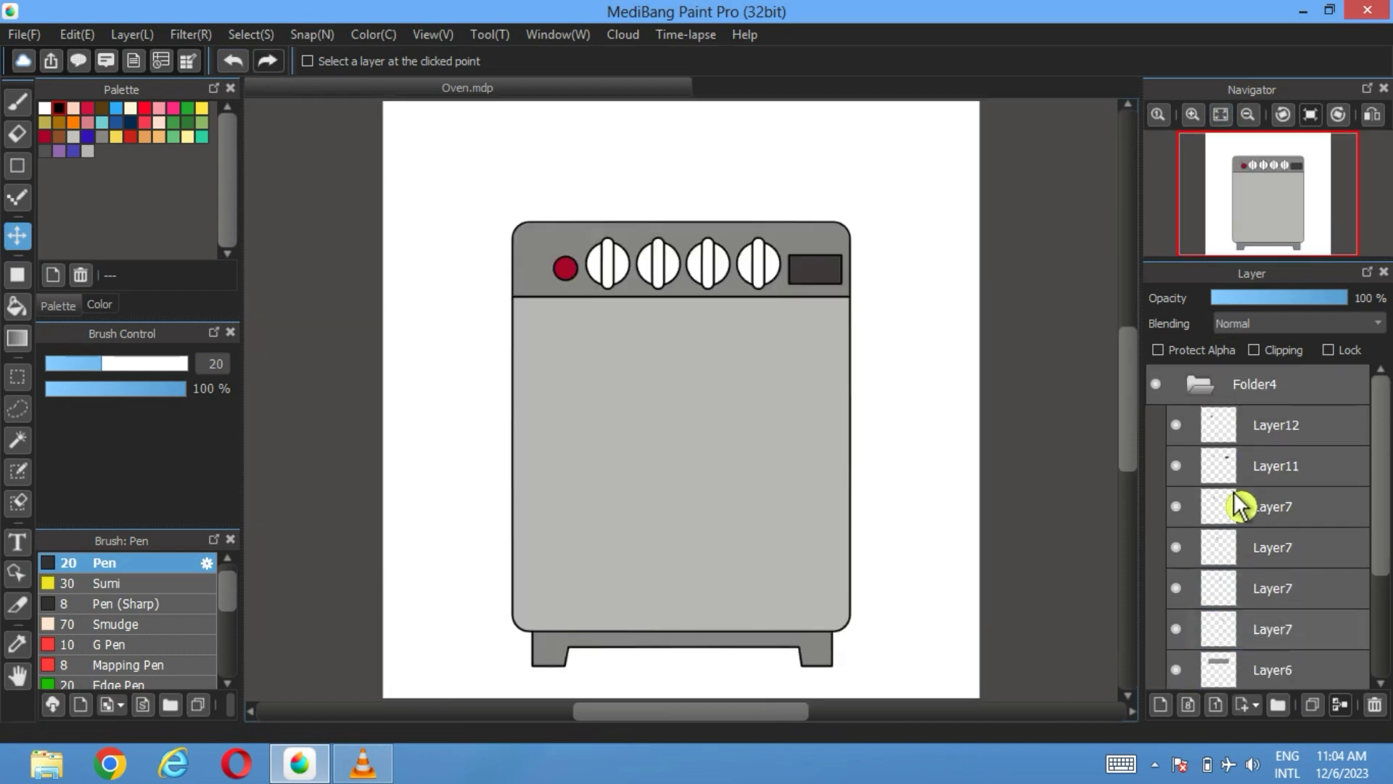
pyautogui.click(1202, 387)
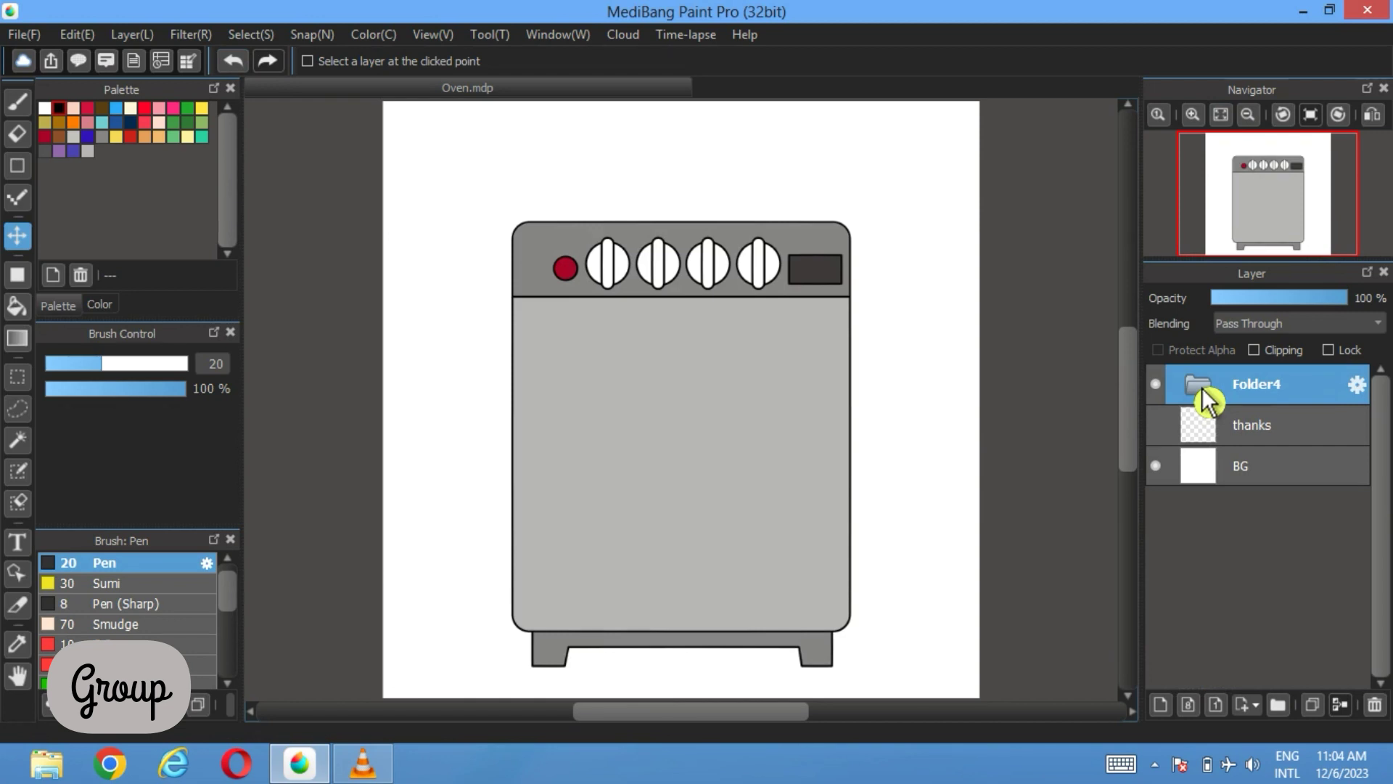
pyautogui.click(1278, 705)
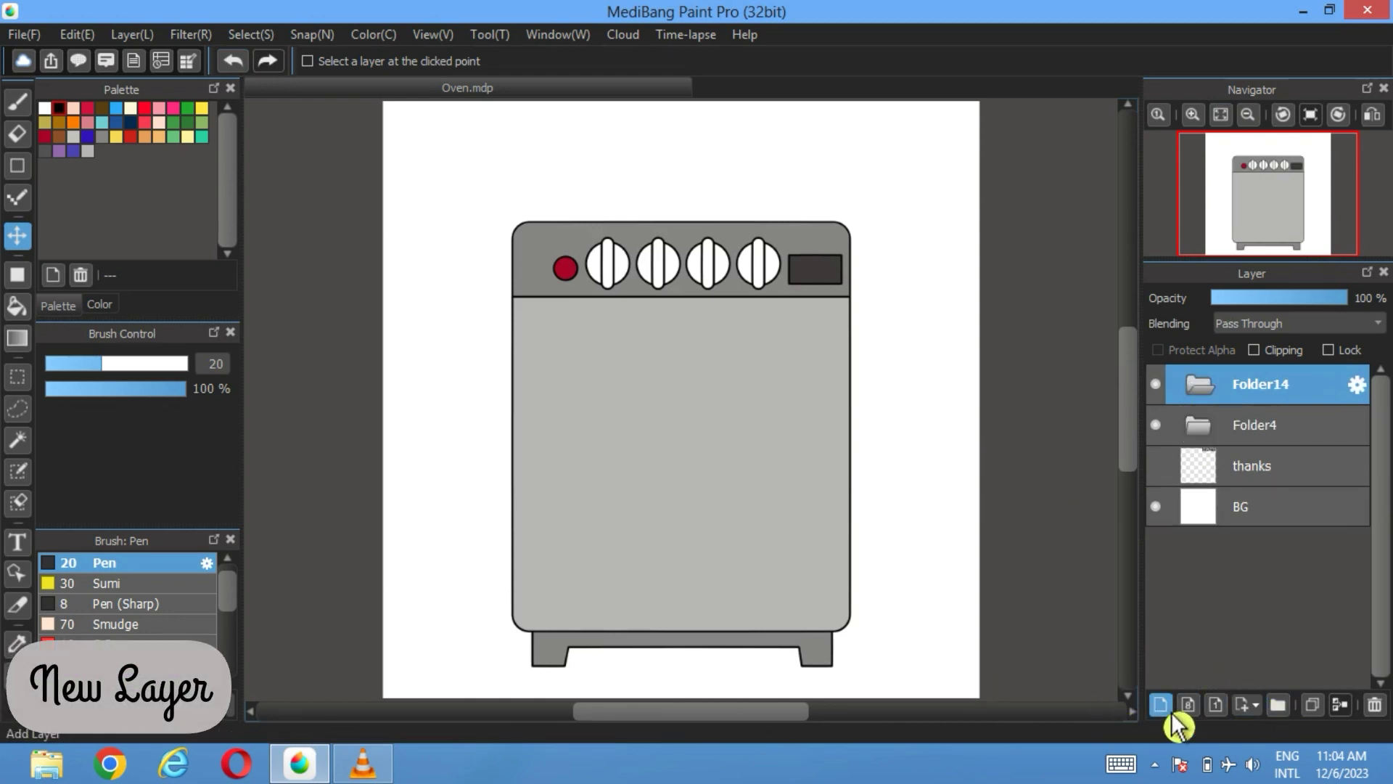
pyautogui.click(1163, 707)
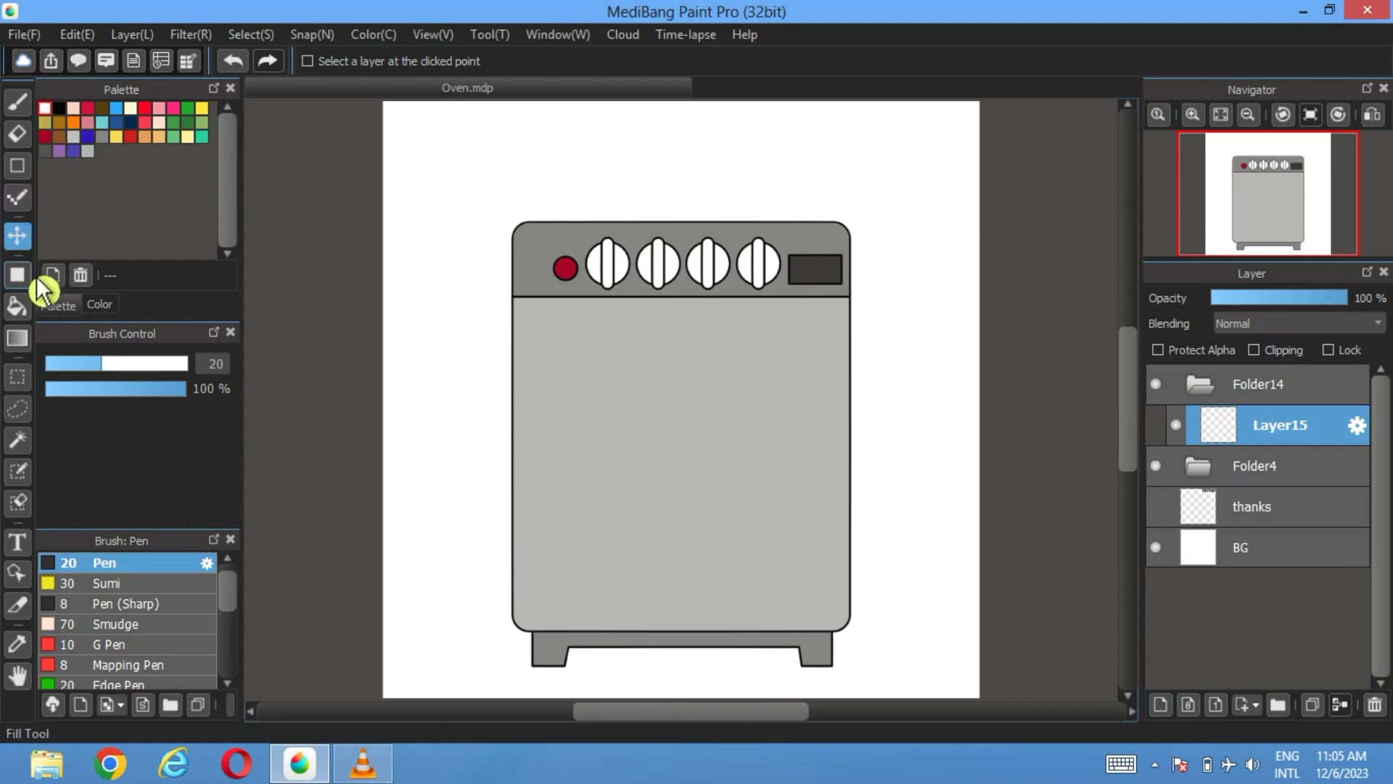
pyautogui.click(17, 274)
pyautogui.click(614, 62)
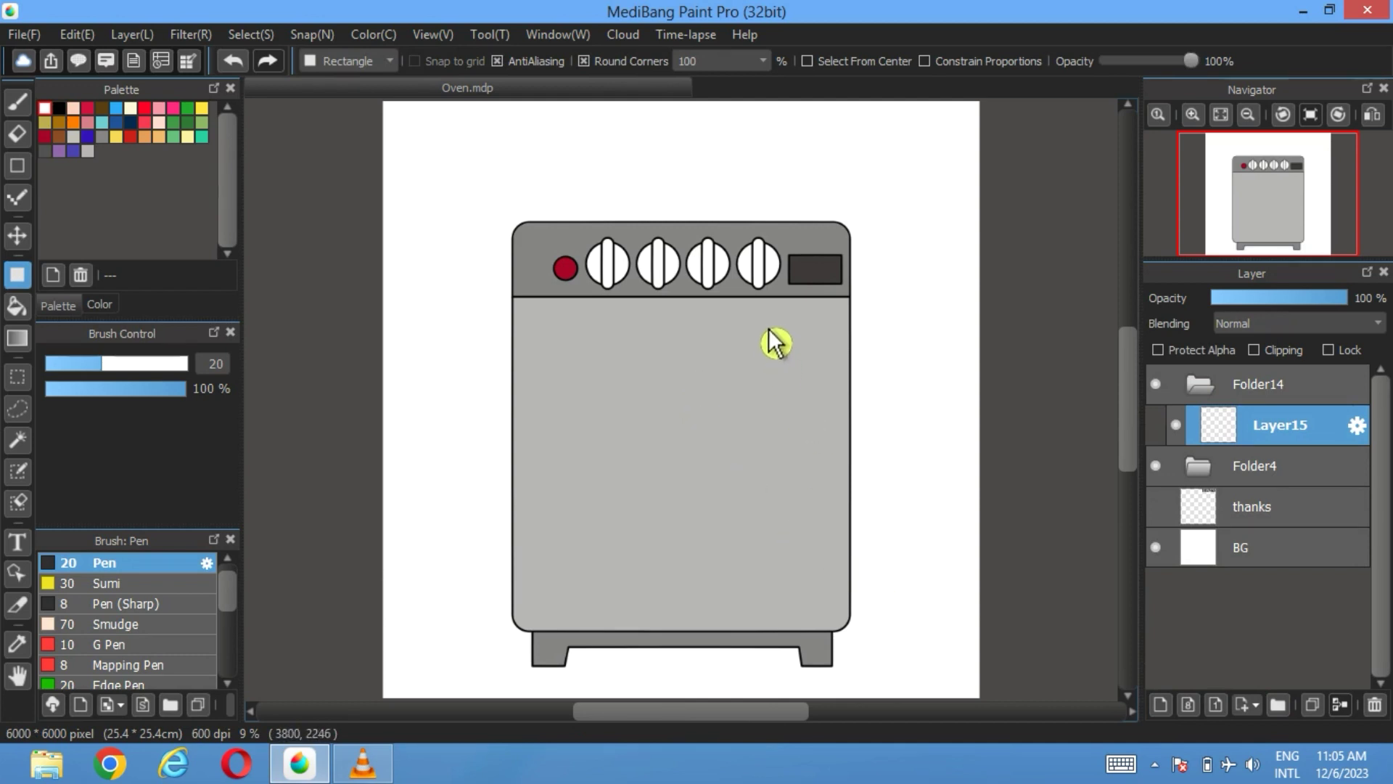
pyautogui.moveTo(770, 328); pyautogui.dragTo(588, 342)
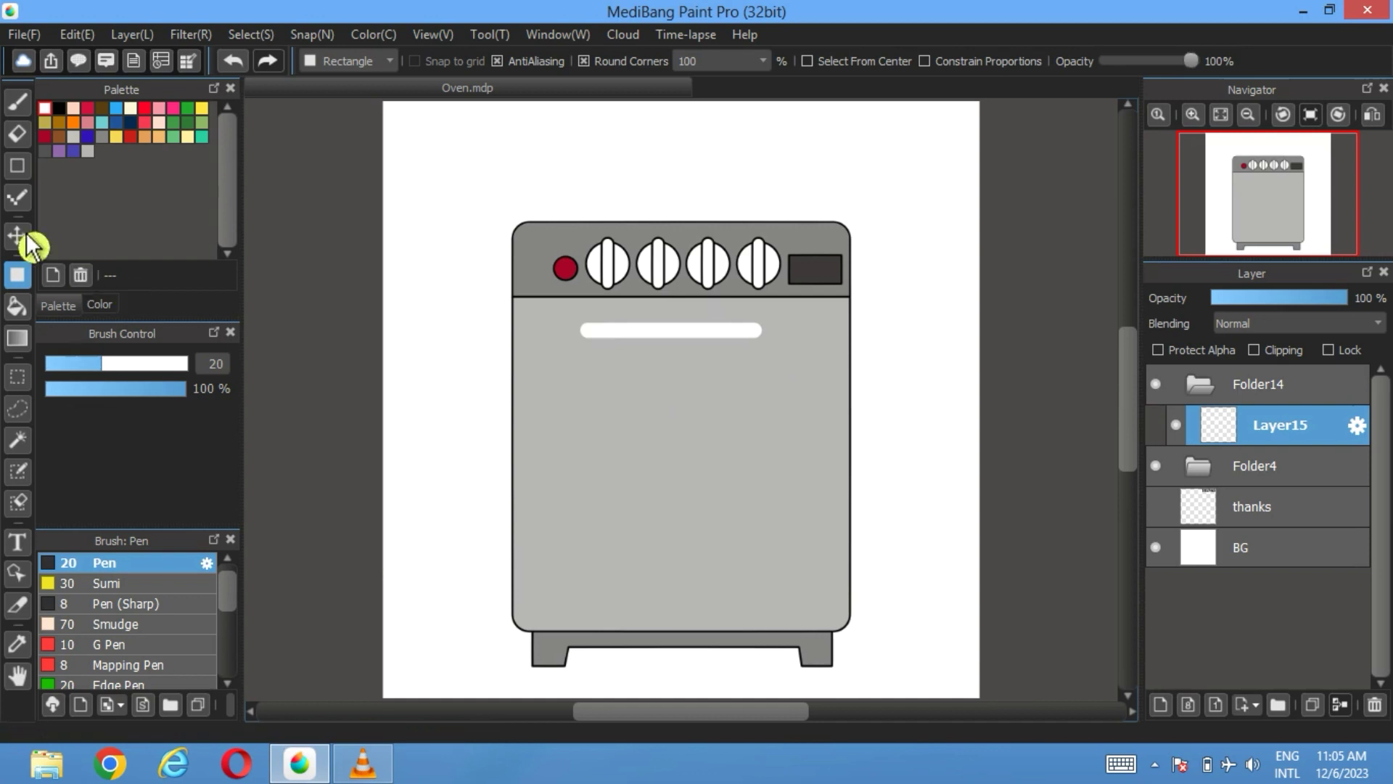
# - Give the handle bar a 20-pixel black border and shift it slightly right and down
pyautogui.click(21, 441)
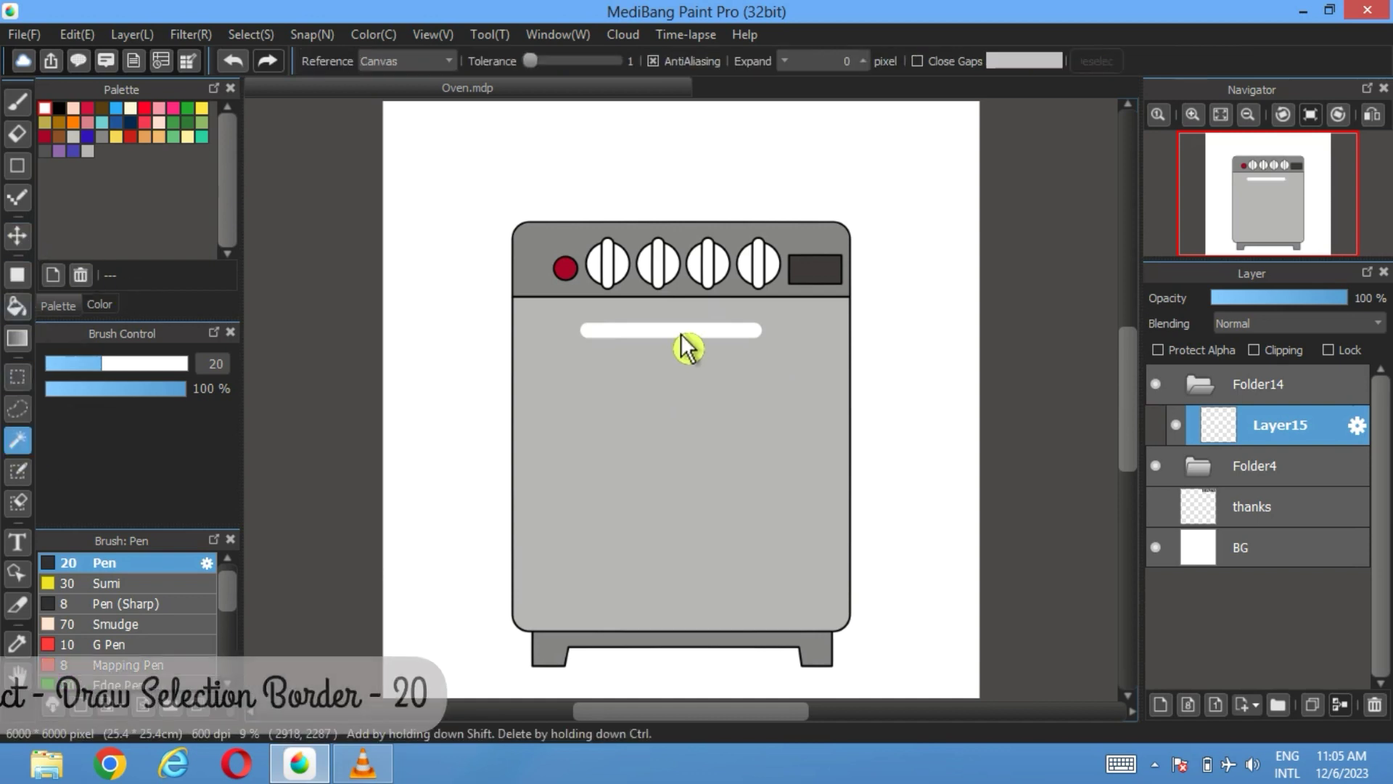
pyautogui.click(677, 333)
pyautogui.click(250, 34)
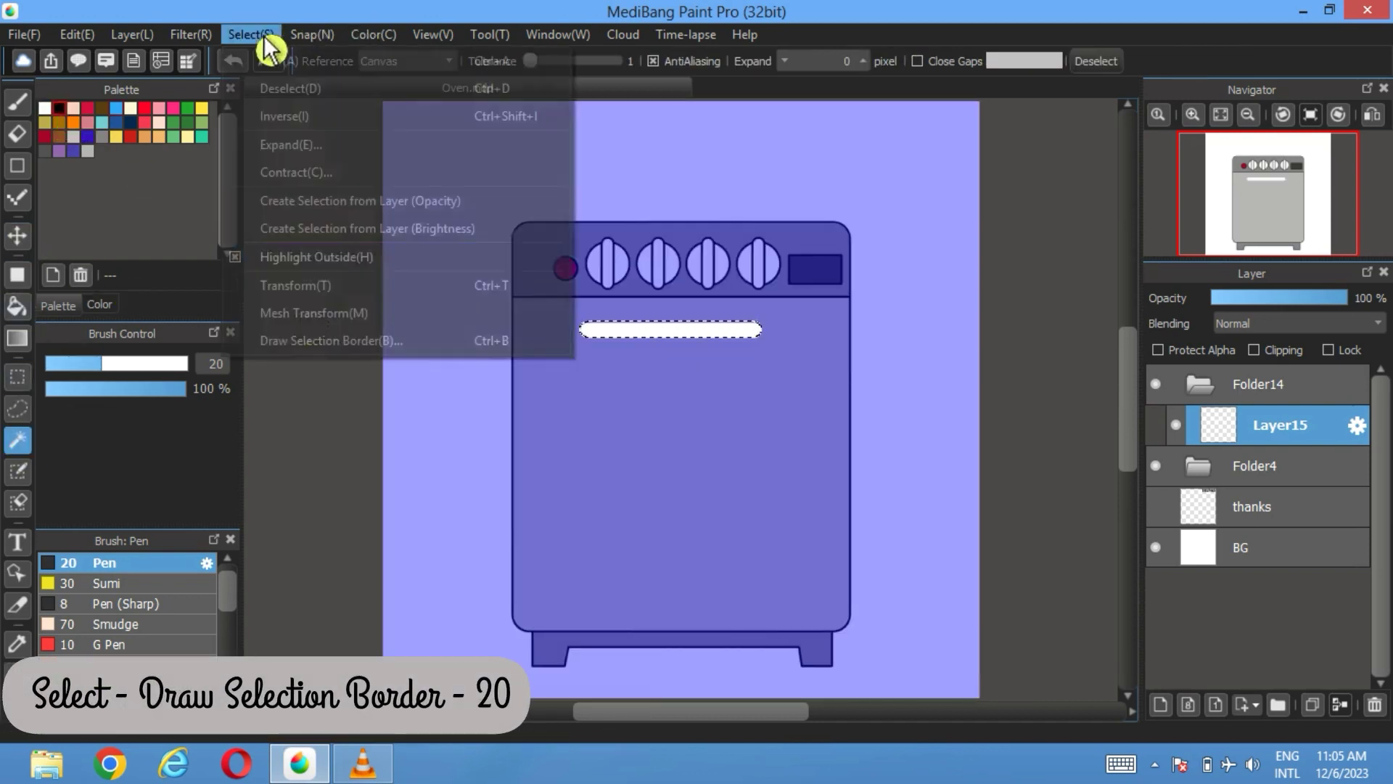
pyautogui.click(312, 340)
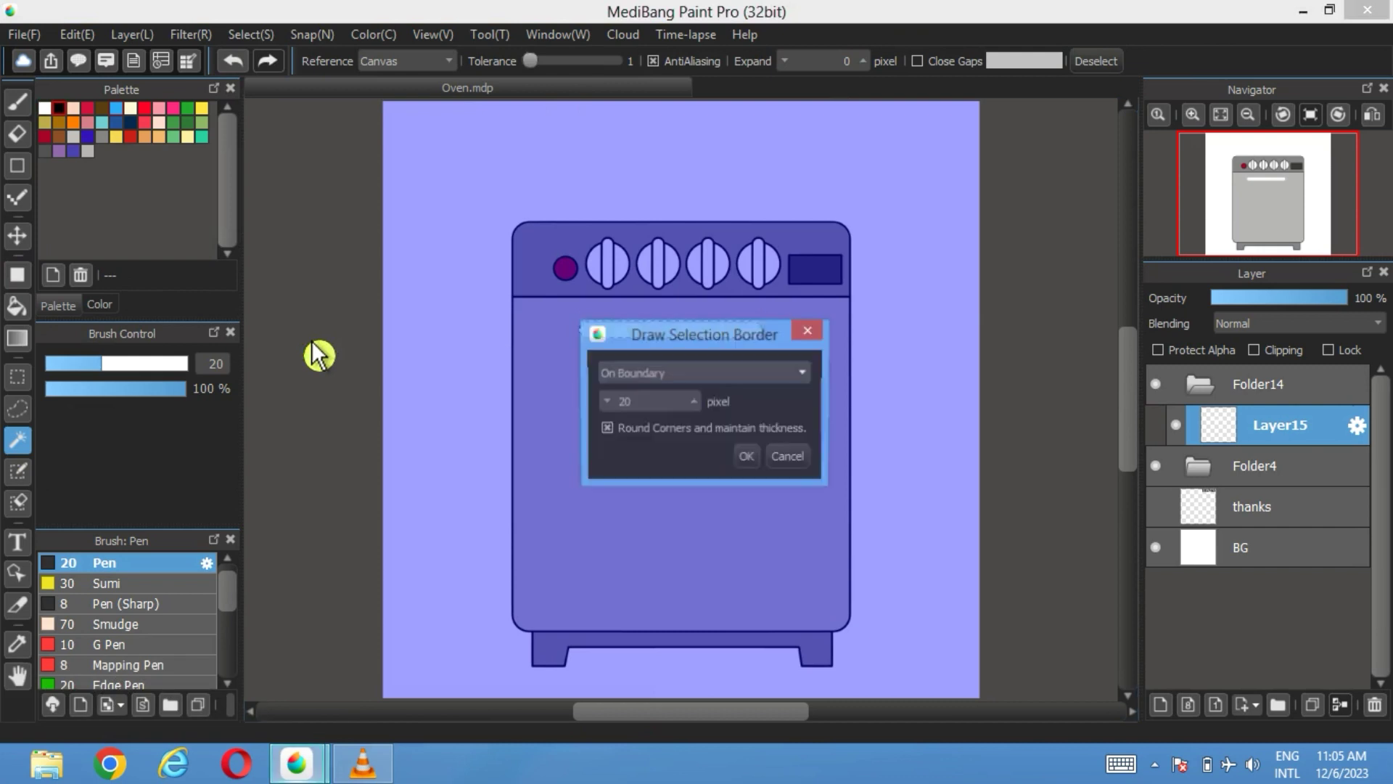
pyautogui.click(747, 457)
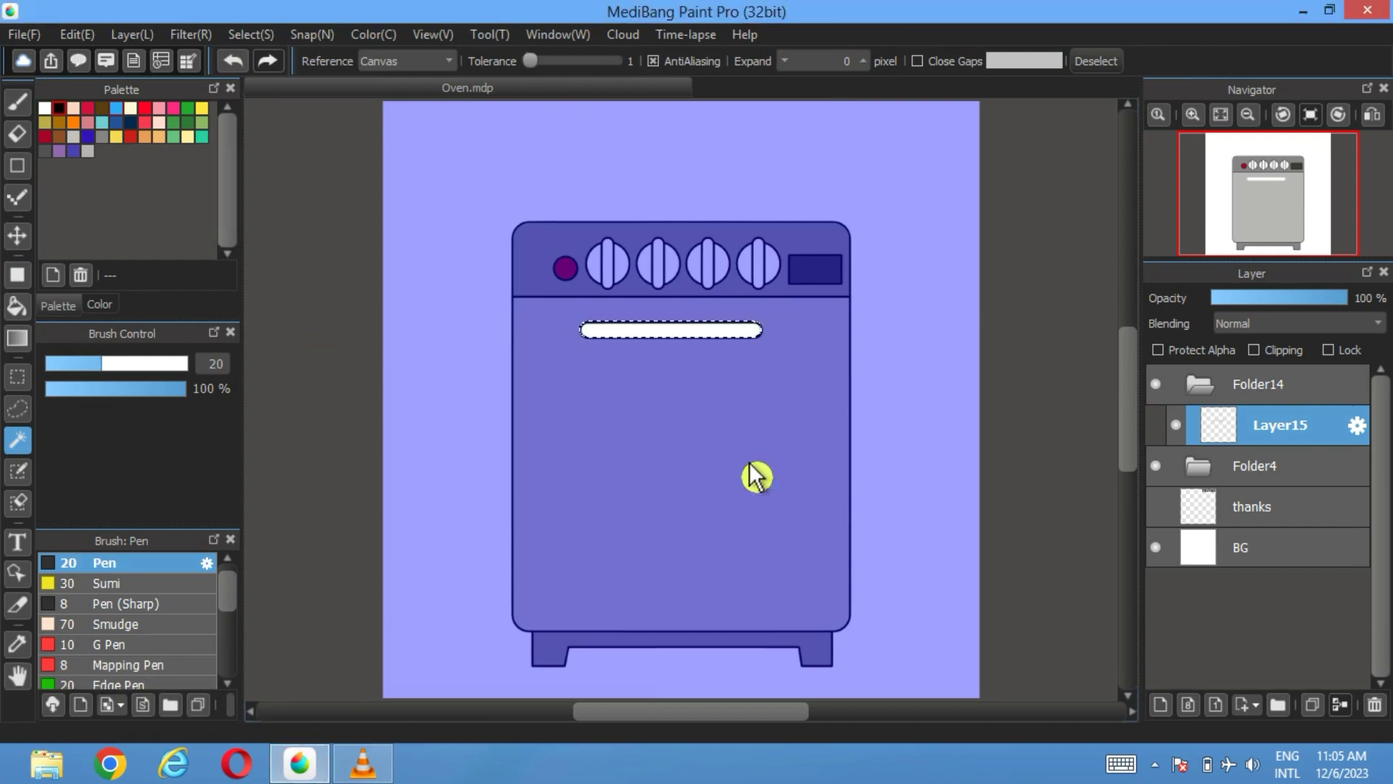
pyautogui.click(1098, 62)
pyautogui.click(17, 235)
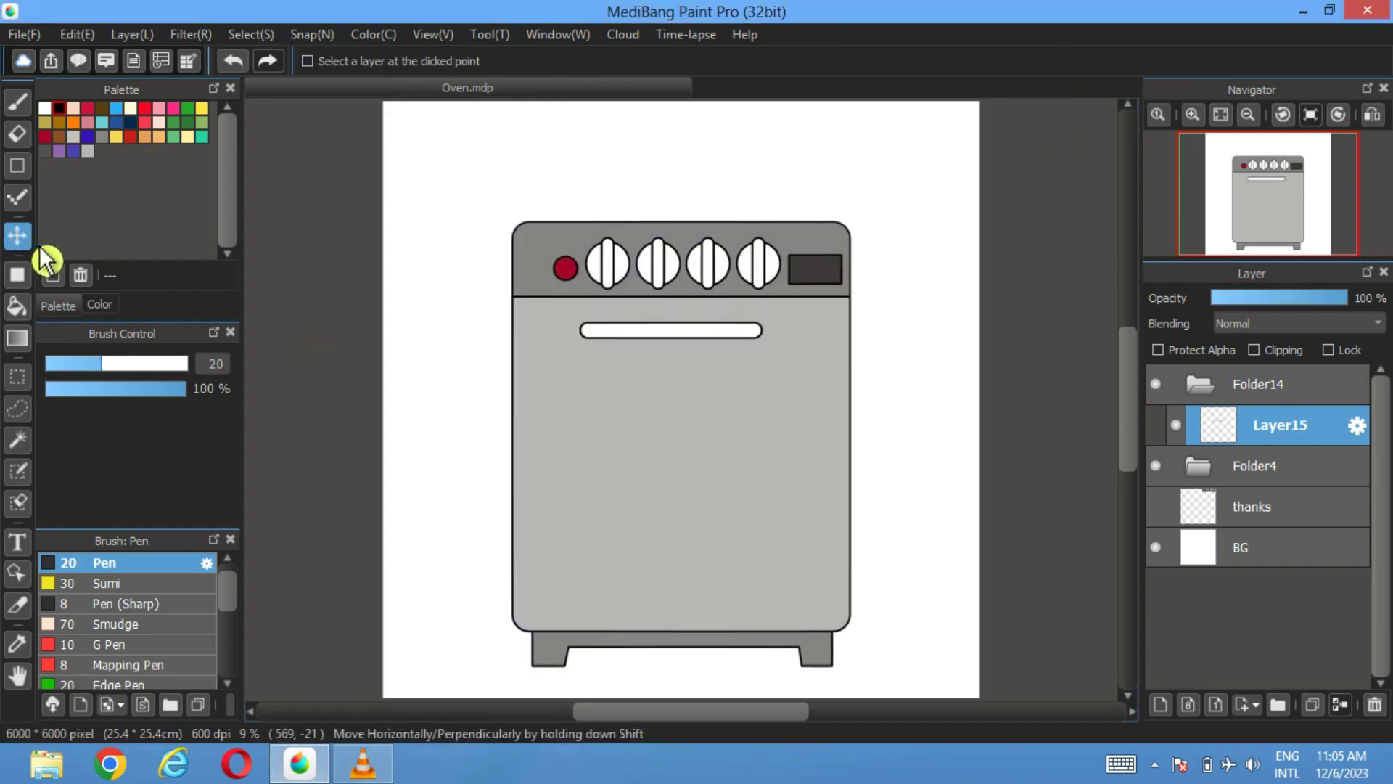
pyautogui.moveTo(651, 335); pyautogui.dragTo(664, 347)
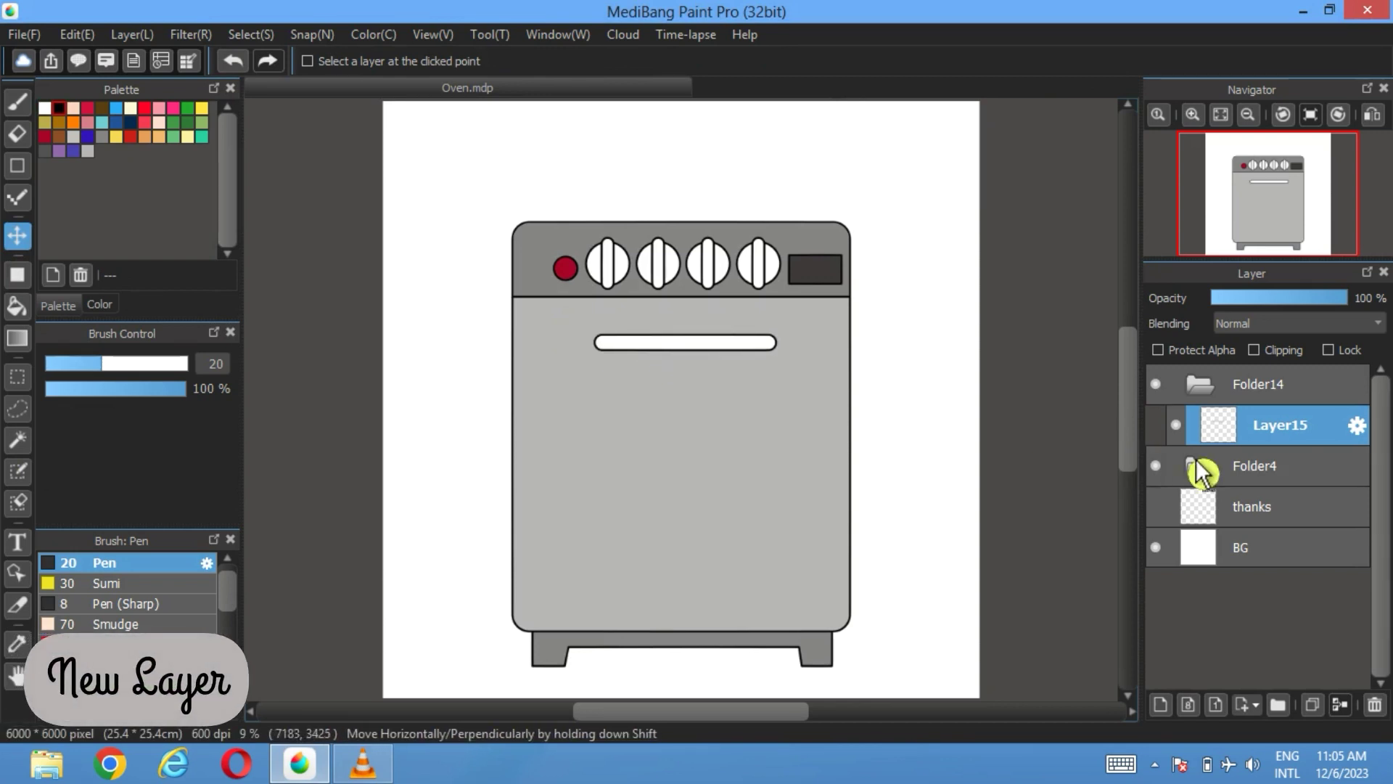
# - On new Layer16, draw a white rectangle with corner rounding 10 as the window and position it
pyautogui.click(1161, 704)
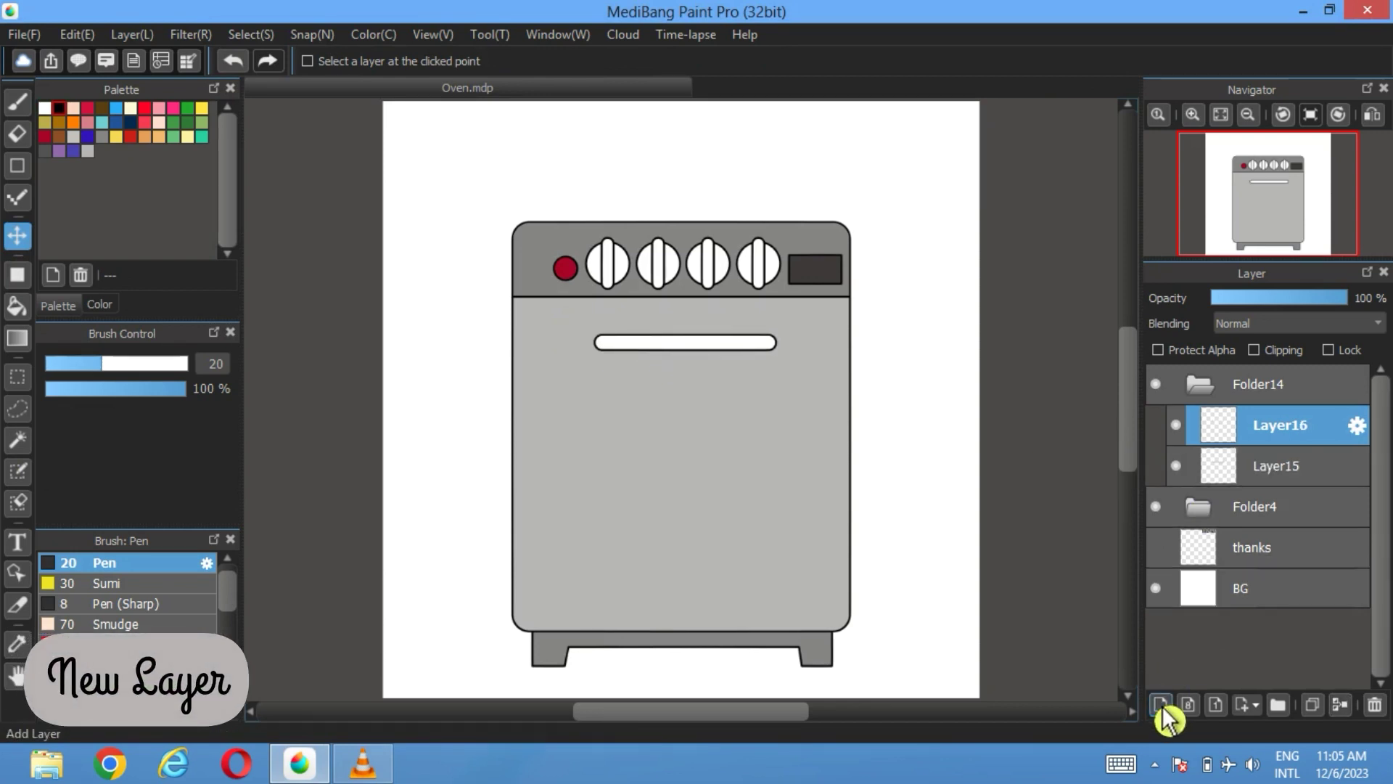
pyautogui.click(29, 283)
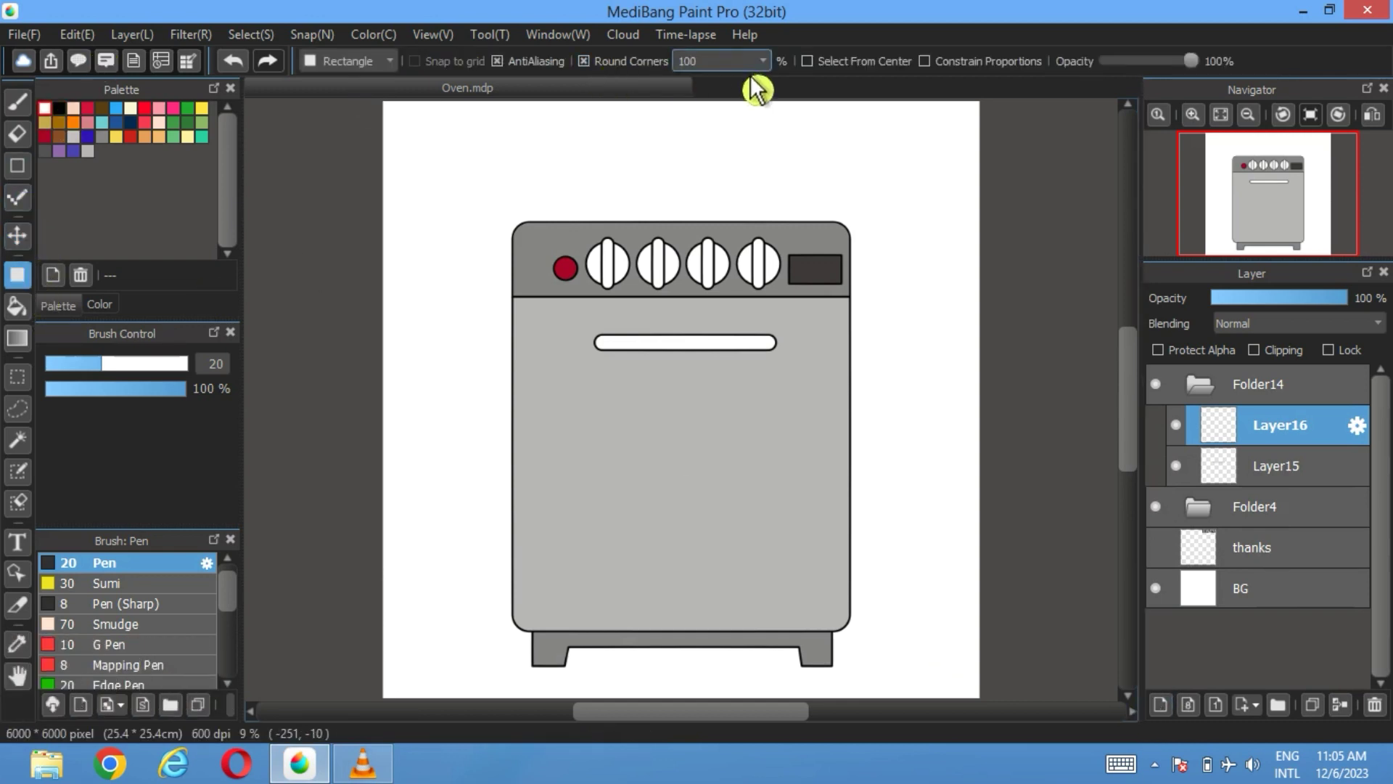
pyautogui.doubleClick(718, 64)
pyautogui.write('10')
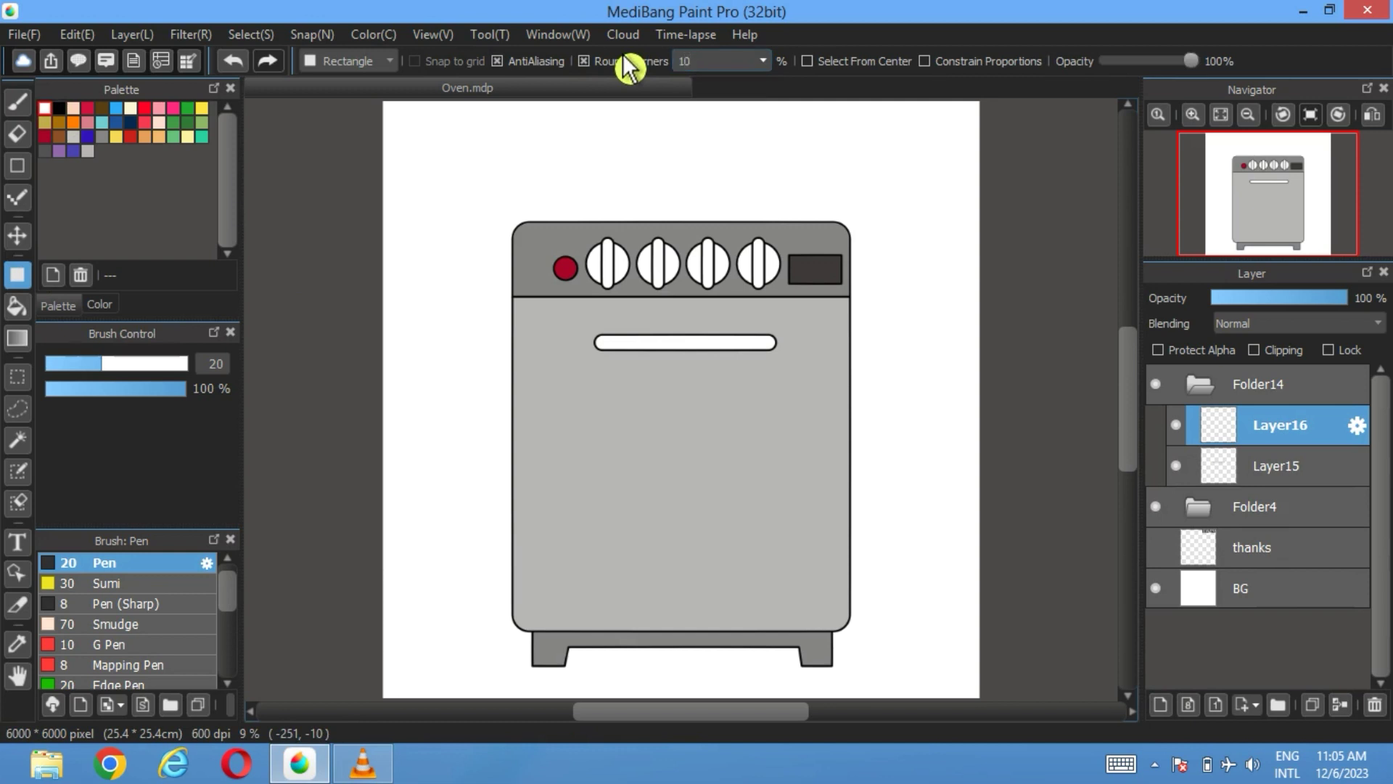
pyautogui.moveTo(810, 387); pyautogui.dragTo(566, 609)
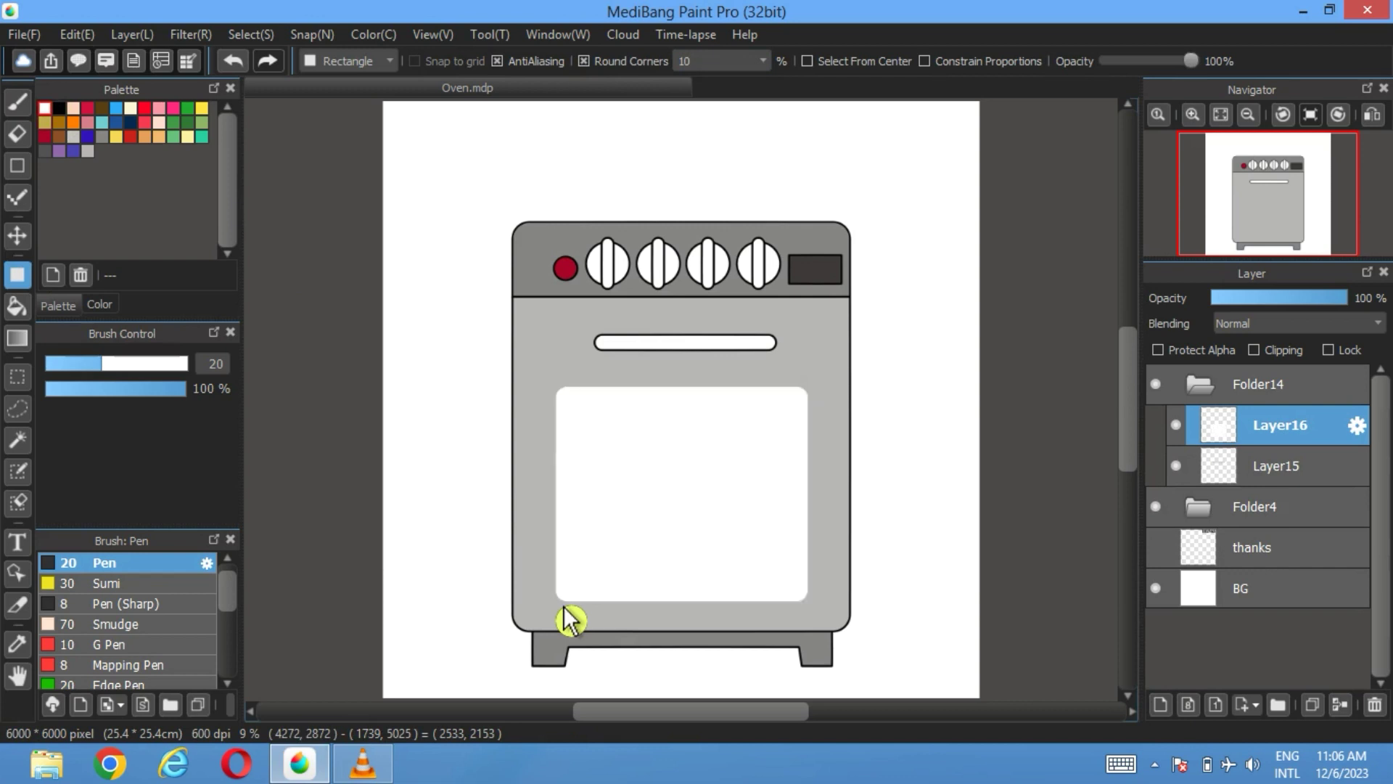
pyautogui.click(17, 235)
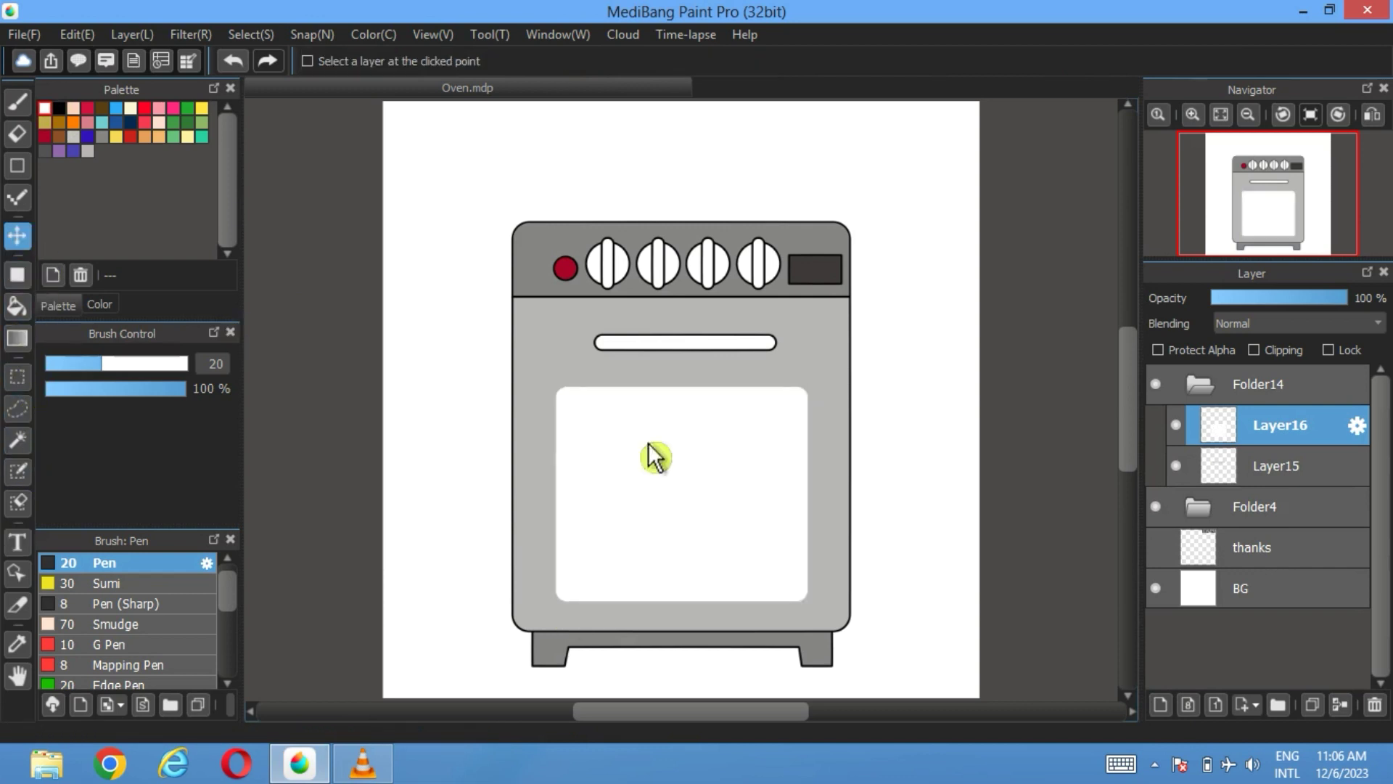
pyautogui.moveTo(756, 516); pyautogui.dragTo(770, 508)
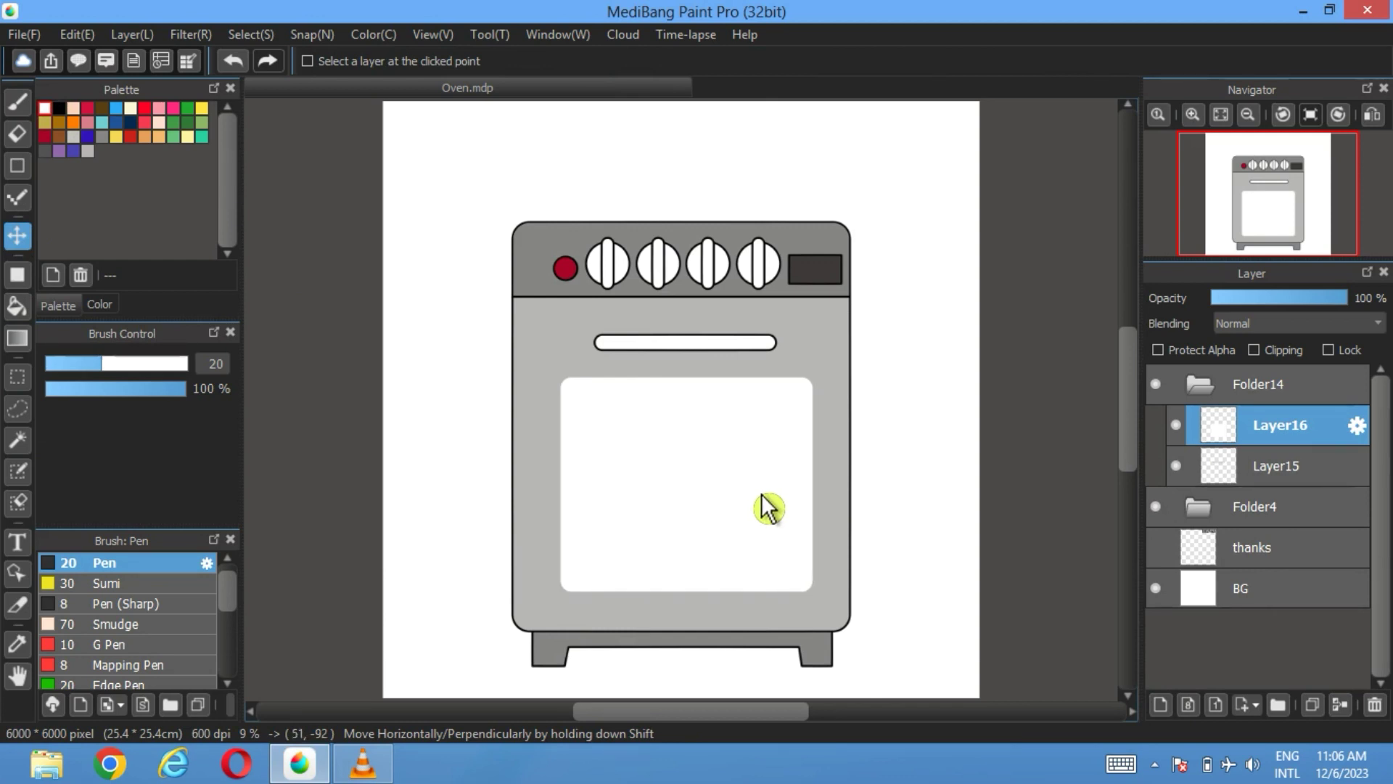
pyautogui.moveTo(766, 508); pyautogui.dragTo(762, 507)
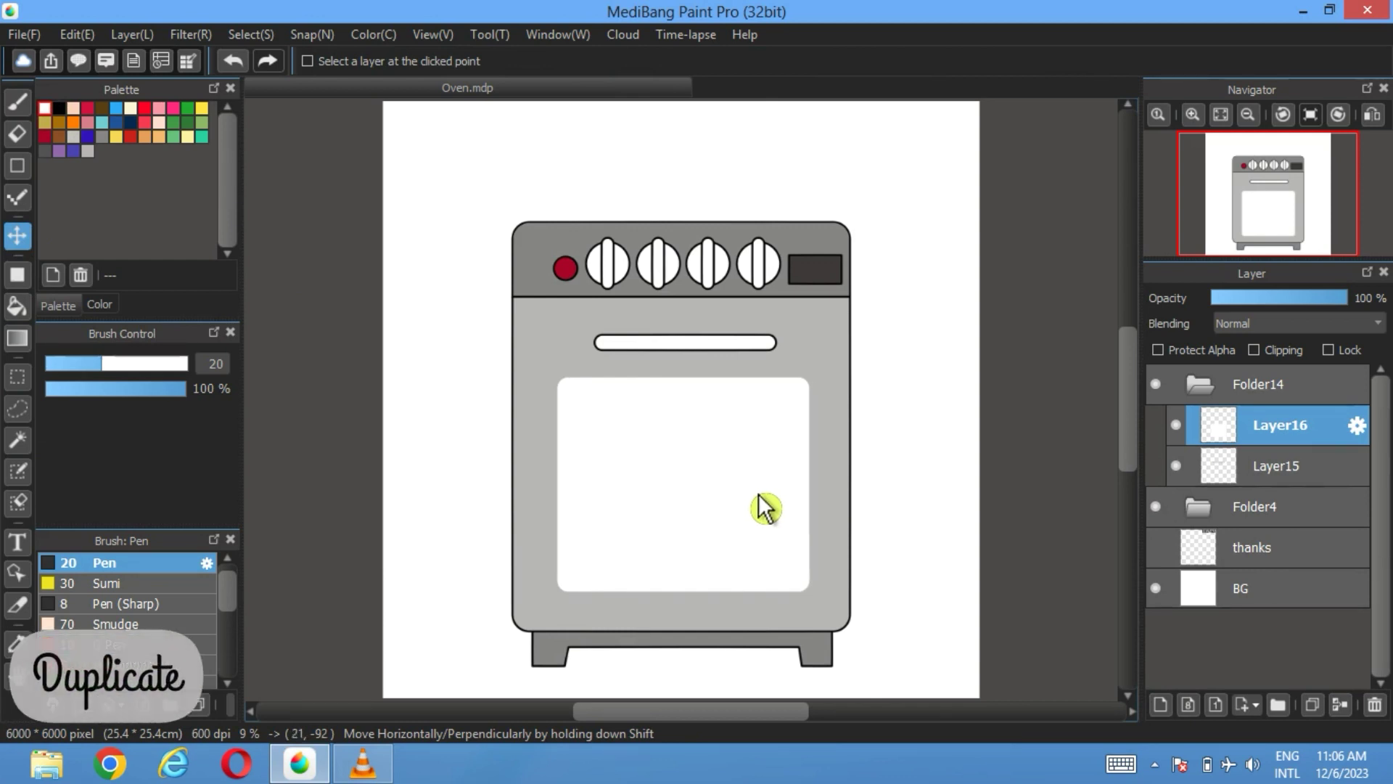
# - Duplicate the window layer, save a teal swatch, and bucket-fill the copy teal
pyautogui.click(1313, 706)
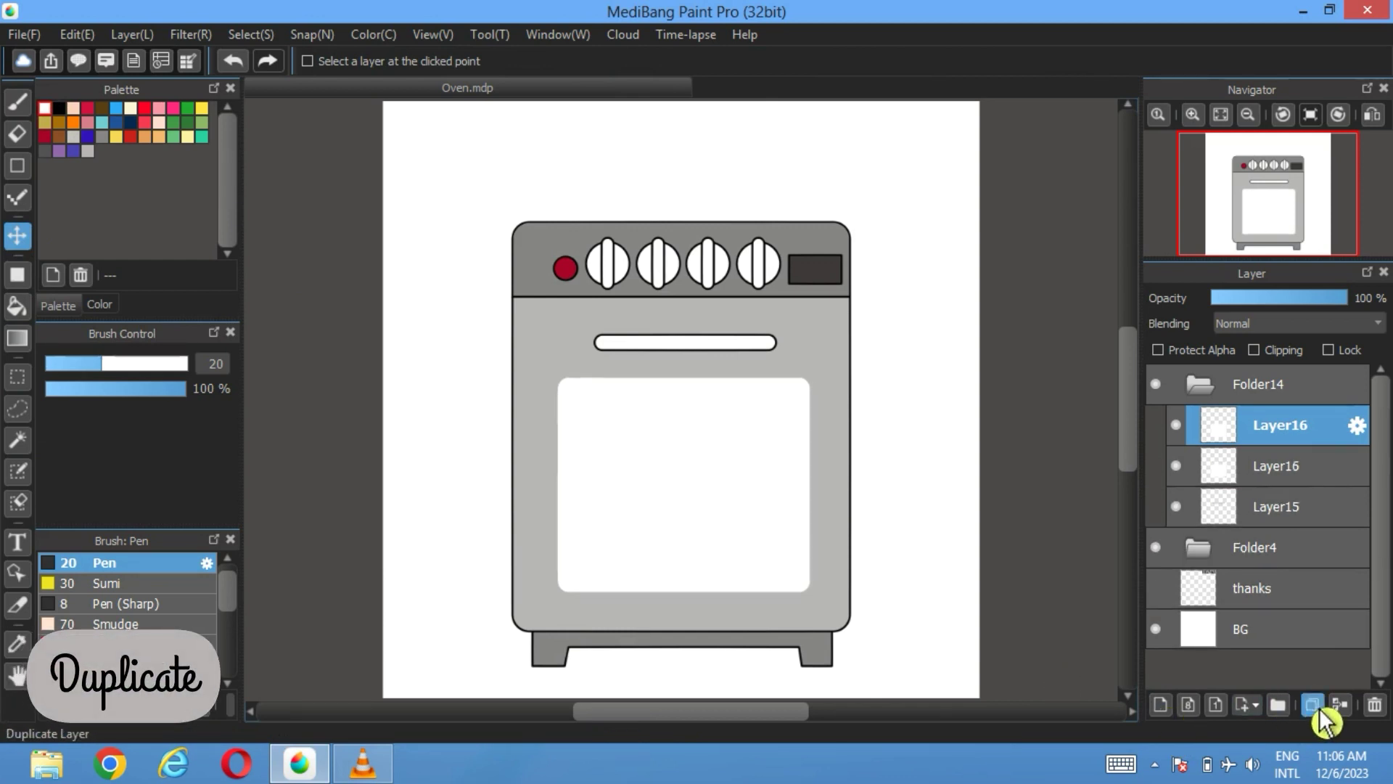
pyautogui.click(116, 109)
pyautogui.click(100, 305)
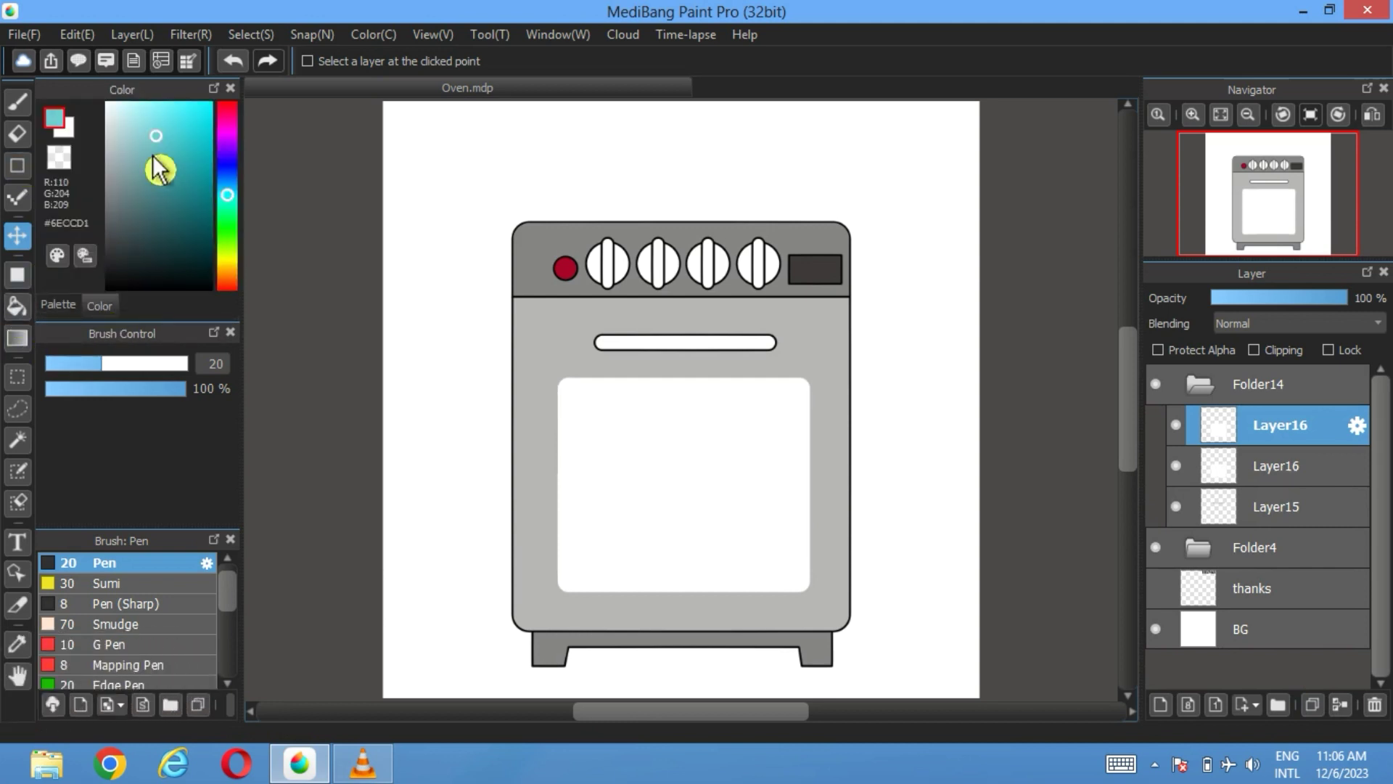
pyautogui.moveTo(155, 138); pyautogui.dragTo(187, 171)
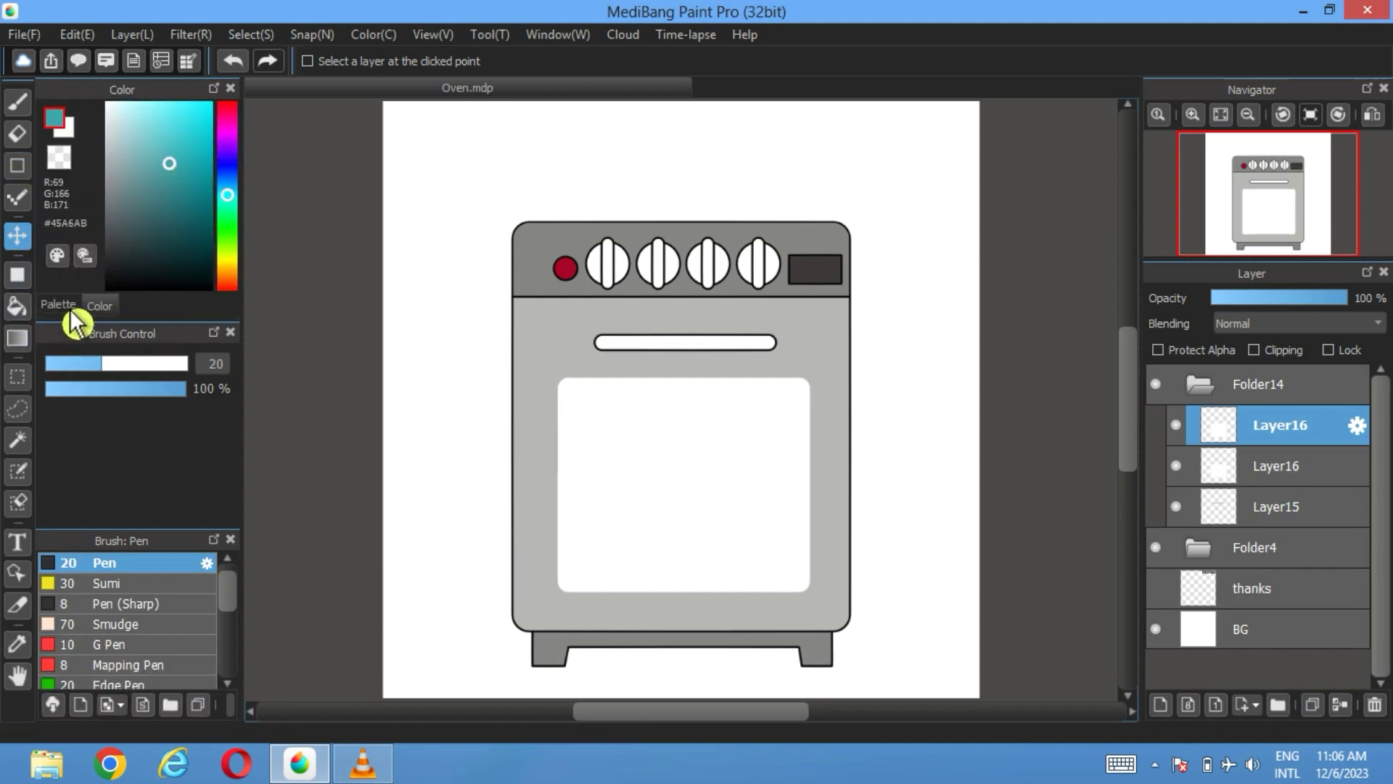
pyautogui.click(58, 305)
pyautogui.click(52, 274)
pyautogui.click(768, 488)
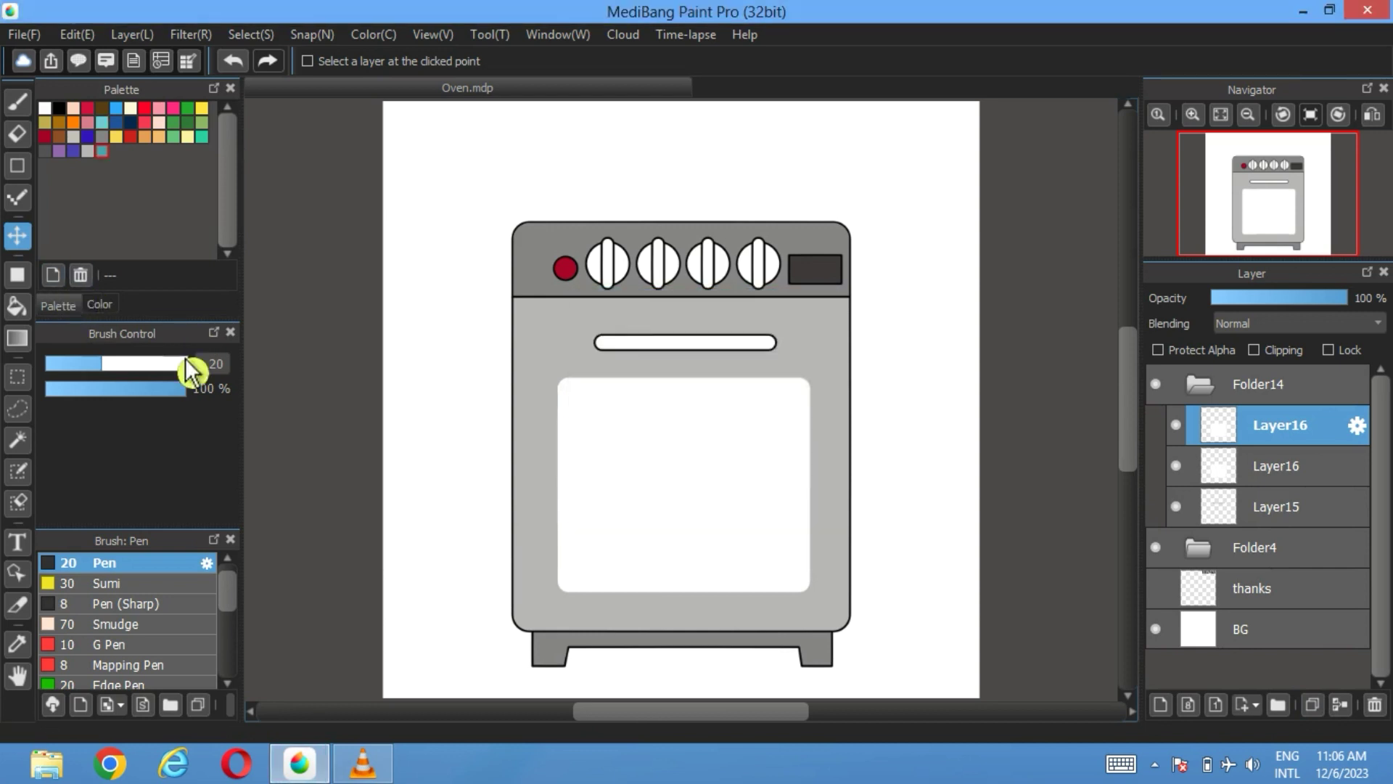
pyautogui.click(17, 306)
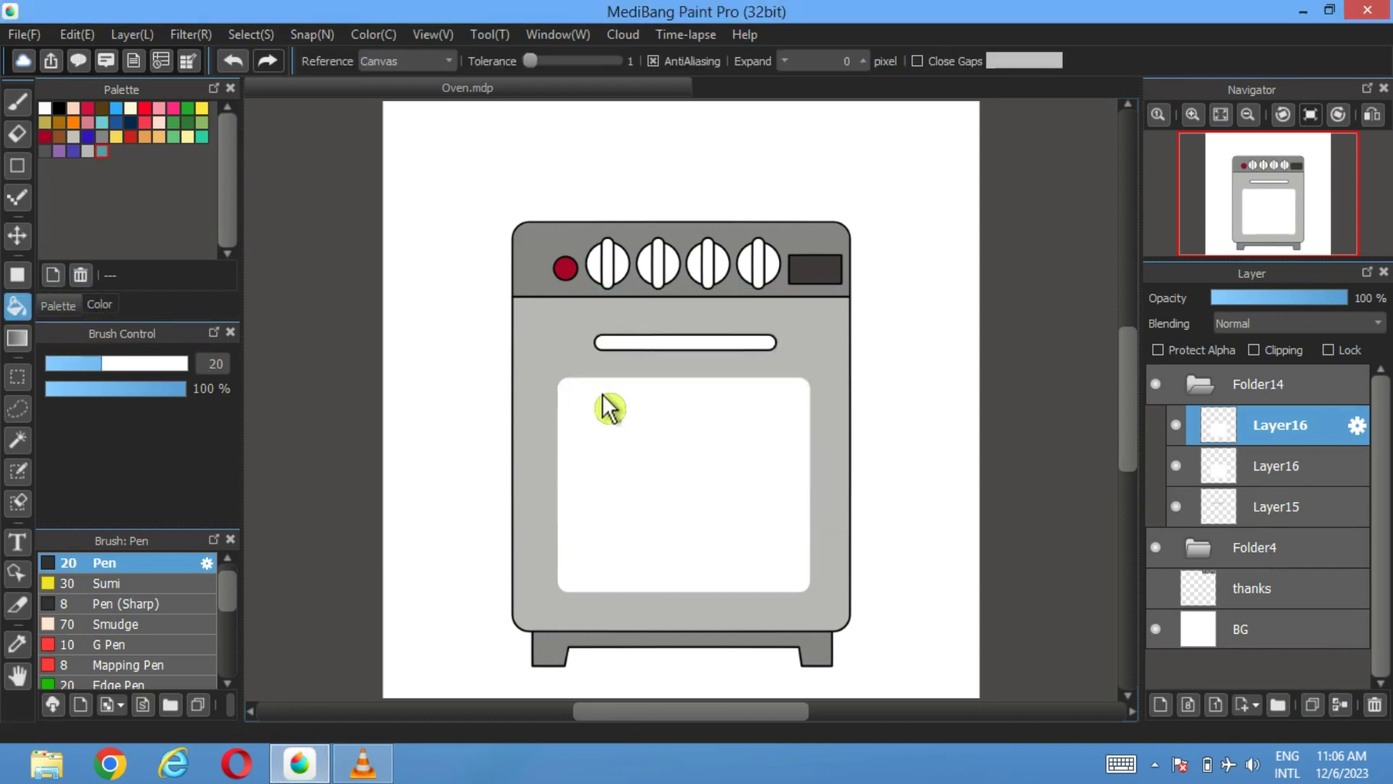
pyautogui.click(713, 453)
# - Transform the teal window smaller so a white rim shows around it
pyautogui.click(250, 35)
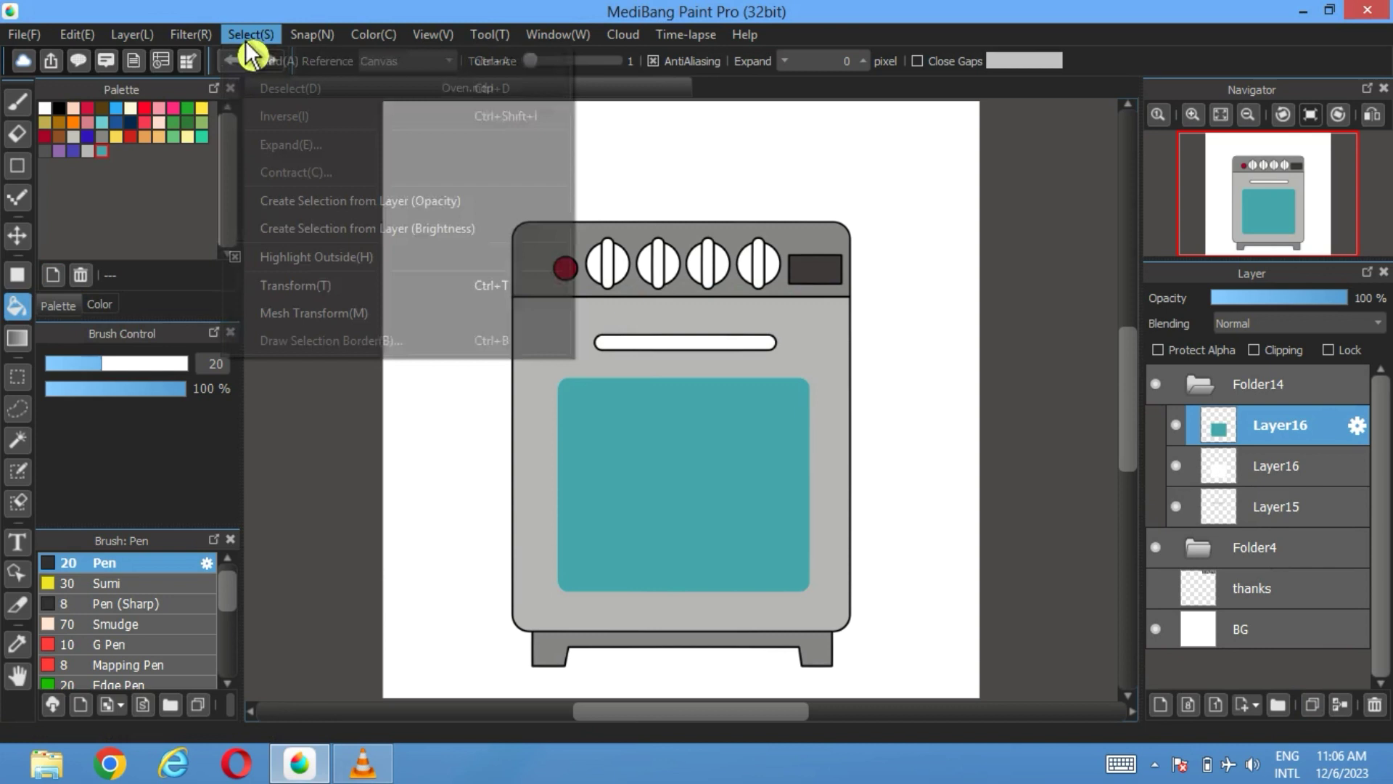
pyautogui.click(318, 286)
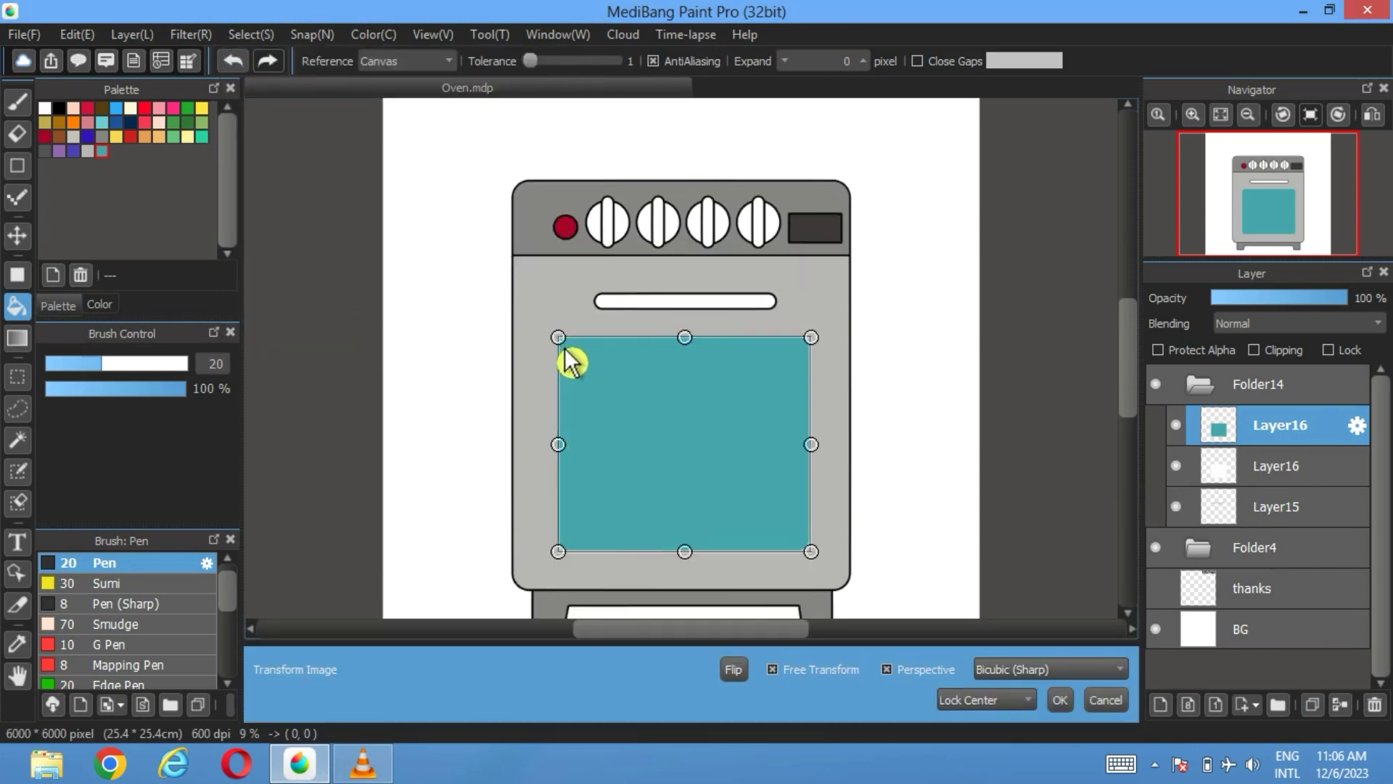
pyautogui.click(1109, 701)
pyautogui.click(253, 36)
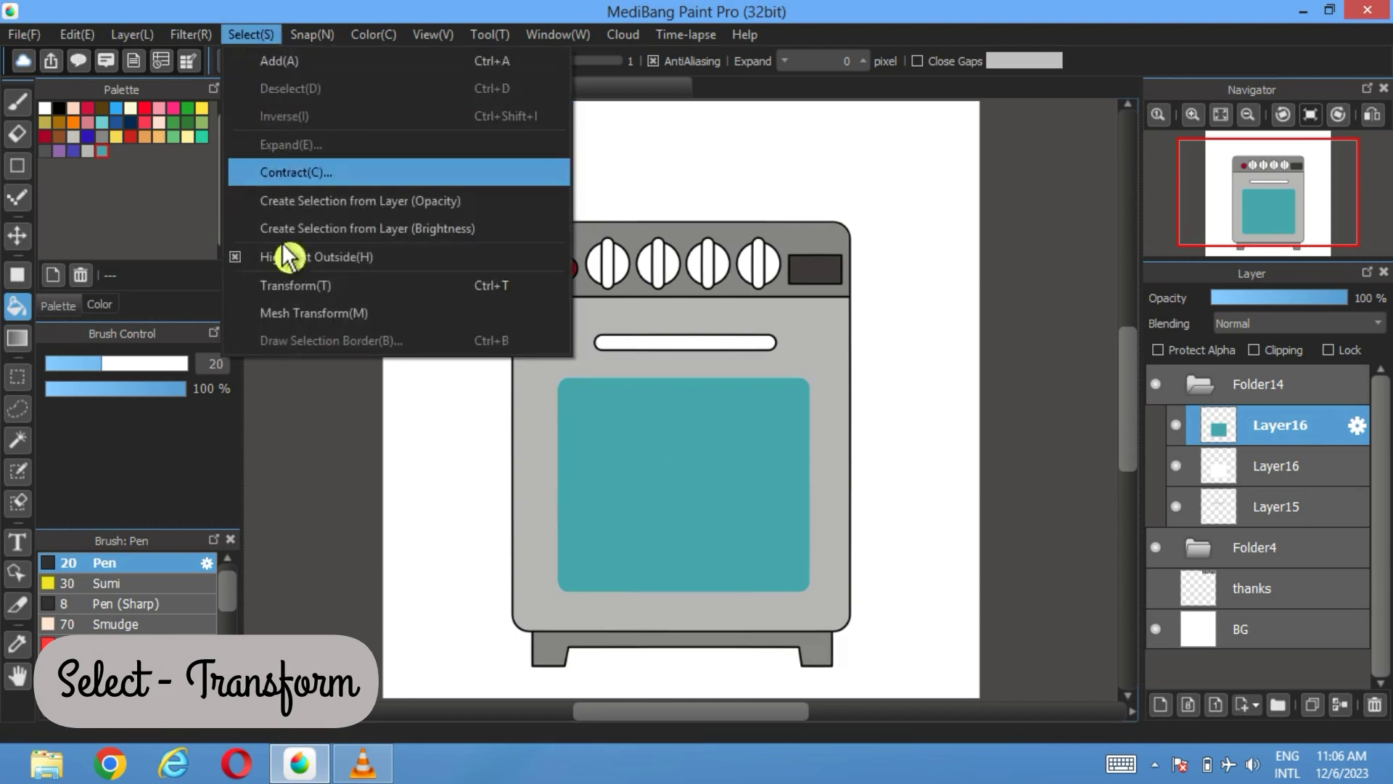
pyautogui.click(296, 297)
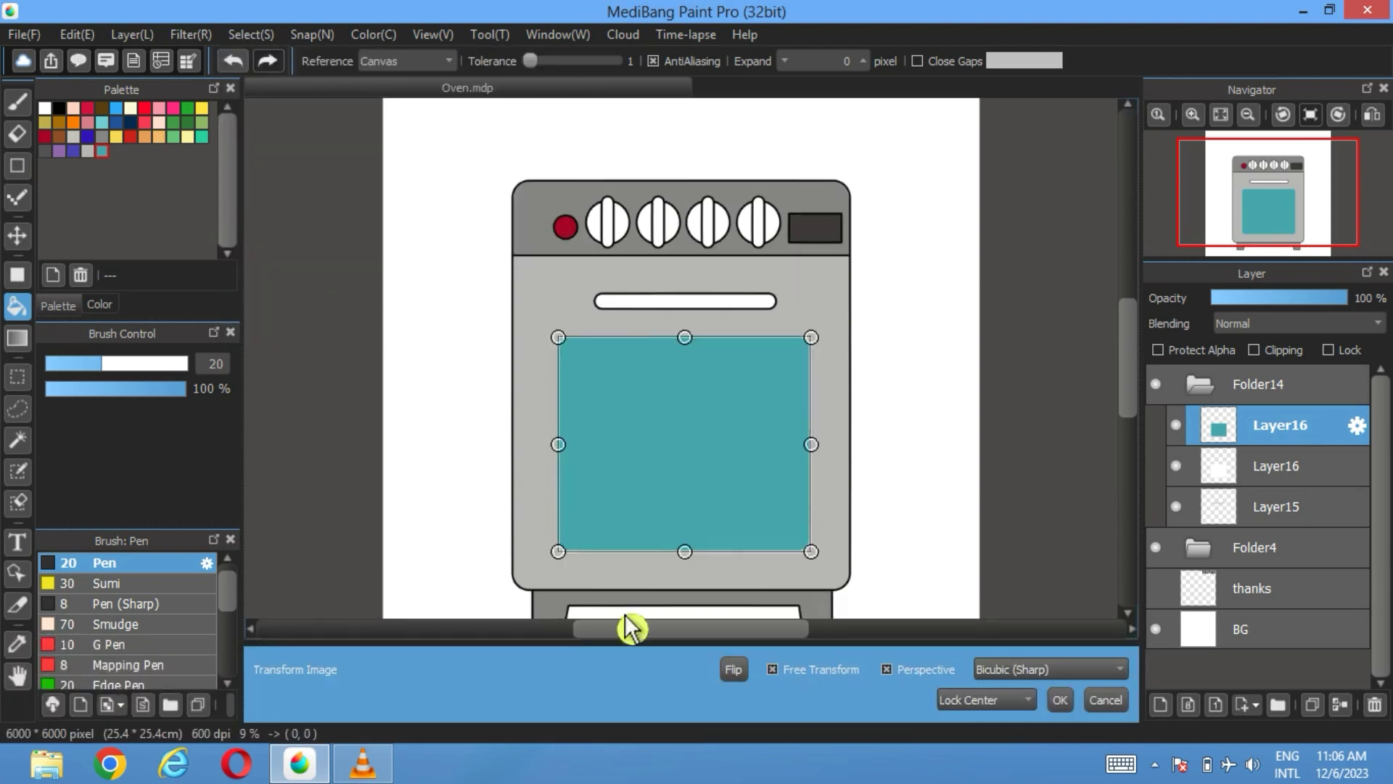
pyautogui.moveTo(559, 339); pyautogui.dragTo(582, 363)
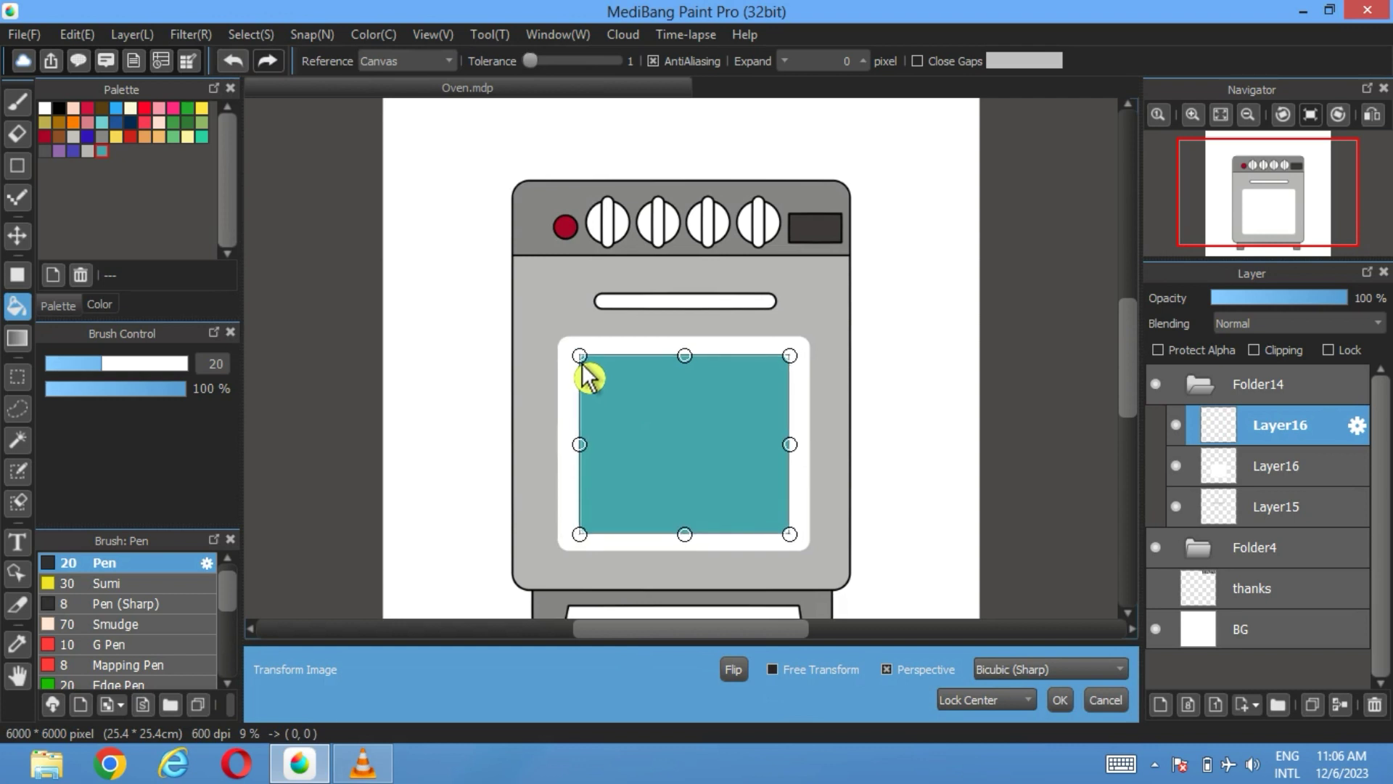
pyautogui.click(1061, 701)
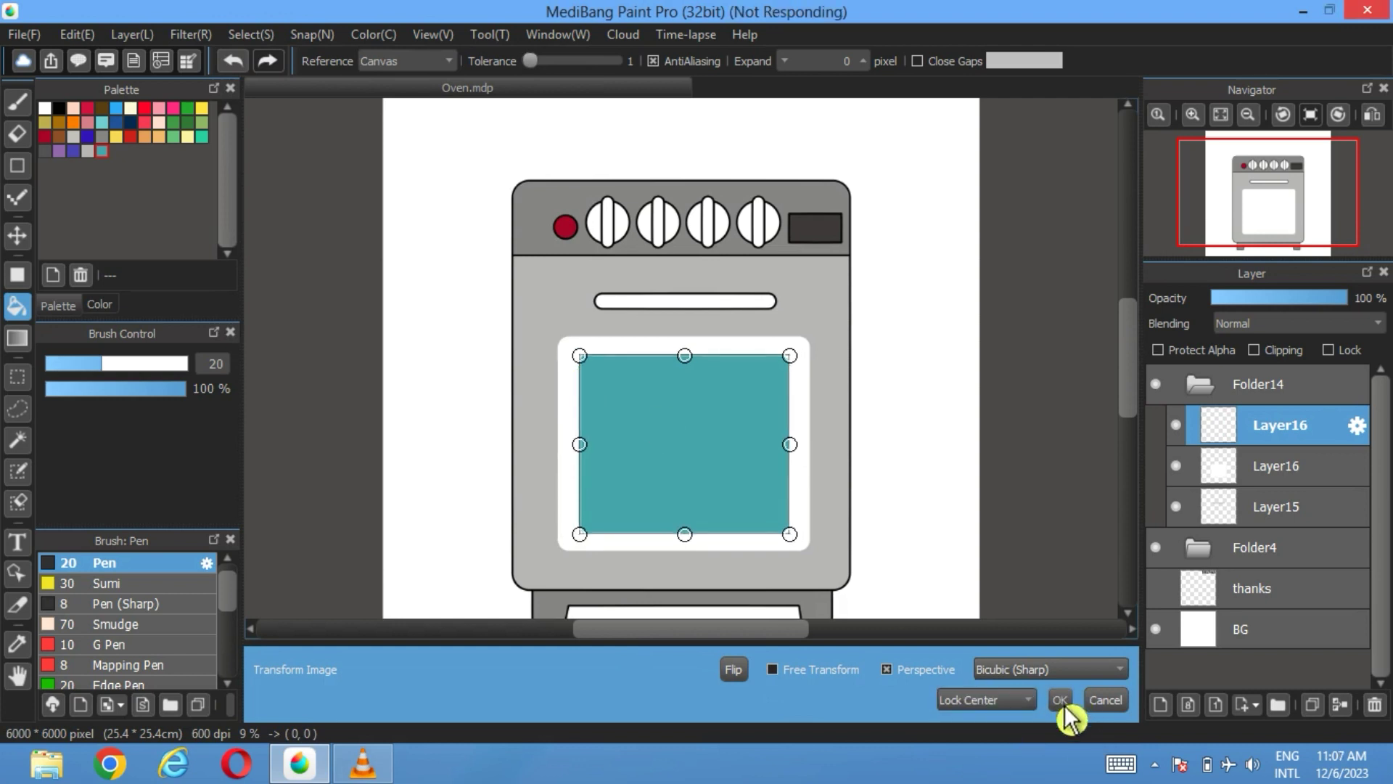
# - With black as the colour, stroke a 20-pixel border around the teal window and deselect
pyautogui.click(61, 108)
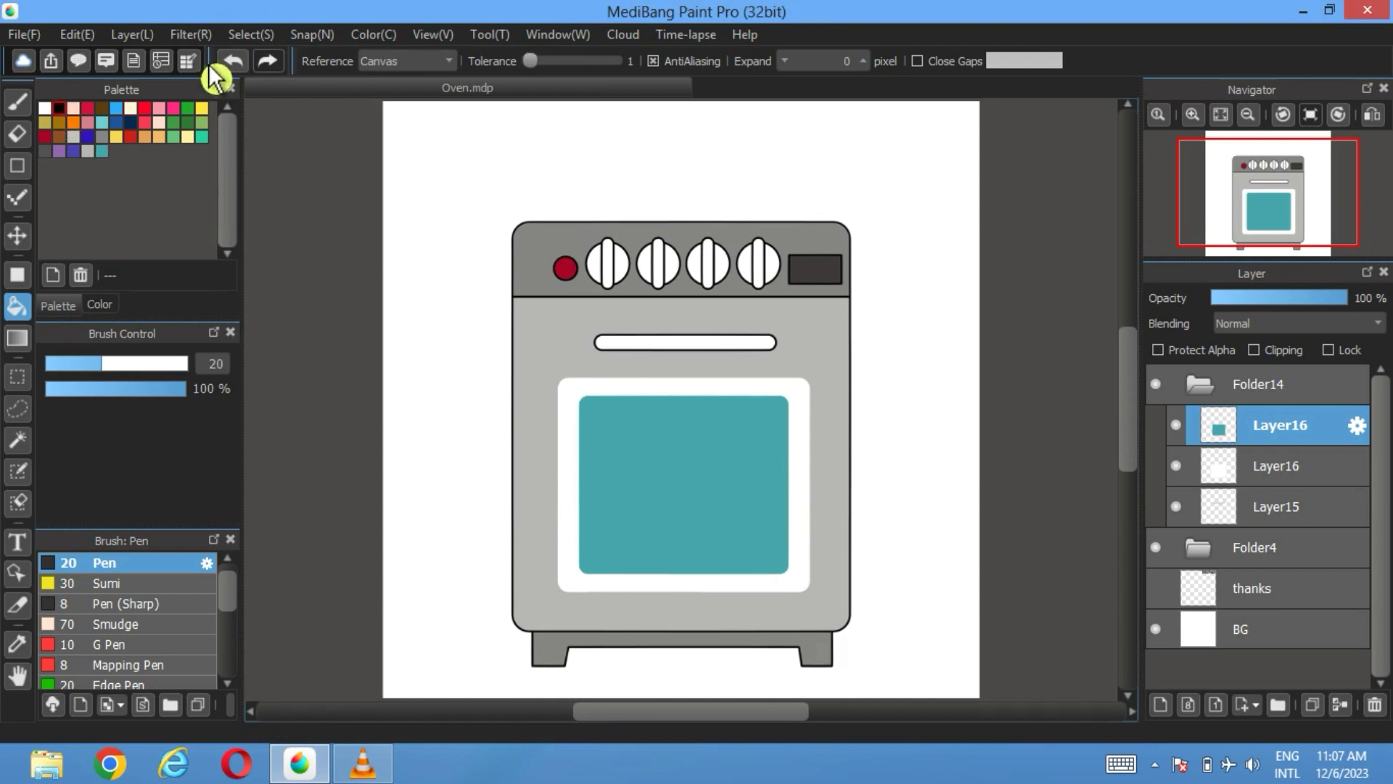
pyautogui.click(18, 439)
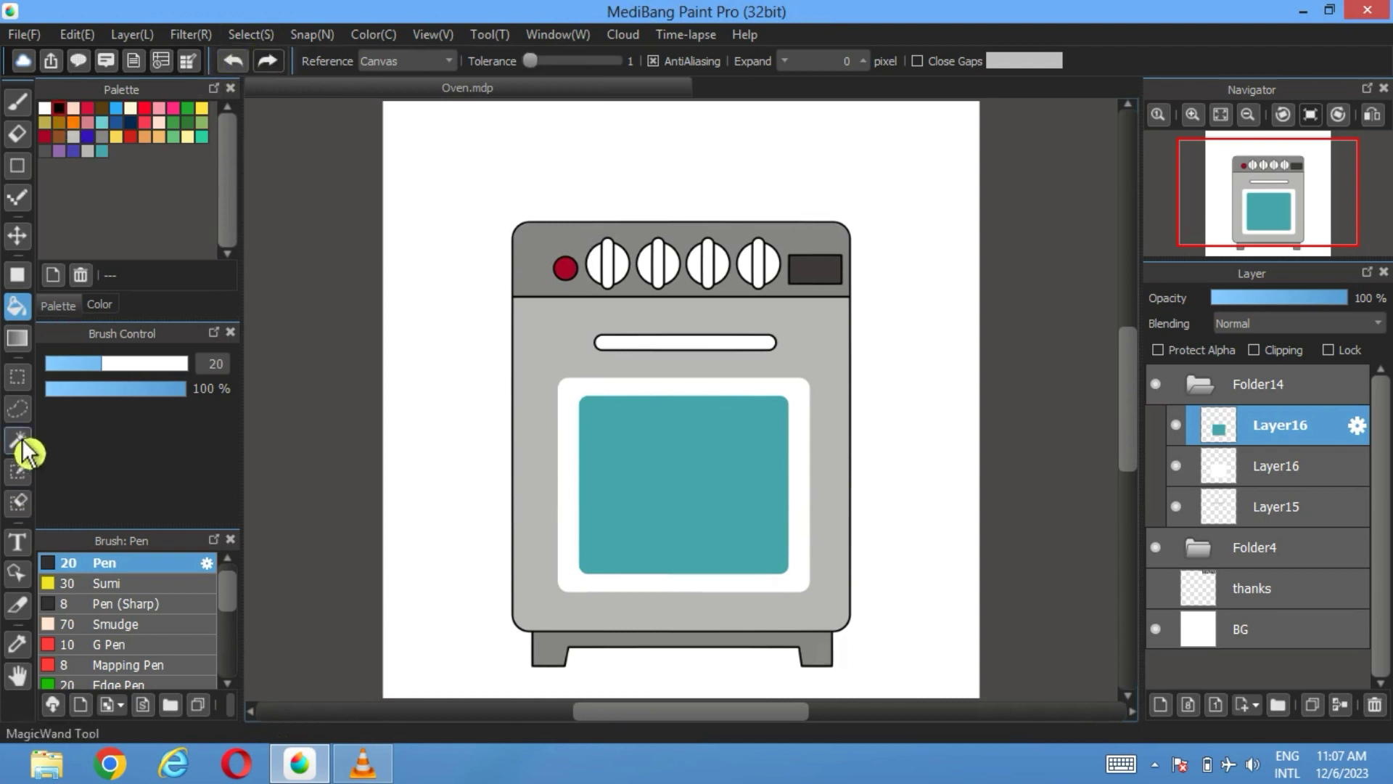
pyautogui.click(653, 518)
pyautogui.click(250, 34)
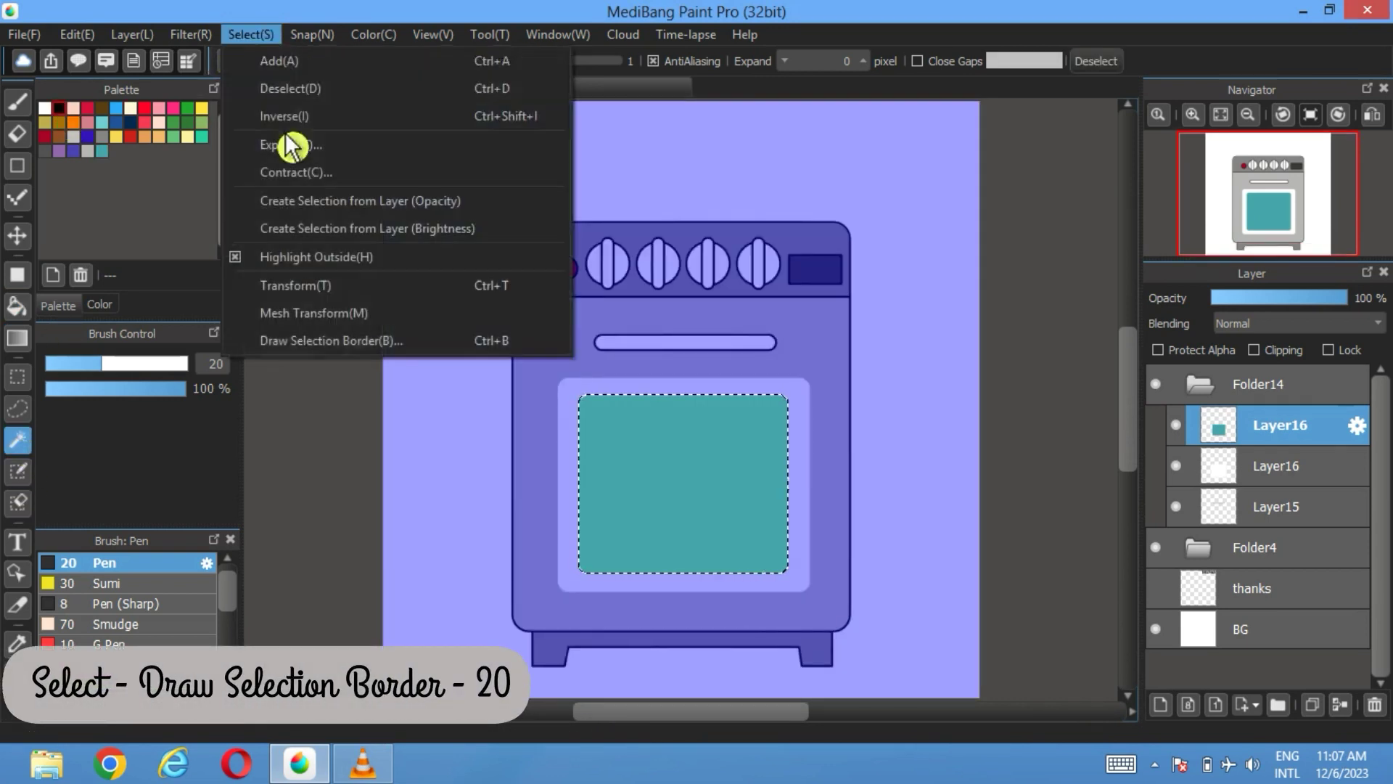
pyautogui.click(357, 348)
pyautogui.click(754, 463)
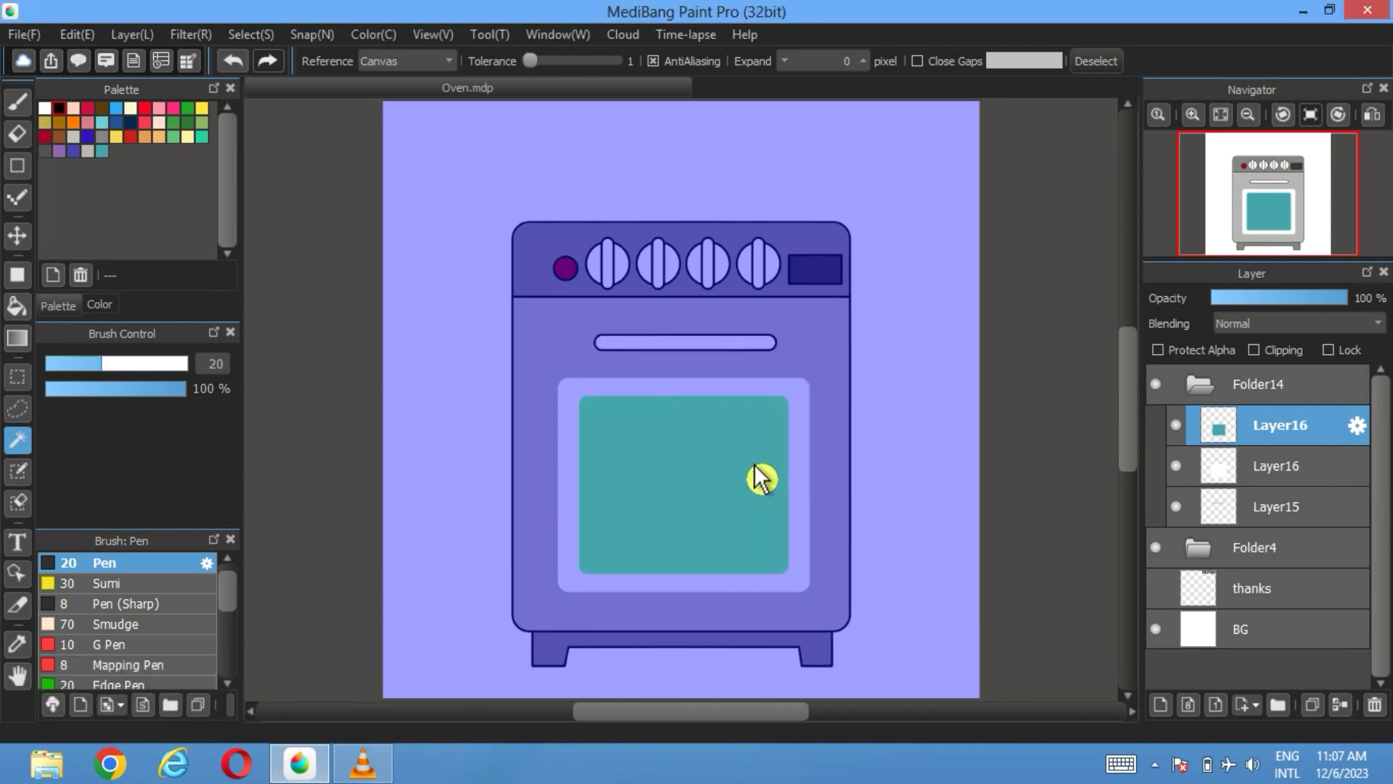
pyautogui.click(761, 479)
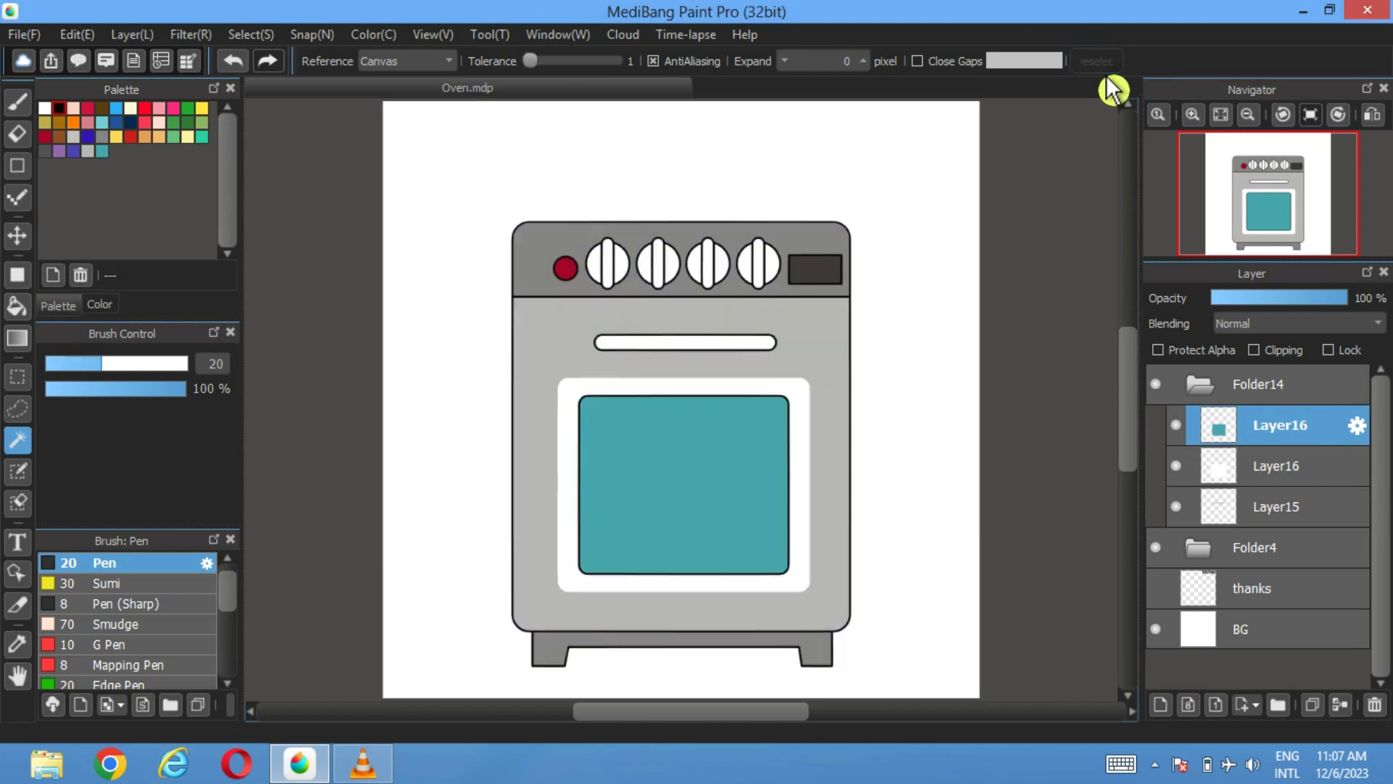
pyautogui.click(1097, 64)
# - Hide the teal layer and stroke a 20-pixel border around the white window below it
pyautogui.click(1177, 425)
pyautogui.click(1270, 468)
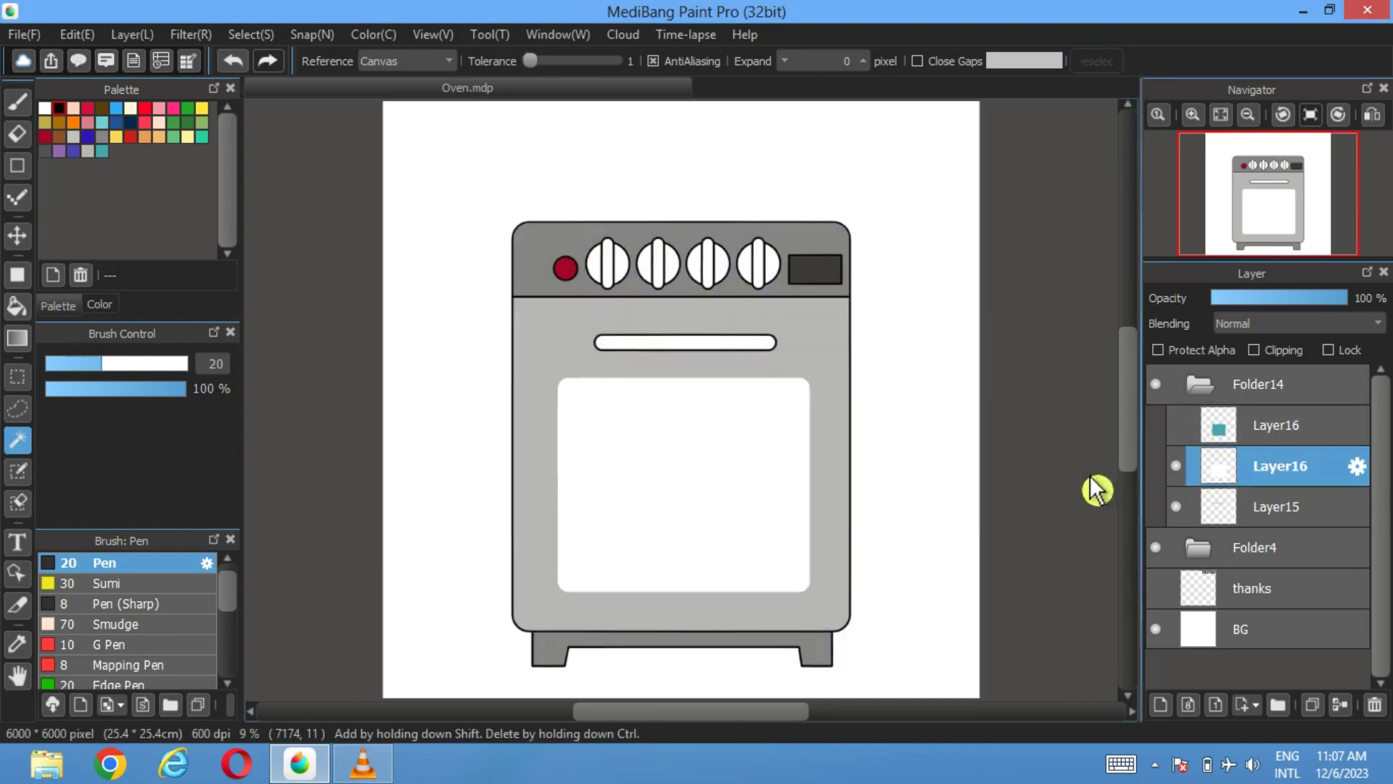
pyautogui.click(678, 484)
pyautogui.click(250, 34)
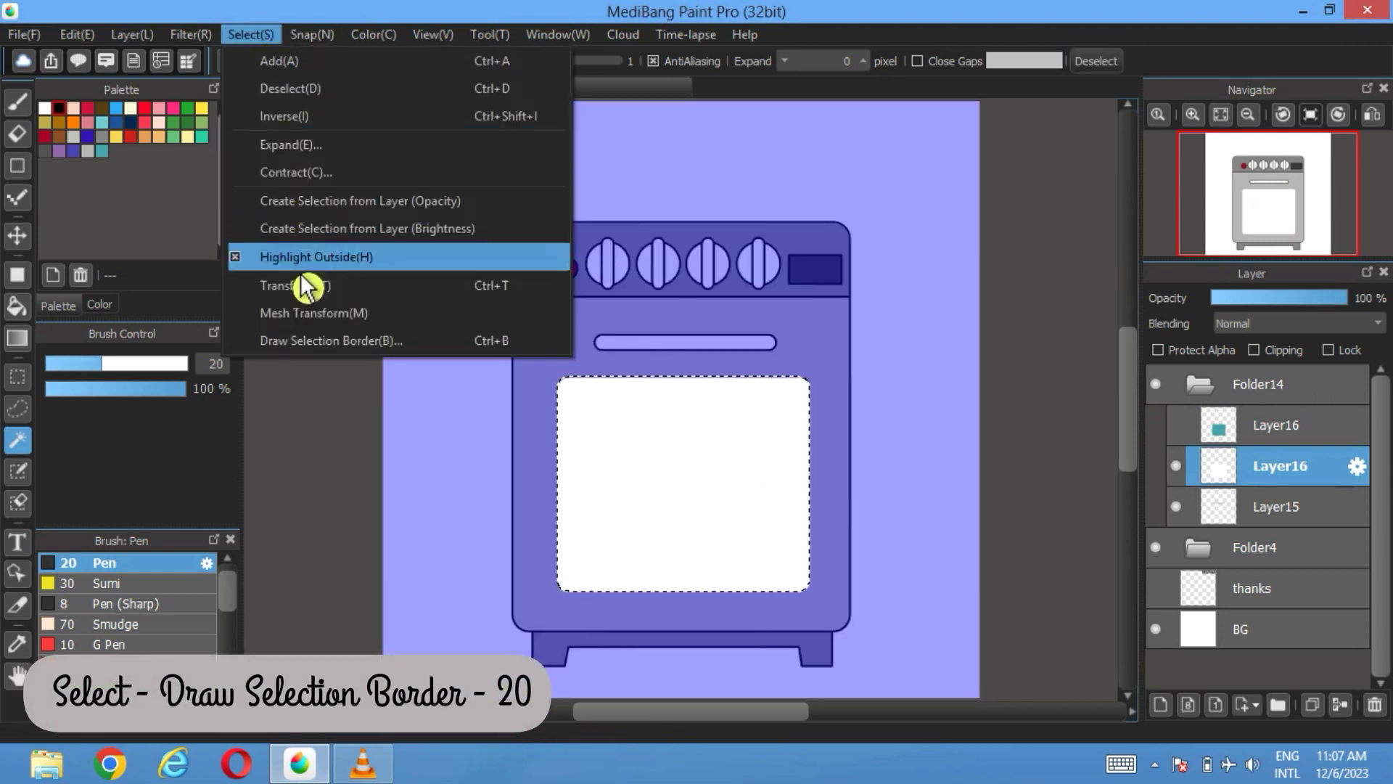
pyautogui.click(305, 340)
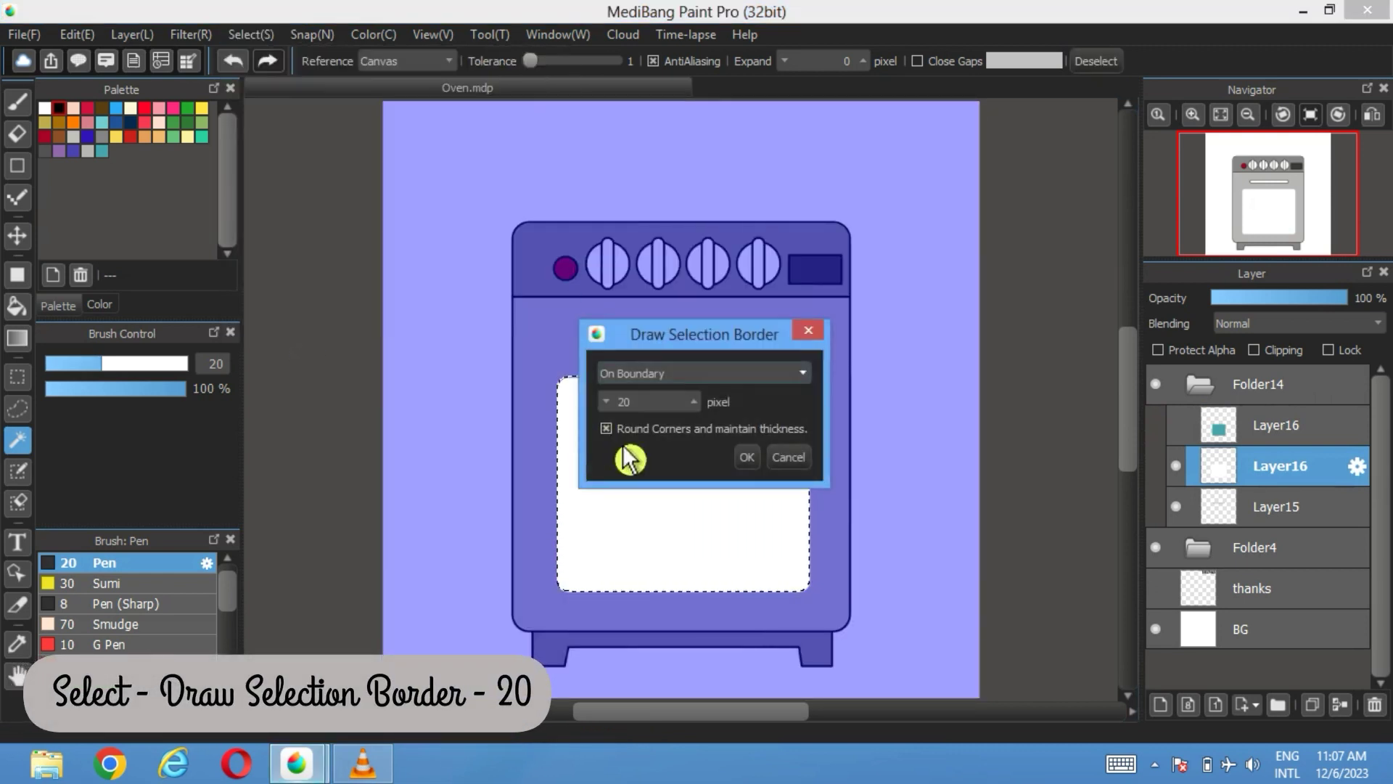
pyautogui.click(749, 457)
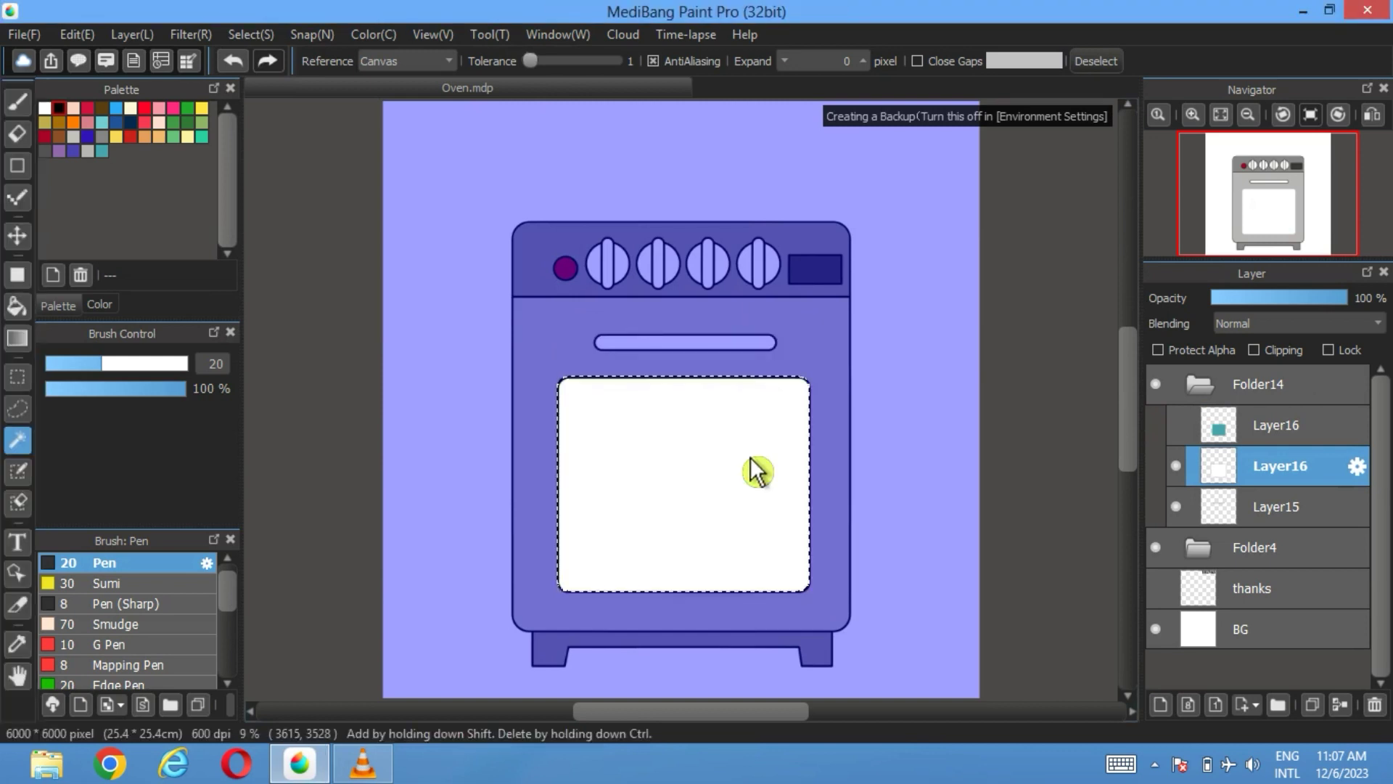
# - Show the teal window layer, hide the grey top panel and body fills, and select Layer12
pyautogui.click(1097, 61)
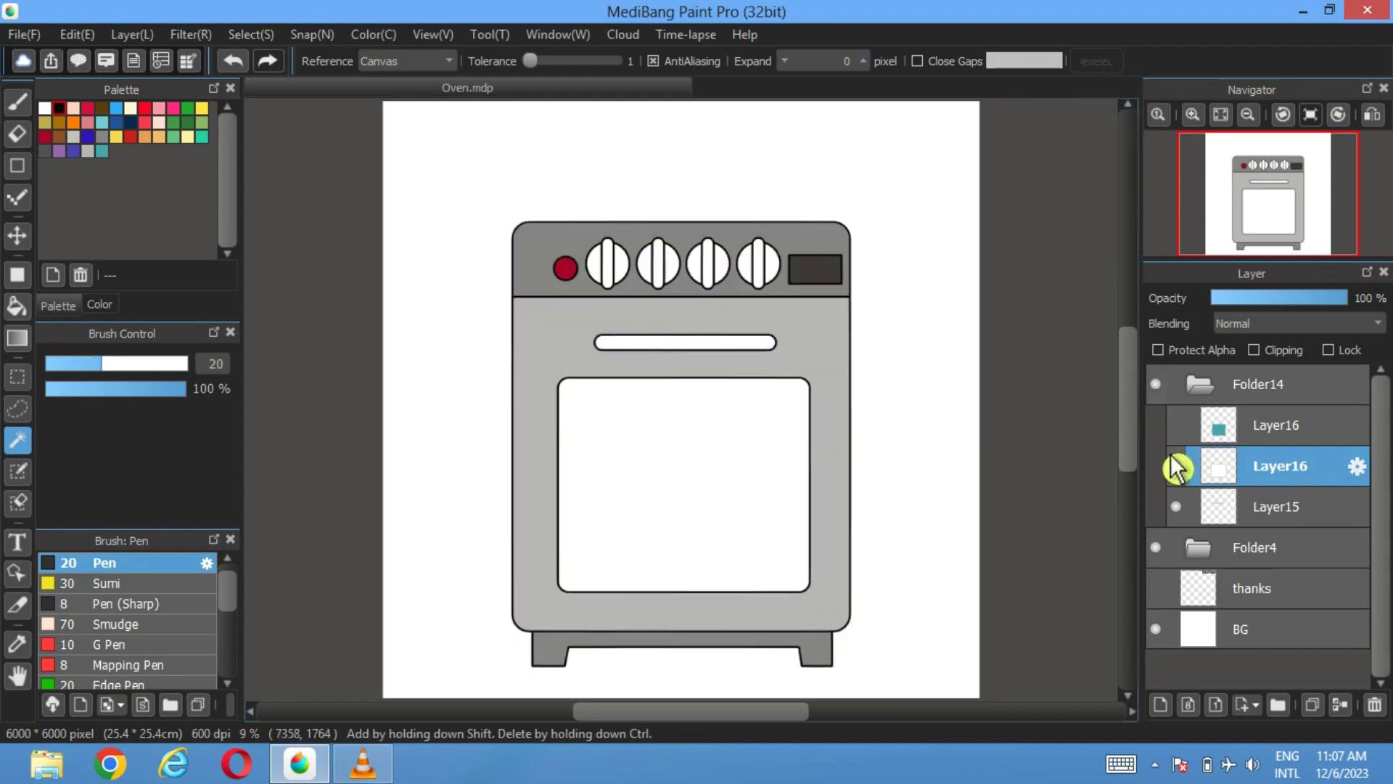
pyautogui.click(1177, 426)
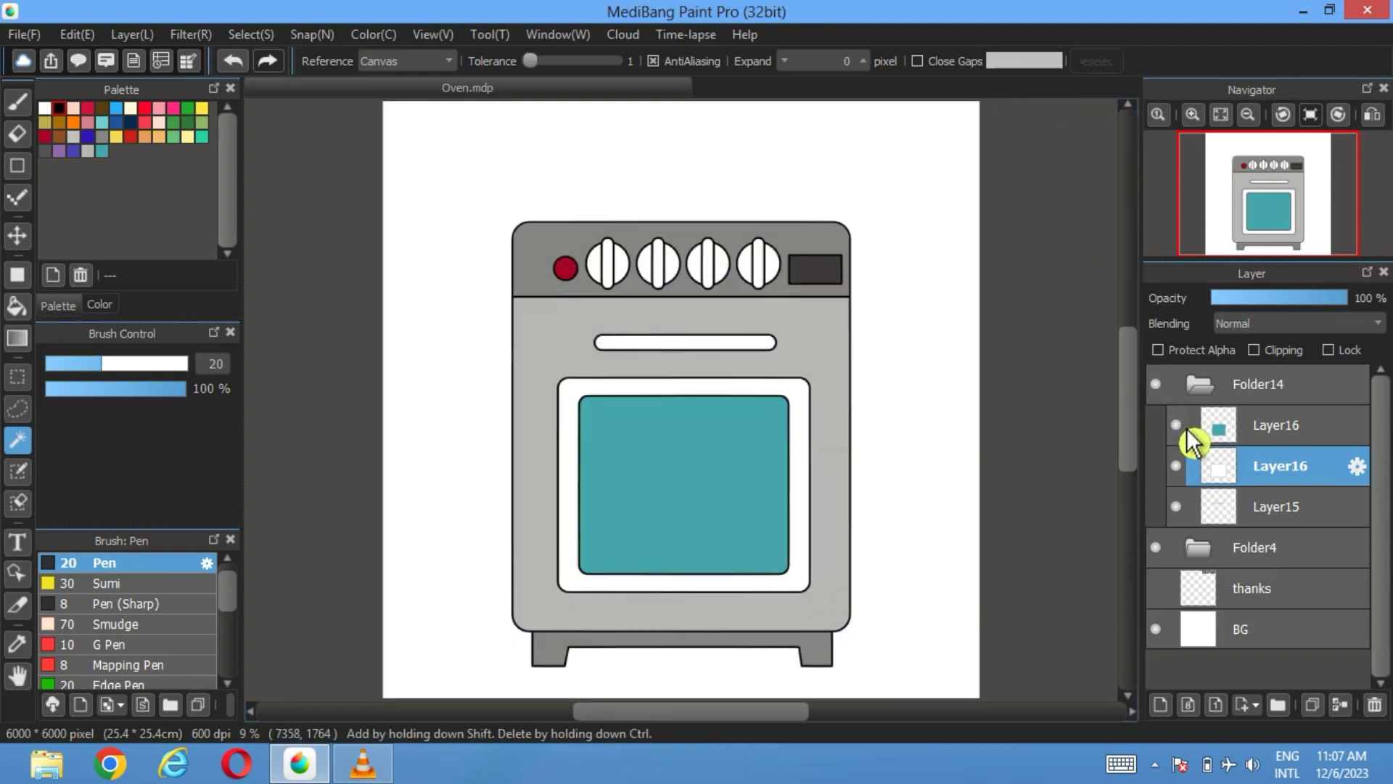
pyautogui.click(1201, 386)
pyautogui.click(1199, 425)
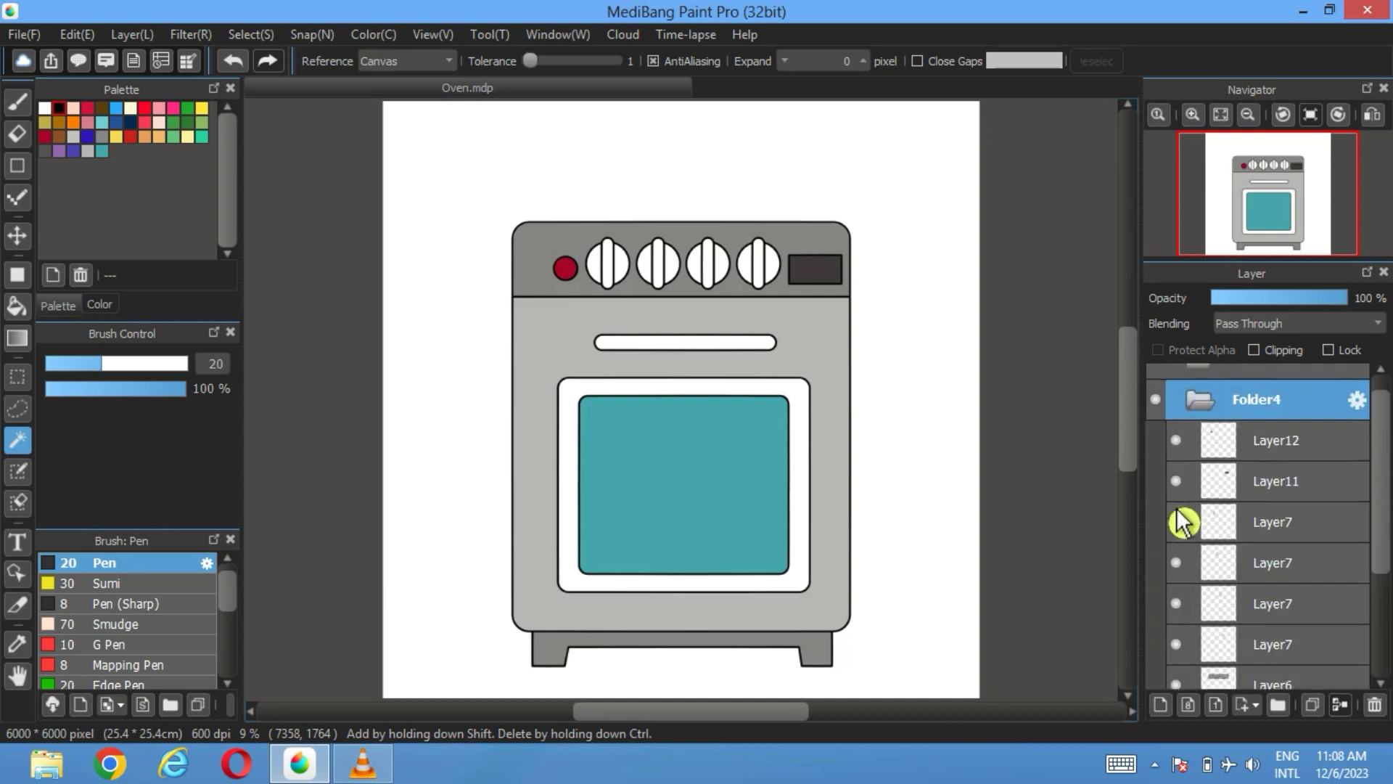
pyautogui.scroll(-3, 1183, 523)
pyautogui.click(1177, 546)
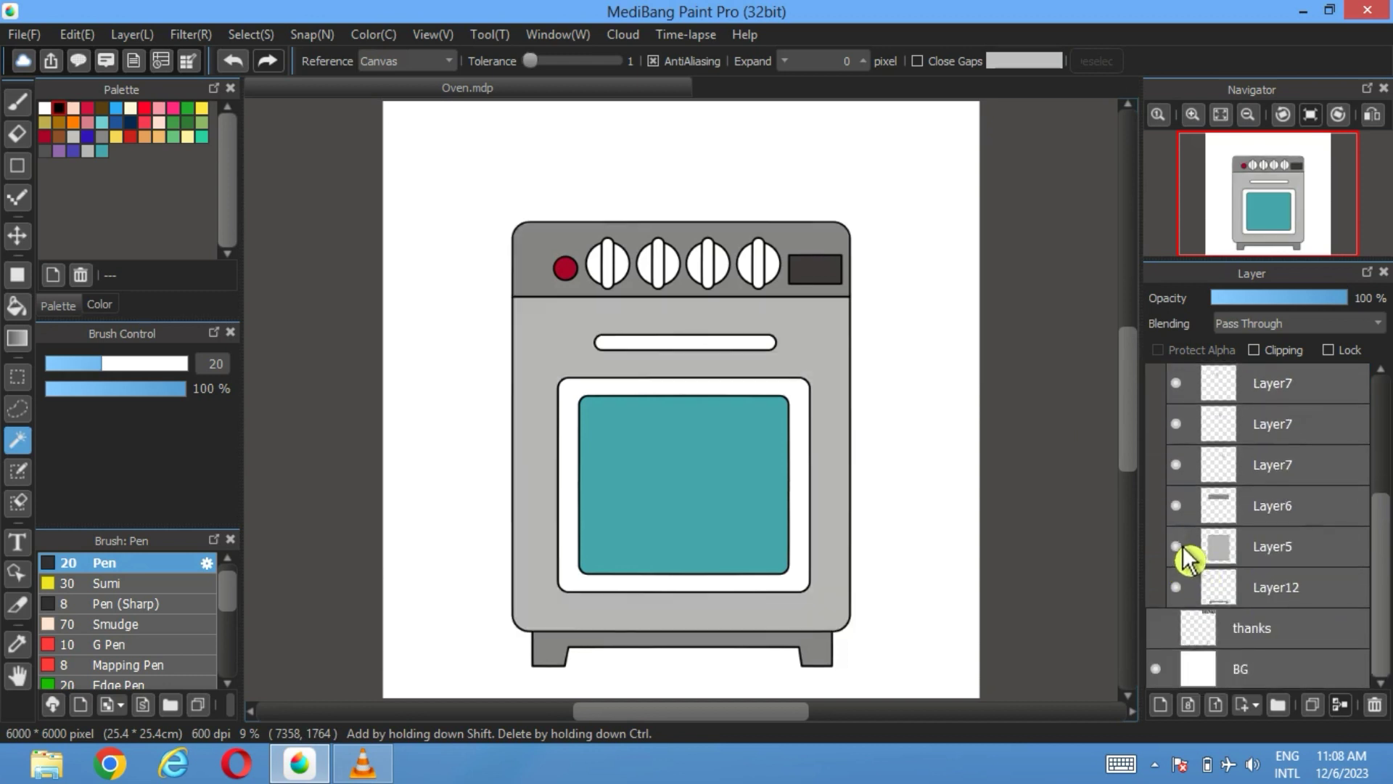
pyautogui.click(1177, 506)
pyautogui.click(1177, 506)
pyautogui.click(1177, 547)
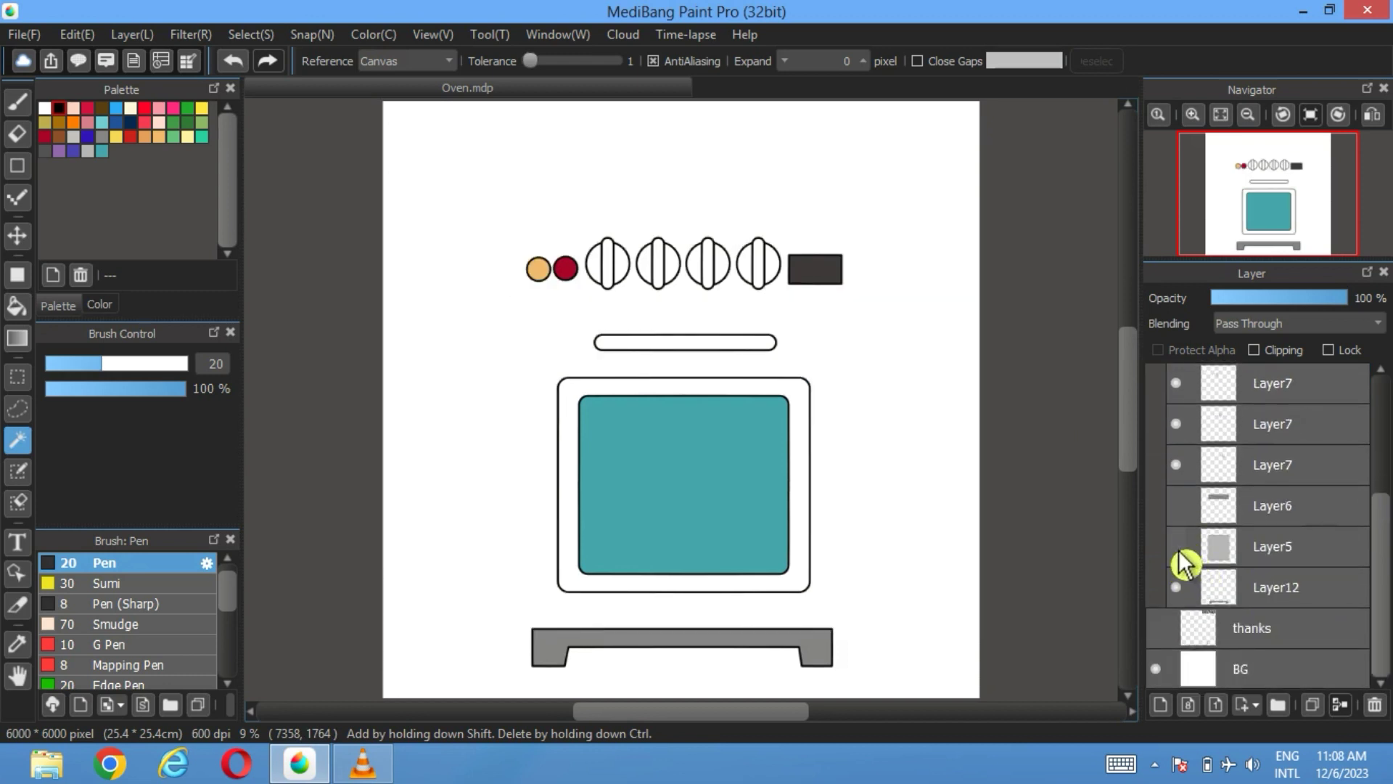
pyautogui.click(1247, 591)
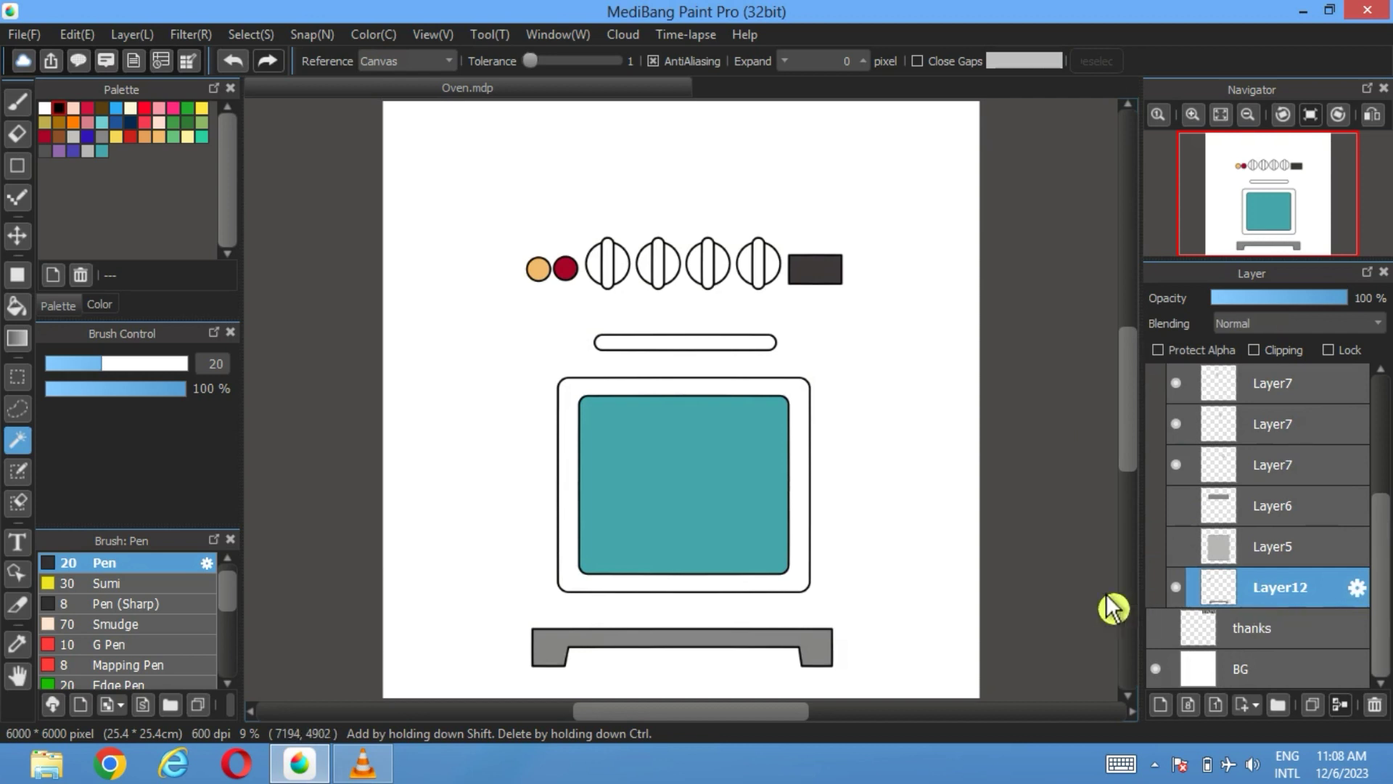
# - Cut the oven base from Layer12 onto new Layer18, then move Layer12 above Layer6
pyautogui.click(26, 389)
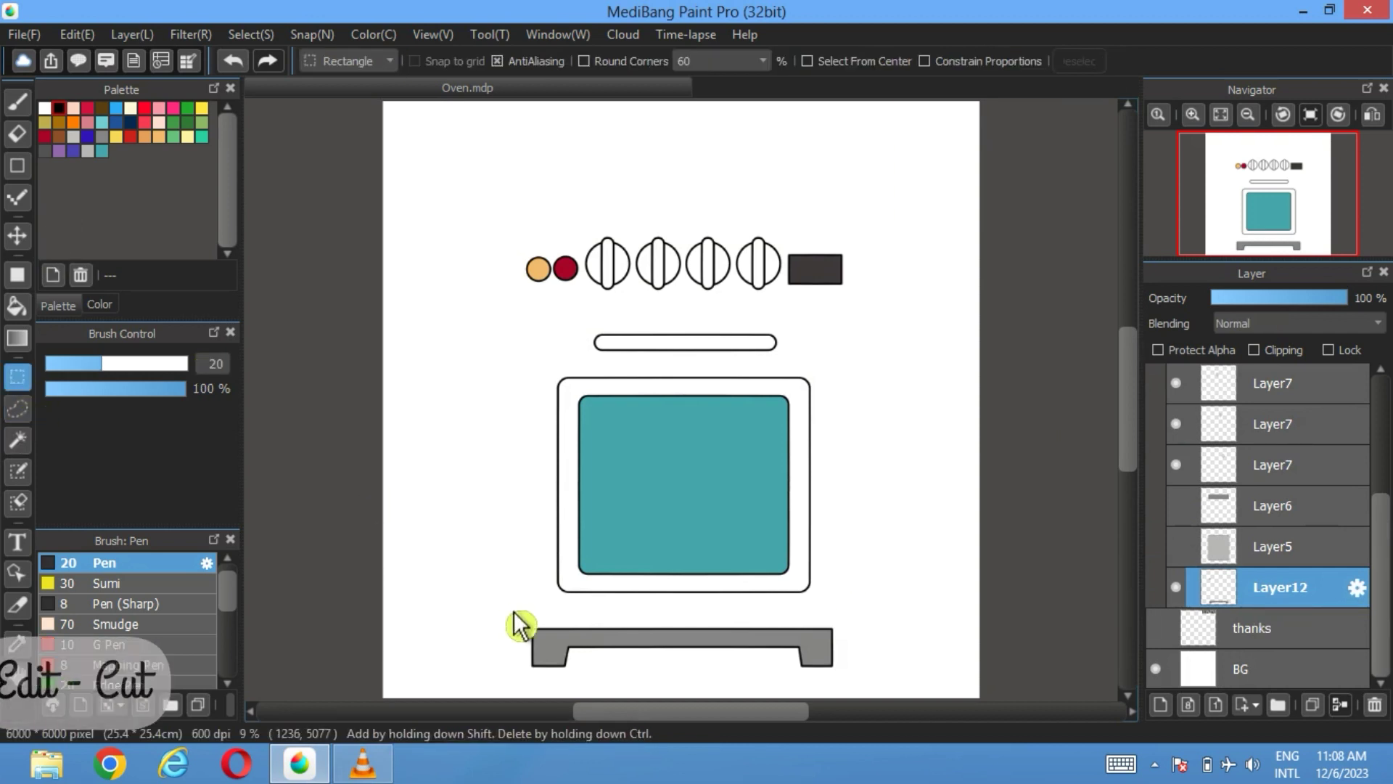
pyautogui.moveTo(505, 604); pyautogui.dragTo(864, 683)
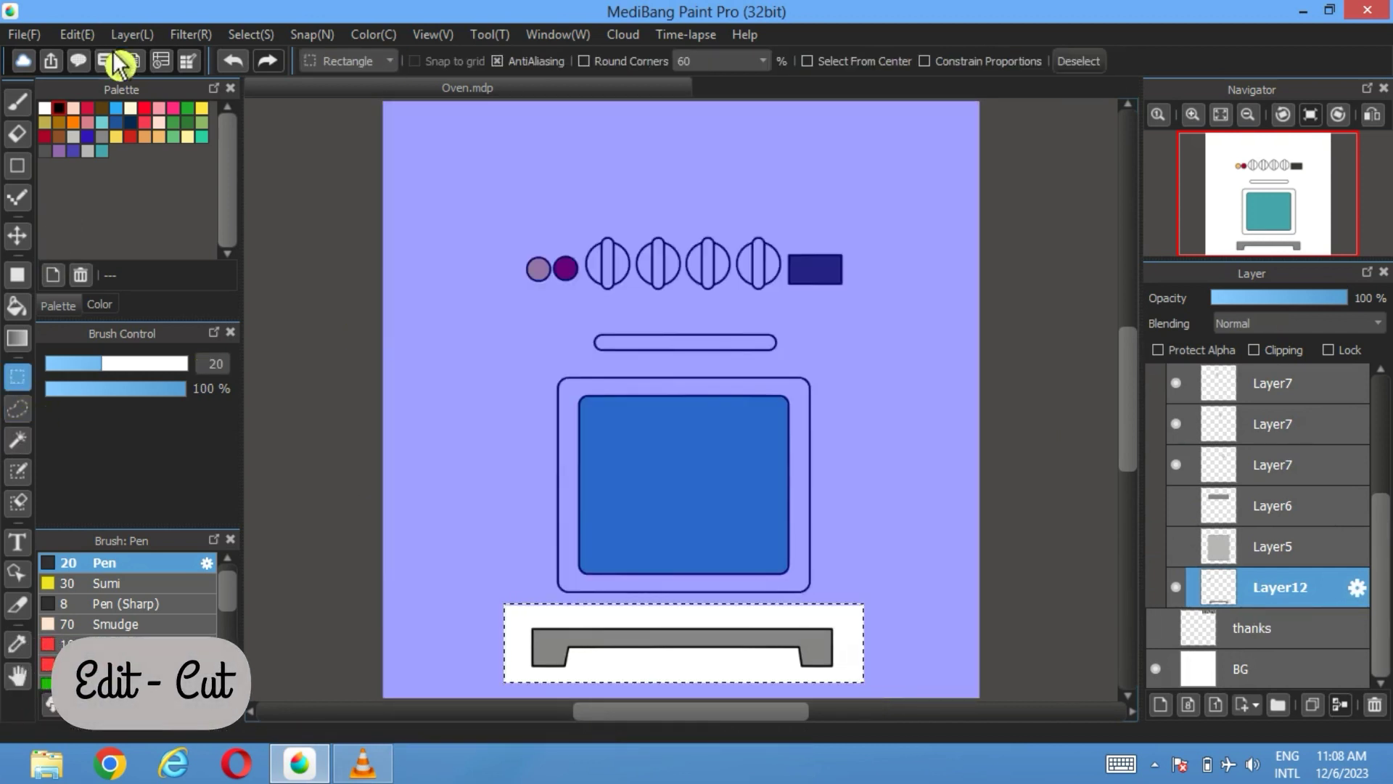
pyautogui.click(77, 34)
pyautogui.click(122, 137)
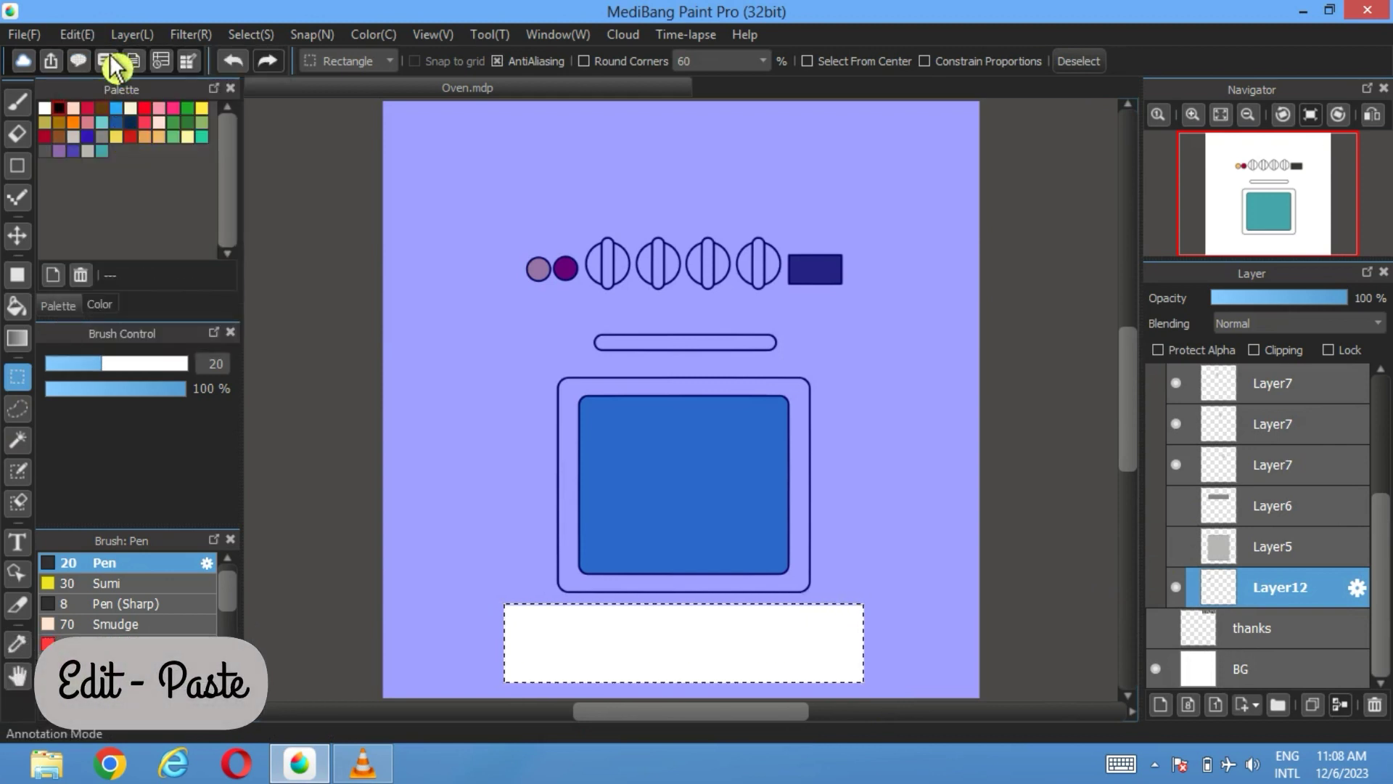
pyautogui.click(77, 35)
pyautogui.click(98, 174)
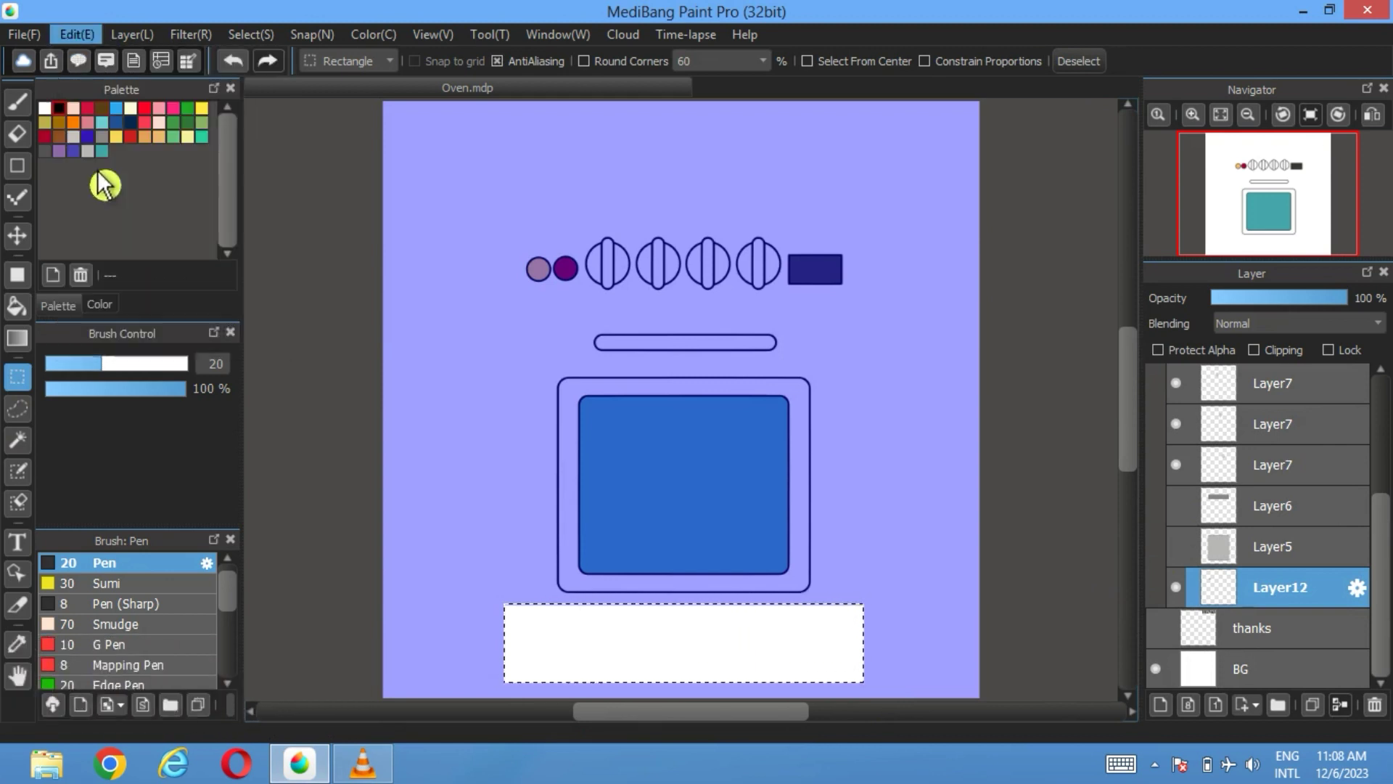
pyautogui.click(1079, 60)
pyautogui.moveTo(1270, 642); pyautogui.dragTo(1268, 504)
# - Show the grey top panel and body fills again and expand Folder4 and Folder14
pyautogui.click(1177, 547)
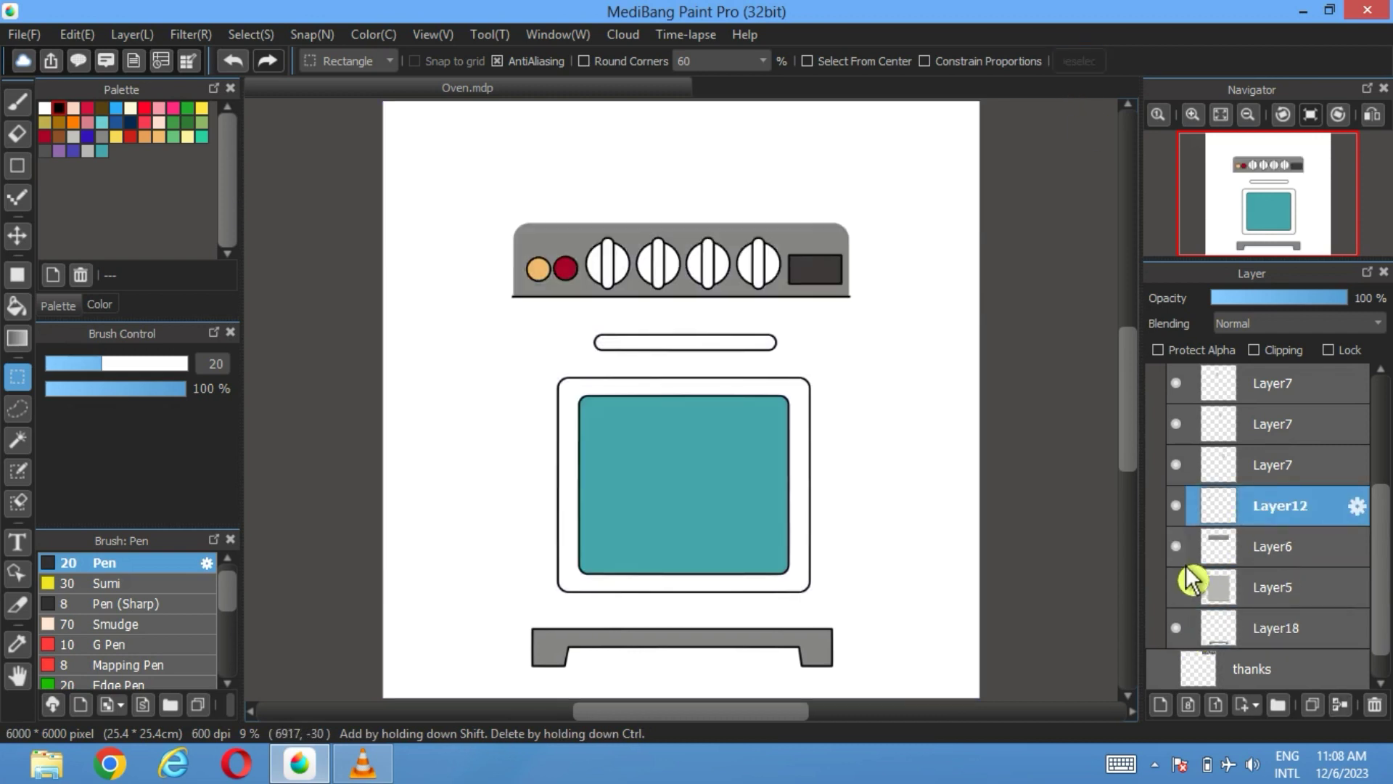
pyautogui.click(1176, 587)
pyautogui.scroll(5, 1262, 546)
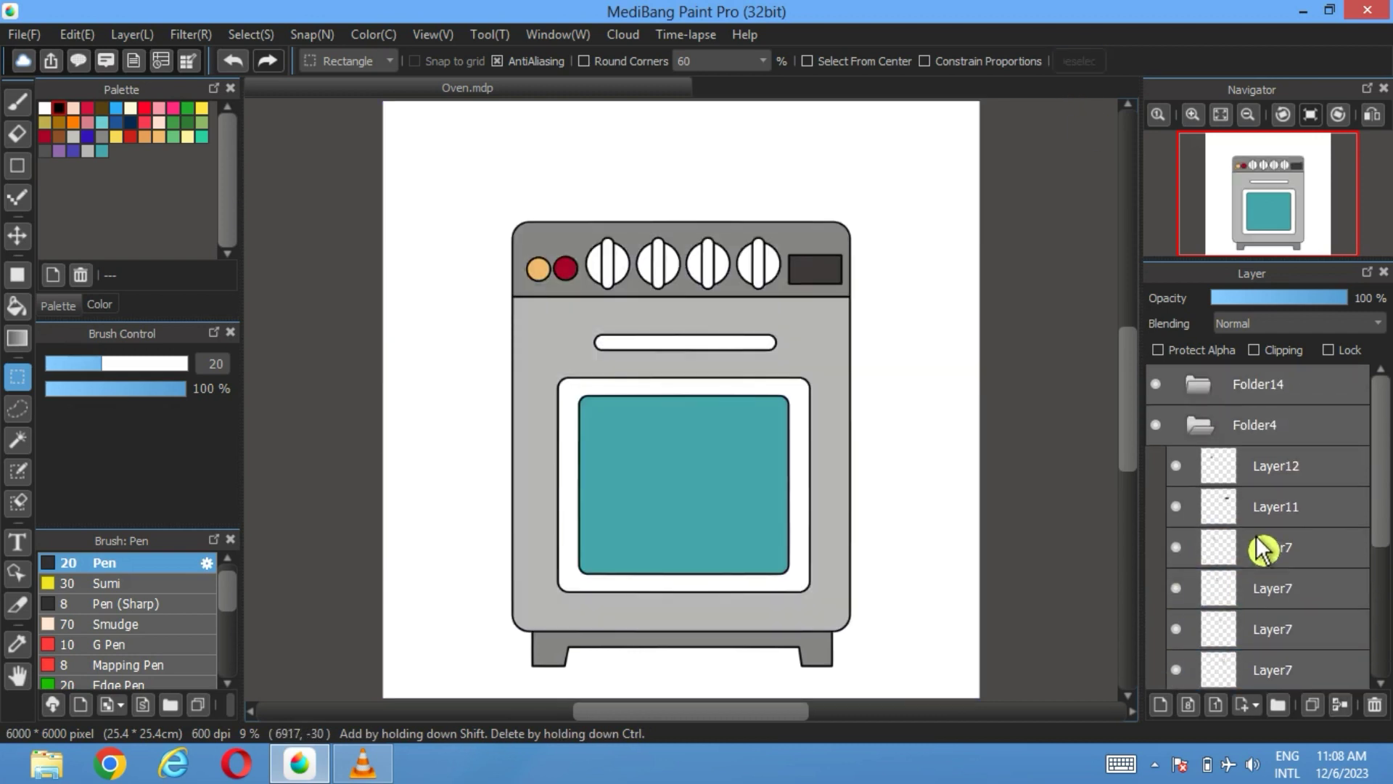
pyautogui.click(1212, 434)
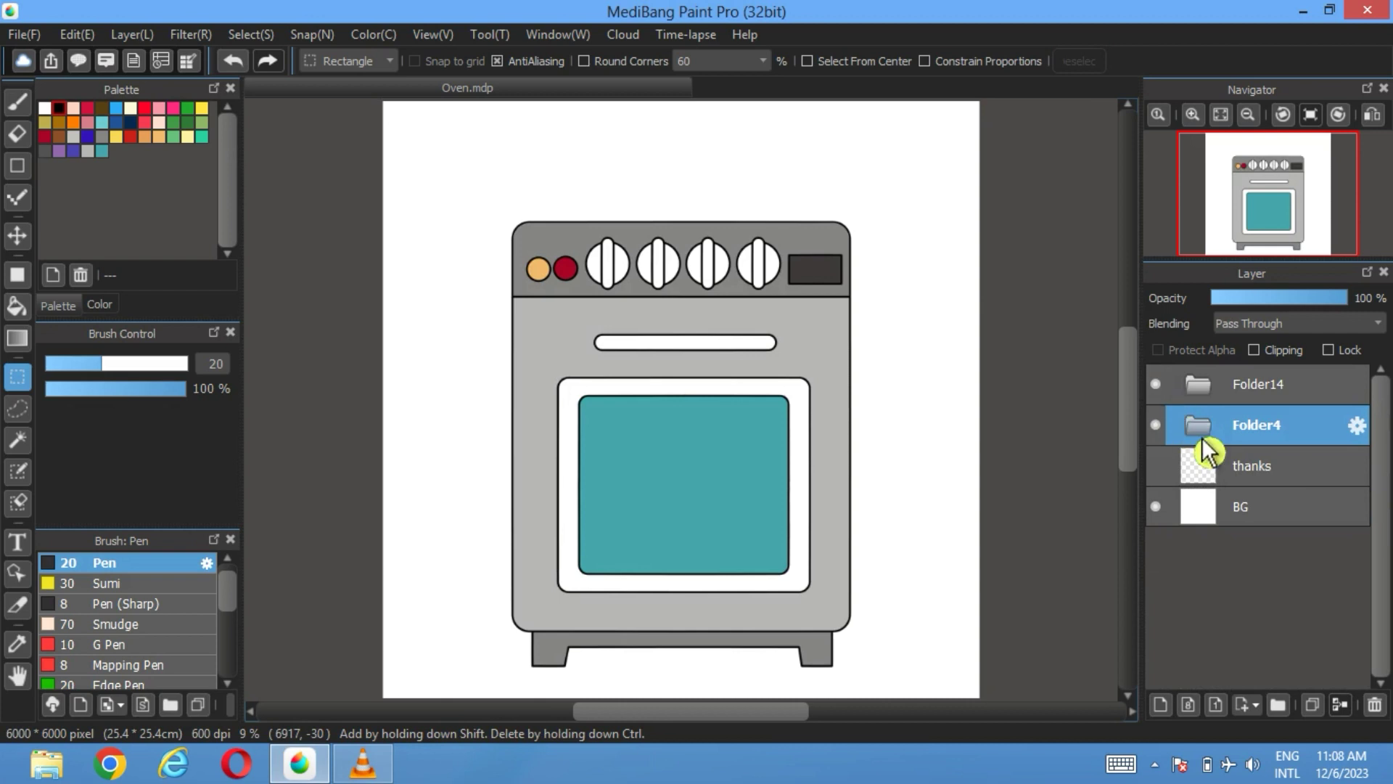
pyautogui.click(1202, 435)
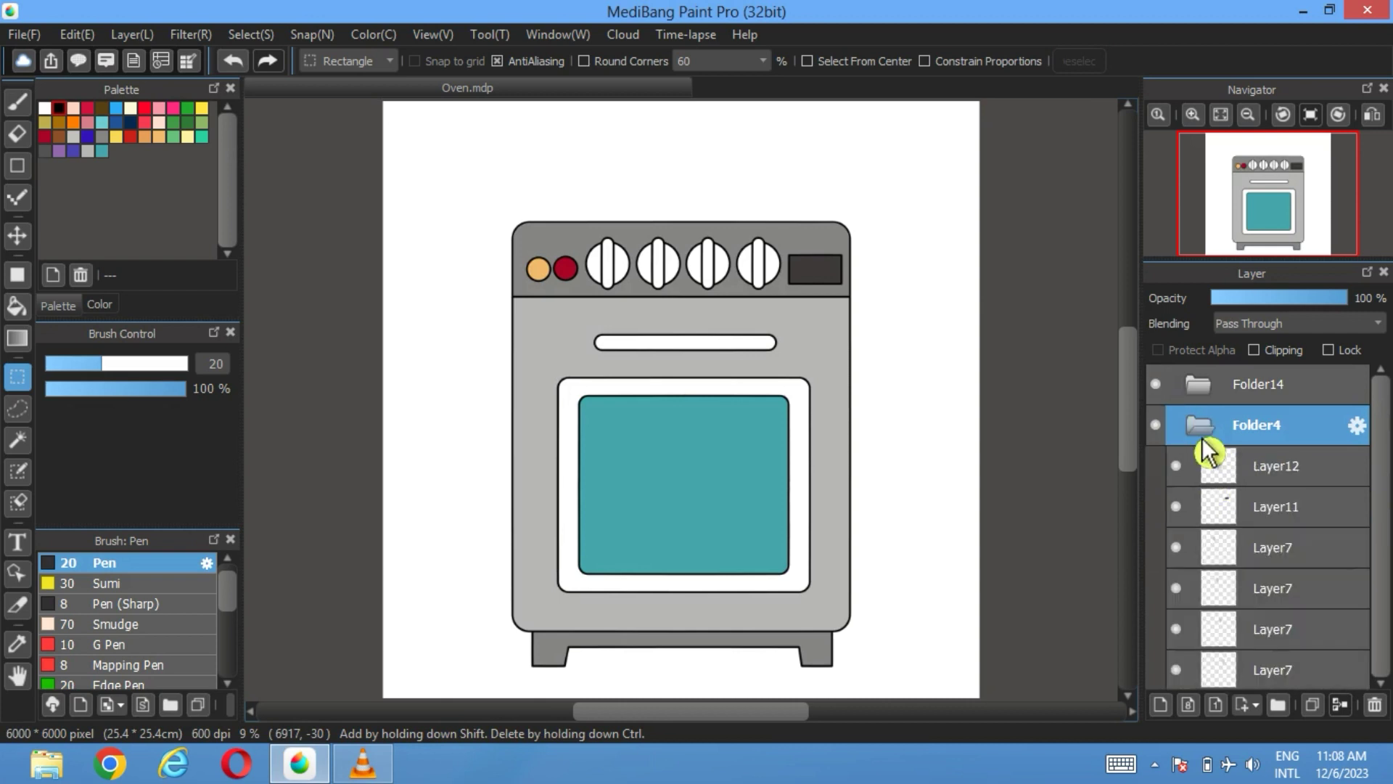
pyautogui.click(1205, 386)
pyautogui.scroll(-2, 1299, 551)
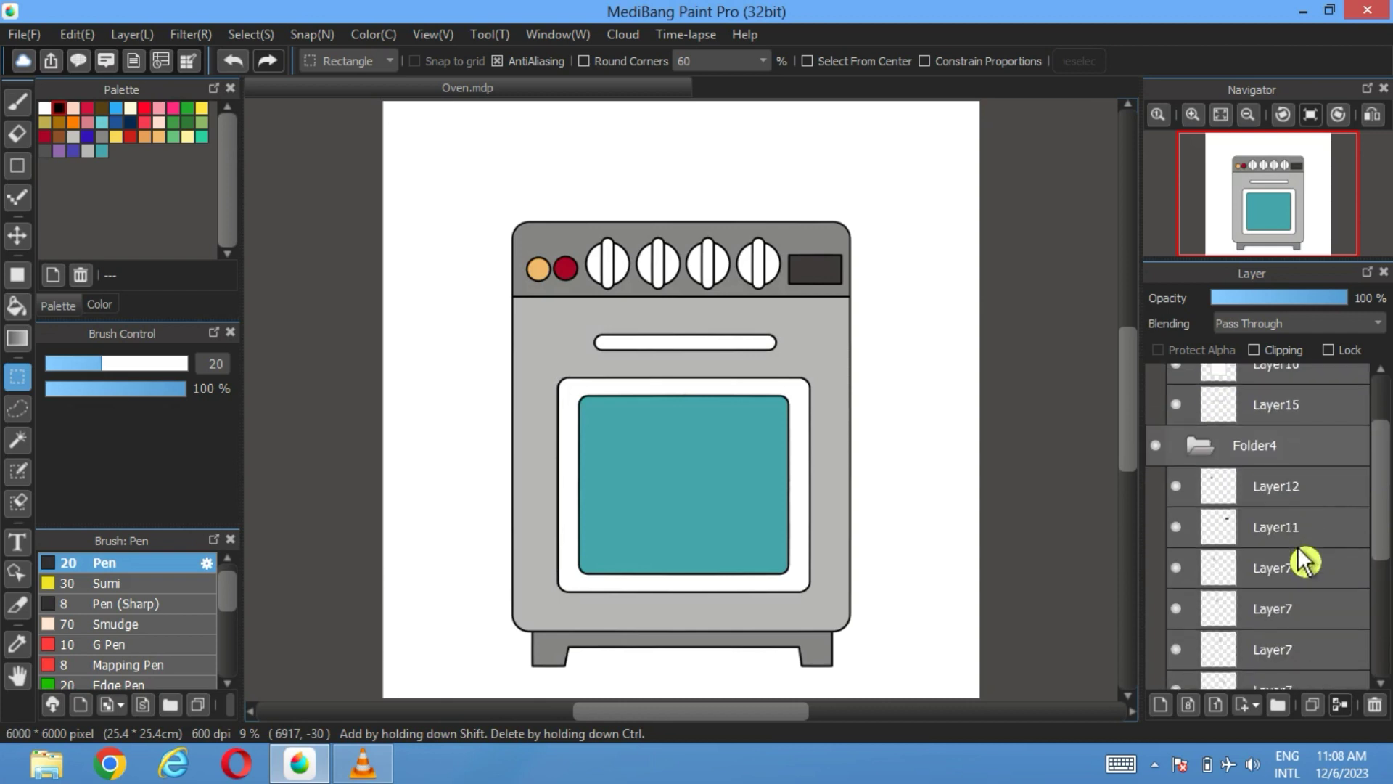
# - Move Layer12 and the Layer7 detail layers from Folder4 into Folder14, then collapse both folders
pyautogui.click(1258, 497)
pyautogui.scroll(-1, 1248, 504)
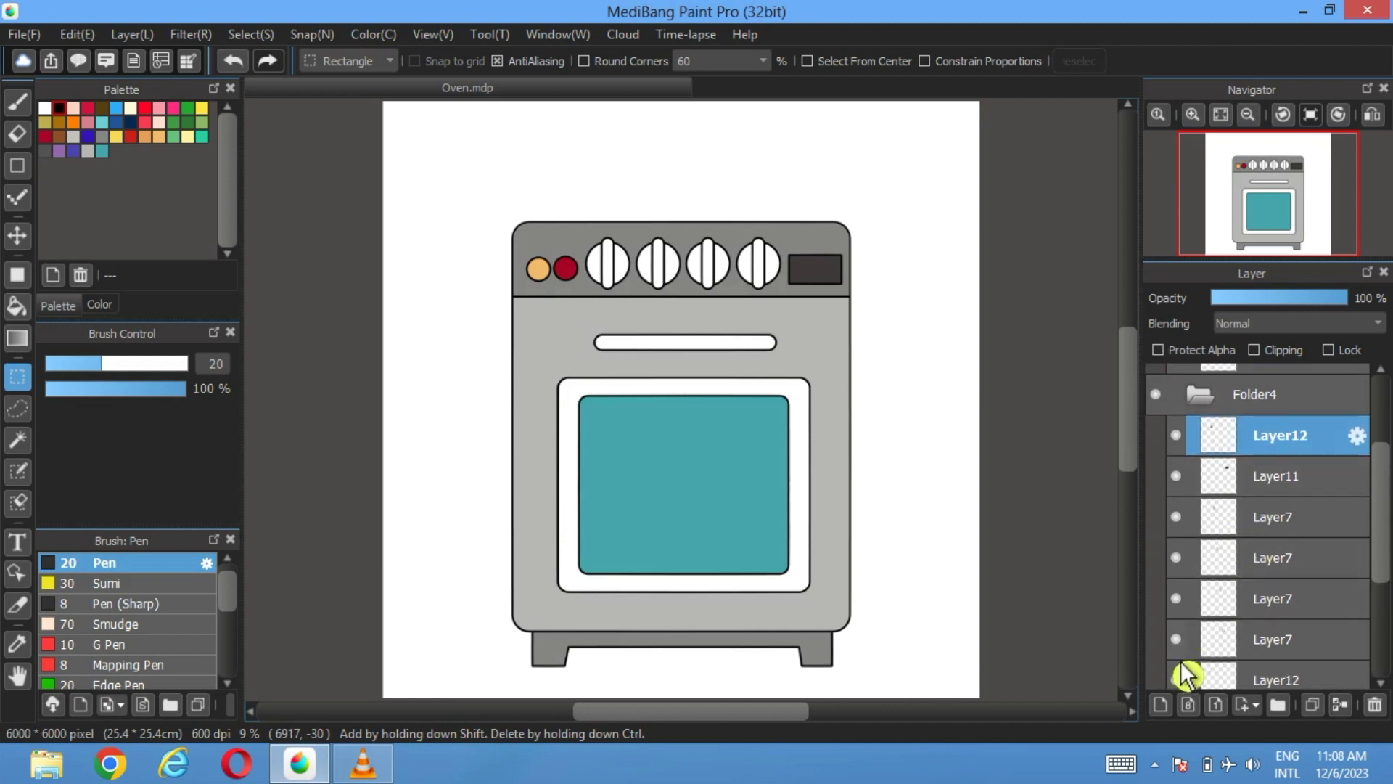
pyautogui.keyDown('shift'); pyautogui.click(1306, 668); pyautogui.keyUp('shift')
pyautogui.scroll(1, 1306, 663)
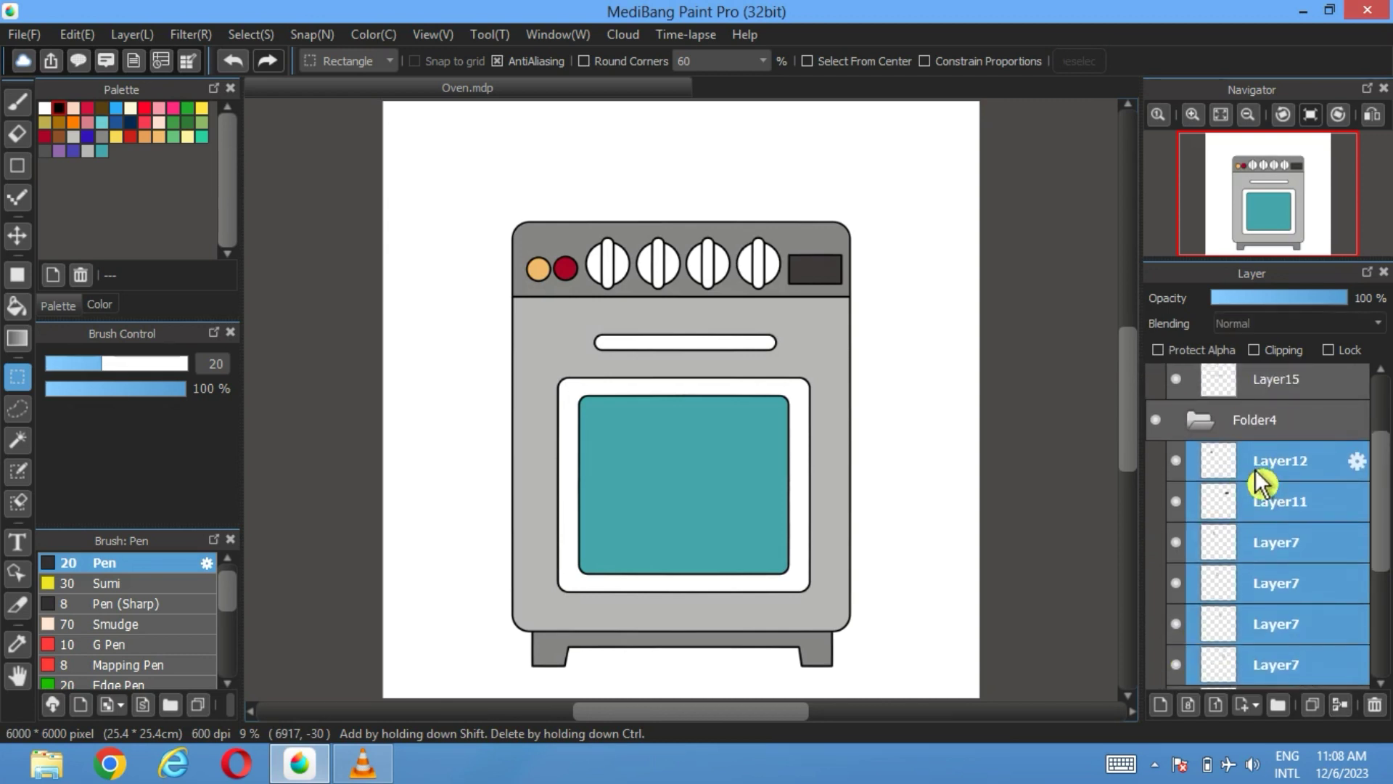
pyautogui.moveTo(1261, 482); pyautogui.dragTo(1266, 445)
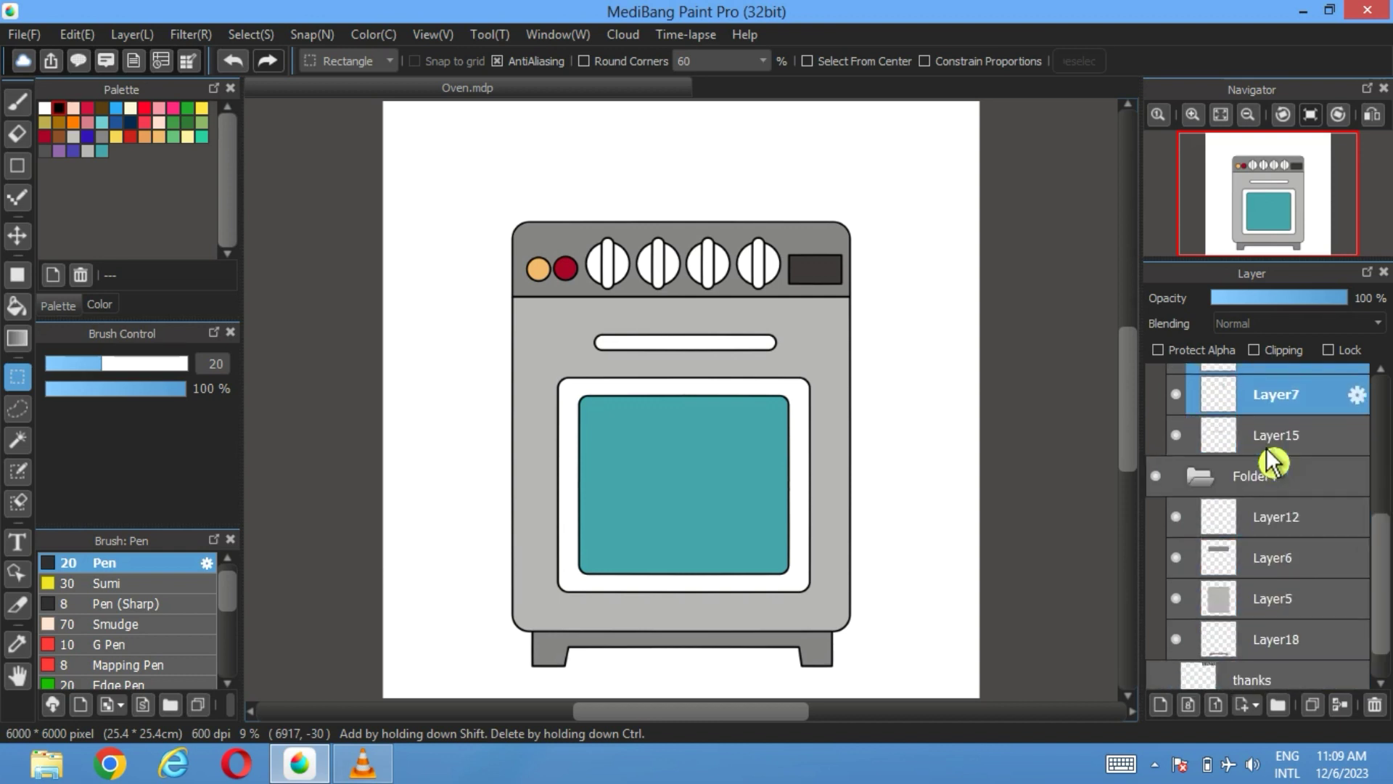
pyautogui.moveTo(1282, 530); pyautogui.dragTo(1284, 435)
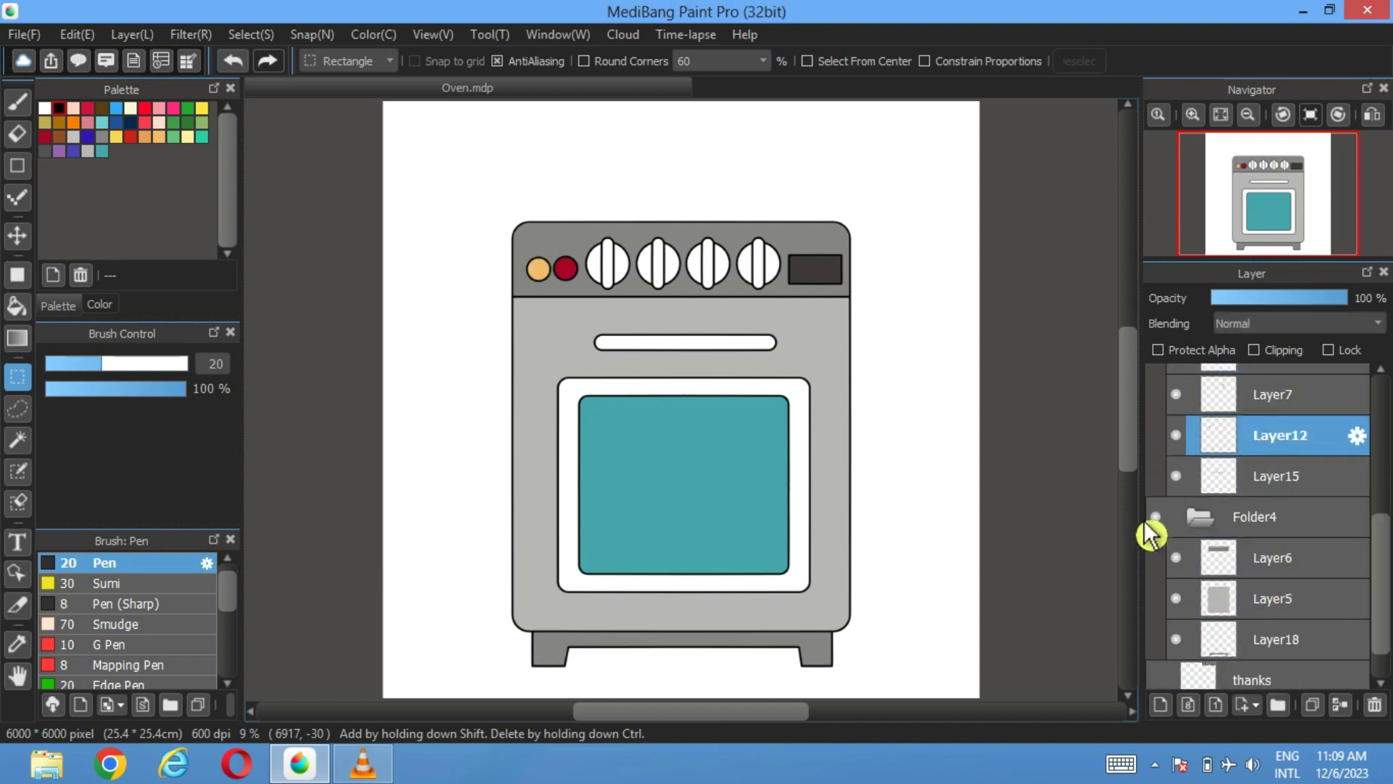
pyautogui.click(1199, 517)
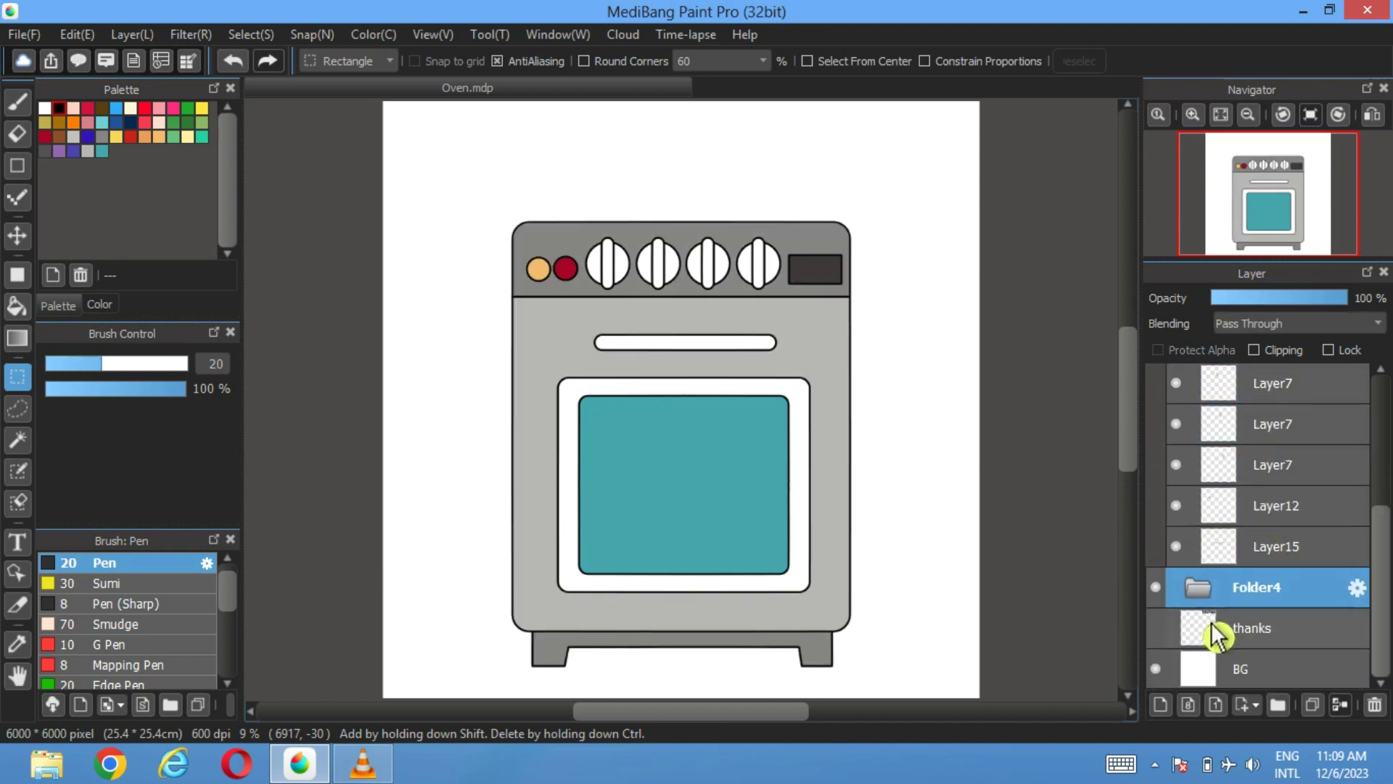
pyautogui.scroll(3, 1265, 472)
pyautogui.click(1168, 395)
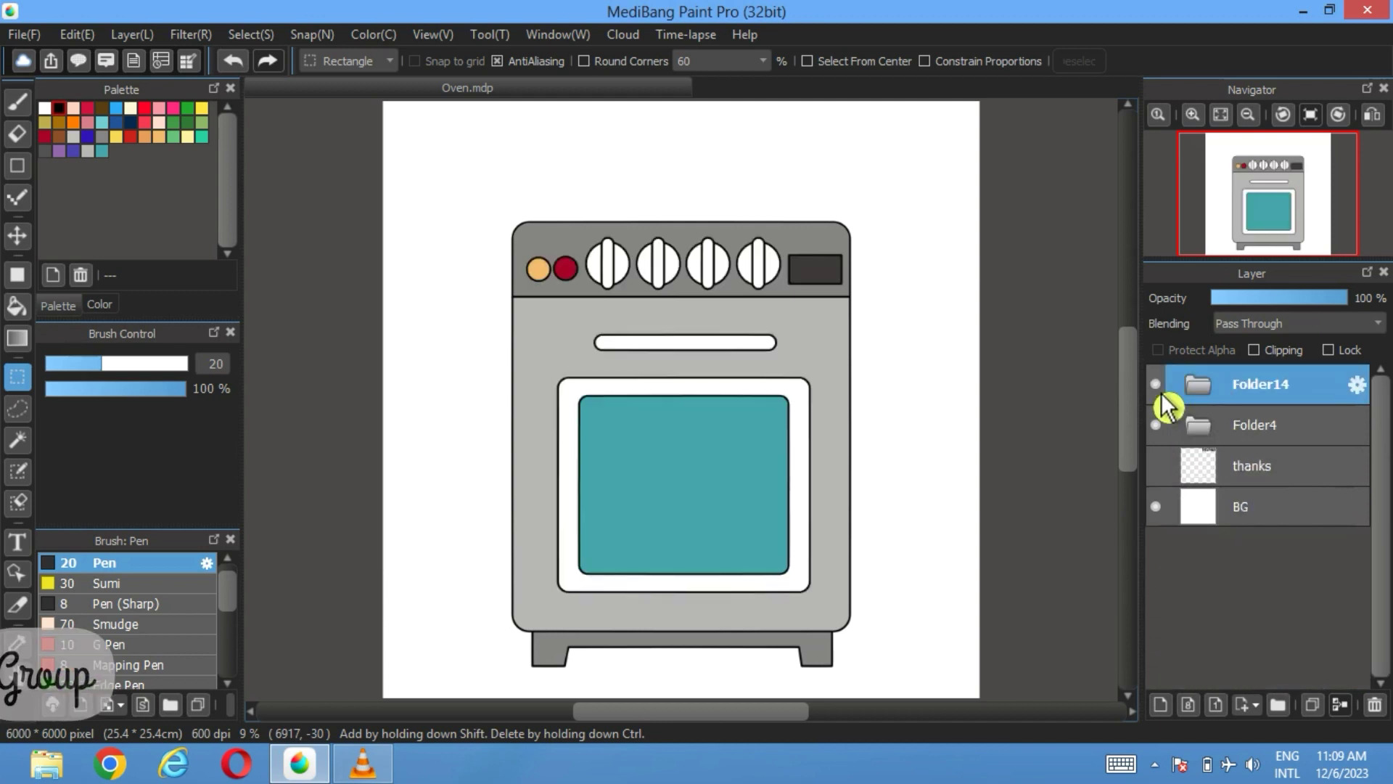
# - Create Folder19 and move Folder4 and Folder14 inside it
pyautogui.click(1278, 706)
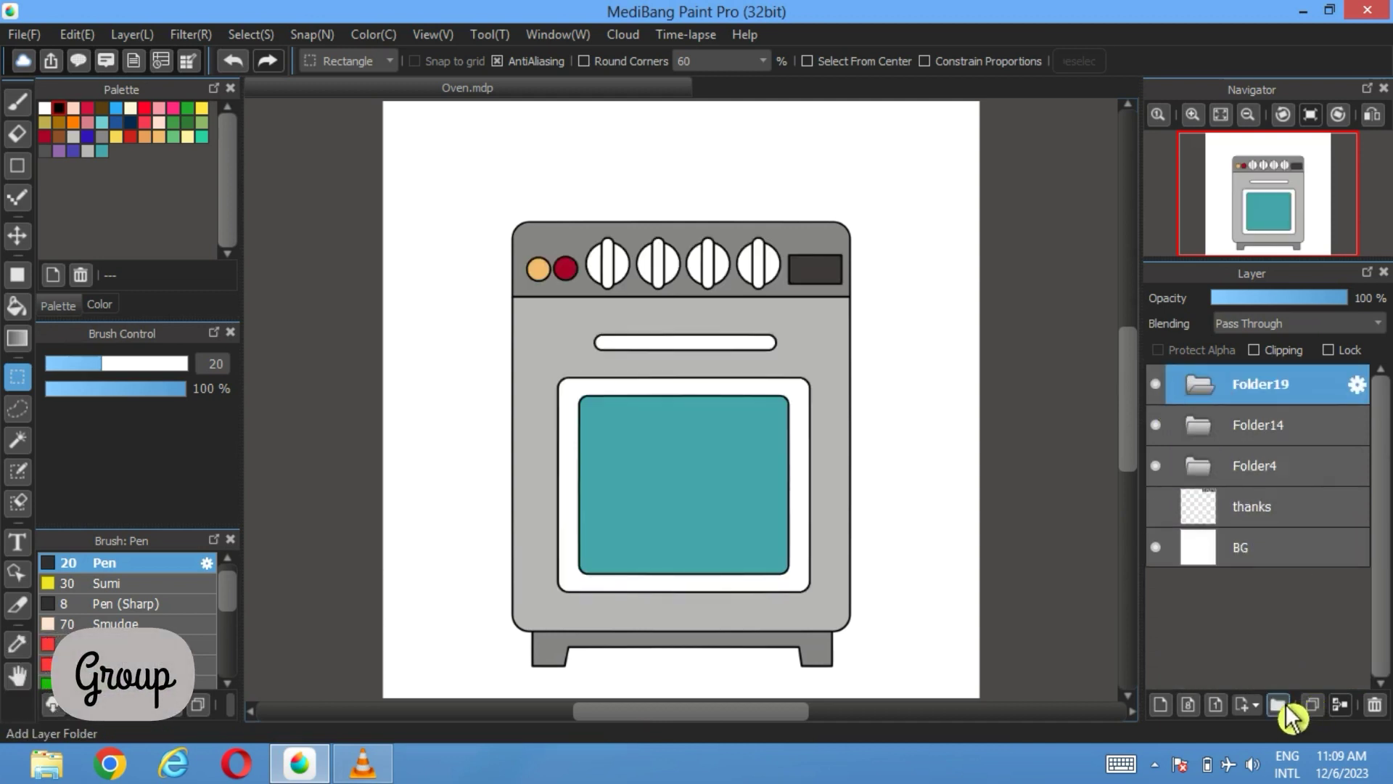
pyautogui.click(1257, 475)
pyautogui.moveTo(1257, 479); pyautogui.dragTo(1269, 392)
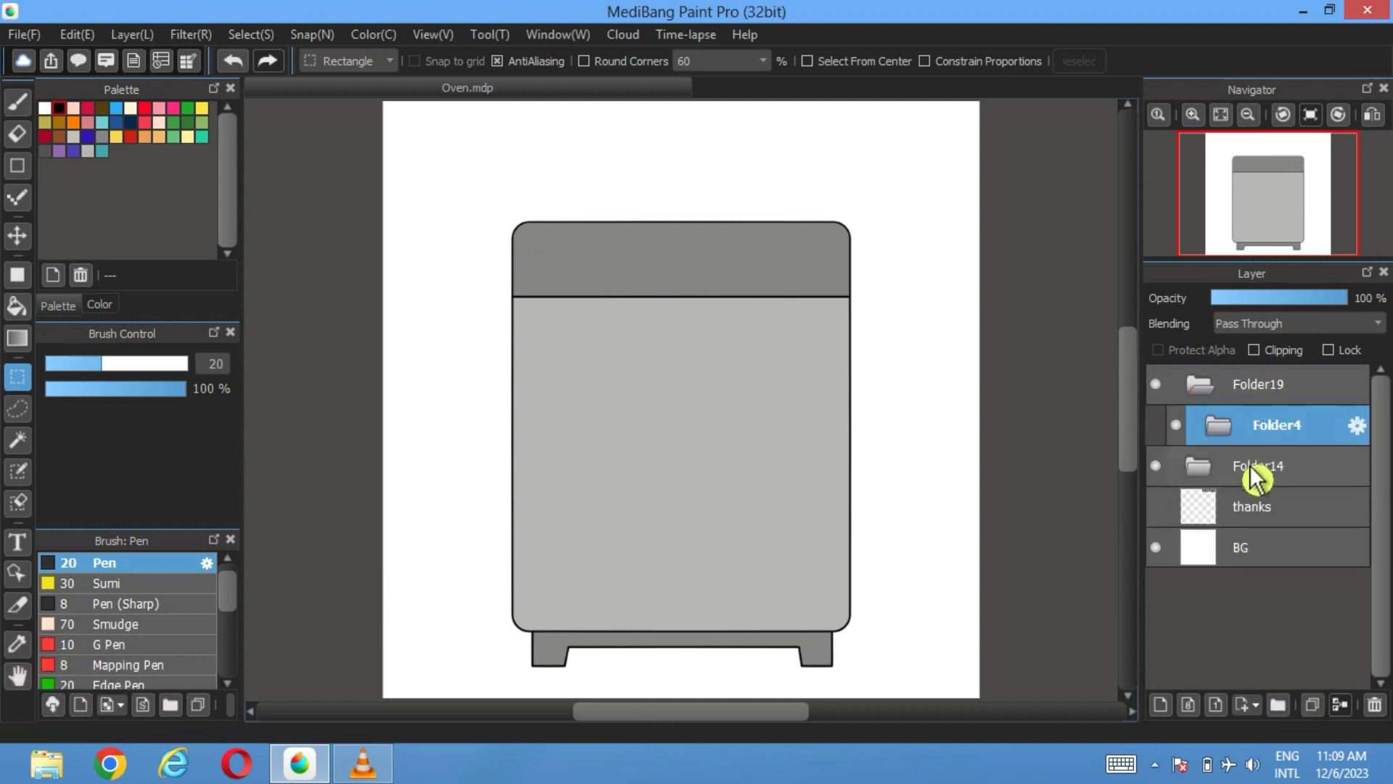
pyautogui.moveTo(1260, 467); pyautogui.dragTo(1263, 428)
pyautogui.click(1204, 389)
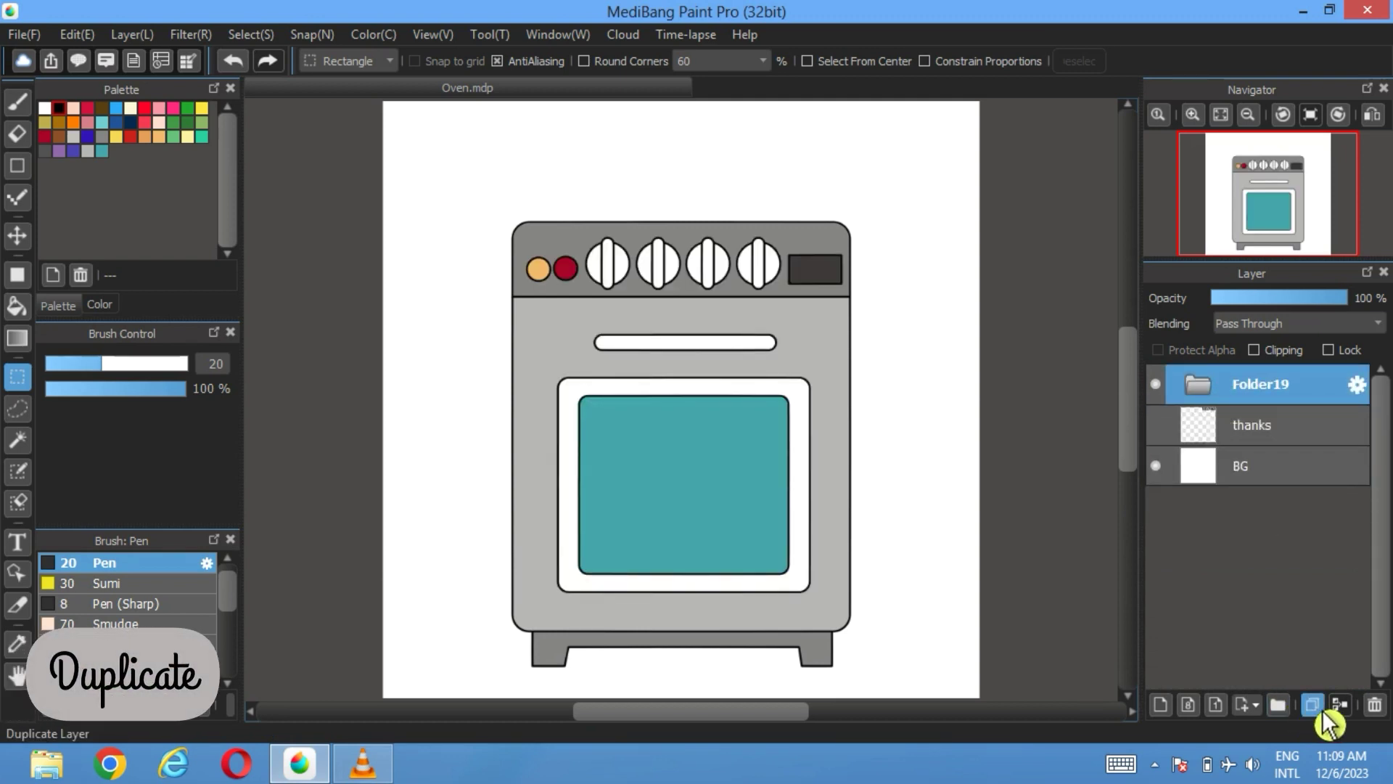
# - Duplicate Folder19, shift the copy 144 px right, and lower its opacity to 51%
pyautogui.click(1317, 711)
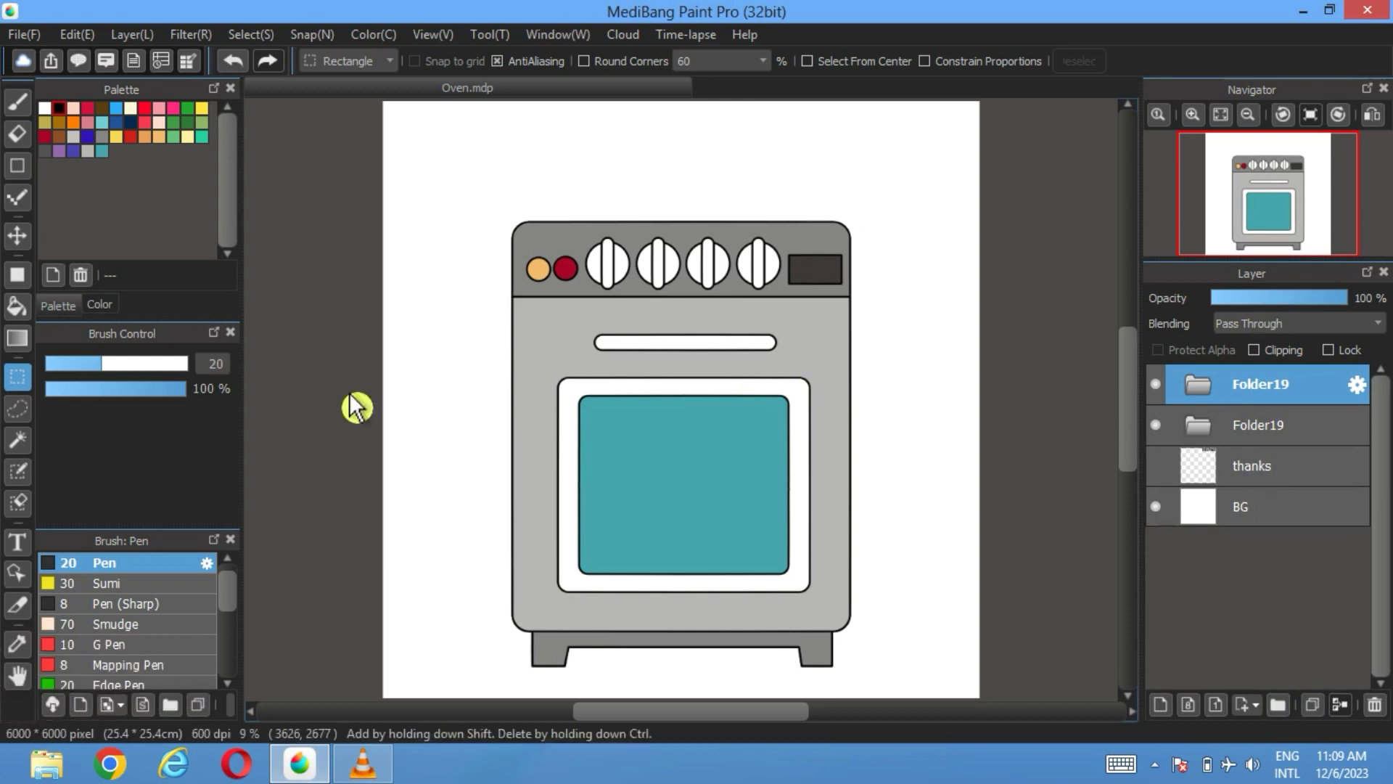
pyautogui.click(17, 236)
pyautogui.moveTo(545, 441); pyautogui.dragTo(586, 441)
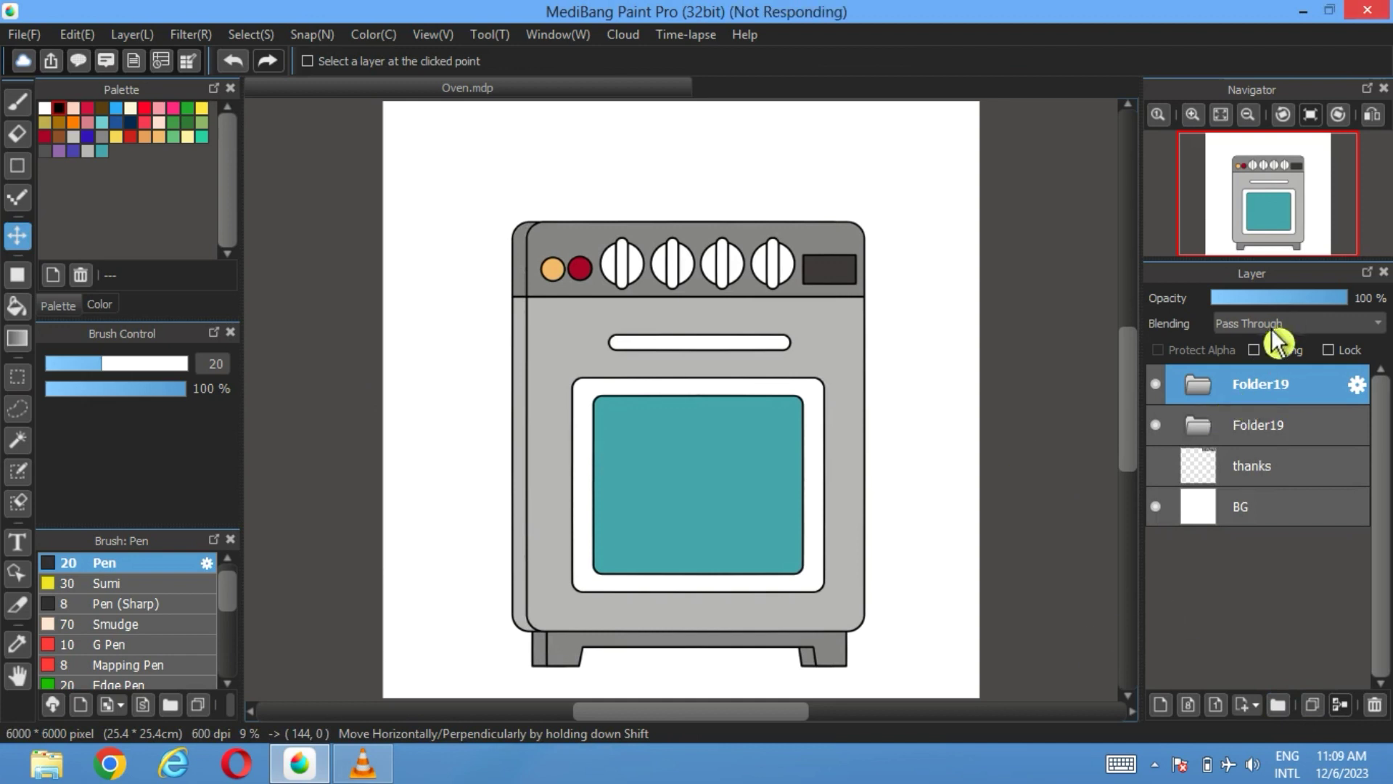
pyautogui.moveTo(1296, 308); pyautogui.dragTo(1279, 308)
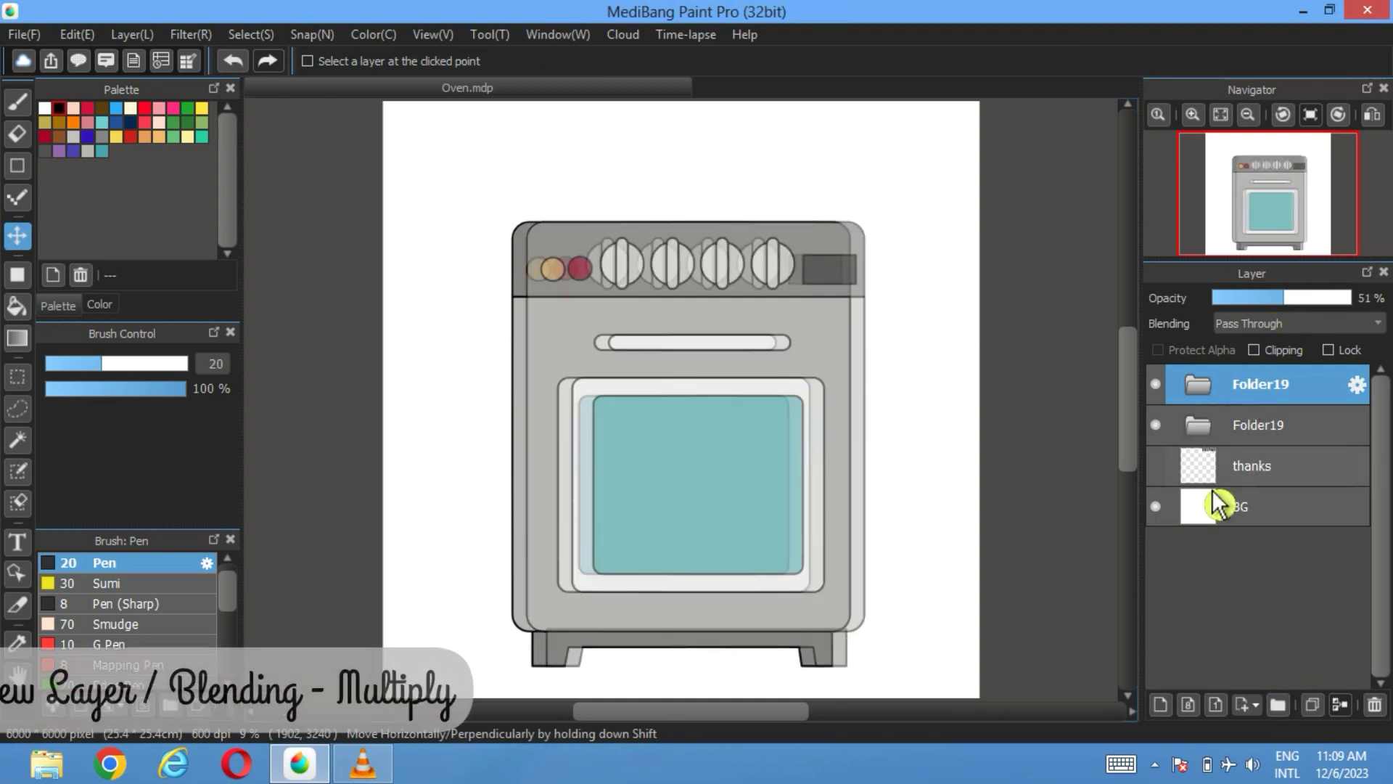
# - Add a new Multiply-blended layer above the oven
pyautogui.click(1161, 704)
pyautogui.click(1263, 322)
pyautogui.click(1253, 367)
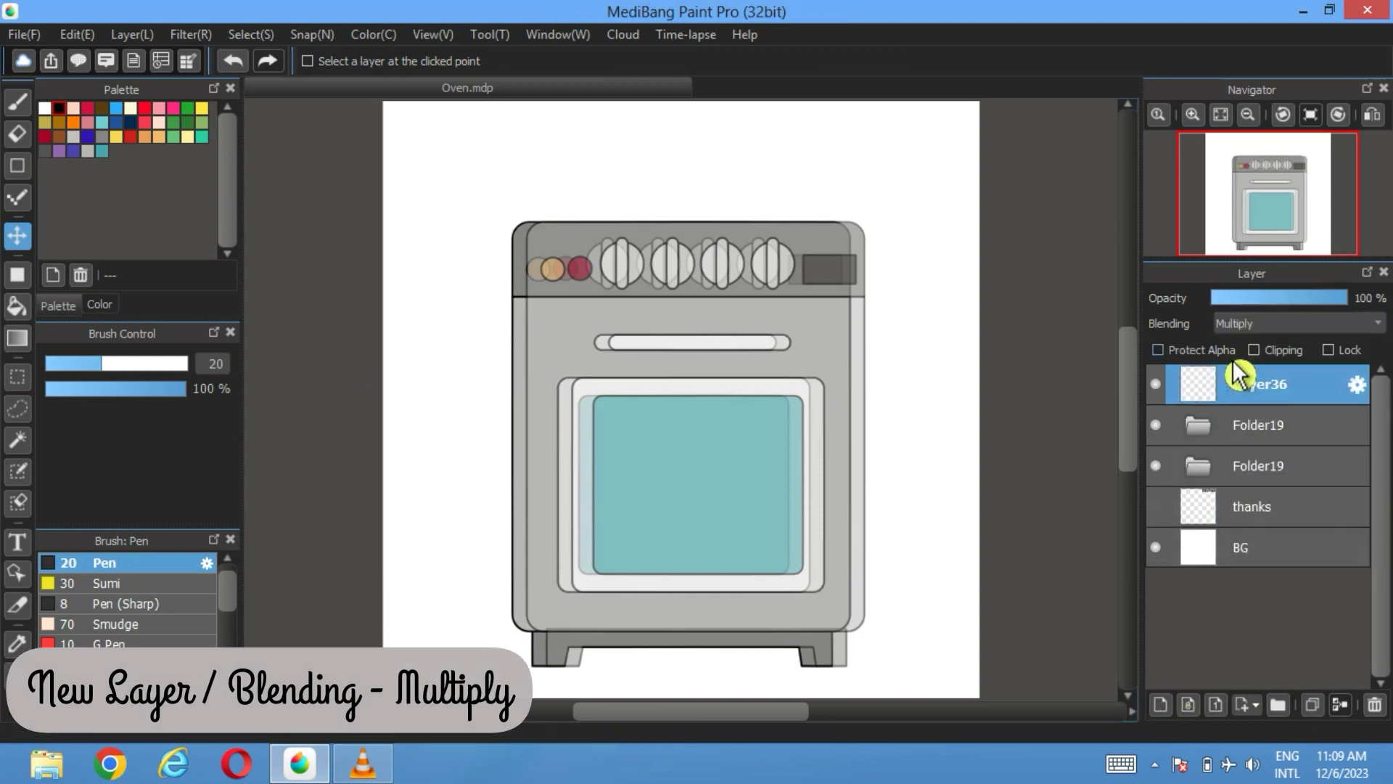
pyautogui.click(18, 643)
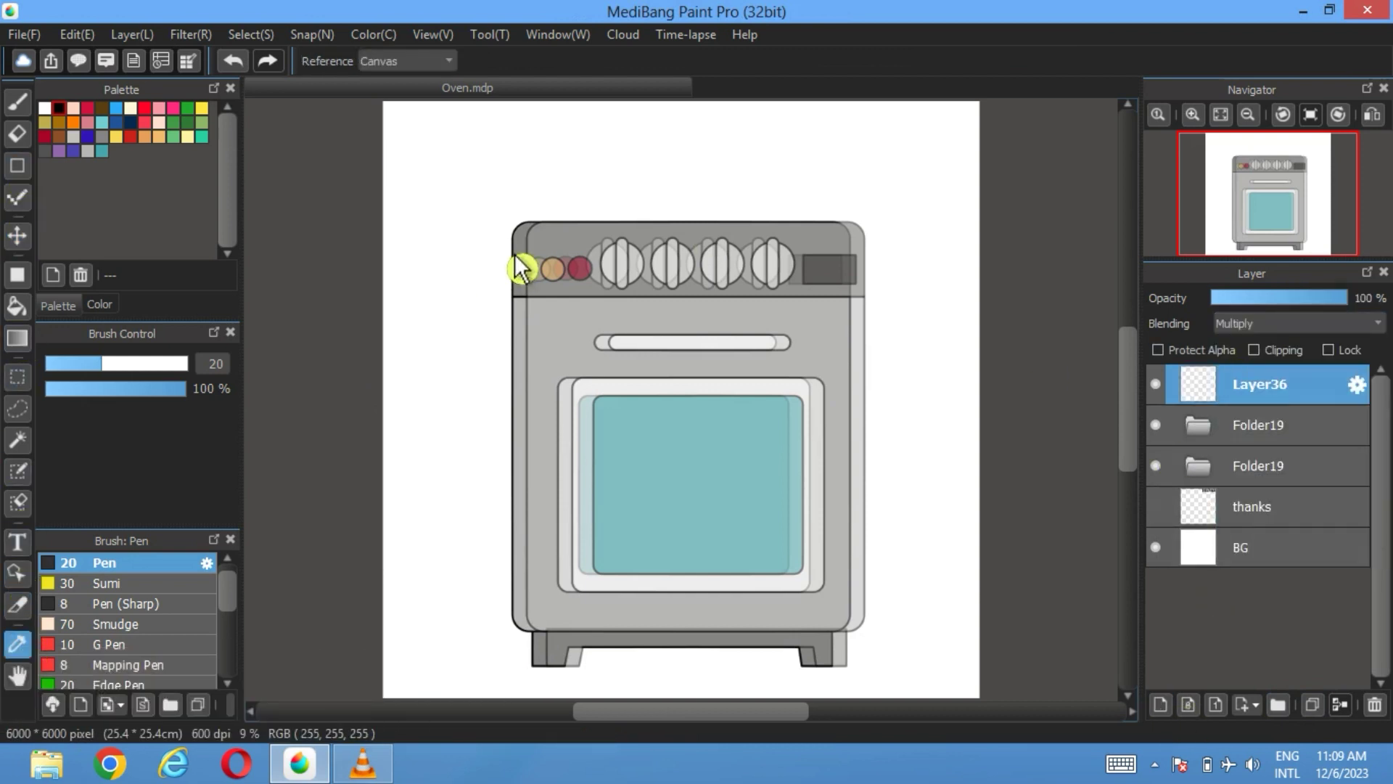
pyautogui.click(18, 306)
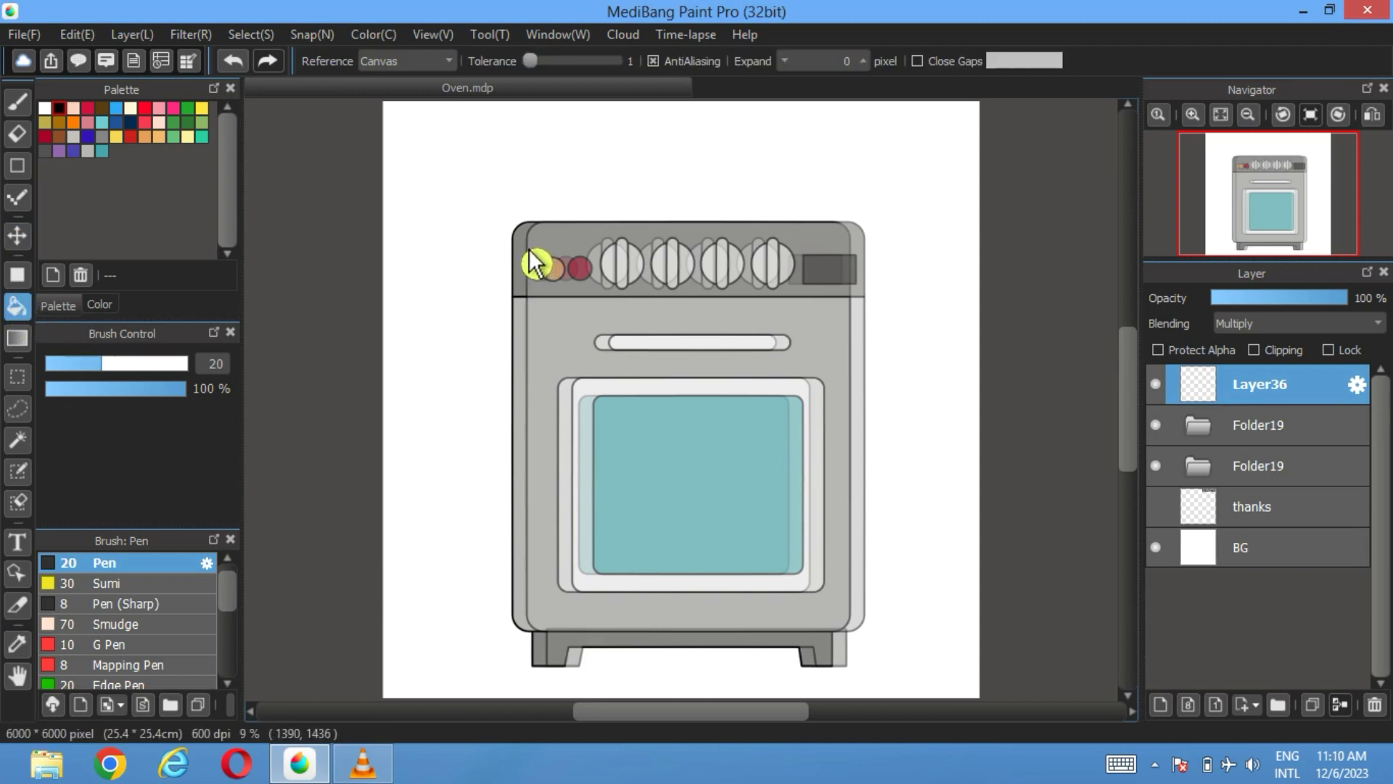
# - Fill the oven legs and the narrow left-side strip with dark grey
pyautogui.click(1156, 426)
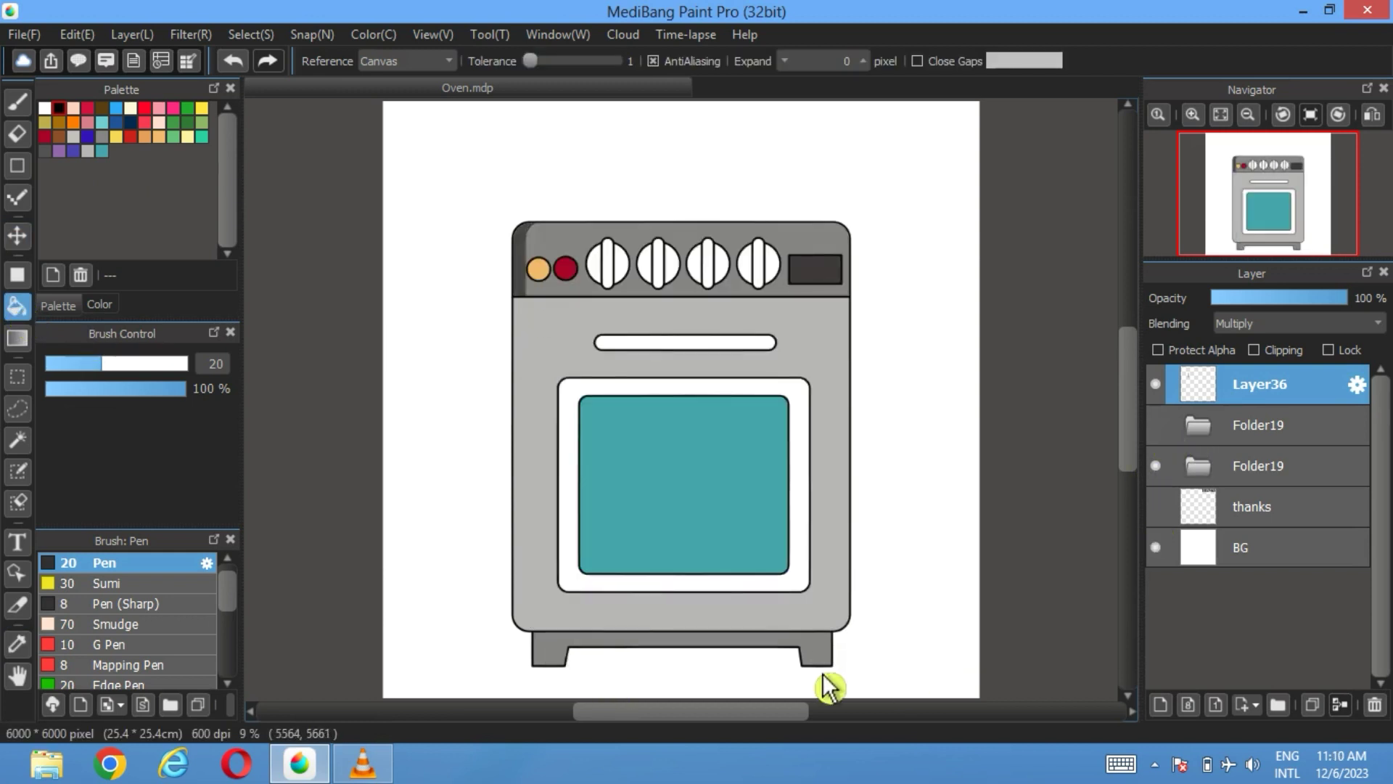
pyautogui.click(835, 660)
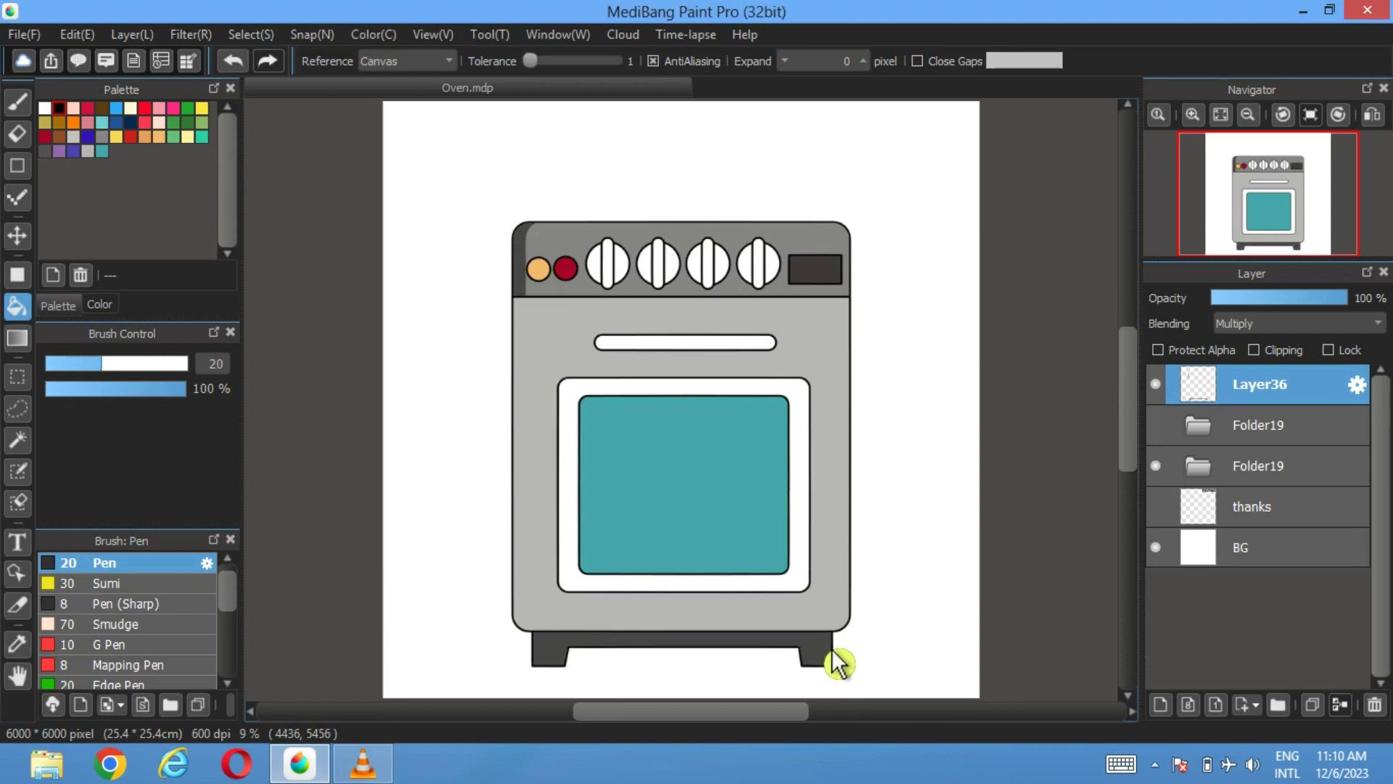
pyautogui.click(1161, 426)
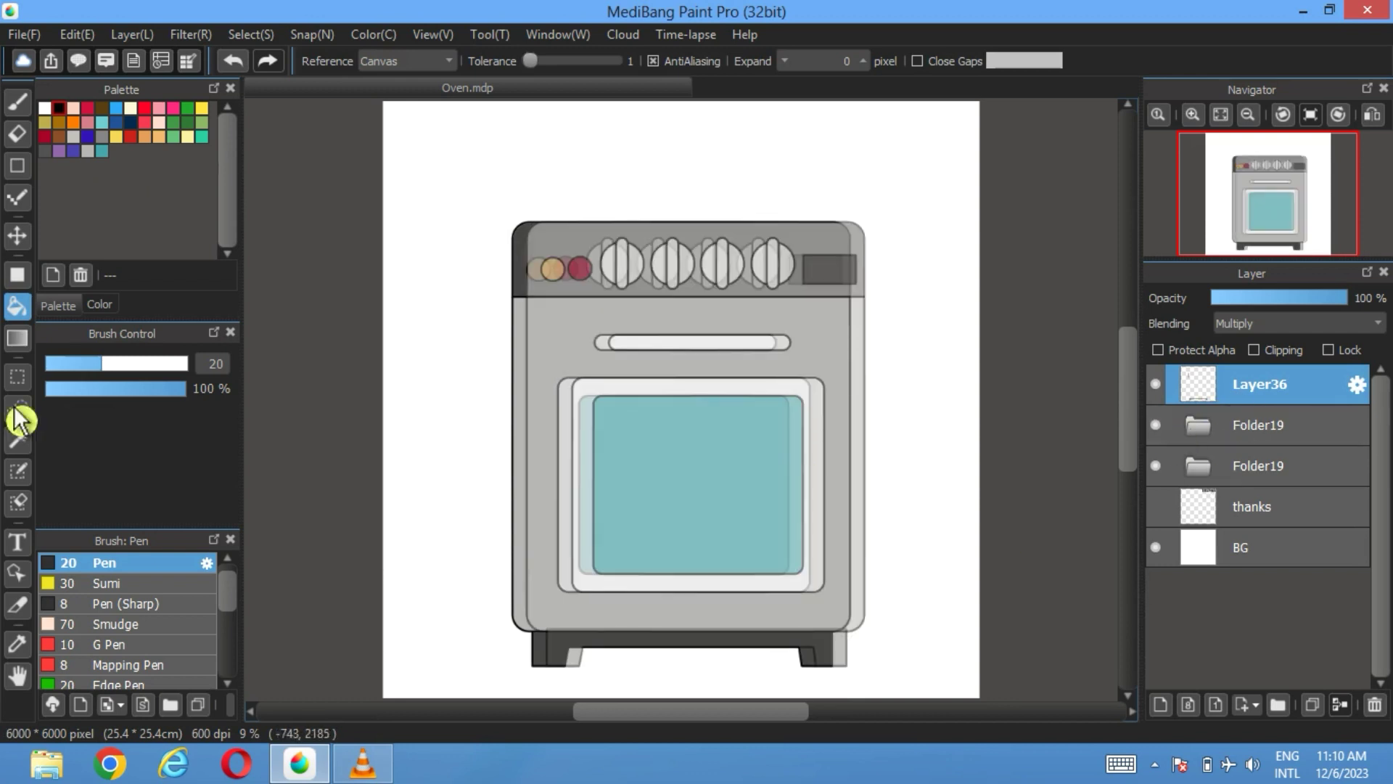
pyautogui.click(17, 644)
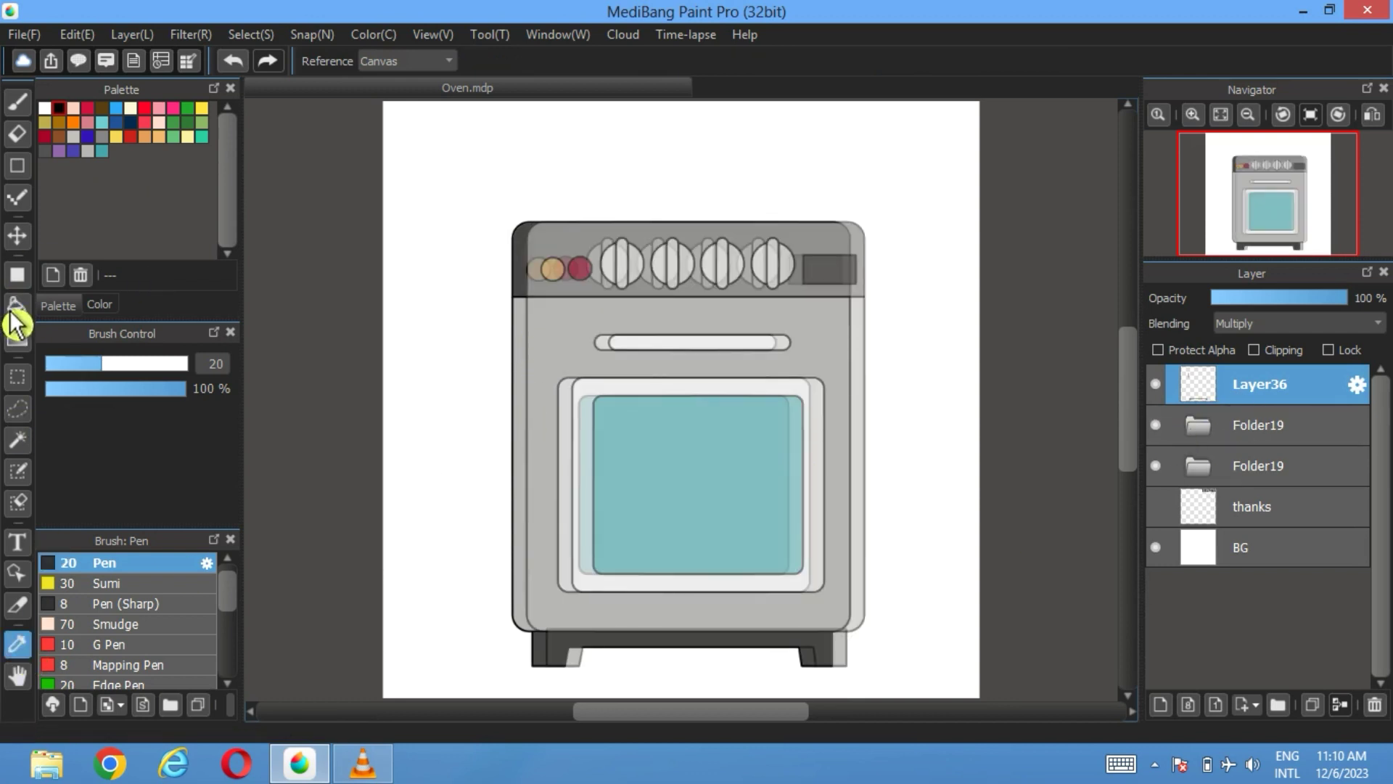
pyautogui.click(17, 305)
pyautogui.click(532, 397)
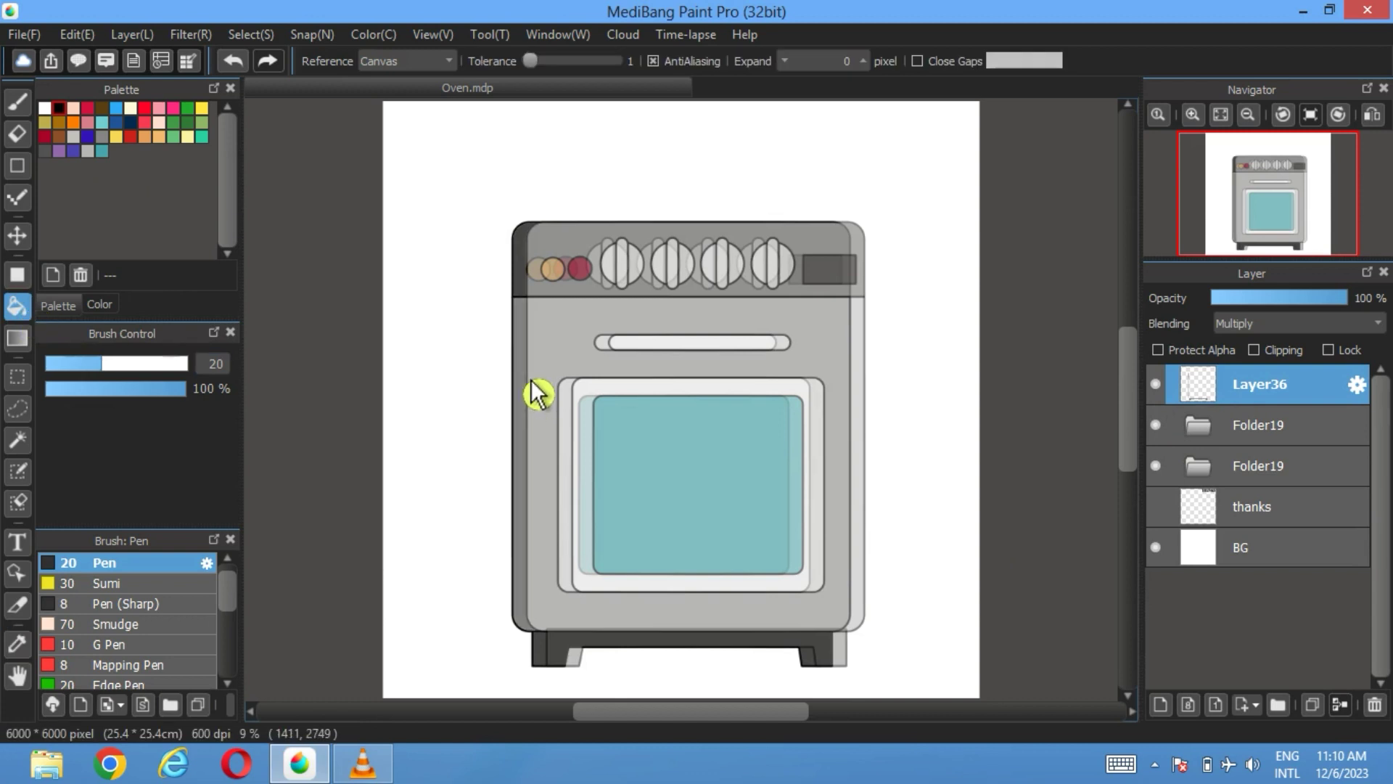
pyautogui.click(1263, 427)
# - Shift the offset Folder19 oven copy 96 pixels left
pyautogui.scroll(4, 707, 347)
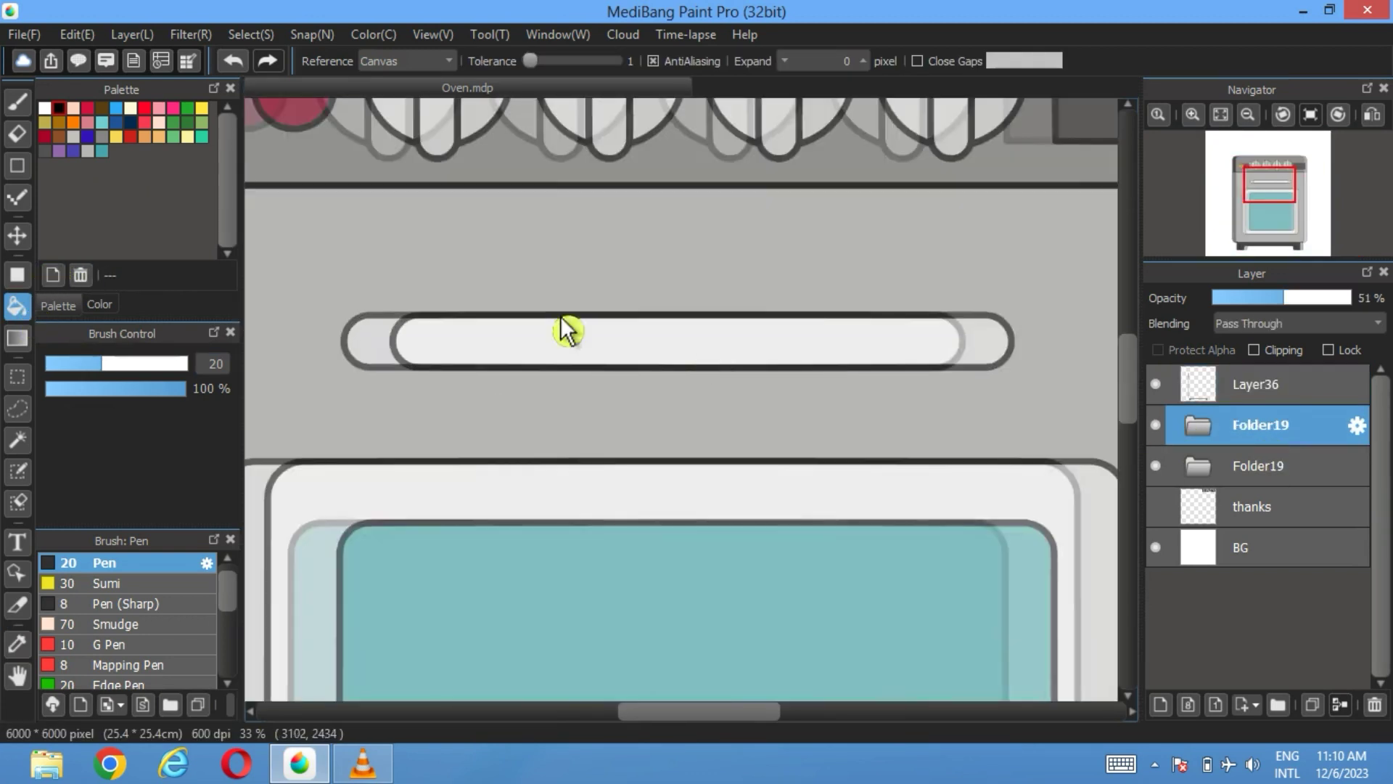
pyautogui.scroll(-1, 622, 457)
pyautogui.scroll(2, 684, 513)
pyautogui.scroll(-1, 684, 513)
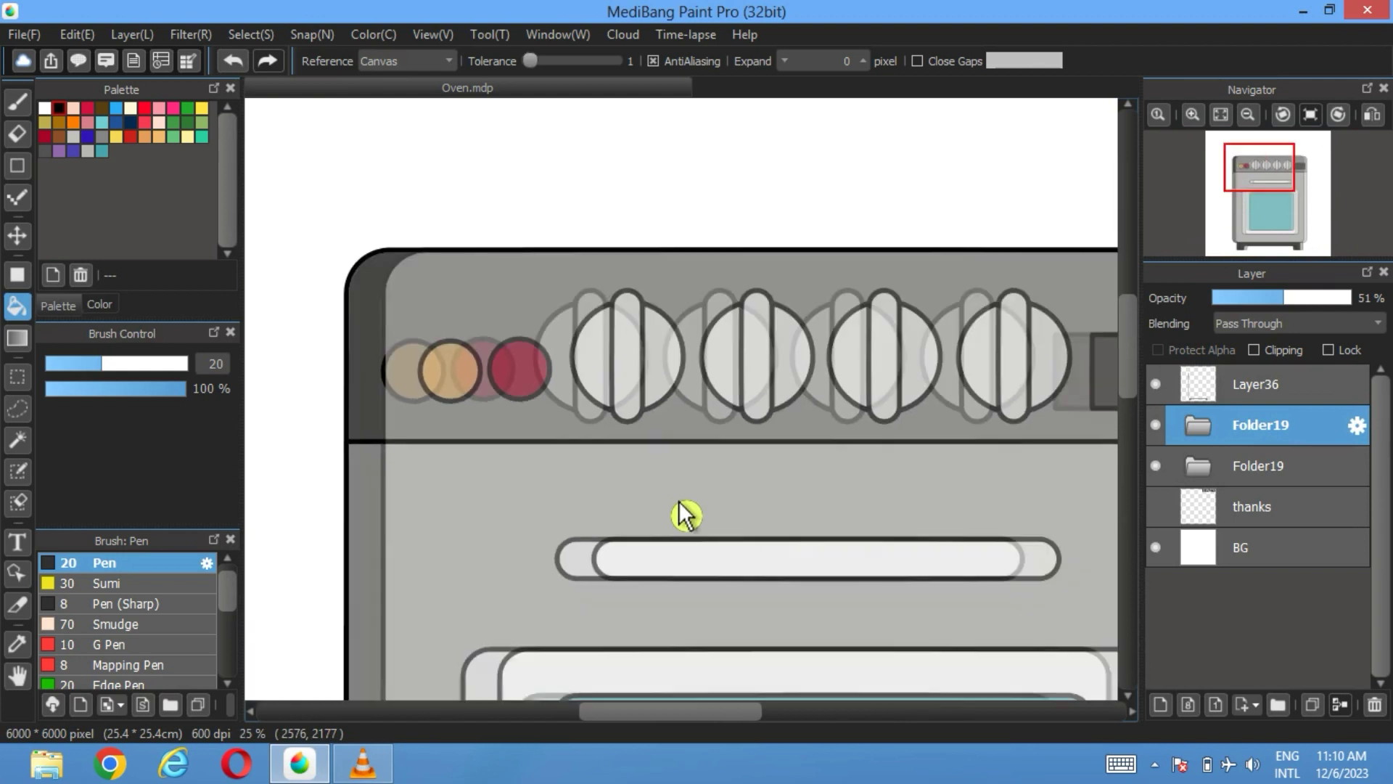
pyautogui.scroll(-1, 581, 482)
pyautogui.scroll(-1, 581, 482)
pyautogui.click(17, 235)
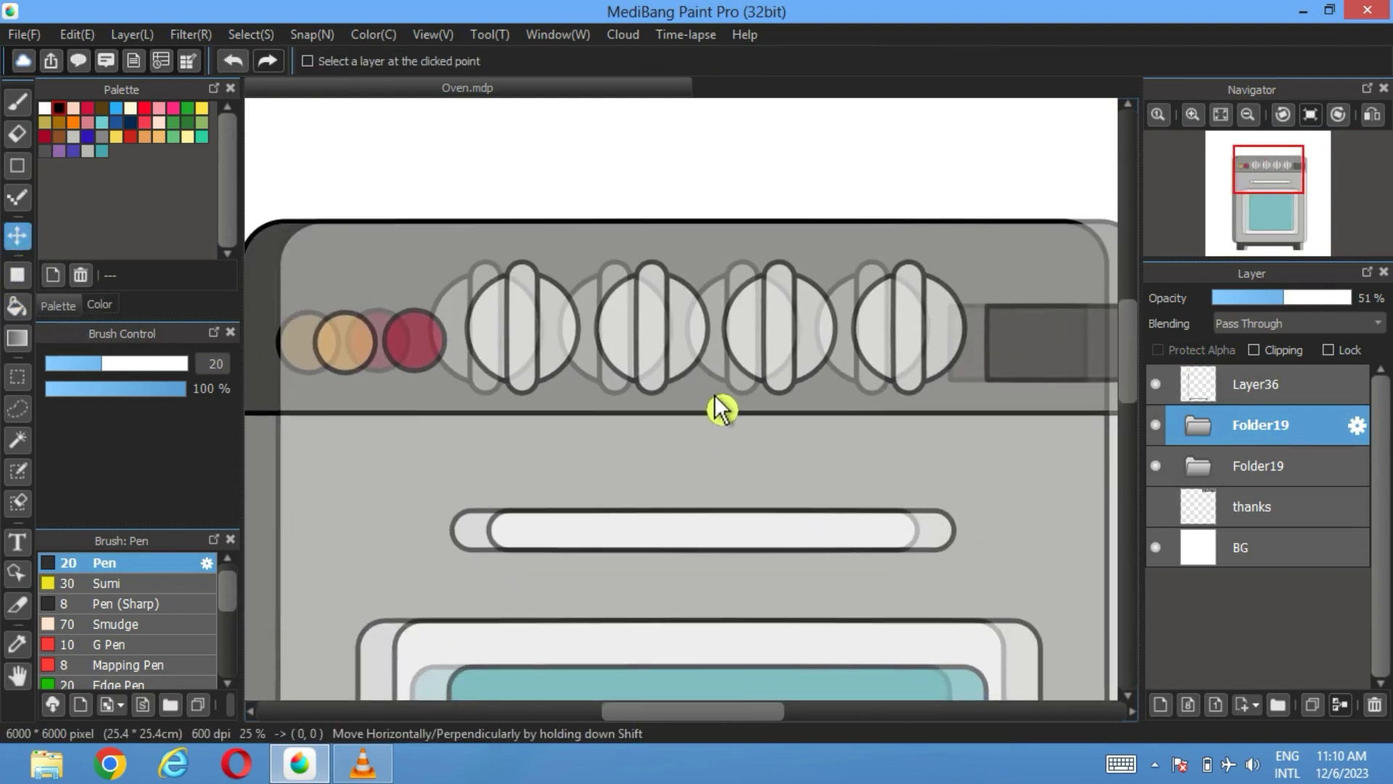
pyautogui.moveTo(722, 404); pyautogui.dragTo(699, 409)
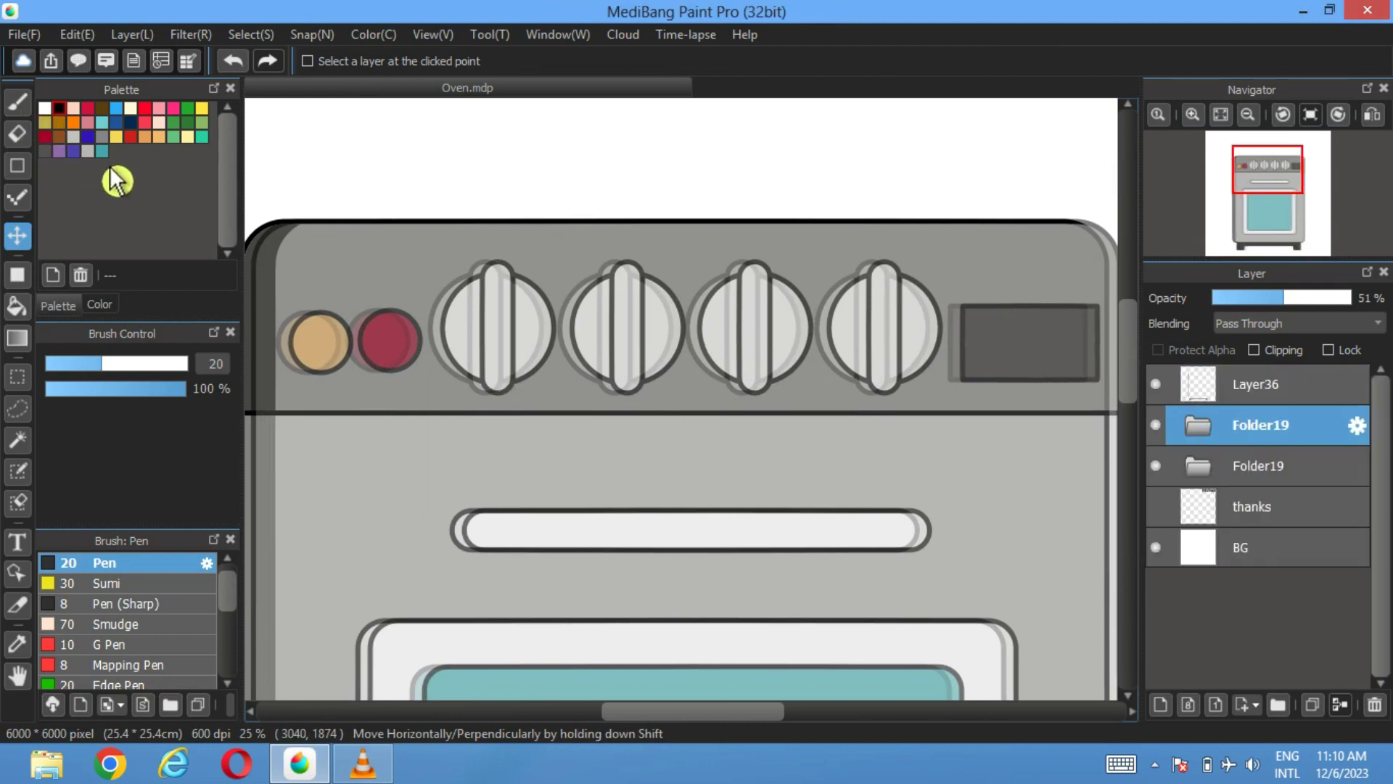
# - Select Layer36, hide Layer12's orange light circle, and choose a palette fill colour
pyautogui.scroll(2, 385, 355)
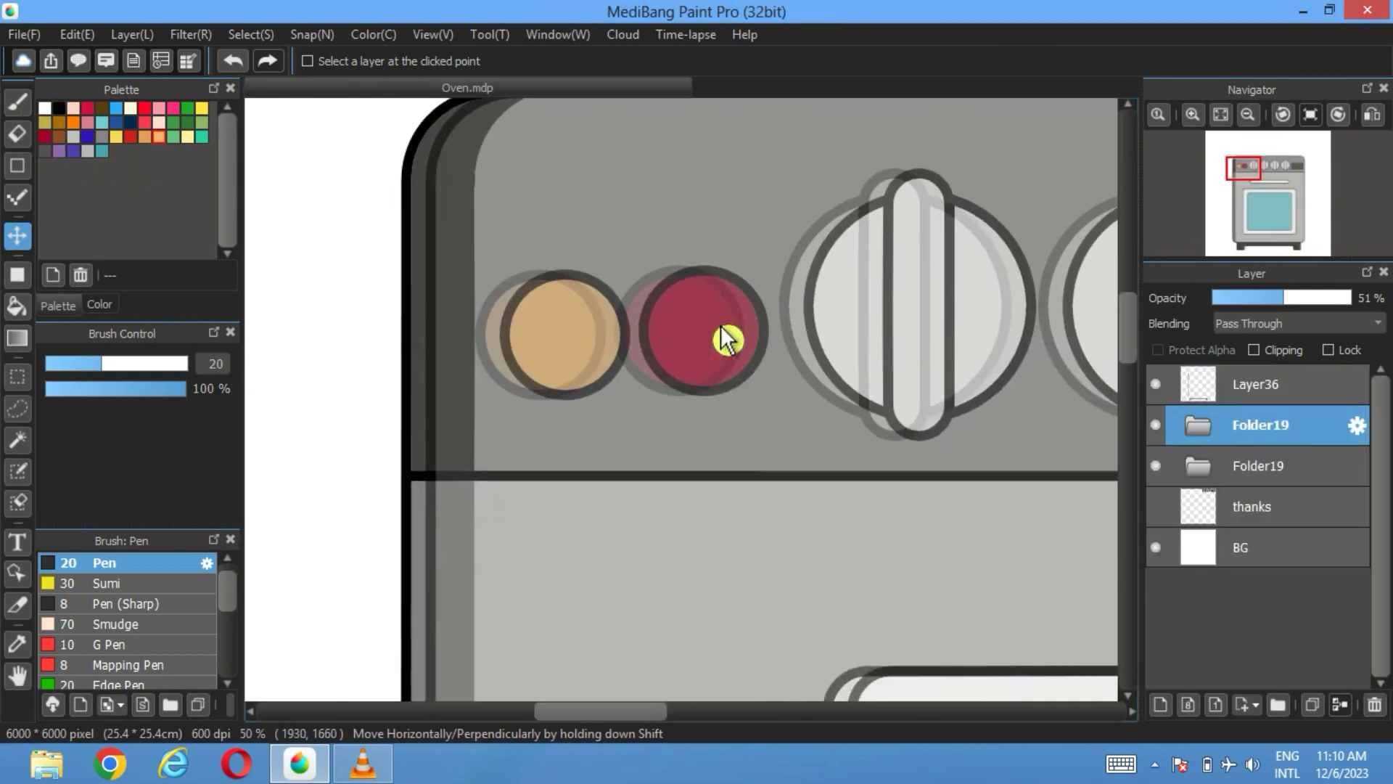
pyautogui.click(1238, 392)
pyautogui.click(17, 306)
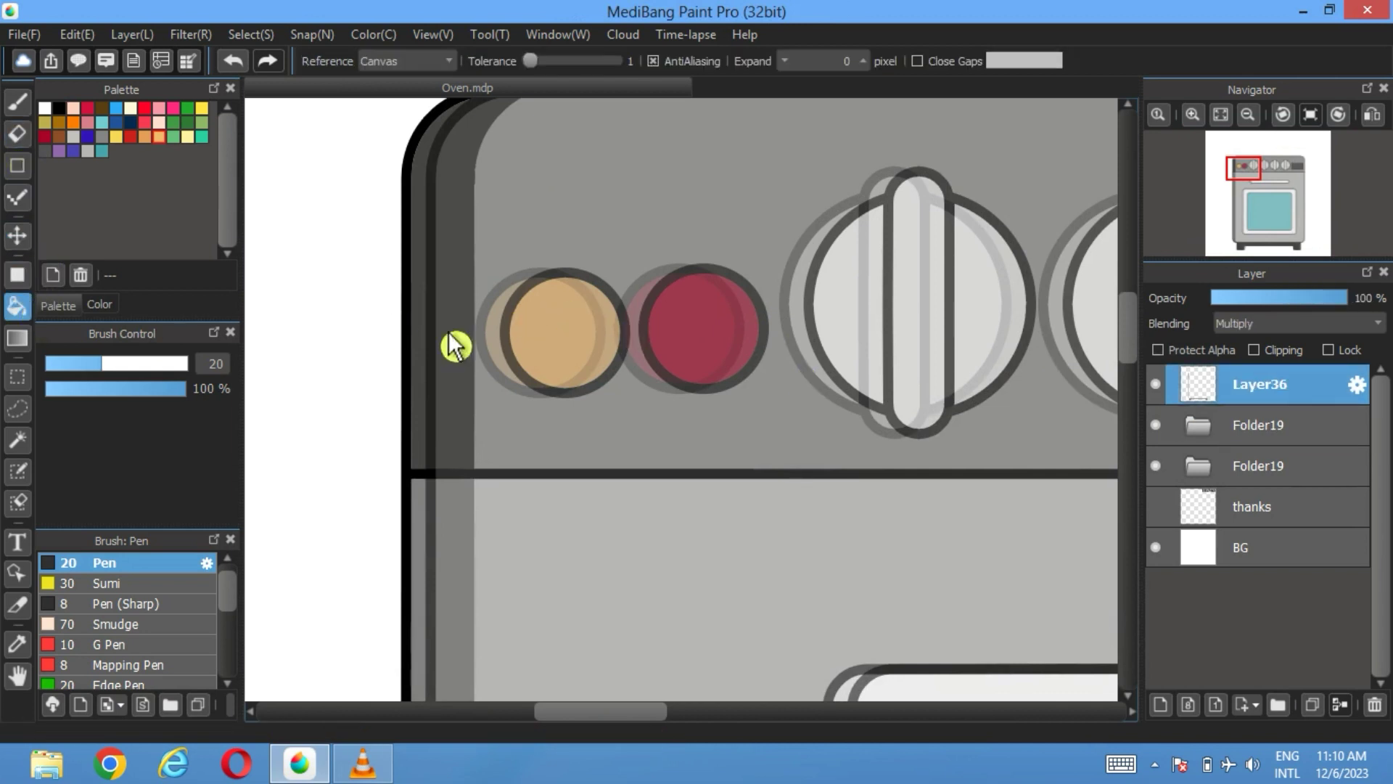
pyautogui.click(1219, 461)
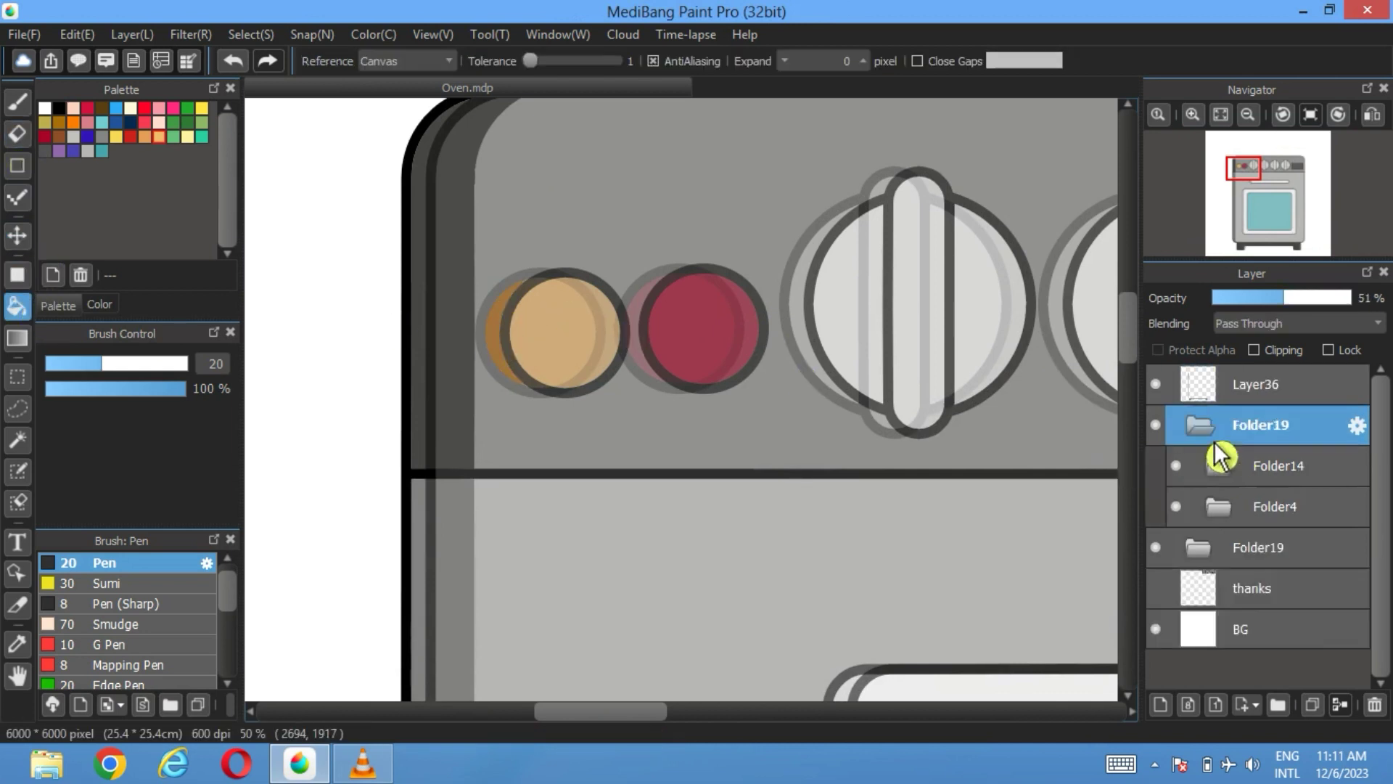
pyautogui.click(1259, 478)
pyautogui.scroll(-5, 1263, 530)
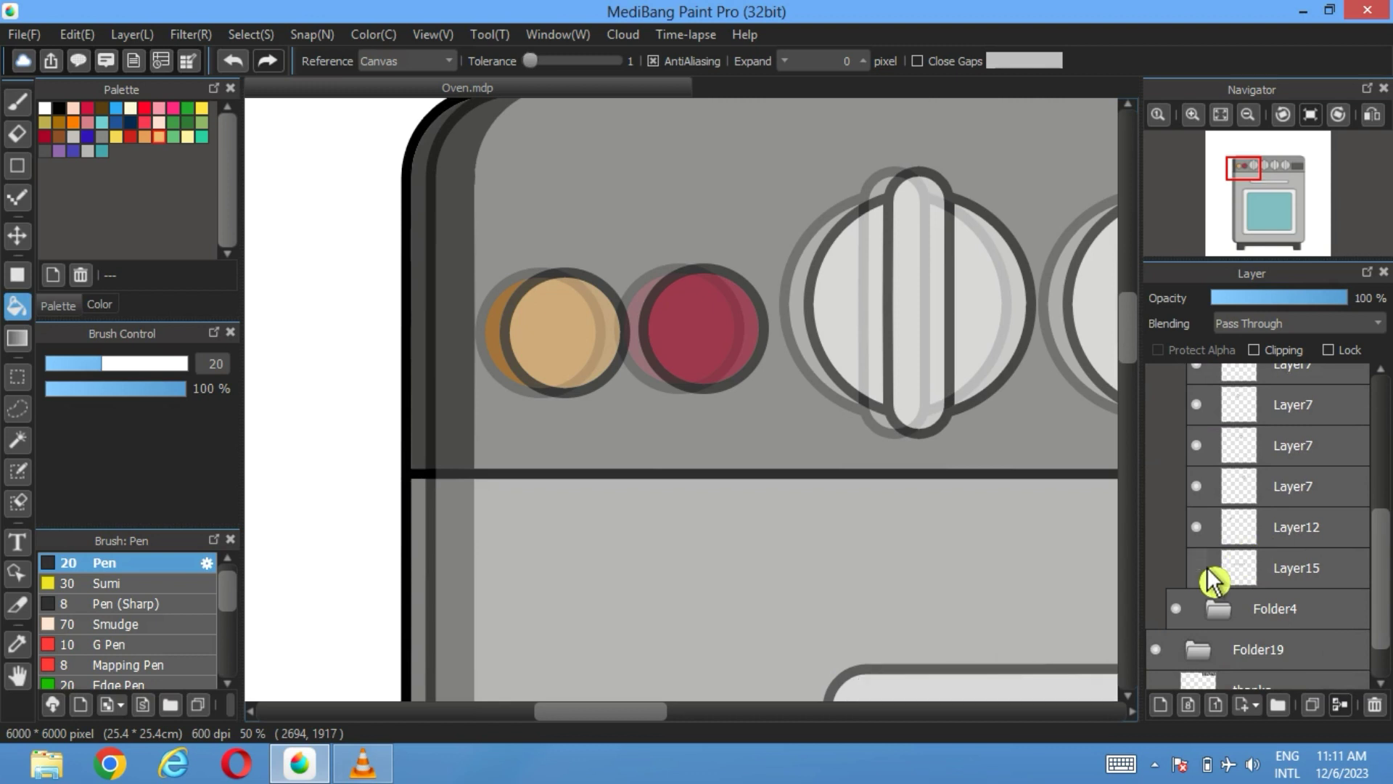
pyautogui.click(1204, 528)
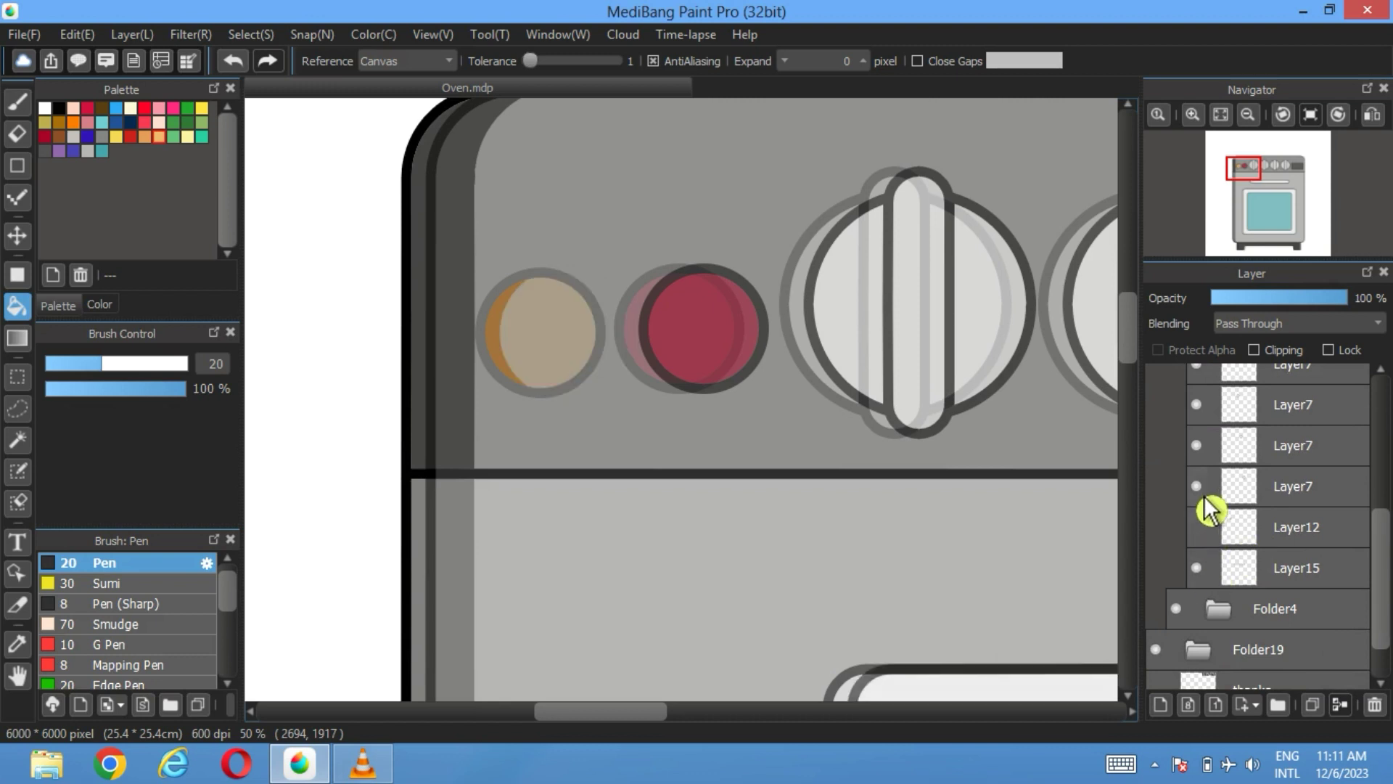
pyautogui.scroll(4, 1245, 523)
pyautogui.scroll(1, 1239, 467)
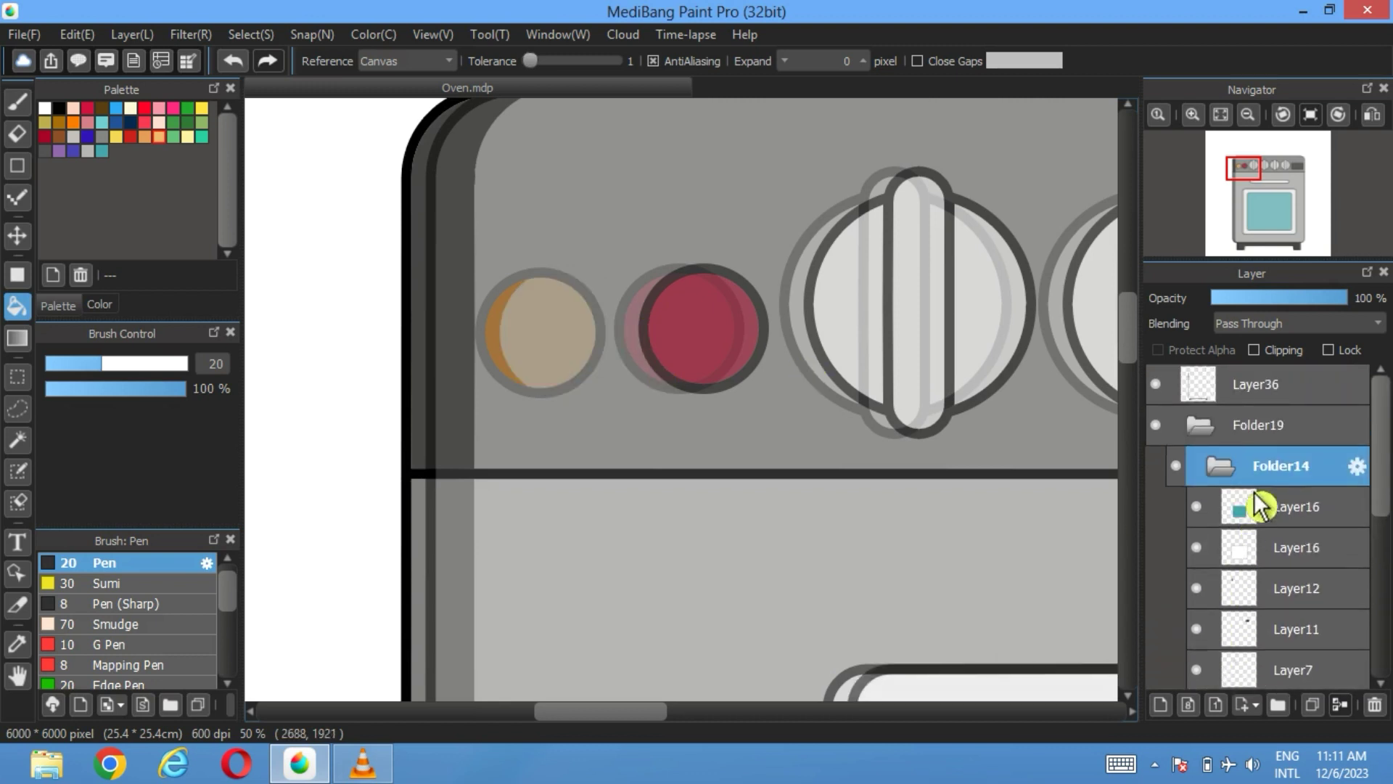
pyautogui.click(1259, 392)
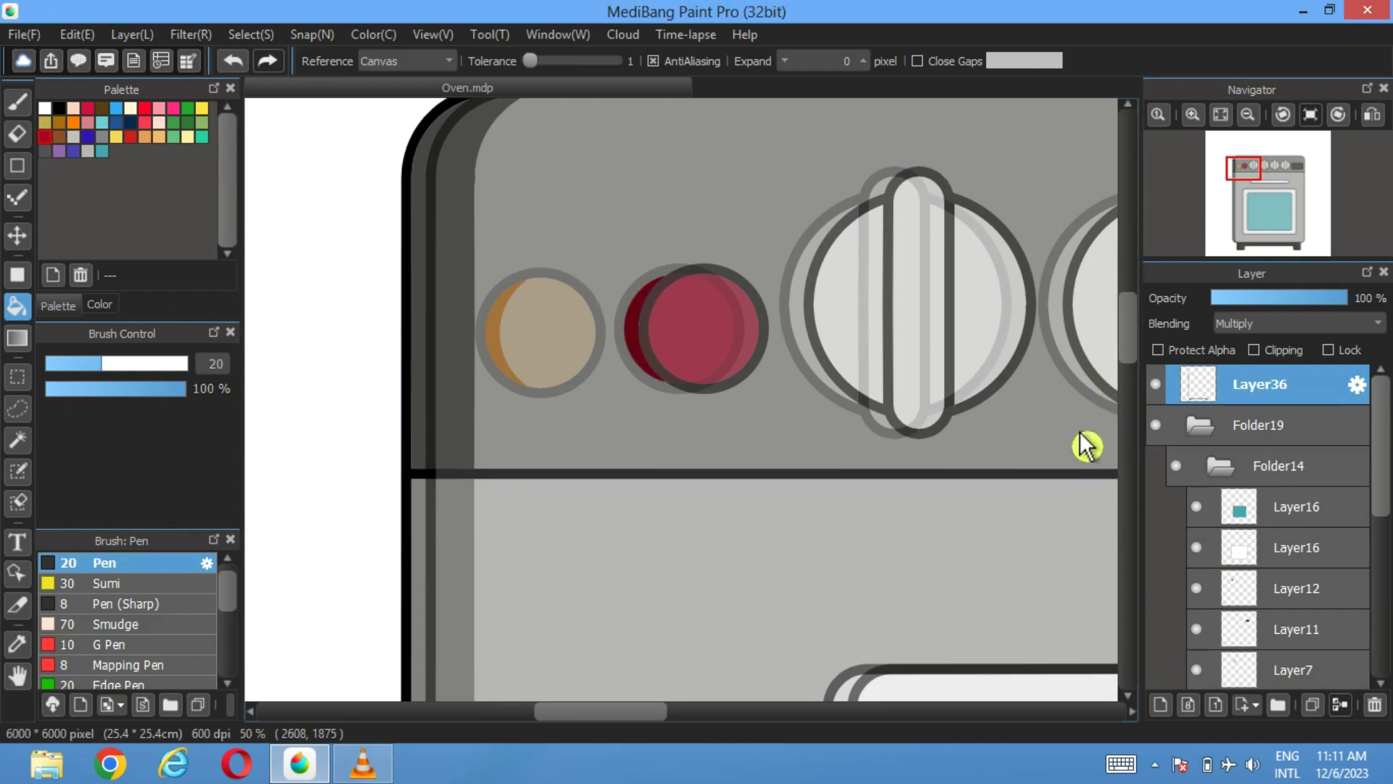
pyautogui.click(85, 148)
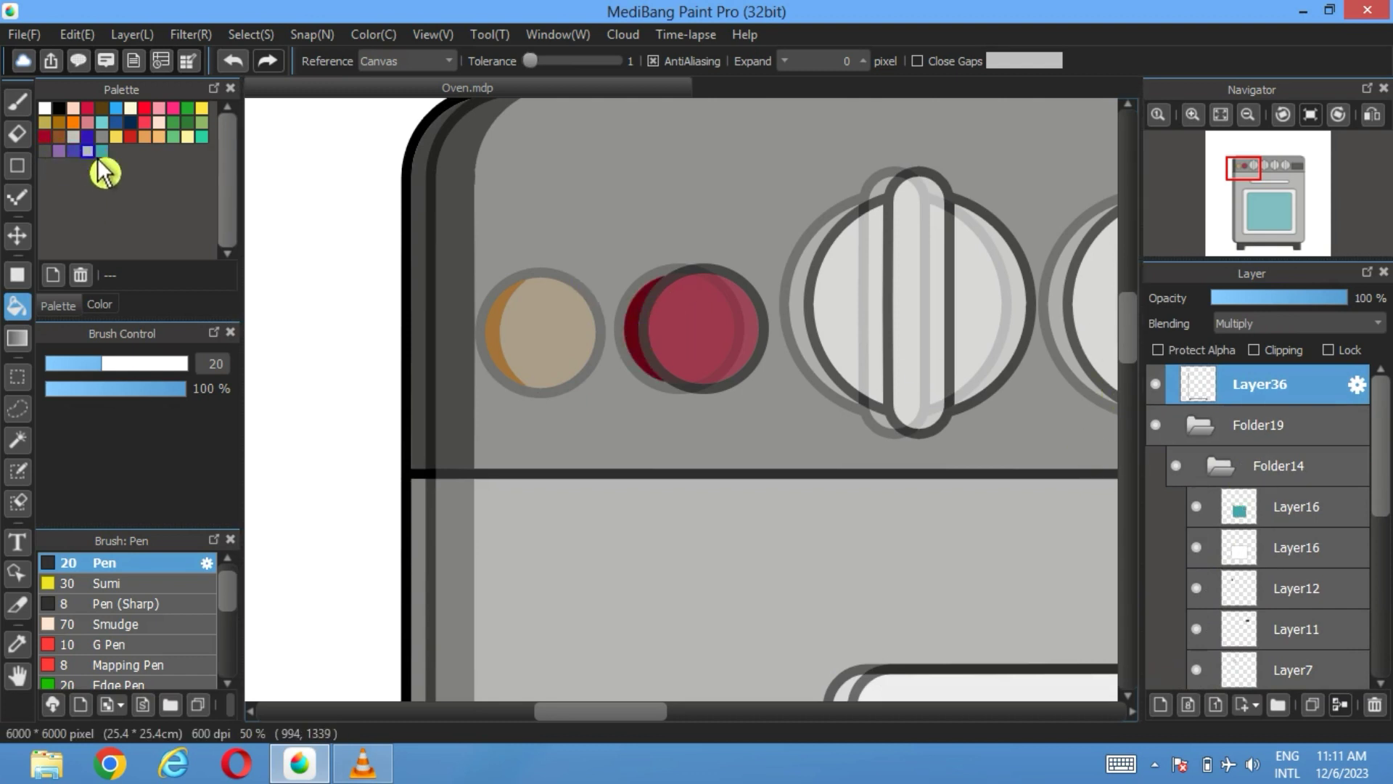
# - Darken the crescents and bar strips beside the first two knobs
pyautogui.hscroll(2, 604, 371)
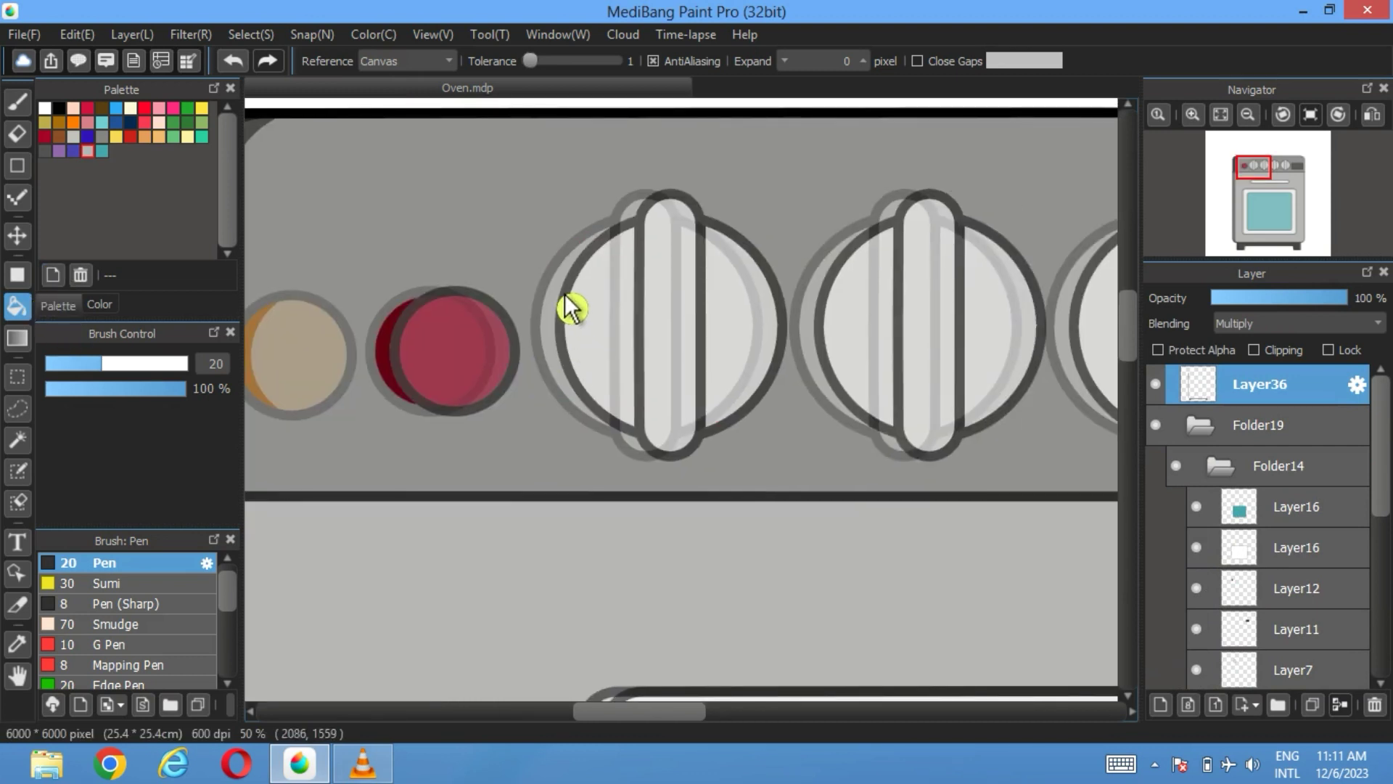
pyautogui.click(563, 301)
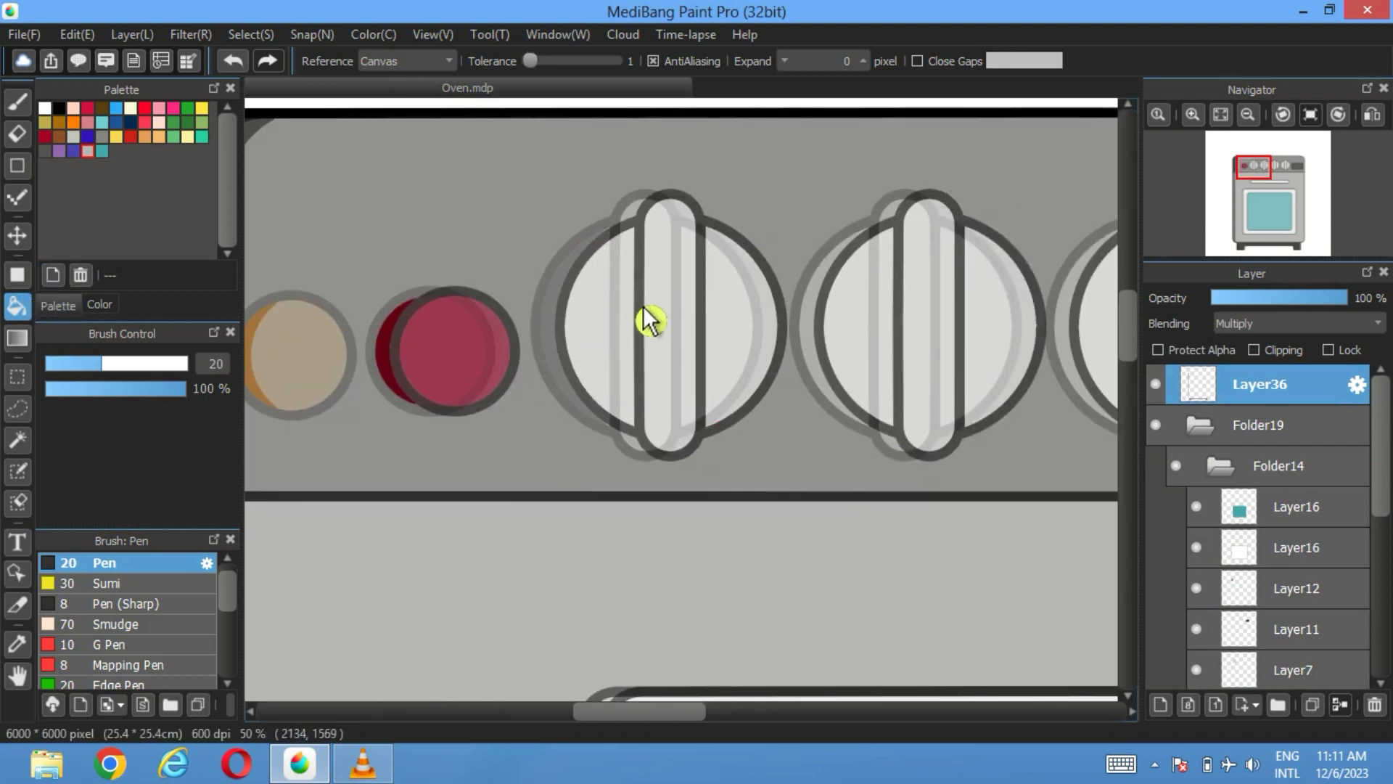
pyautogui.click(646, 217)
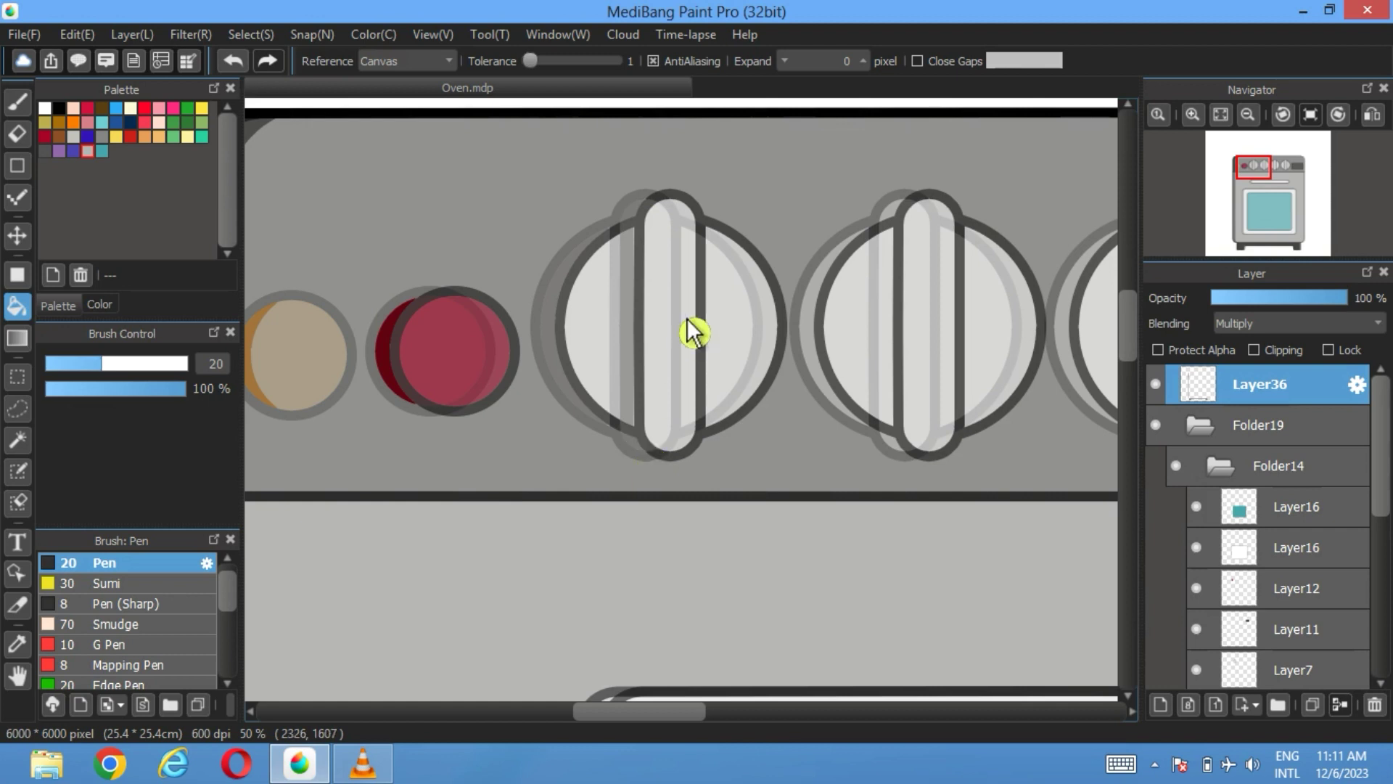
pyautogui.click(729, 319)
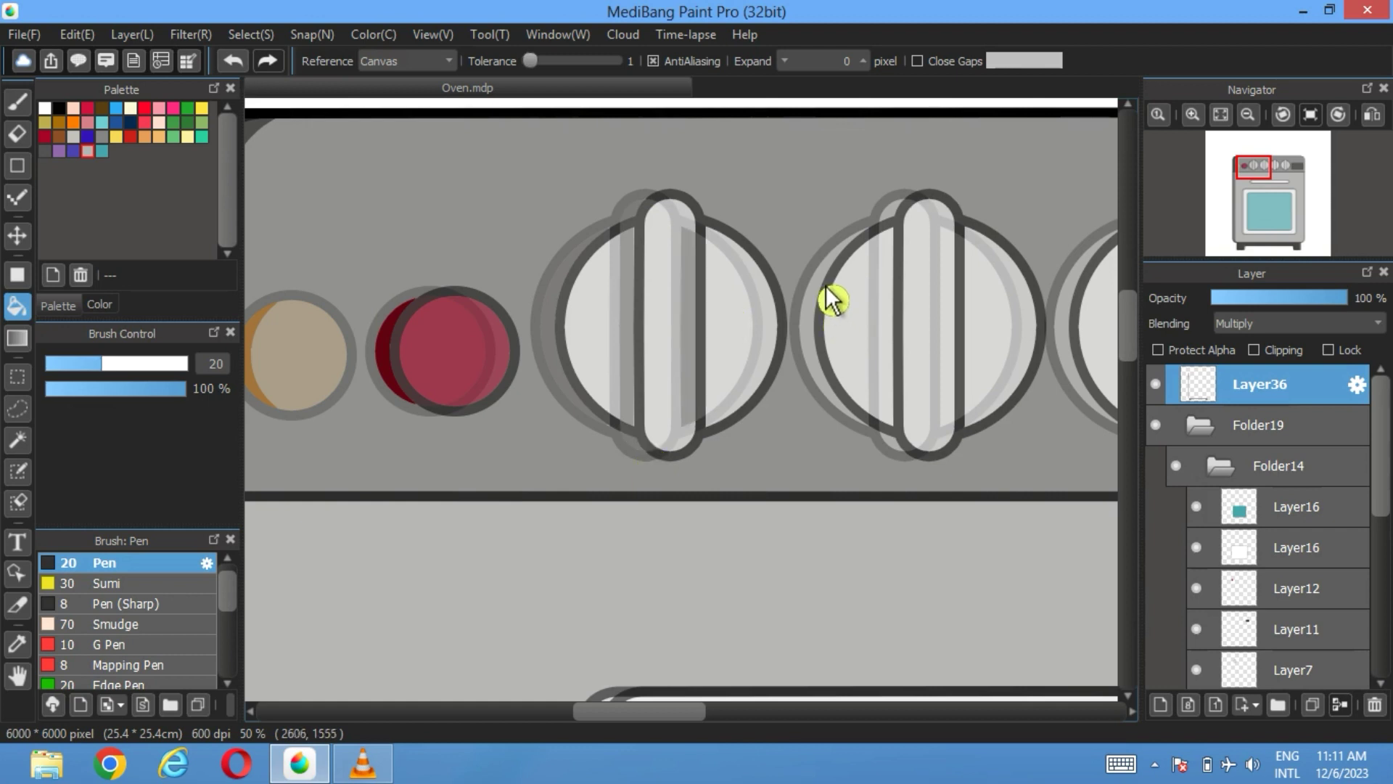
pyautogui.click(836, 299)
pyautogui.click(900, 234)
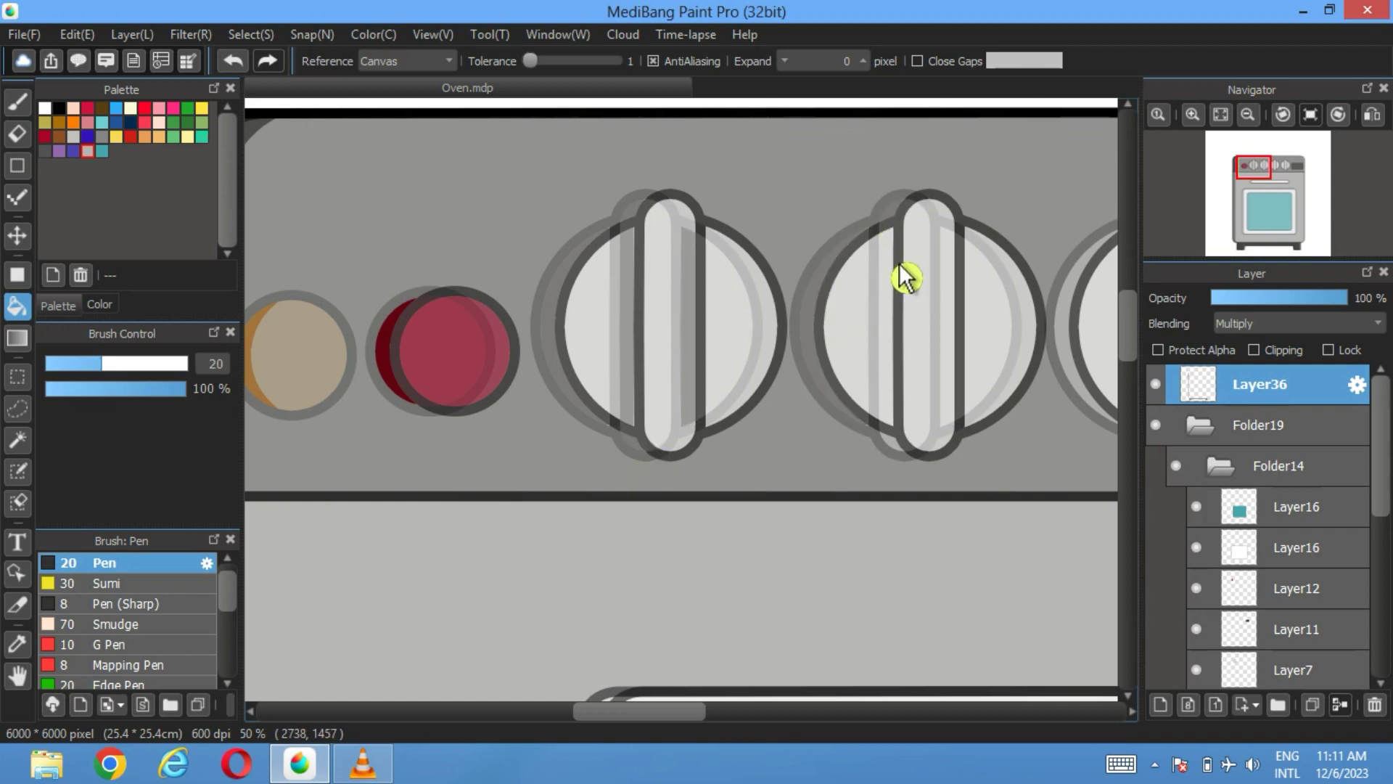
pyautogui.click(895, 338)
# - Darken the crescents and bar strips around the remaining knobs, then hide the offset copy
pyautogui.moveTo(900, 459)
pyautogui.mouseDown()
pyautogui.moveTo(799, 370)
pyautogui.moveTo(493, 348)
pyautogui.mouseUp()
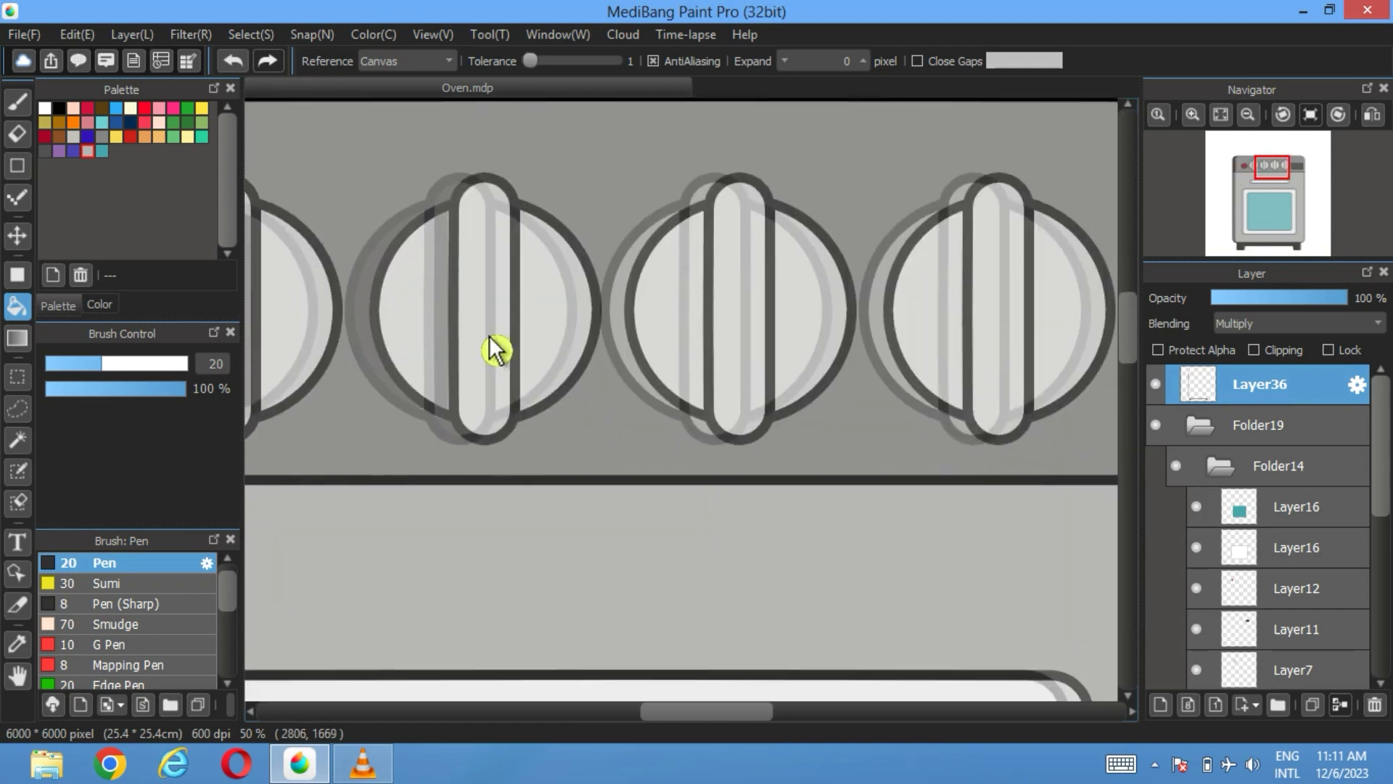
pyautogui.click(726, 424)
pyautogui.click(508, 247)
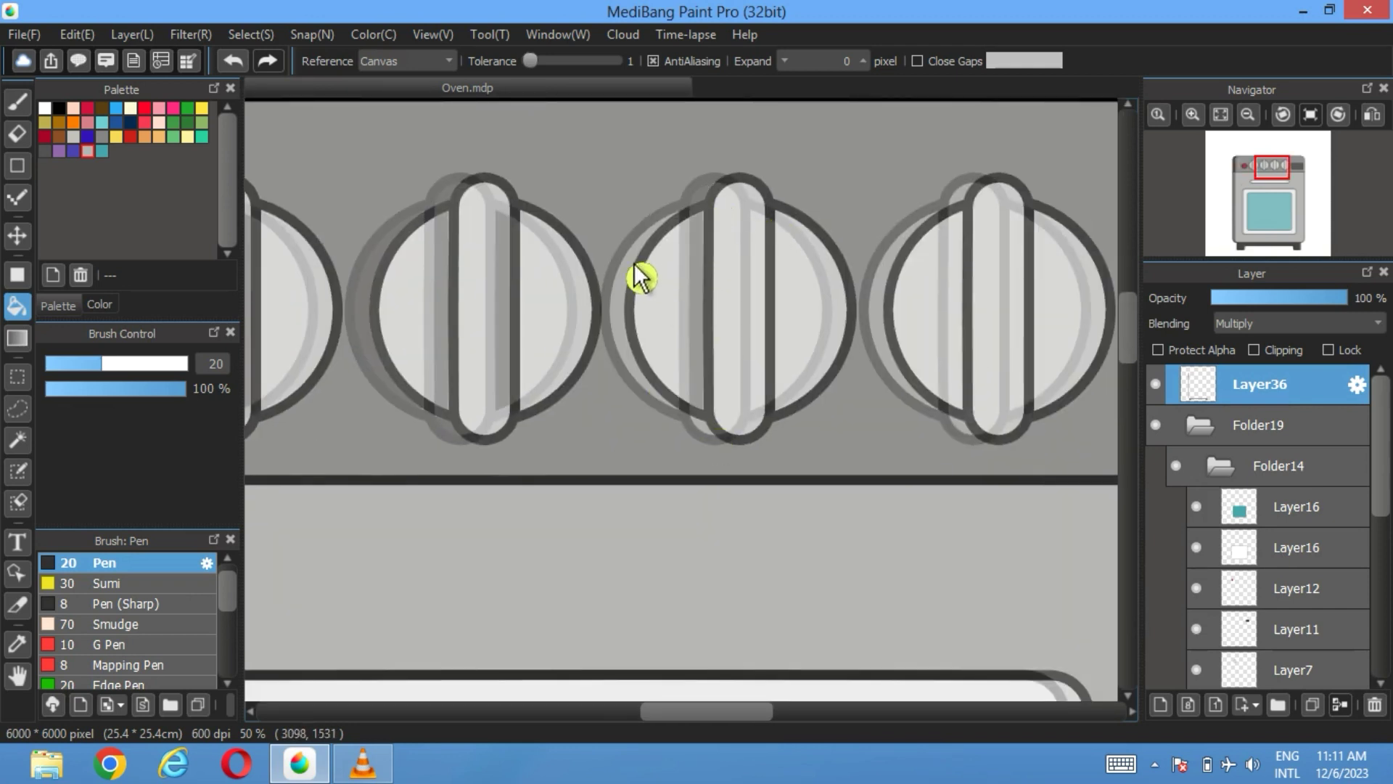
pyautogui.click(634, 272)
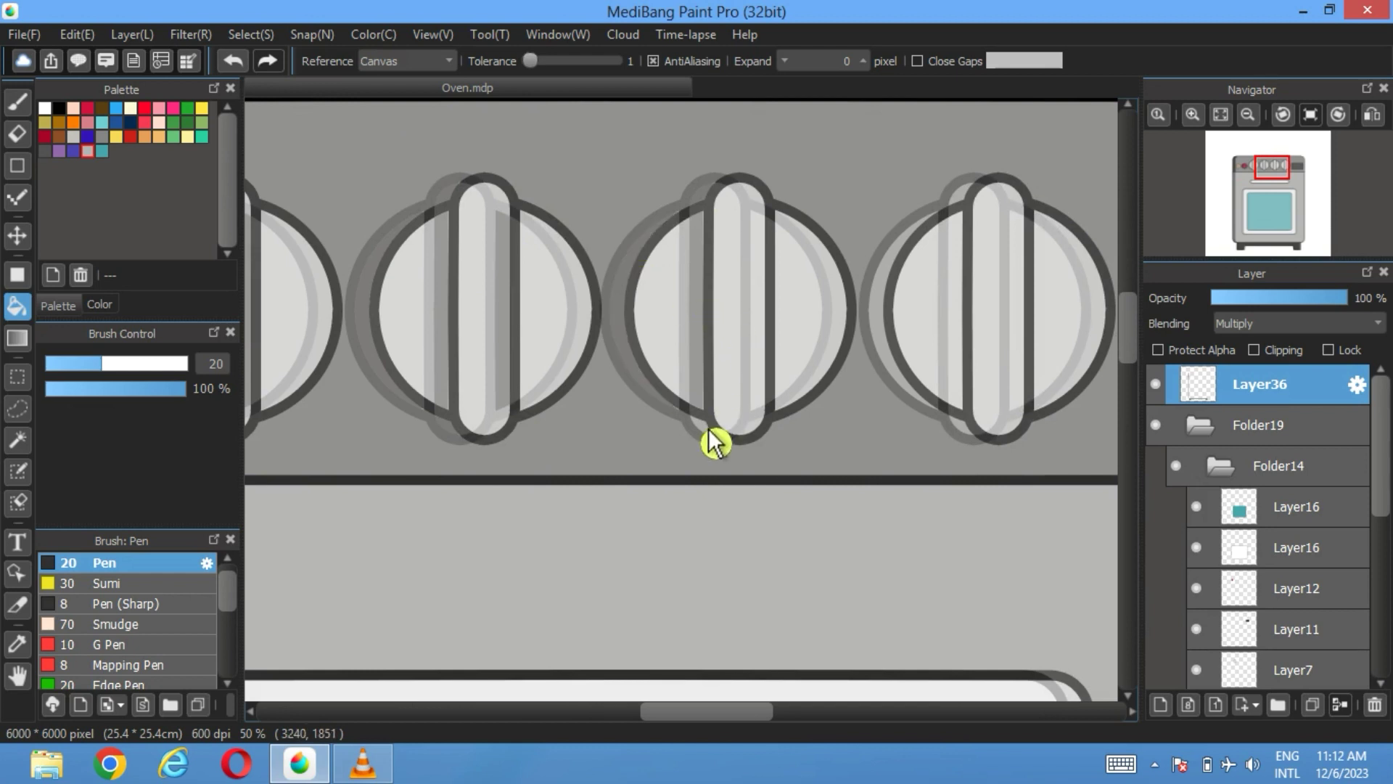
pyautogui.click(768, 243)
pyautogui.click(959, 213)
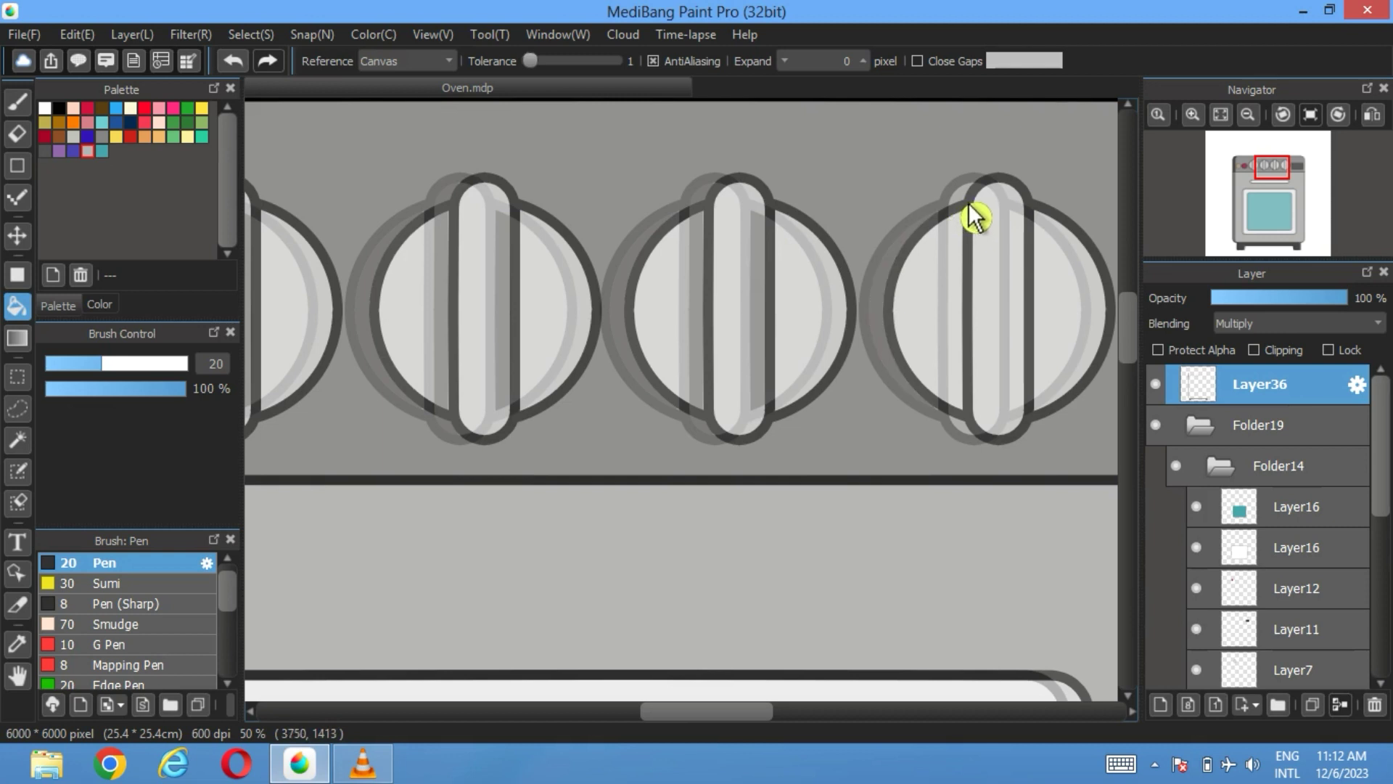
pyautogui.click(974, 434)
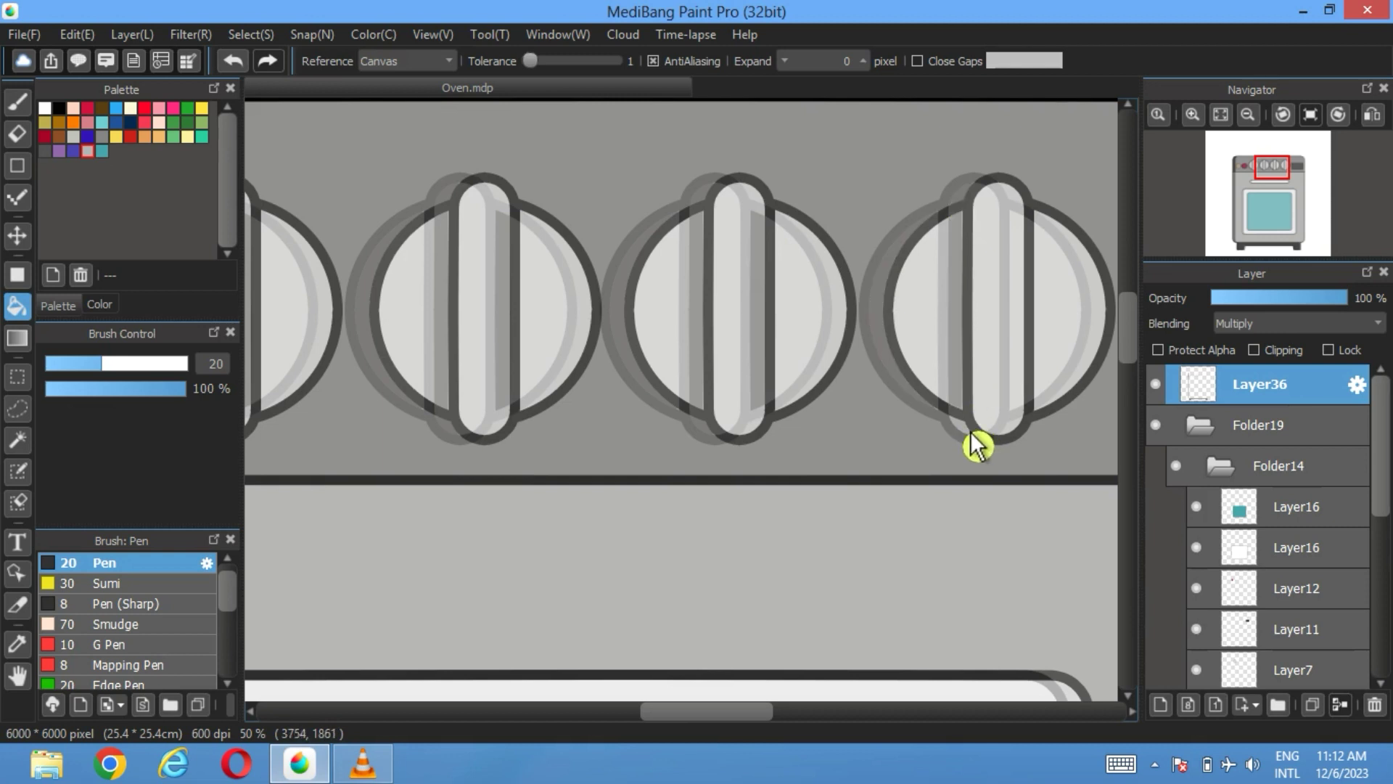
pyautogui.click(1024, 323)
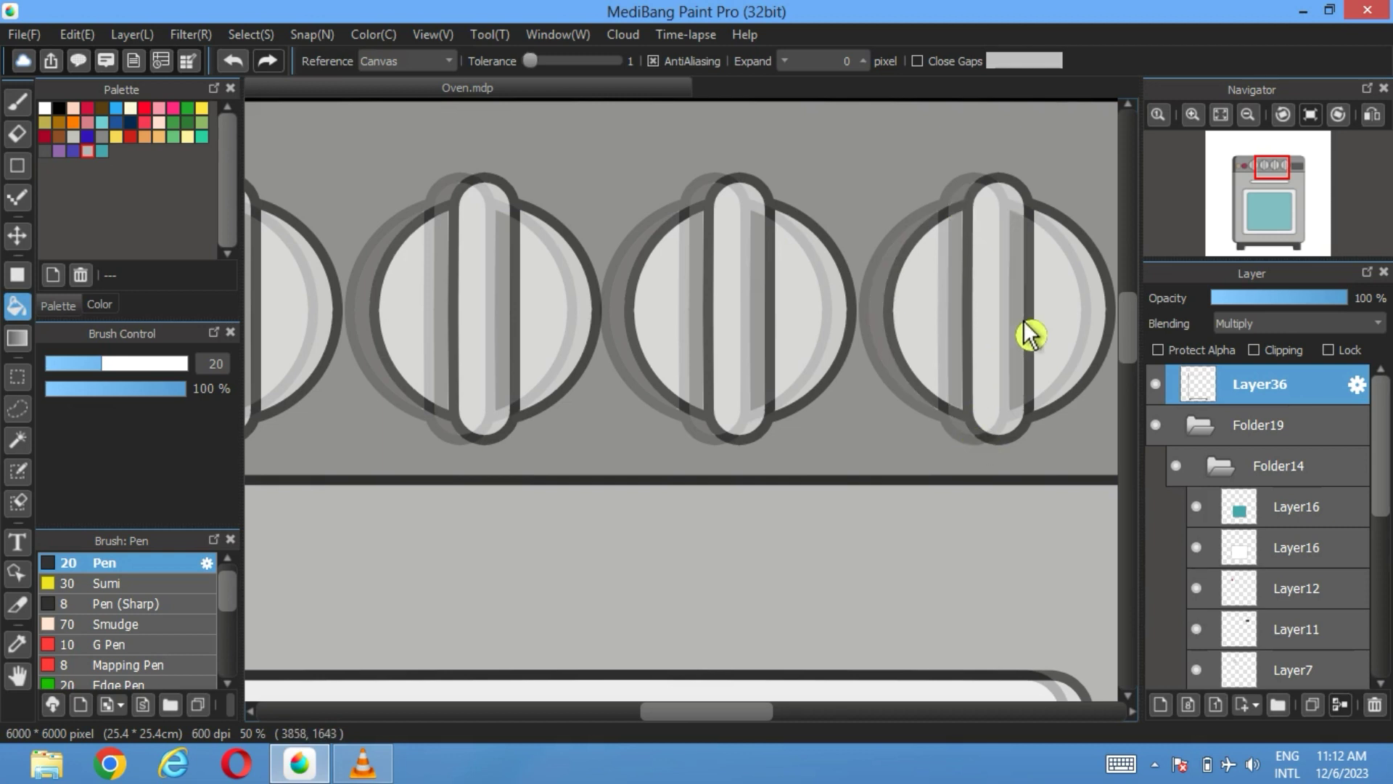
pyautogui.moveTo(1026, 323); pyautogui.dragTo(649, 347)
pyautogui.click(1157, 424)
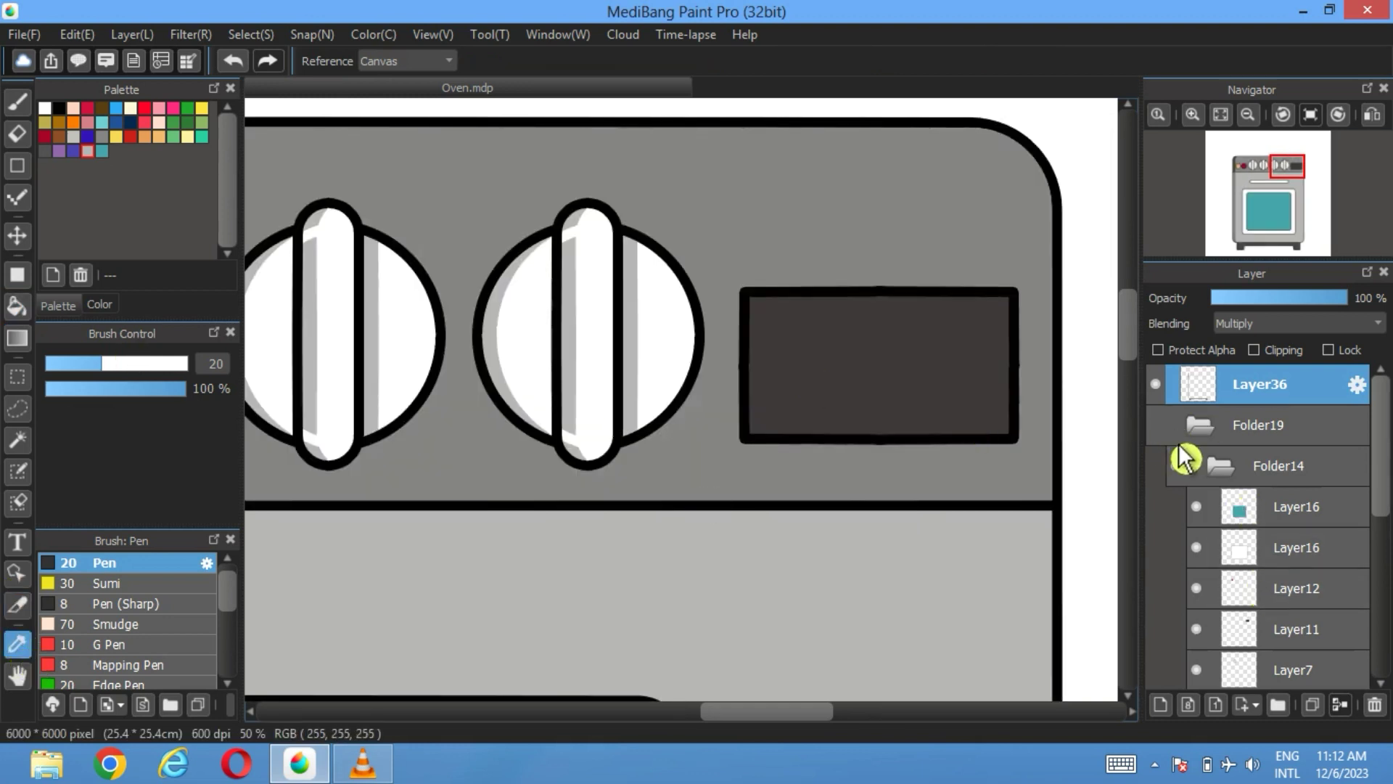
# - Show the offset copy, collapse Folder14, hide Folder4, and make Layer36 the Fill target
pyautogui.click(1156, 425)
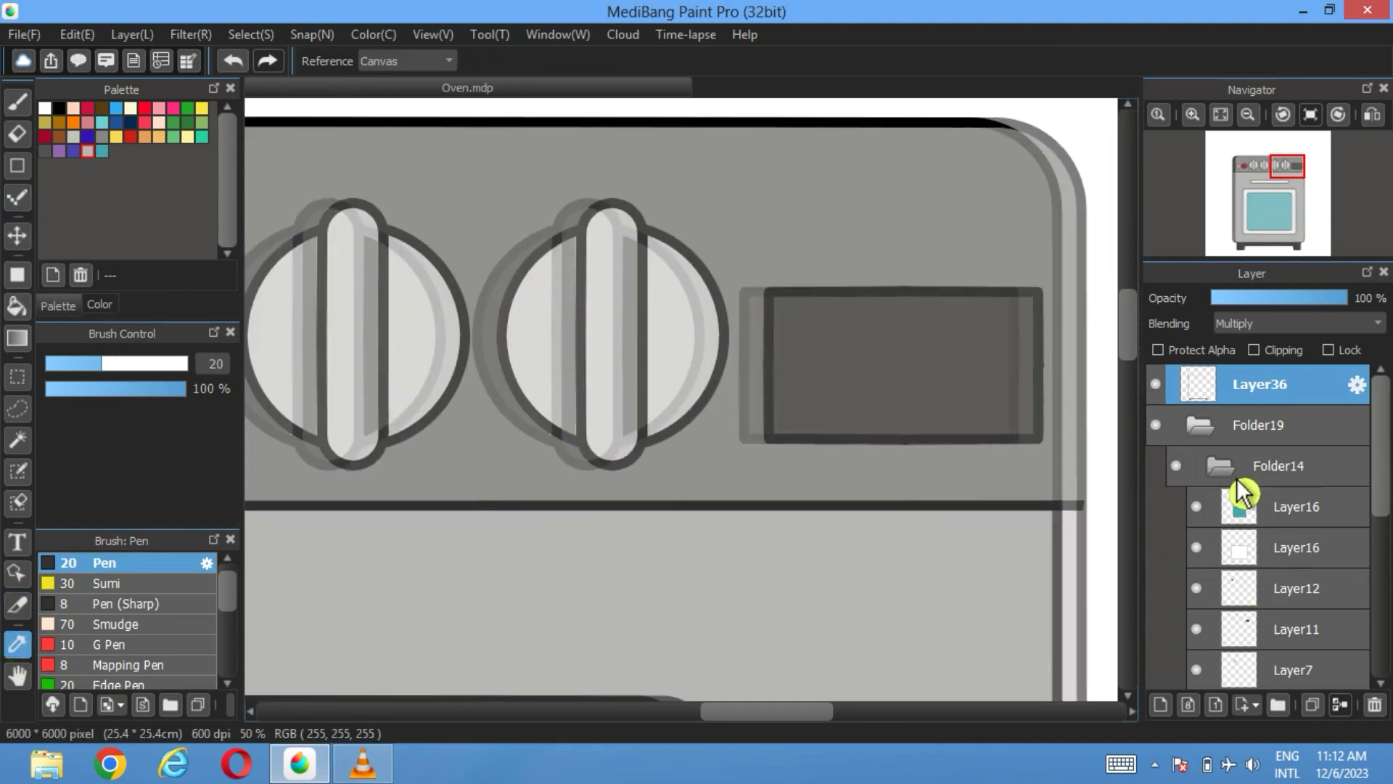
pyautogui.click(1225, 472)
pyautogui.click(1177, 508)
pyautogui.click(1259, 388)
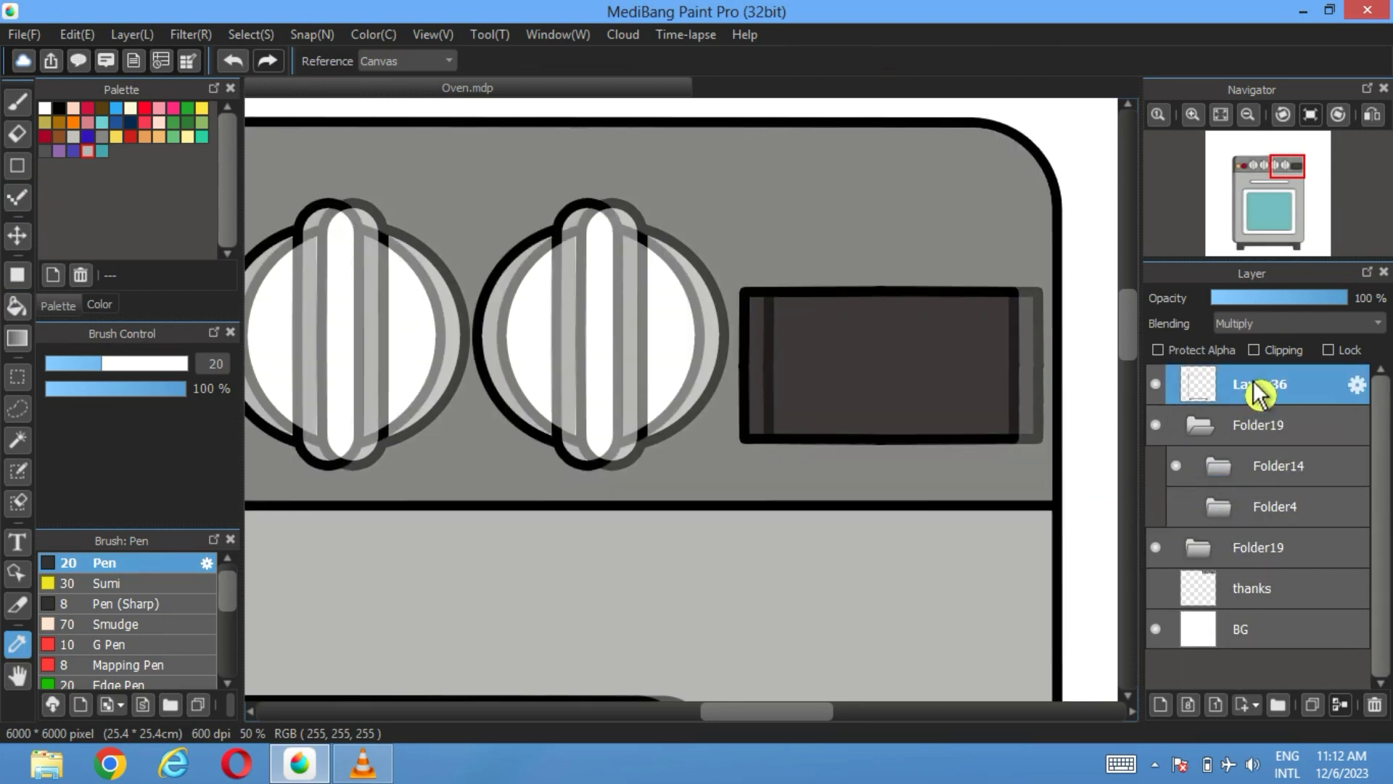
pyautogui.click(18, 306)
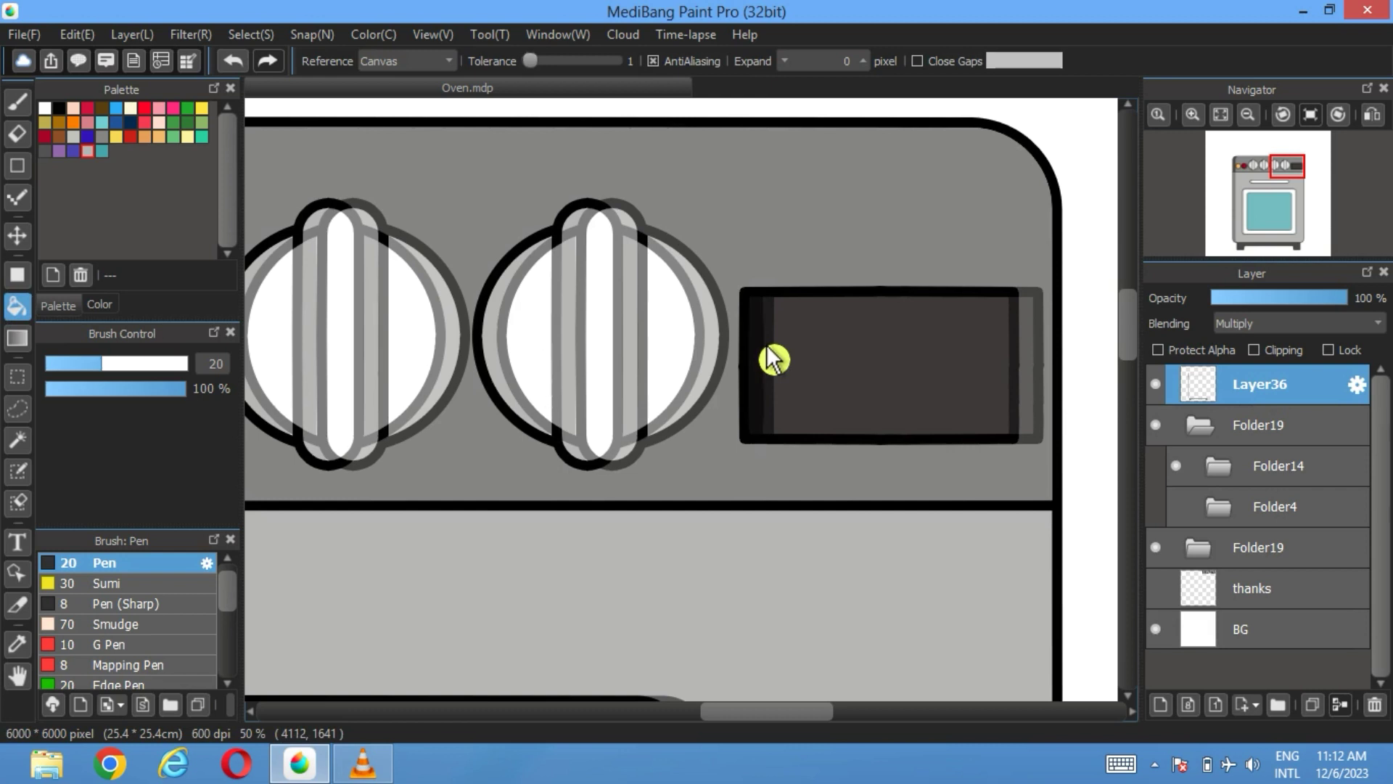
# - Pick the teal swatch, fit the oven to the window, and hide the upper Folder19 group
pyautogui.scroll(-5, 694, 211)
pyautogui.hscroll(-5, 694, 211)
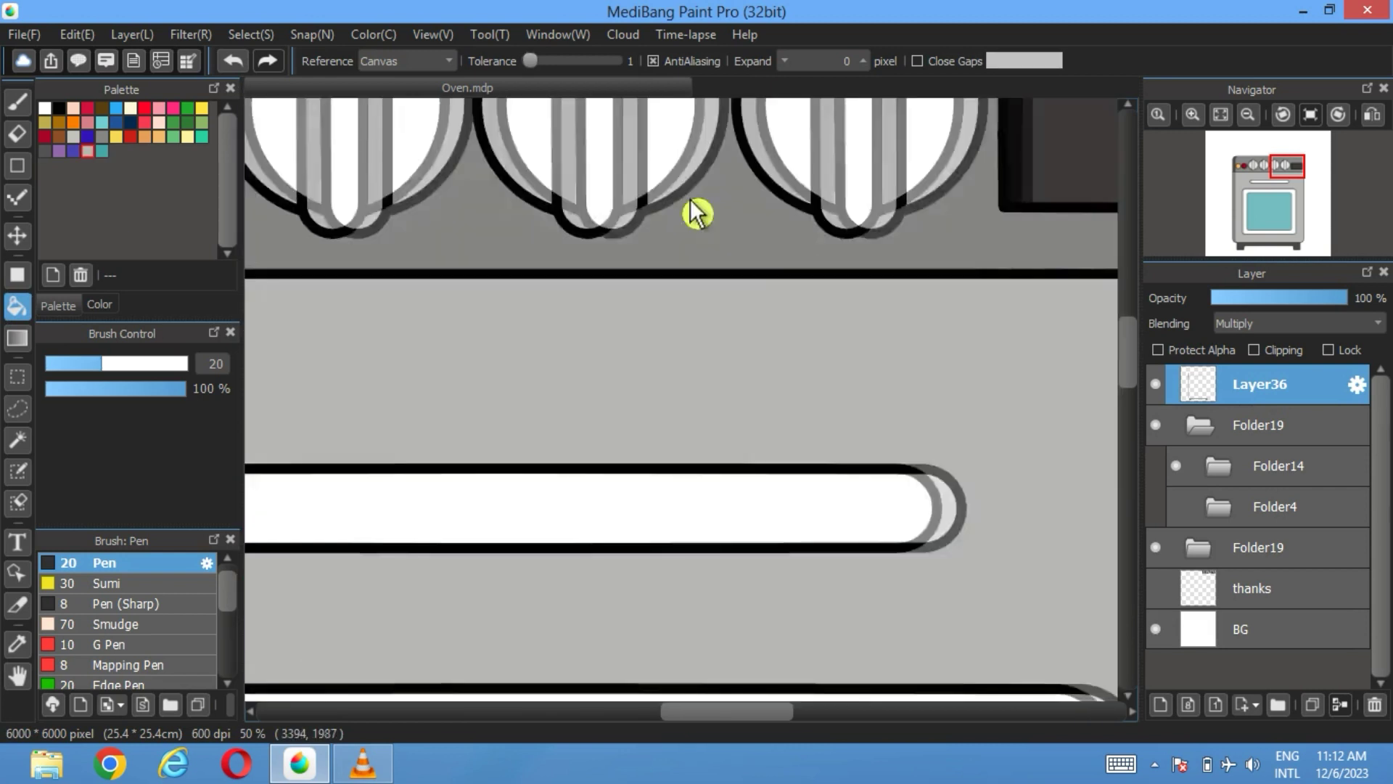
pyautogui.scroll(-3, 1018, 417)
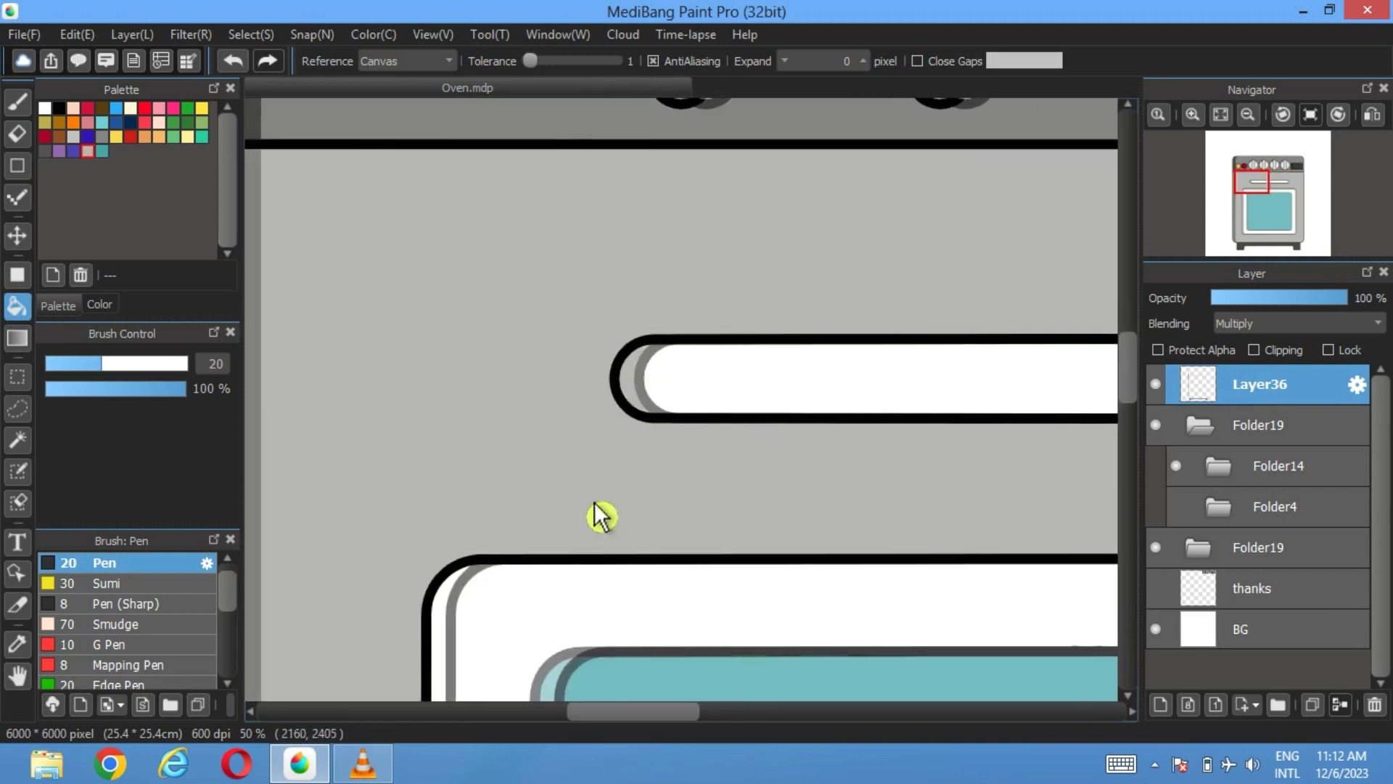
pyautogui.scroll(-5, 601, 516)
pyautogui.hscroll(-1, 601, 517)
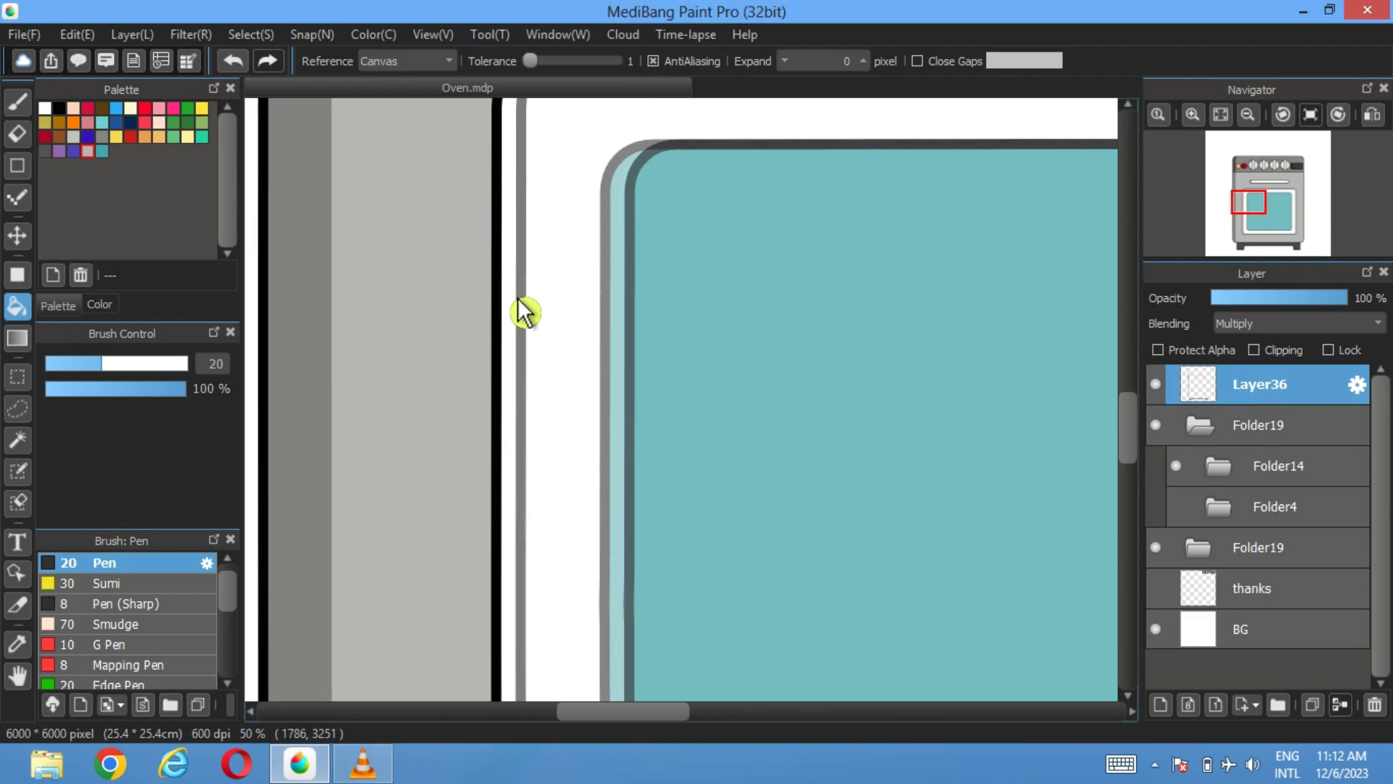
pyautogui.click(1156, 426)
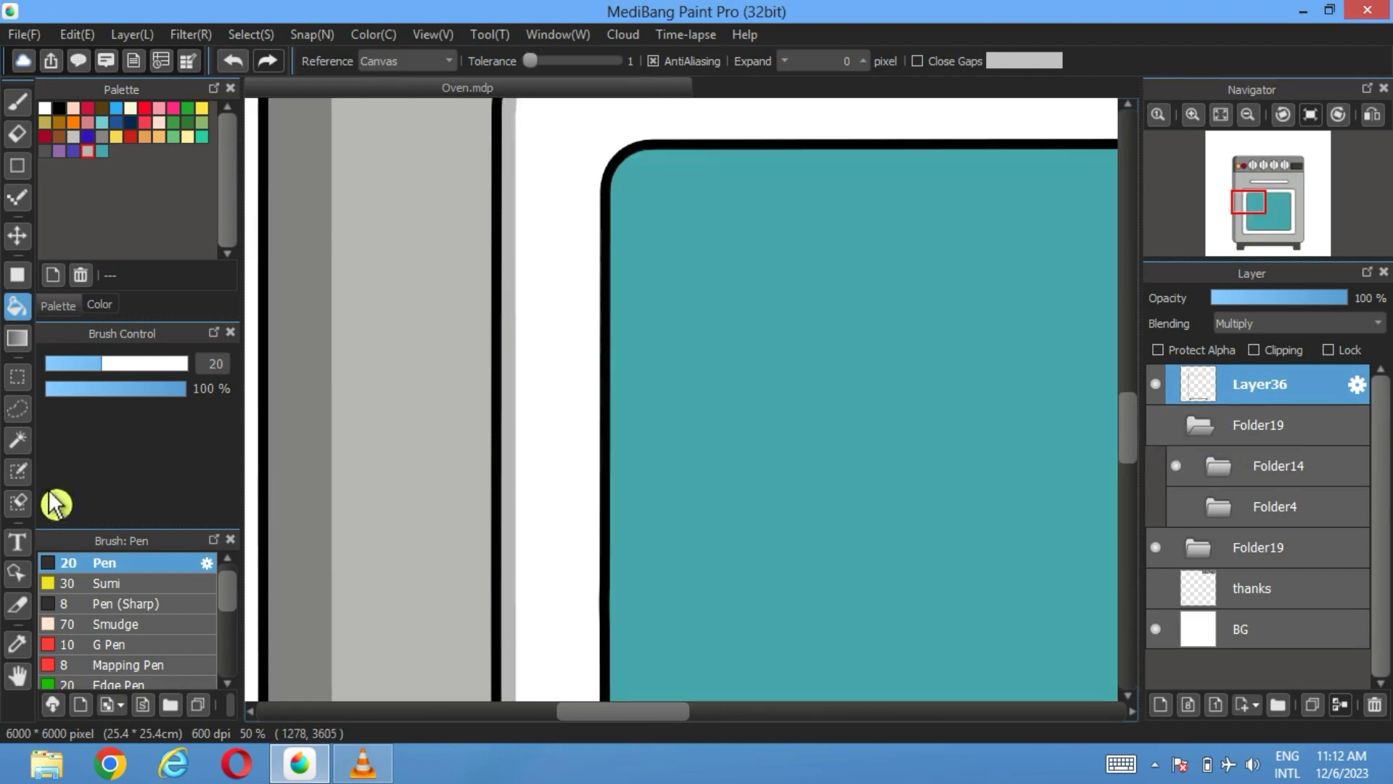
pyautogui.click(101, 151)
pyautogui.click(1156, 426)
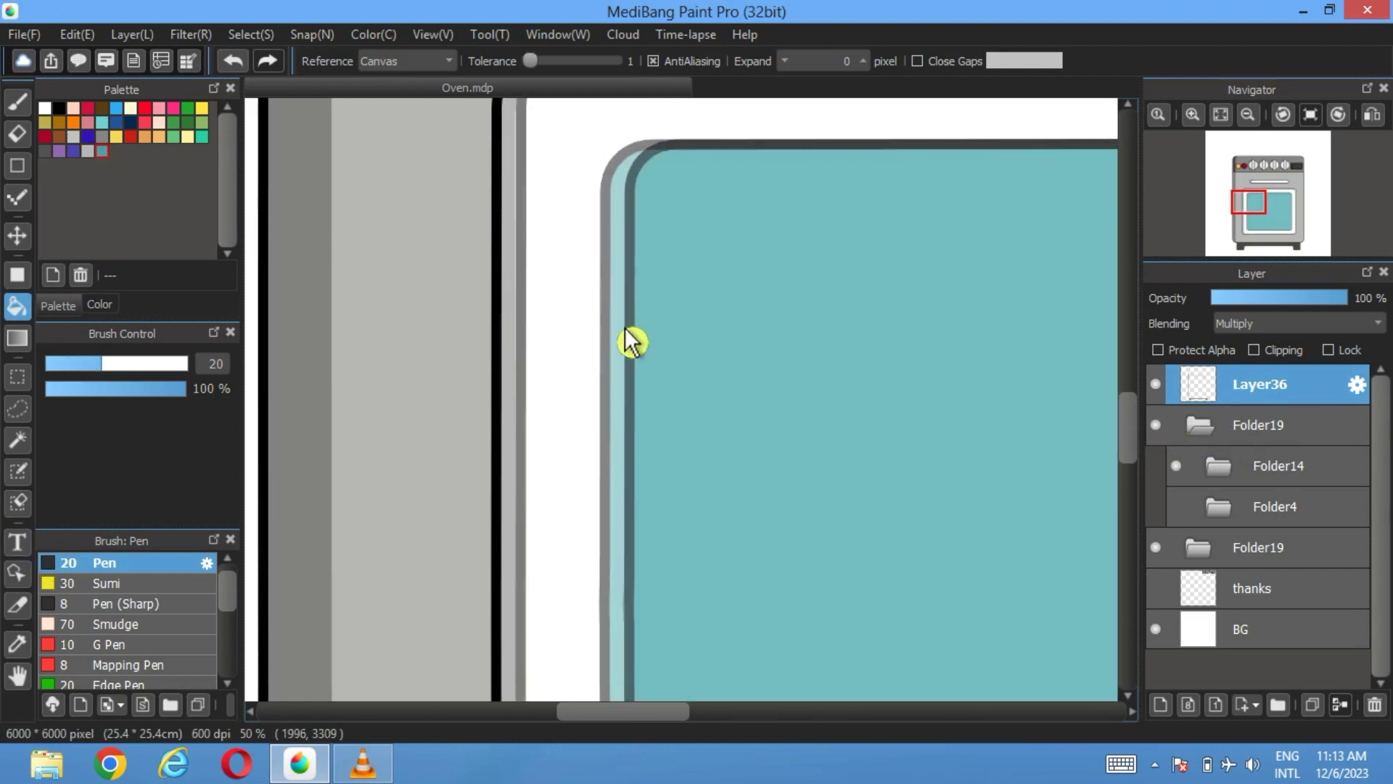
pyautogui.click(1222, 115)
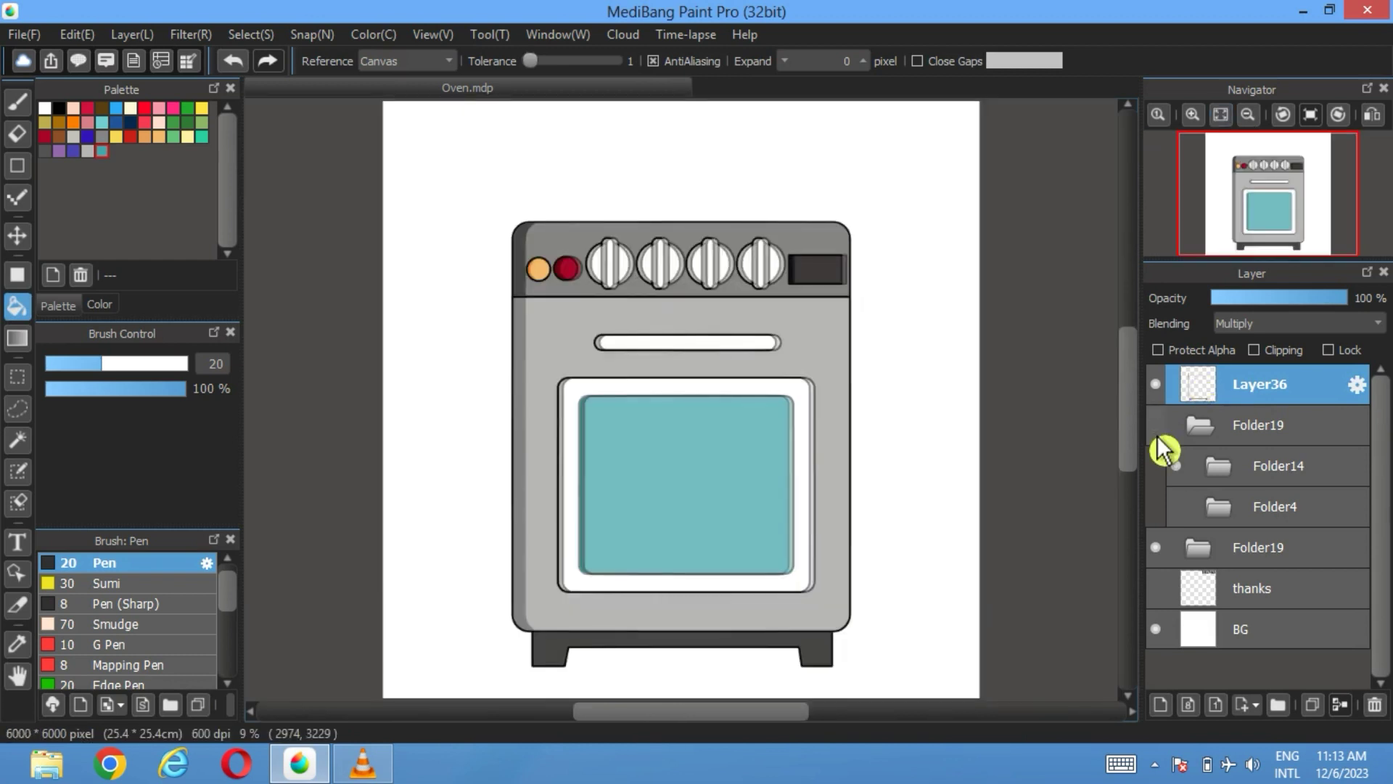
pyautogui.click(1156, 433)
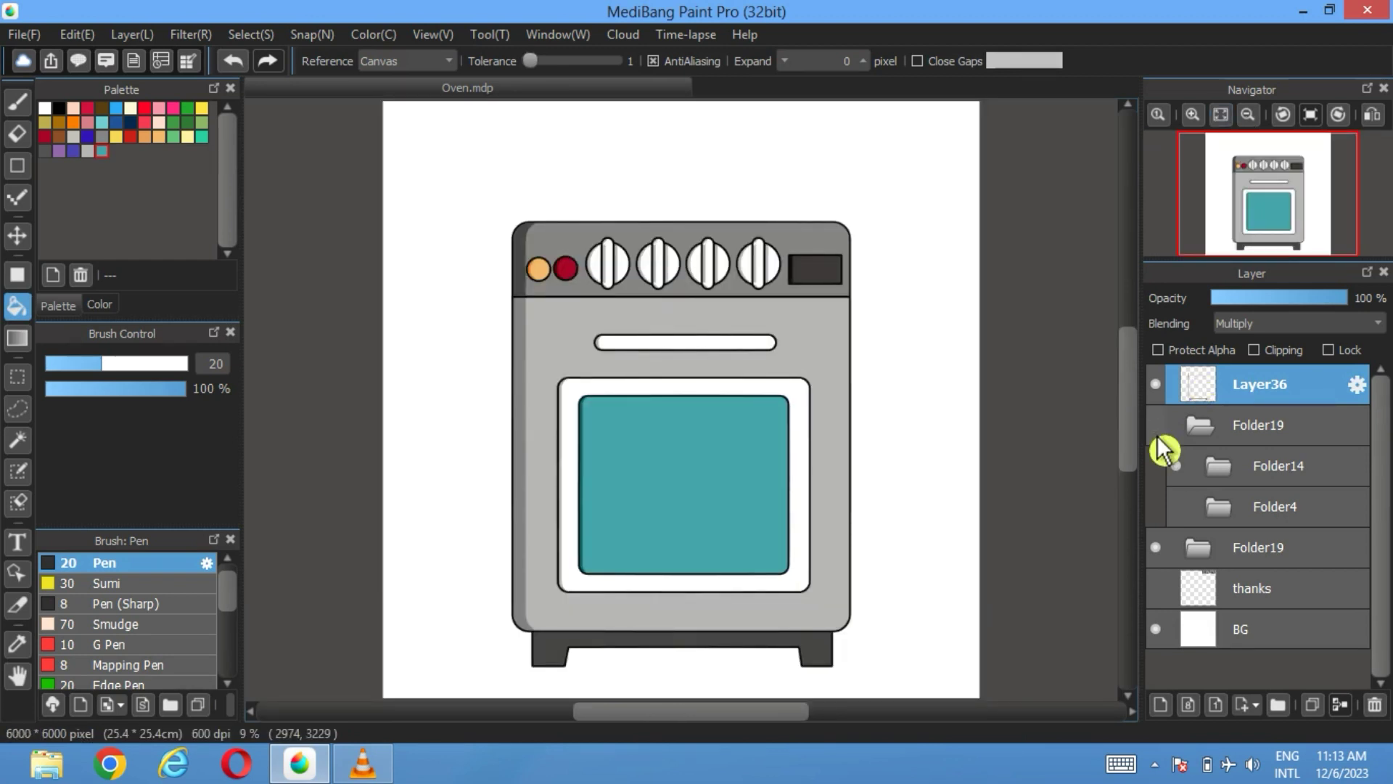
pyautogui.scroll(3, 638, 341)
# - Shade the first knob grip's inner left side light grey with the Pen, undoing a stray stroke
pyautogui.scroll(2, 635, 508)
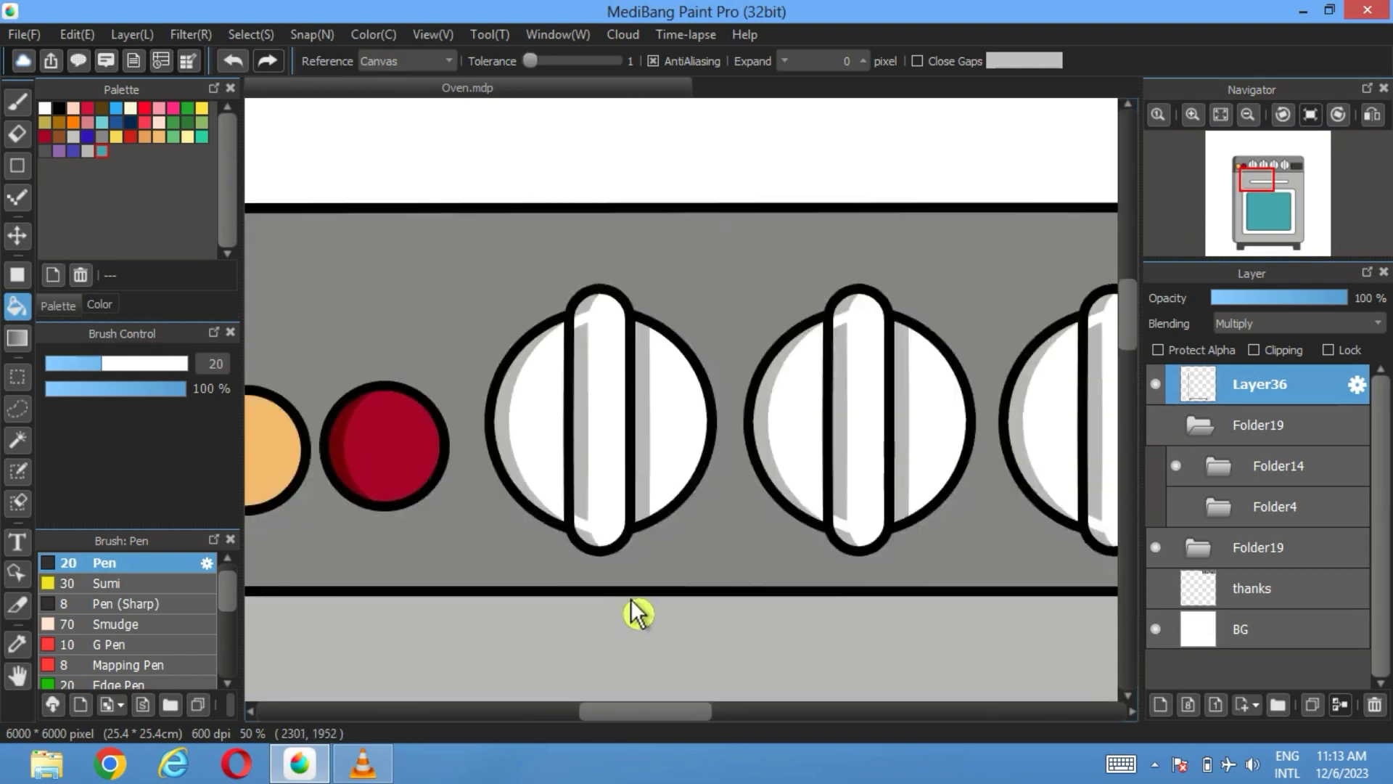
pyautogui.scroll(2, 632, 380)
pyautogui.scroll(1, 624, 457)
pyautogui.click(87, 151)
pyautogui.click(17, 102)
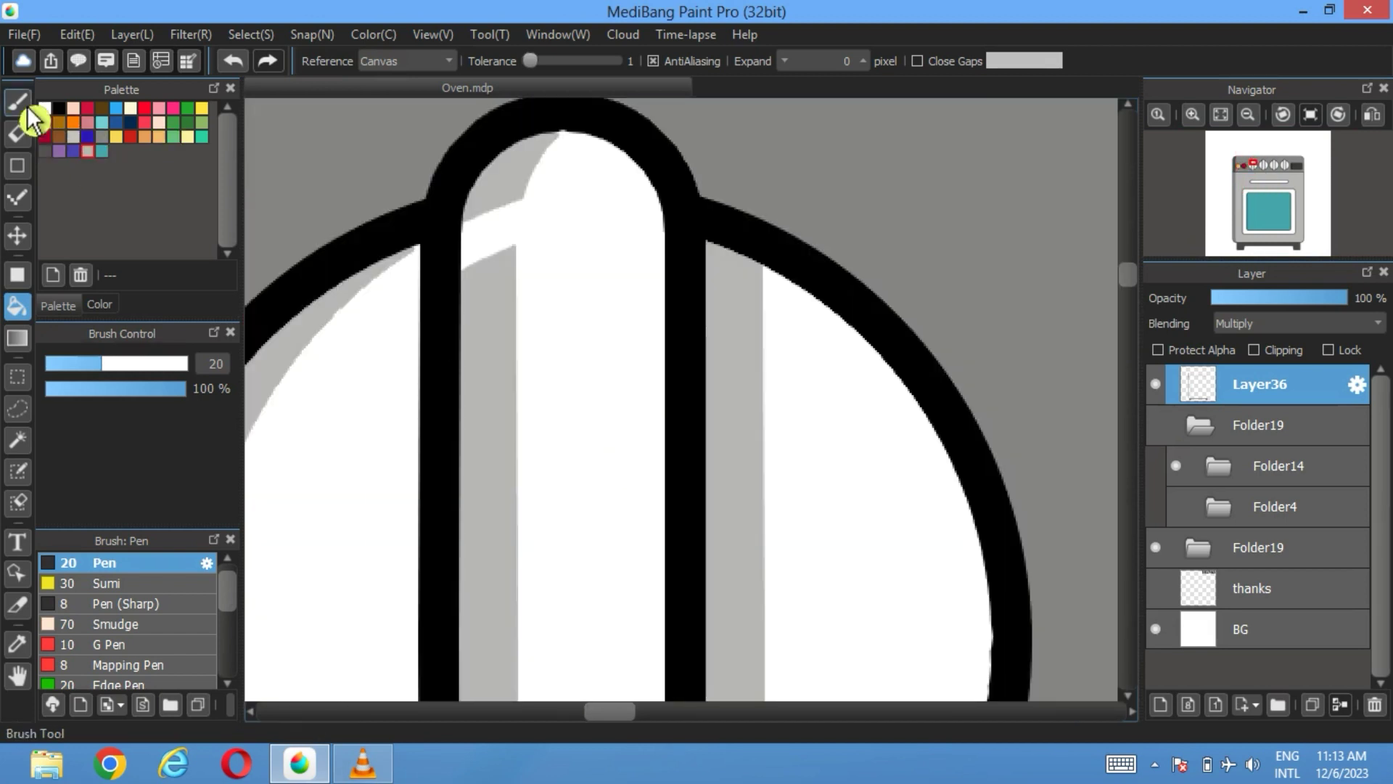
pyautogui.moveTo(508, 203)
pyautogui.mouseDown()
pyautogui.moveTo(498, 233)
pyautogui.moveTo(520, 202)
pyautogui.moveTo(506, 273)
pyautogui.mouseUp()
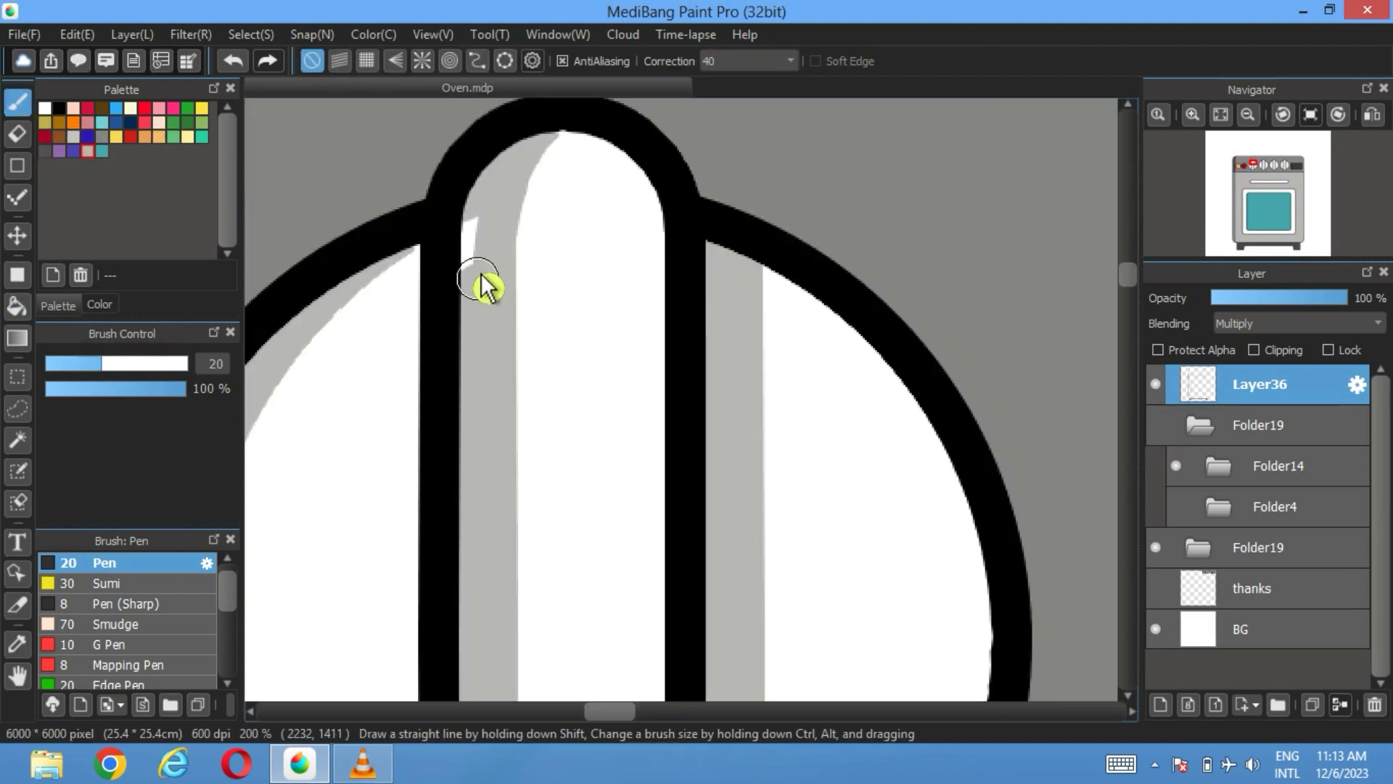
pyautogui.scroll(-2, 497, 336)
pyautogui.scroll(-3, 534, 217)
pyautogui.scroll(-1, 534, 216)
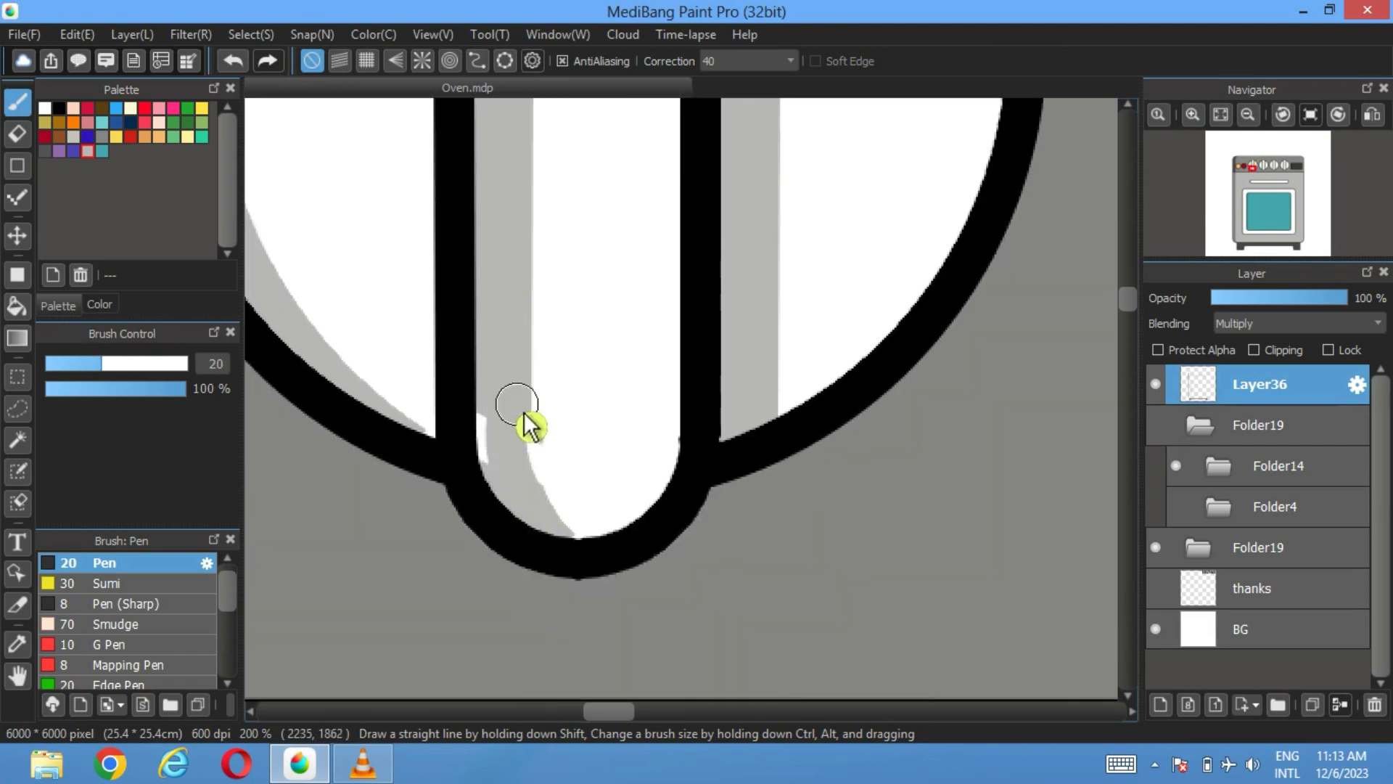
pyautogui.moveTo(516, 404)
pyautogui.mouseDown()
pyautogui.moveTo(524, 507)
pyautogui.moveTo(513, 507)
pyautogui.mouseUp()
pyautogui.hotkey('ctrl', 'z')
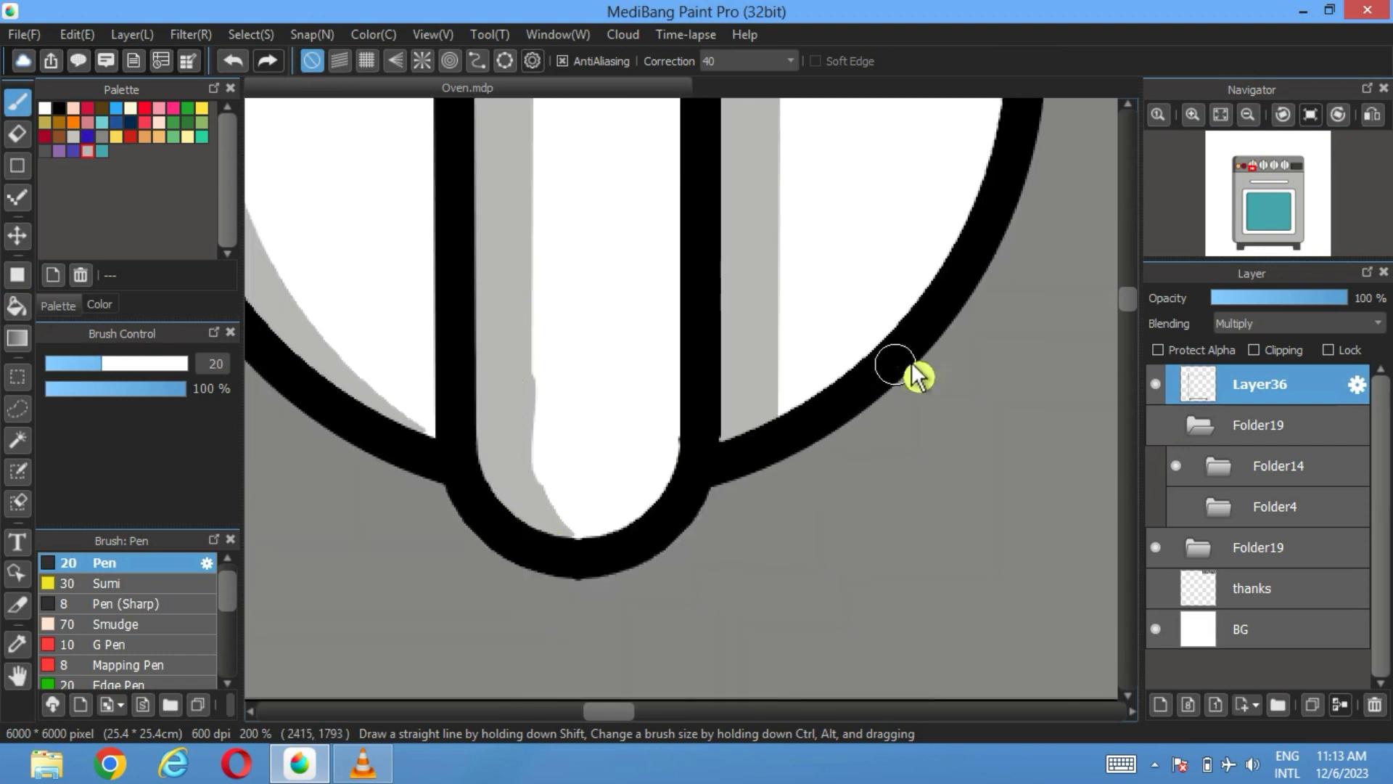
# - Paint grey down the next grip's inner left side to its bottom curve
pyautogui.hscroll(-3, 680, 376)
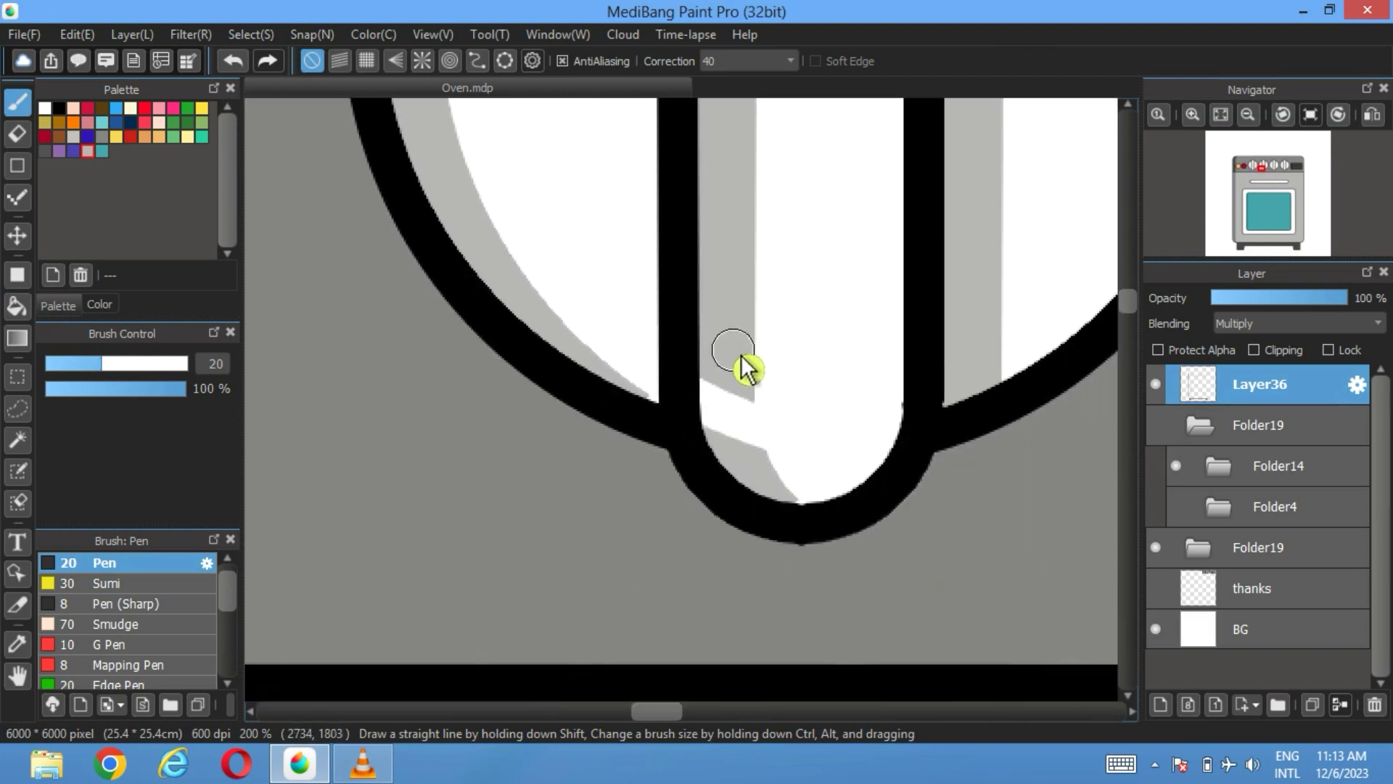
pyautogui.moveTo(740, 356); pyautogui.dragTo(778, 504)
pyautogui.moveTo(734, 379); pyautogui.dragTo(752, 479)
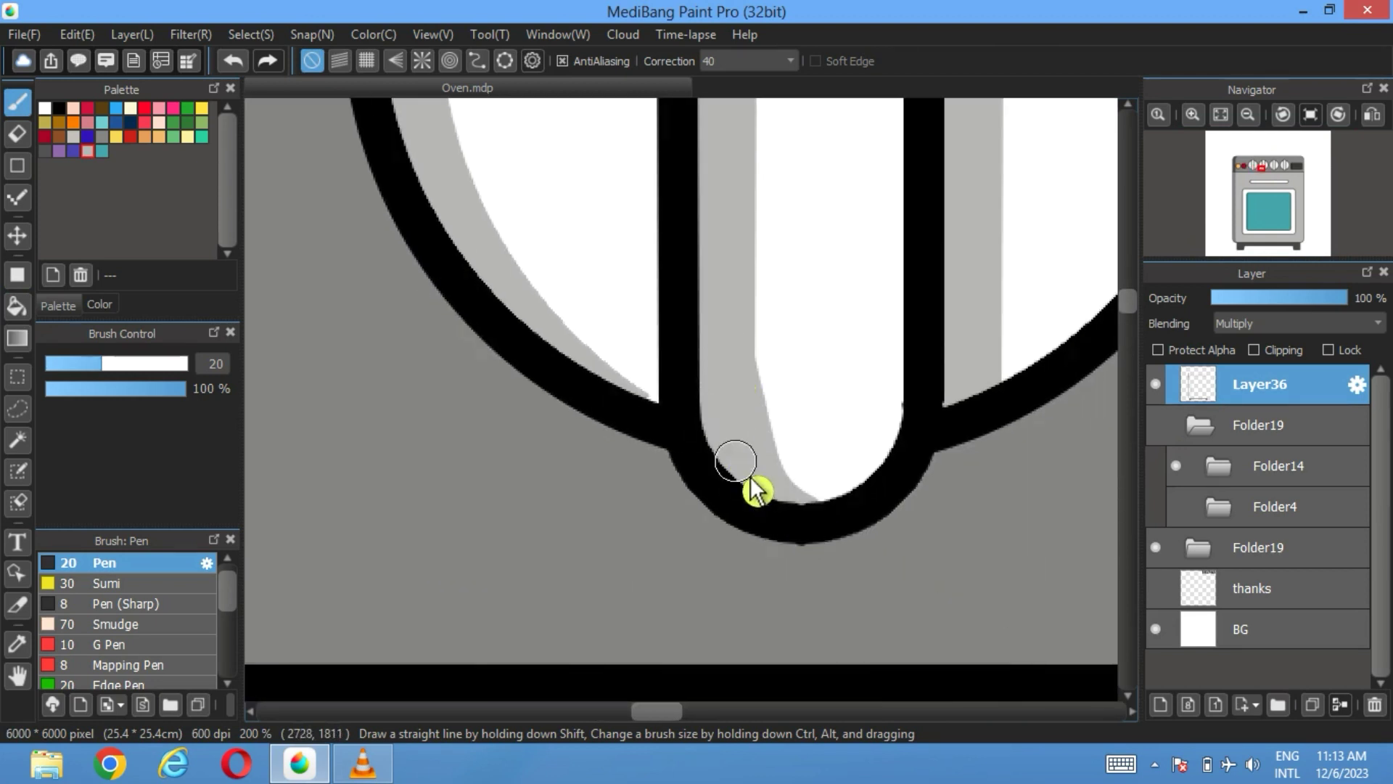
pyautogui.scroll(5, 754, 494)
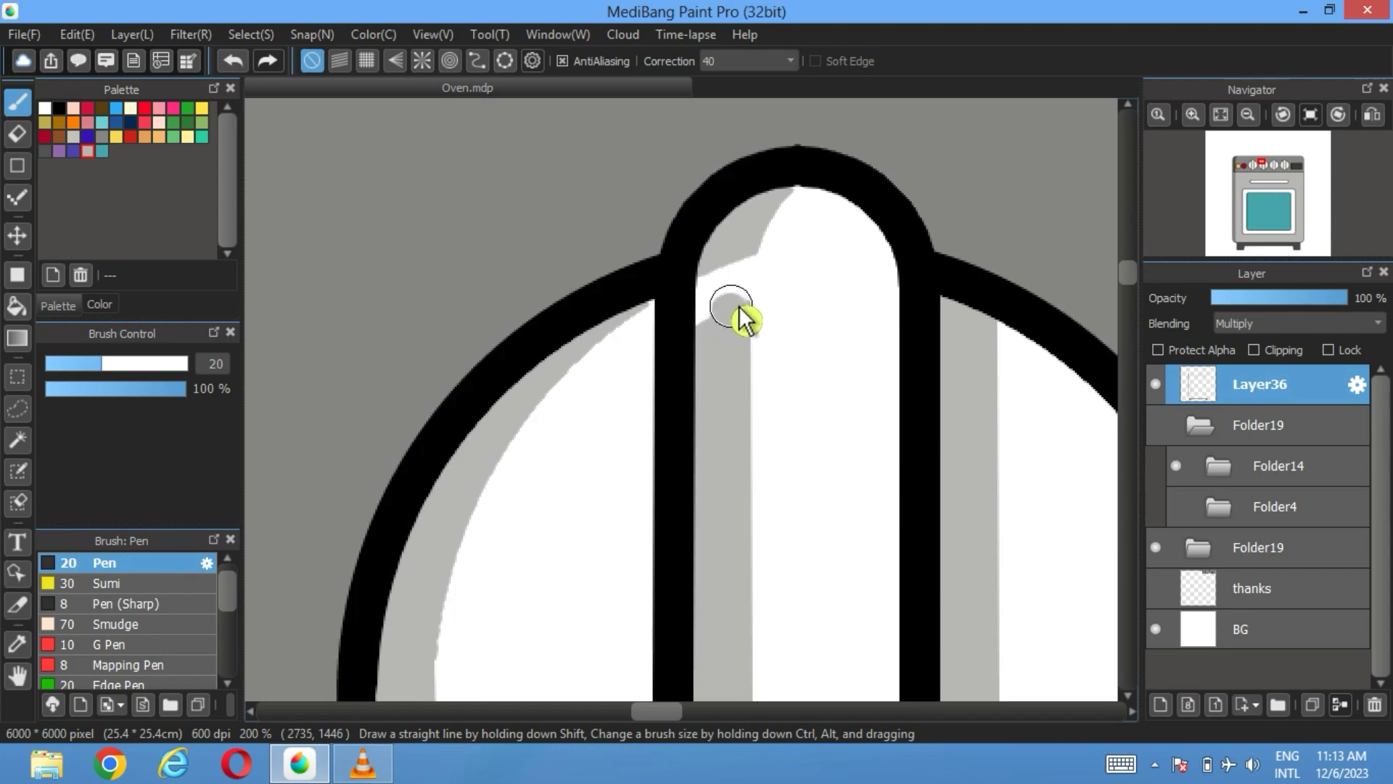
pyautogui.hscroll(6, 294, 366)
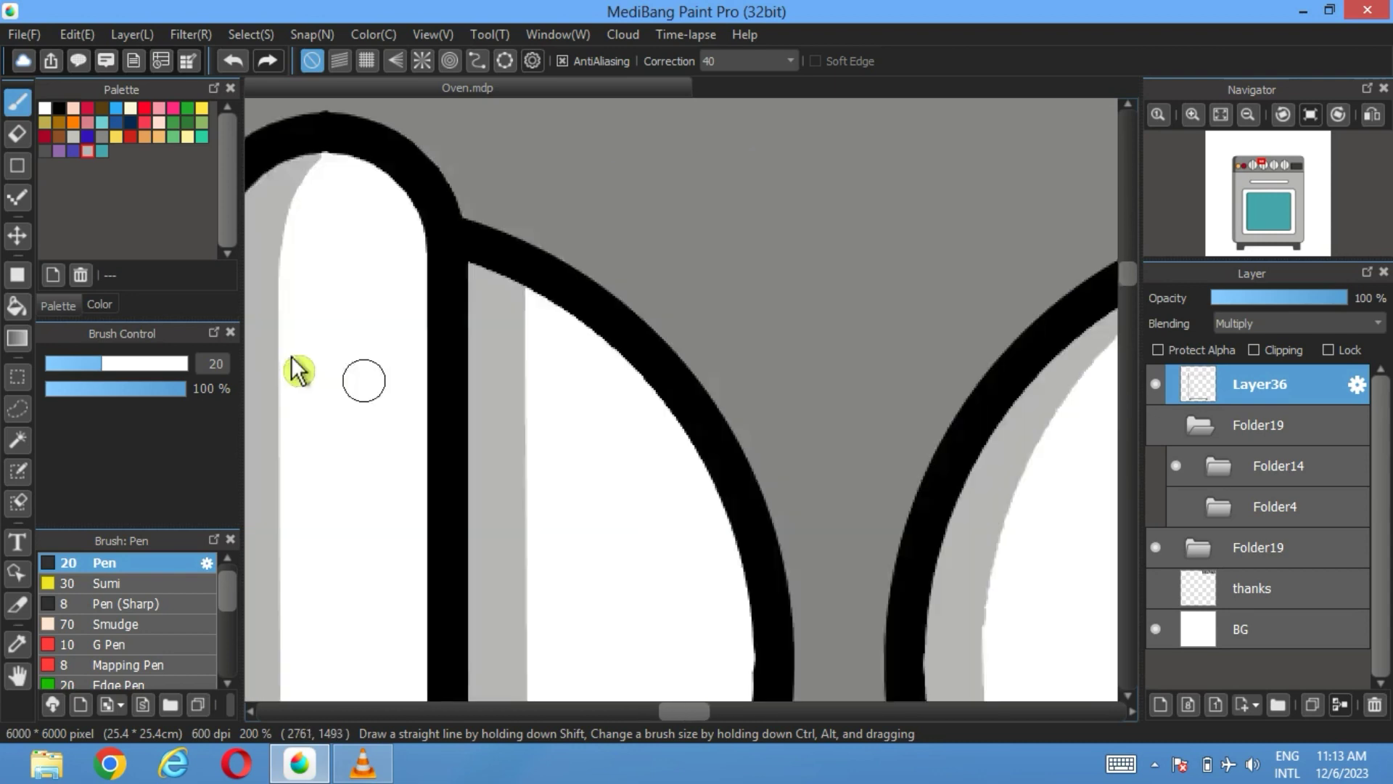
pyautogui.hscroll(4, 294, 367)
pyautogui.scroll(3, 233, 498)
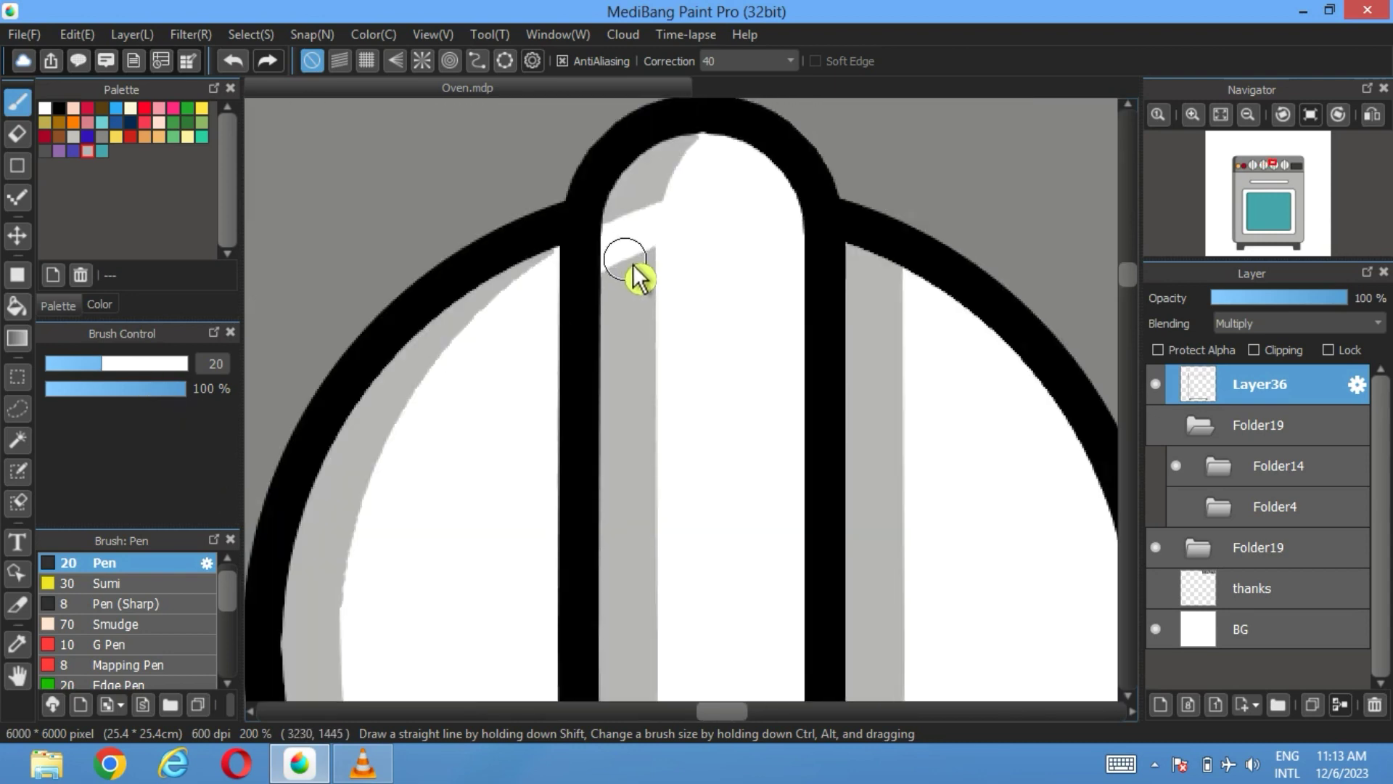
# - Shade the inner left sides and bottom curves of the remaining grips grey
pyautogui.moveTo(648, 276)
pyautogui.mouseDown()
pyautogui.moveTo(653, 193)
pyautogui.moveTo(632, 336)
pyautogui.mouseUp()
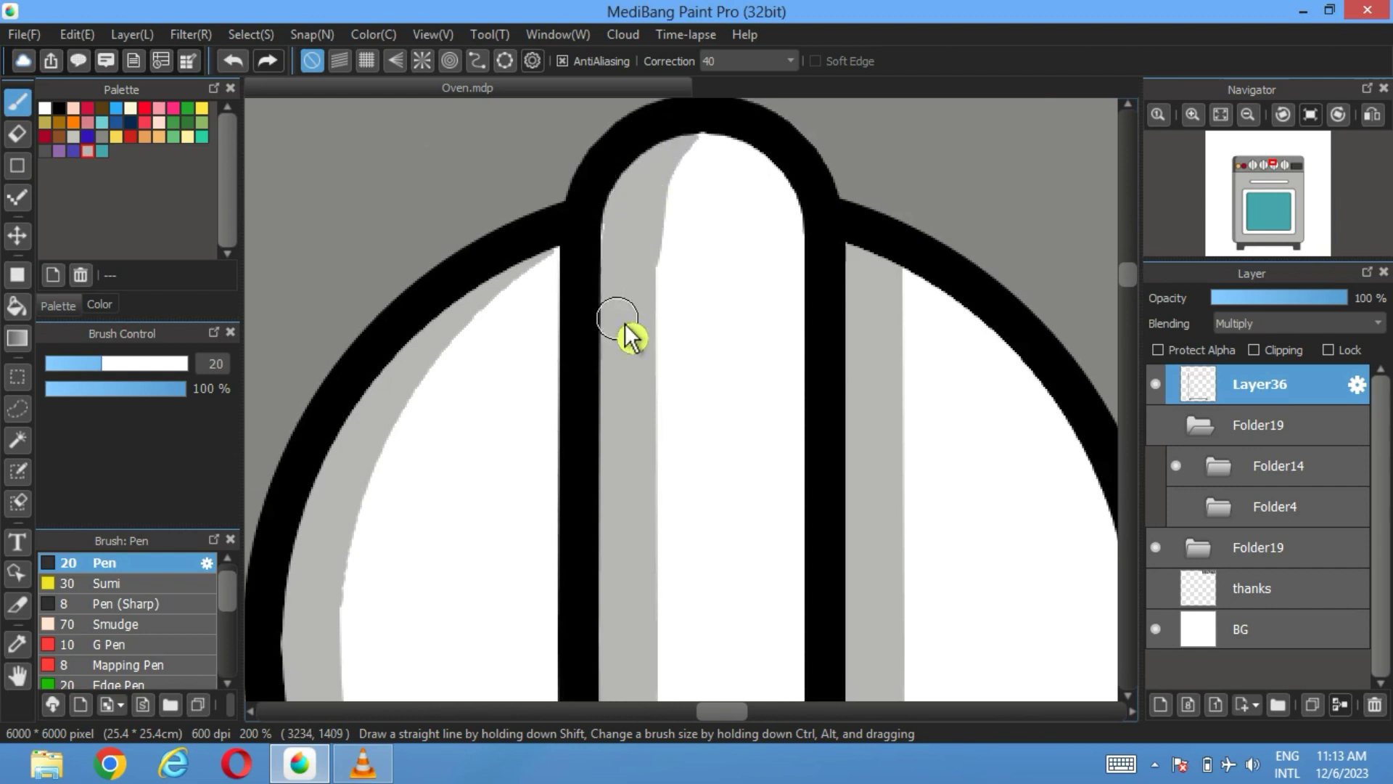
pyautogui.scroll(-3, 616, 562)
pyautogui.scroll(-2, 655, 462)
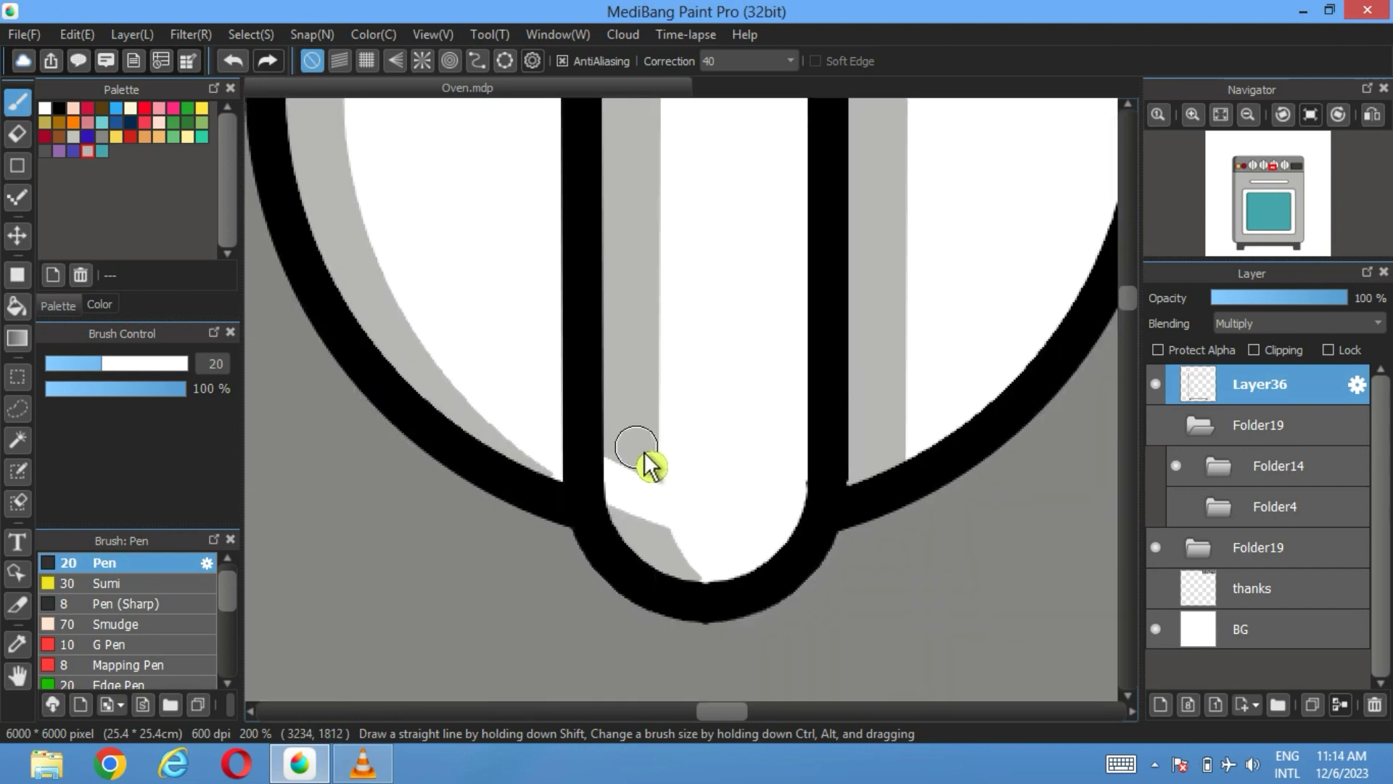
pyautogui.moveTo(645, 456)
pyautogui.mouseDown()
pyautogui.moveTo(665, 559)
pyautogui.moveTo(638, 535)
pyautogui.moveTo(632, 457)
pyautogui.mouseUp()
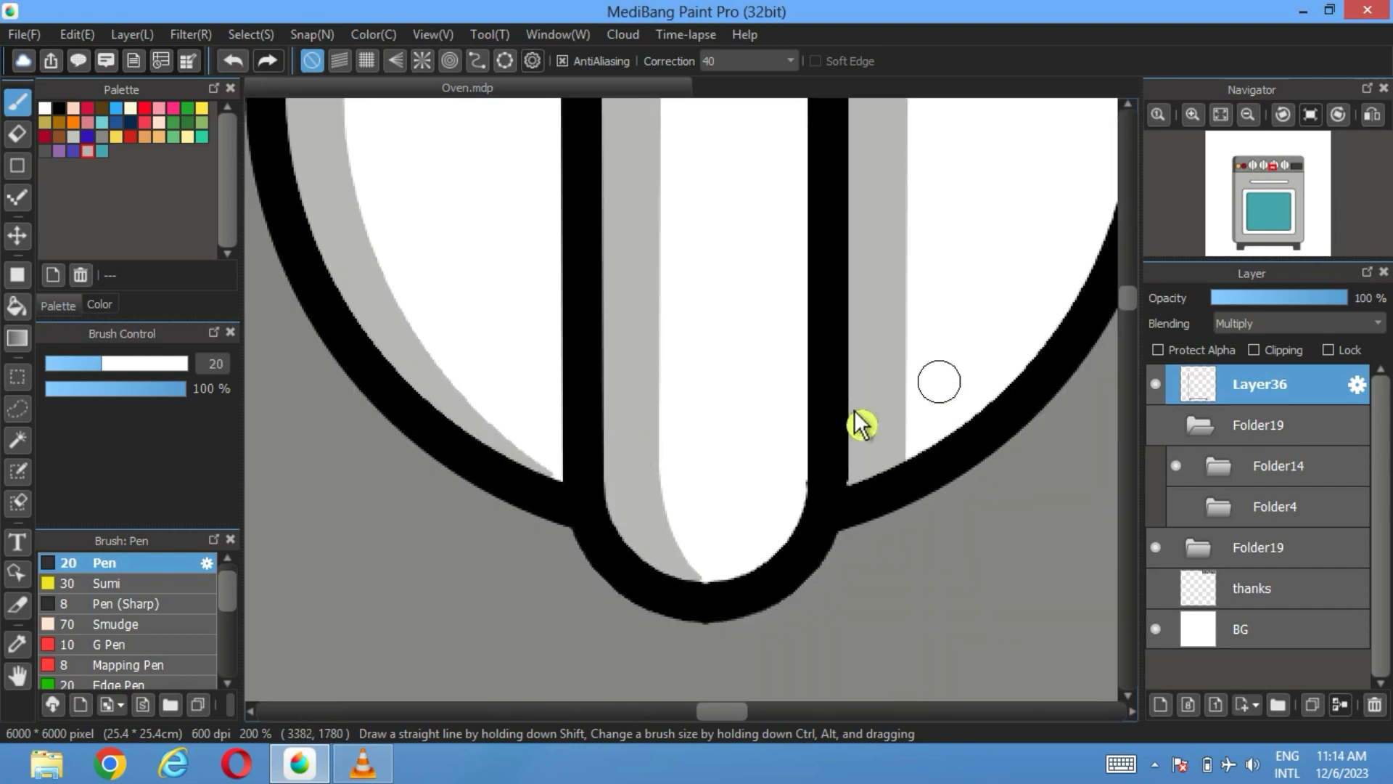
pyautogui.hscroll(5, 382, 395)
pyautogui.hscroll(3, 382, 233)
pyautogui.moveTo(733, 454)
pyautogui.mouseDown()
pyautogui.moveTo(760, 556)
pyautogui.moveTo(735, 461)
pyautogui.mouseUp()
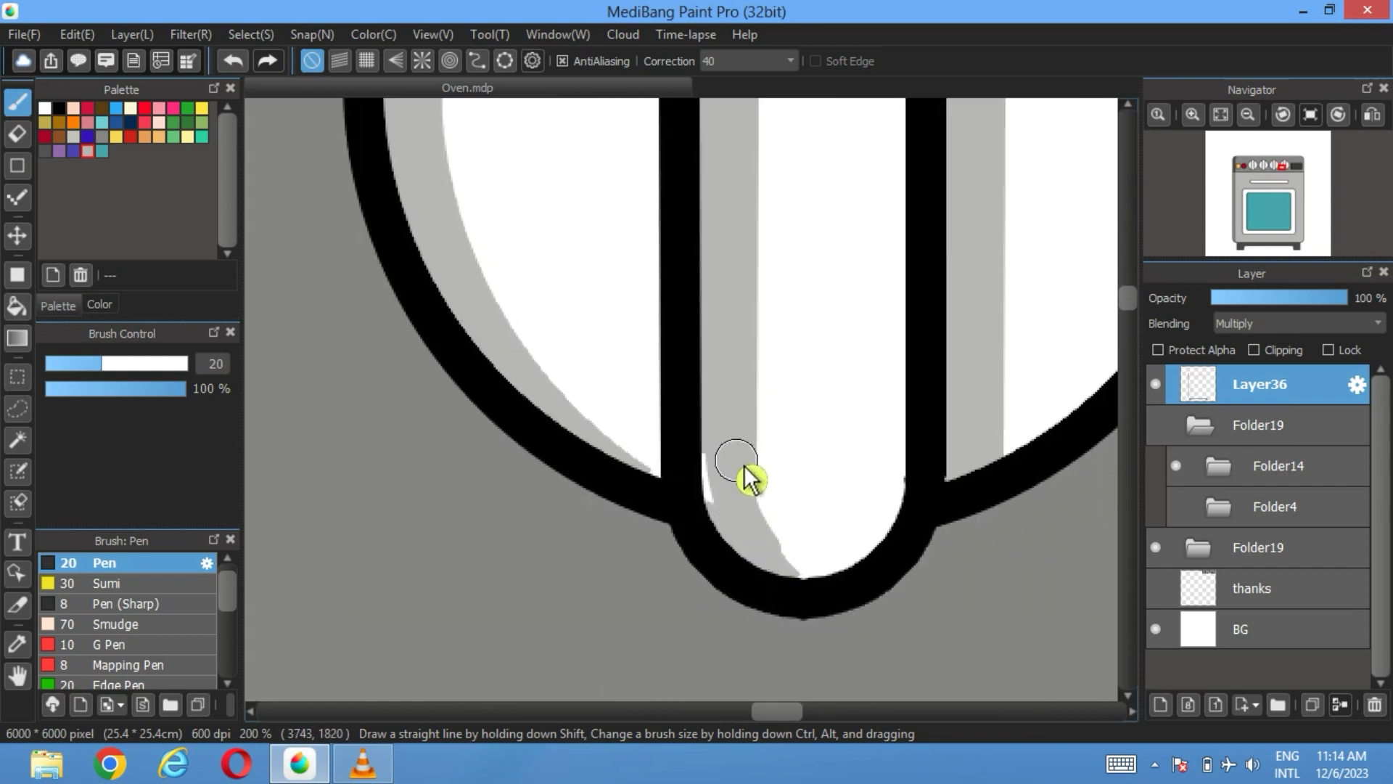
pyautogui.scroll(5, 772, 280)
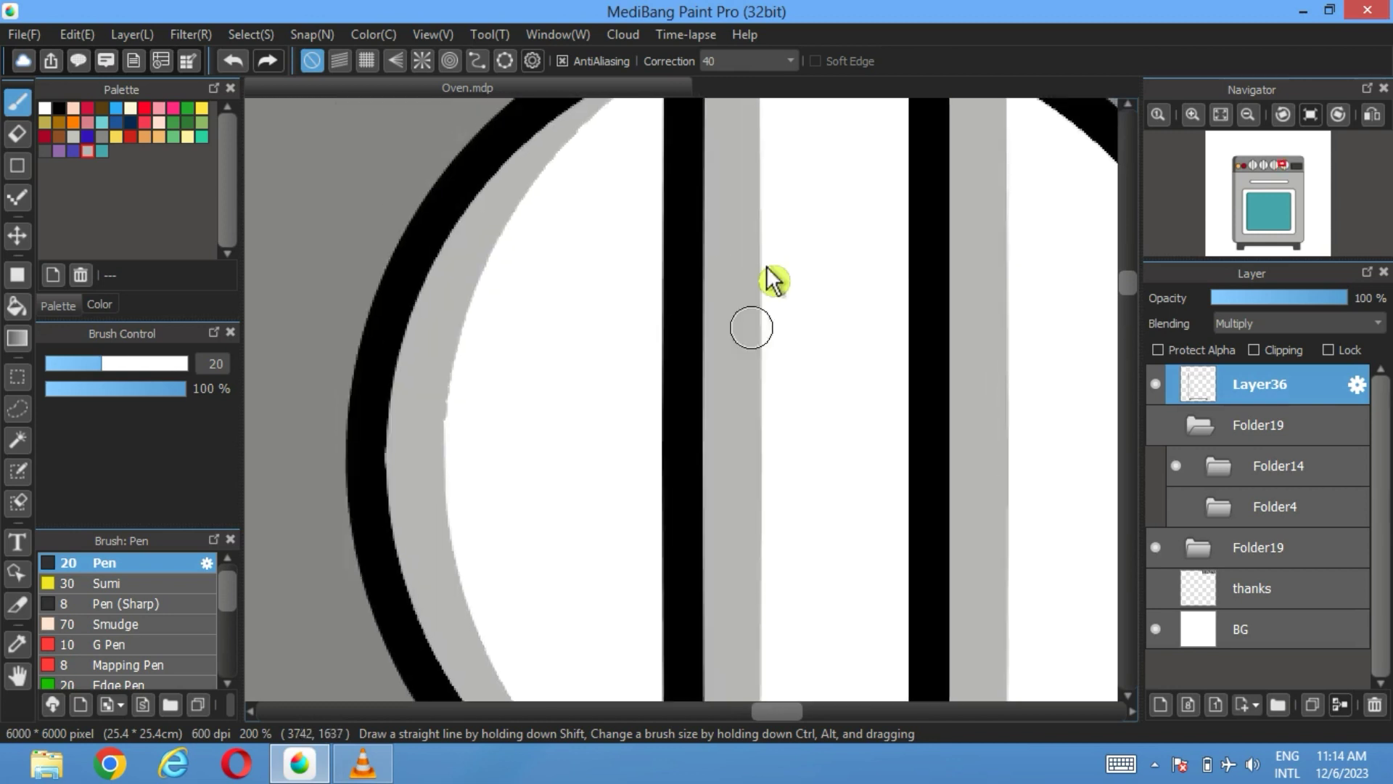
pyautogui.scroll(5, 770, 269)
pyautogui.moveTo(741, 436)
pyautogui.mouseDown()
pyautogui.moveTo(773, 311)
pyautogui.moveTo(716, 461)
pyautogui.mouseUp()
# - Erase the small grey dot above the grip with a size-56 eraser, then fit the view
pyautogui.press('e')
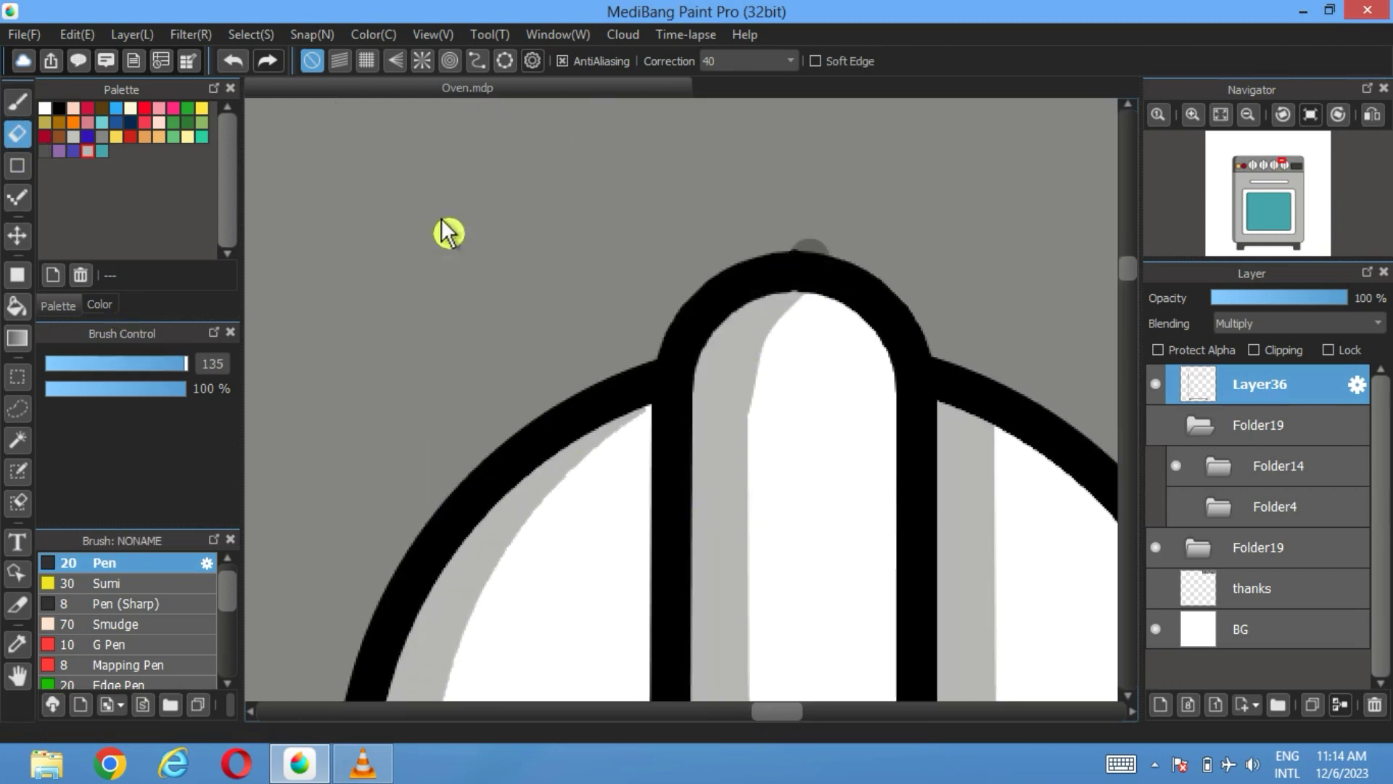
pyautogui.click(155, 363)
pyautogui.click(808, 248)
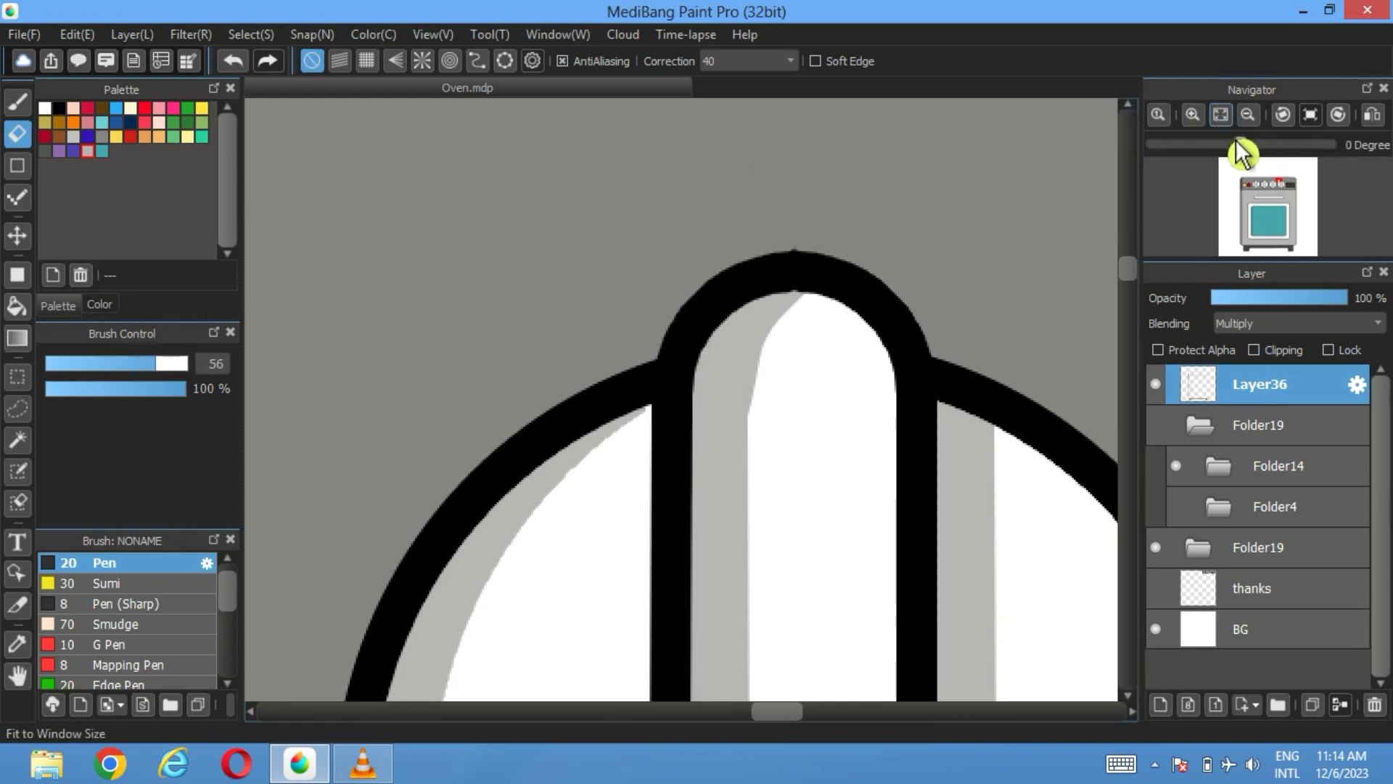
pyautogui.click(1221, 114)
# - Delete the duplicate upper Folder19 group
pyautogui.click(1156, 424)
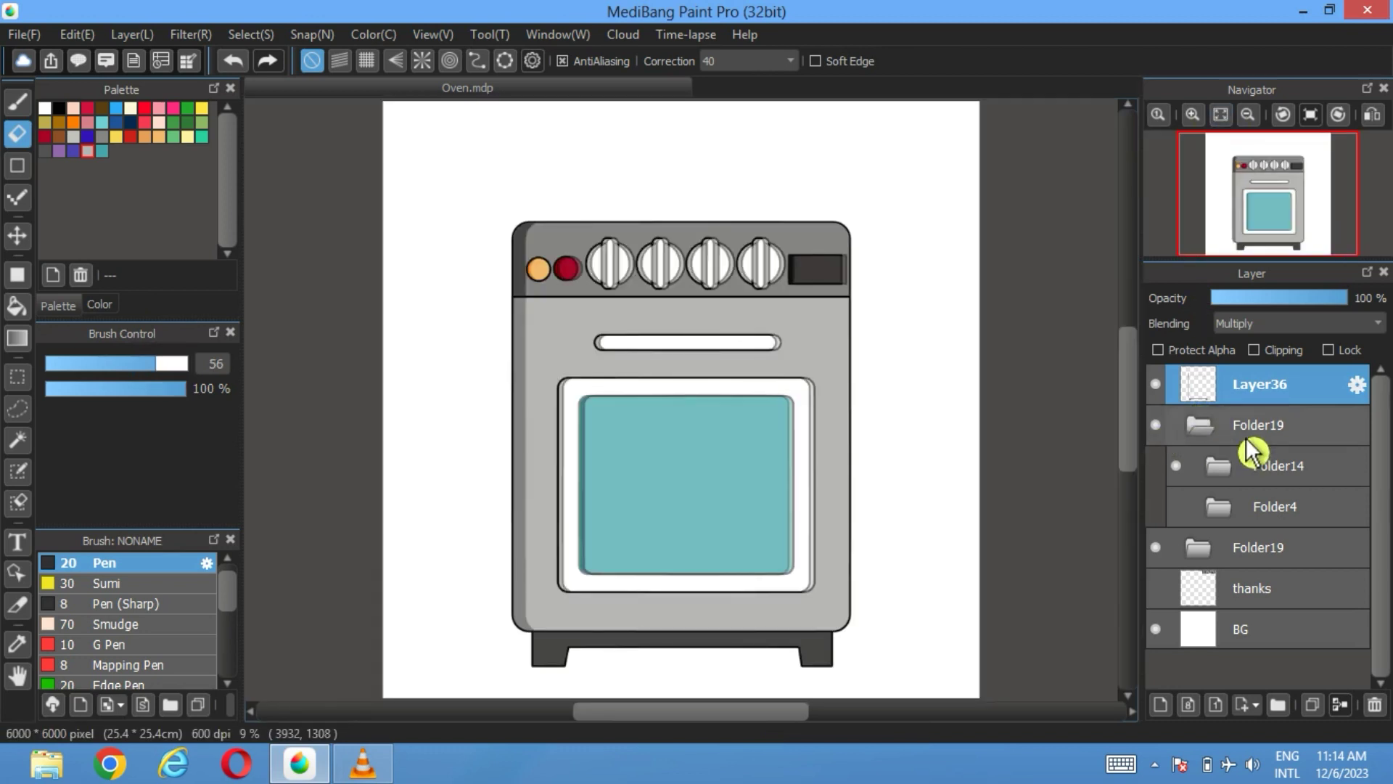
pyautogui.click(1245, 436)
pyautogui.click(1375, 707)
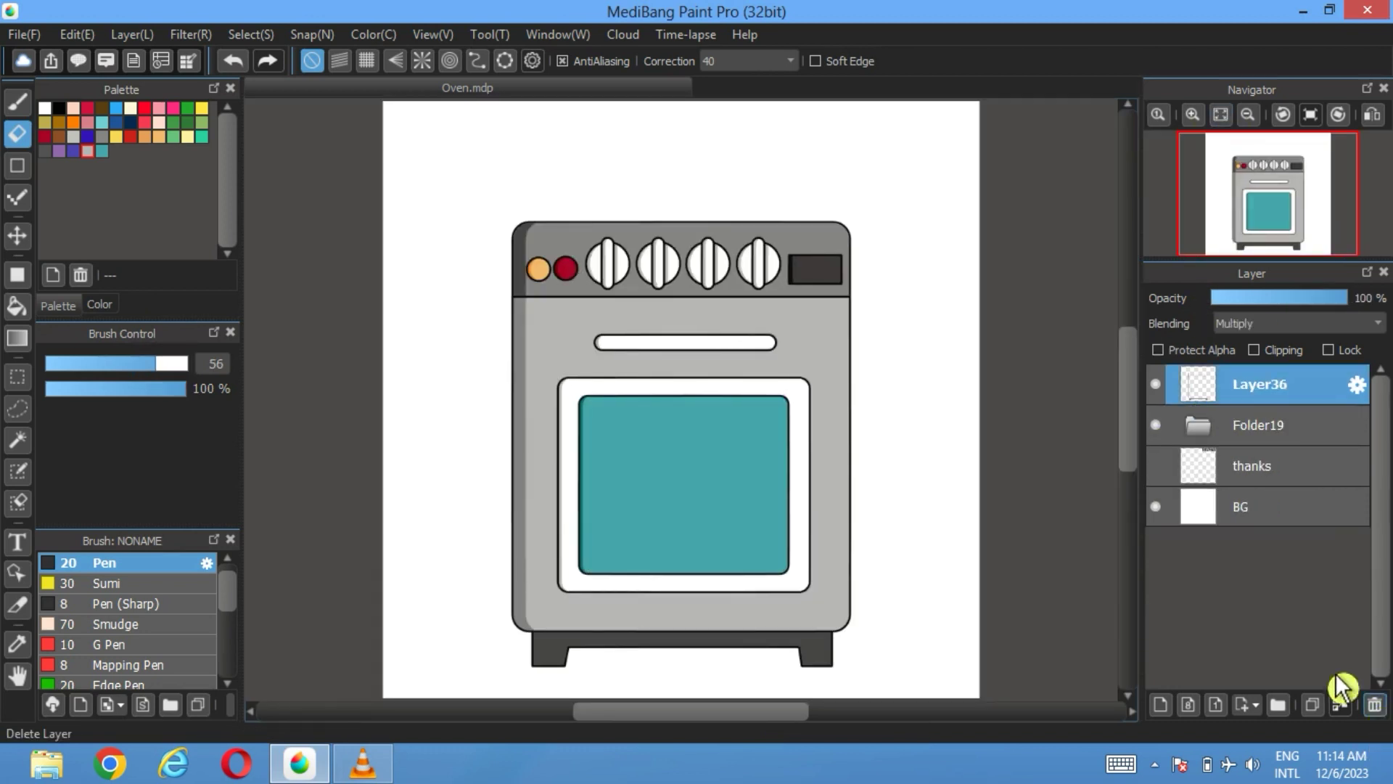
# - Show the thanks layer with the THANKS text and pen a heart outline above the oven's top-left
pyautogui.click(1156, 465)
pyautogui.click(1245, 468)
pyautogui.click(18, 101)
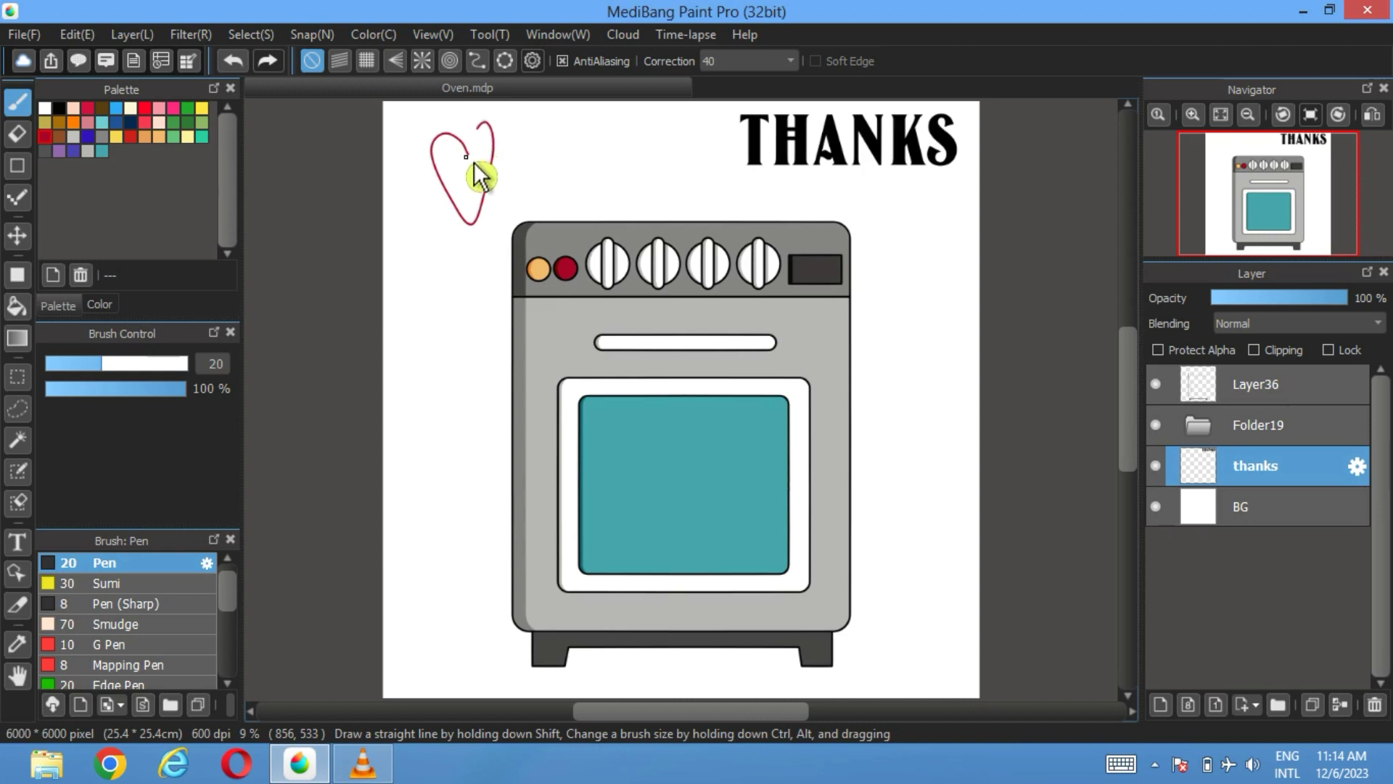
pyautogui.moveTo(474, 163); pyautogui.dragTo(468, 157)
pyautogui.click(18, 306)
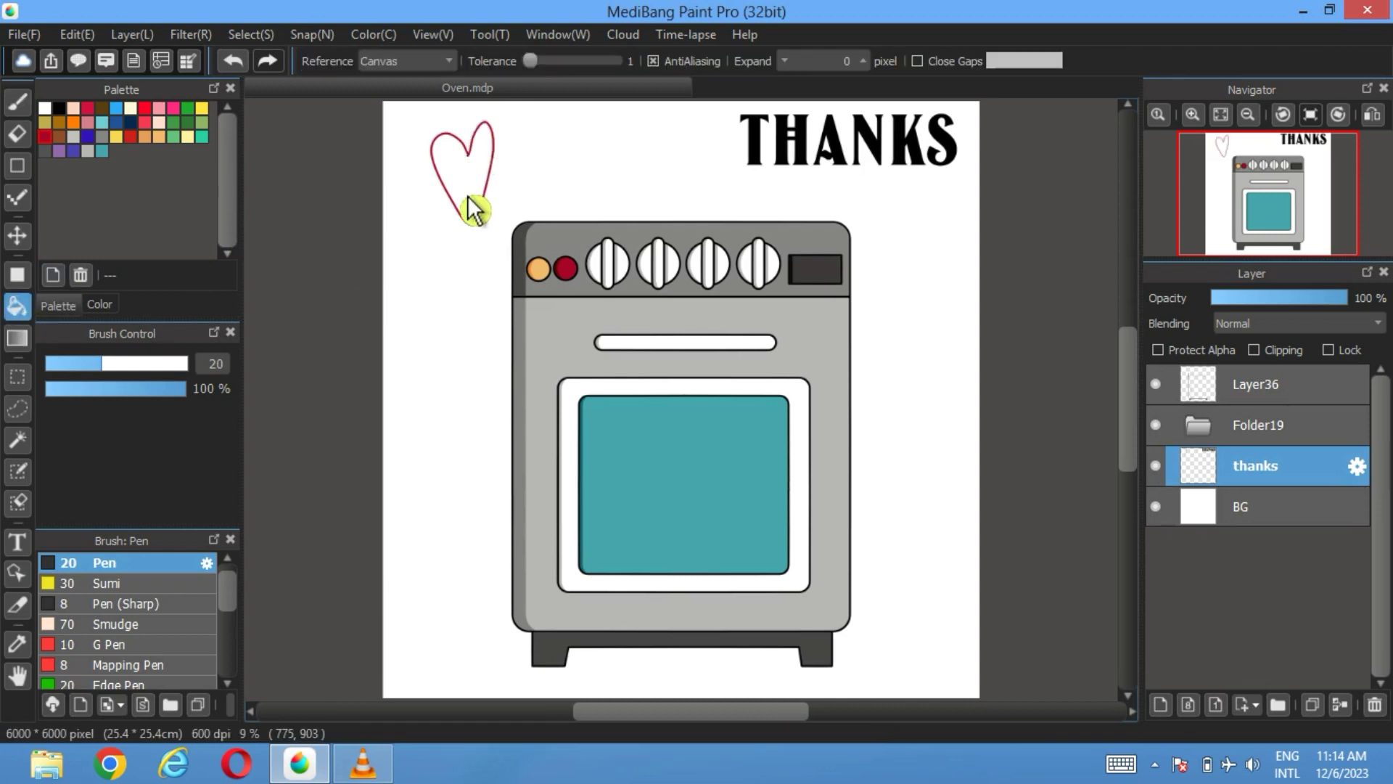